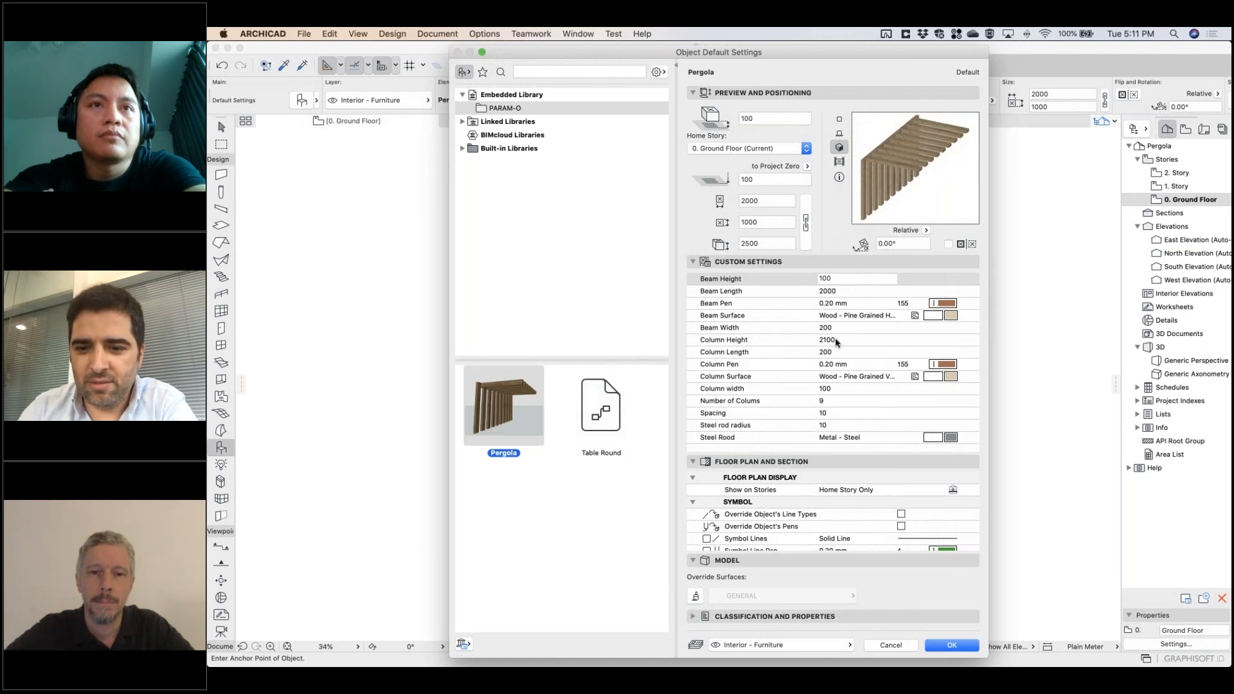
Step: Set the default number of columns to 4 for the Pergola object and place it on the ground floor plan
left_click(815, 401)
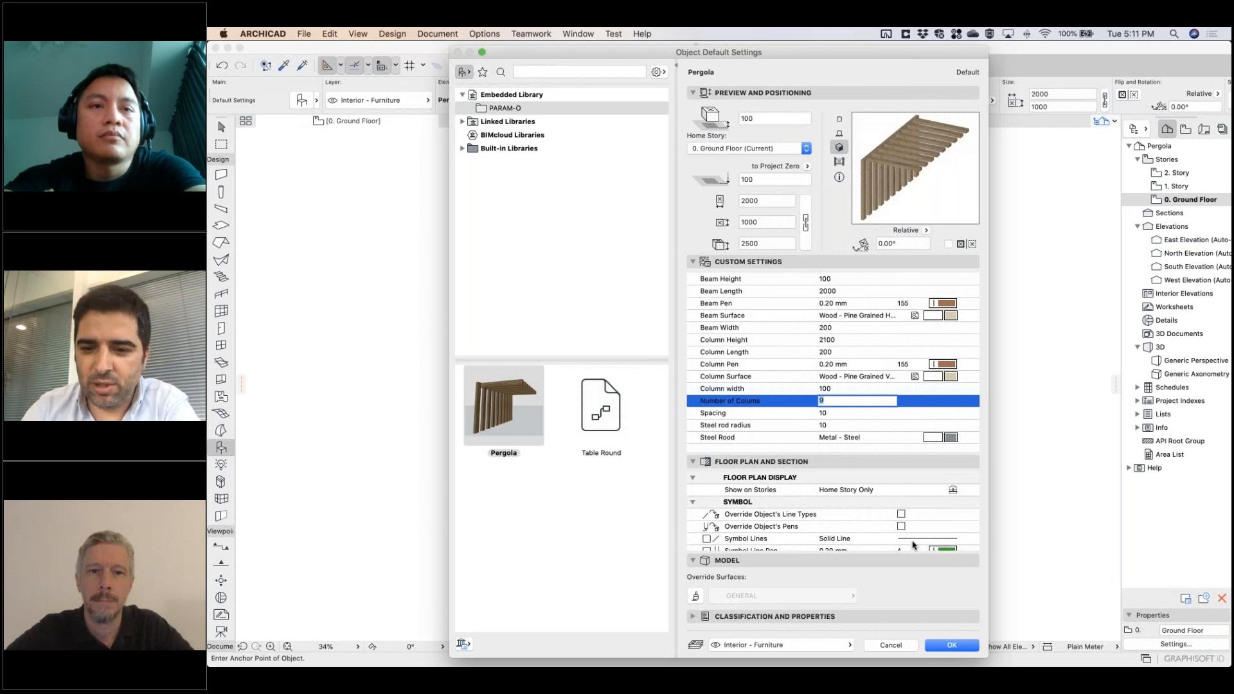
type("4")
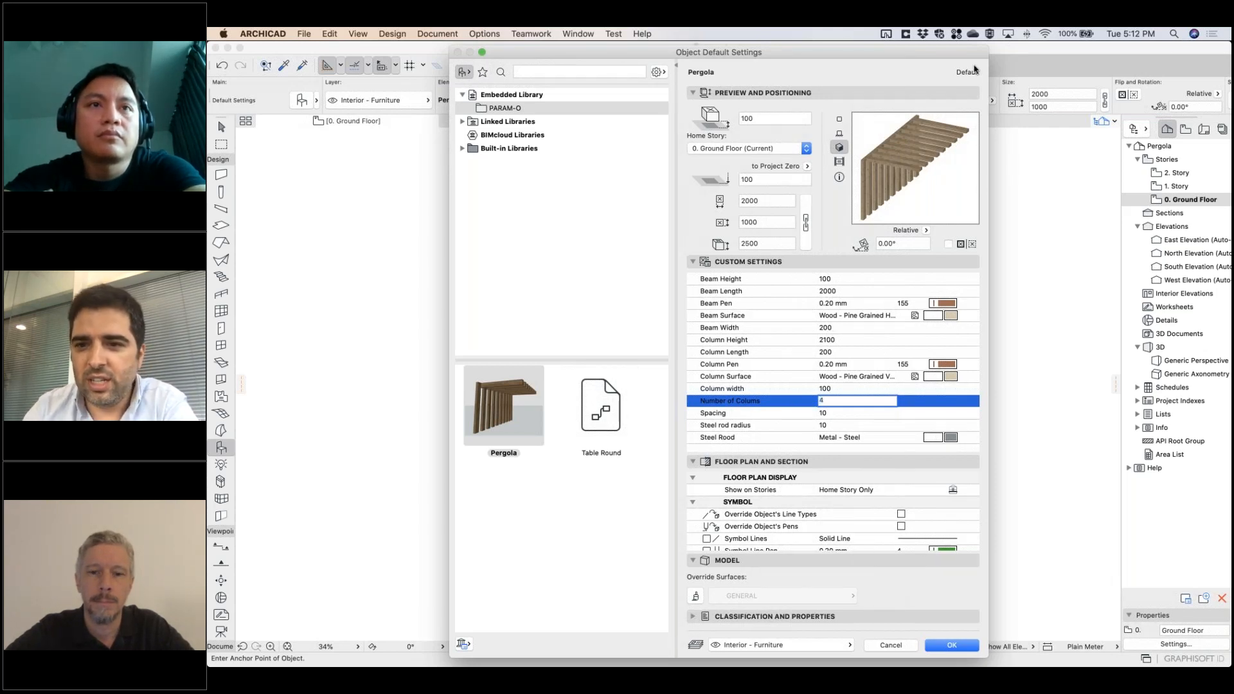
key("Return")
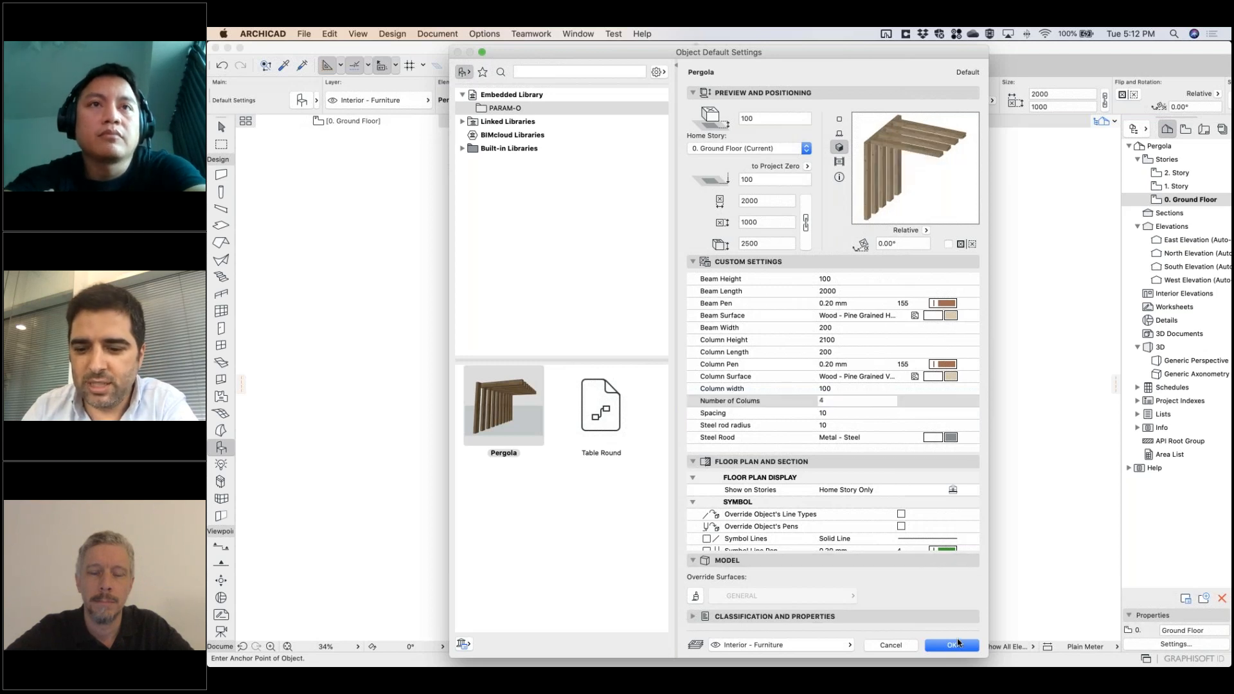
left_click(954, 645)
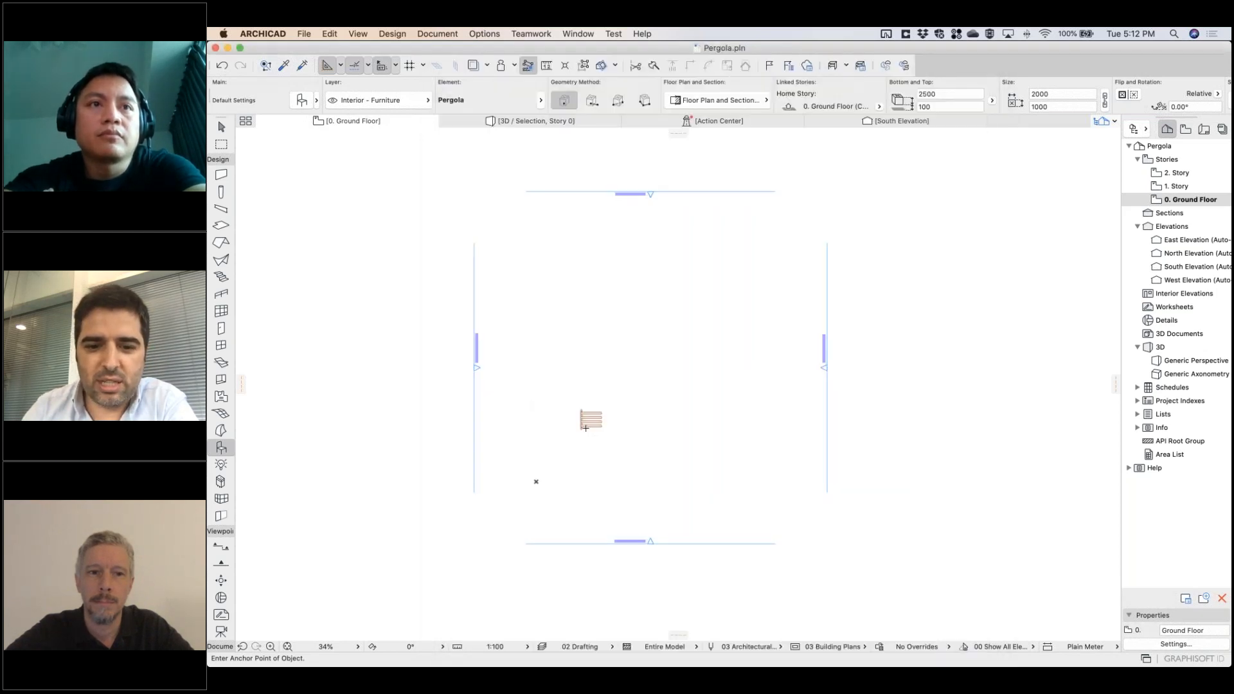
Step: Select the placed pergola in the floor plan and review its object settings without changing them
scroll(586, 430, "up", 10)
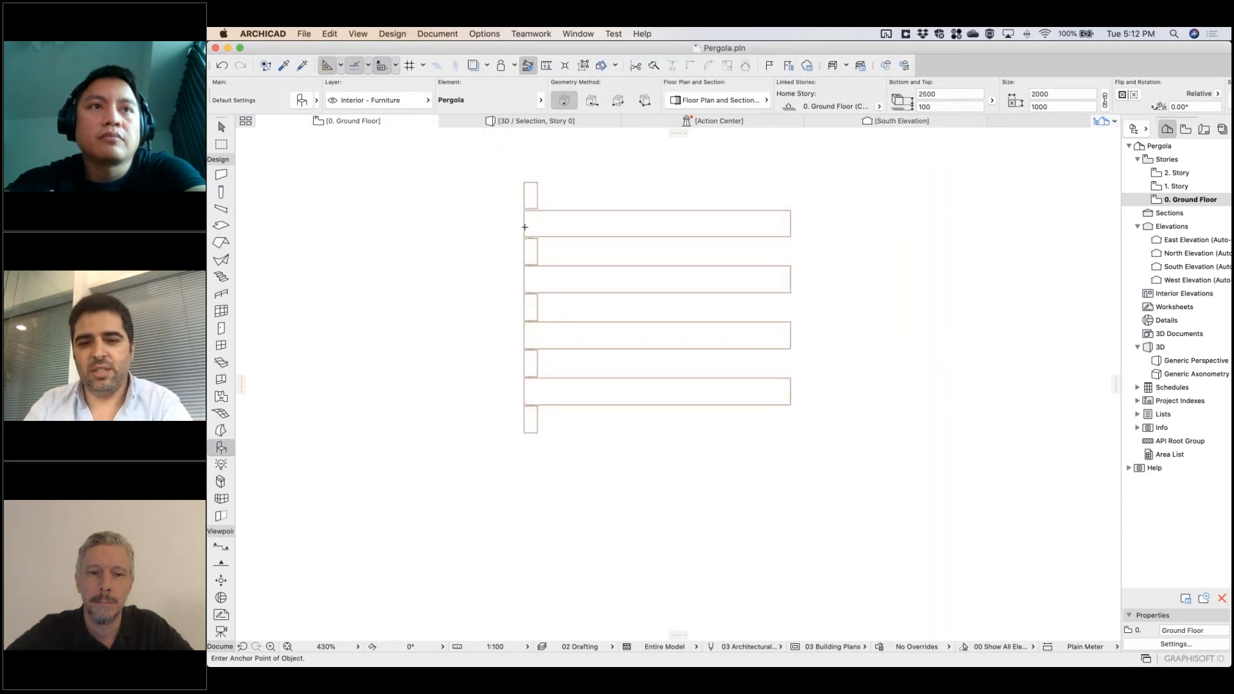
key("shift")
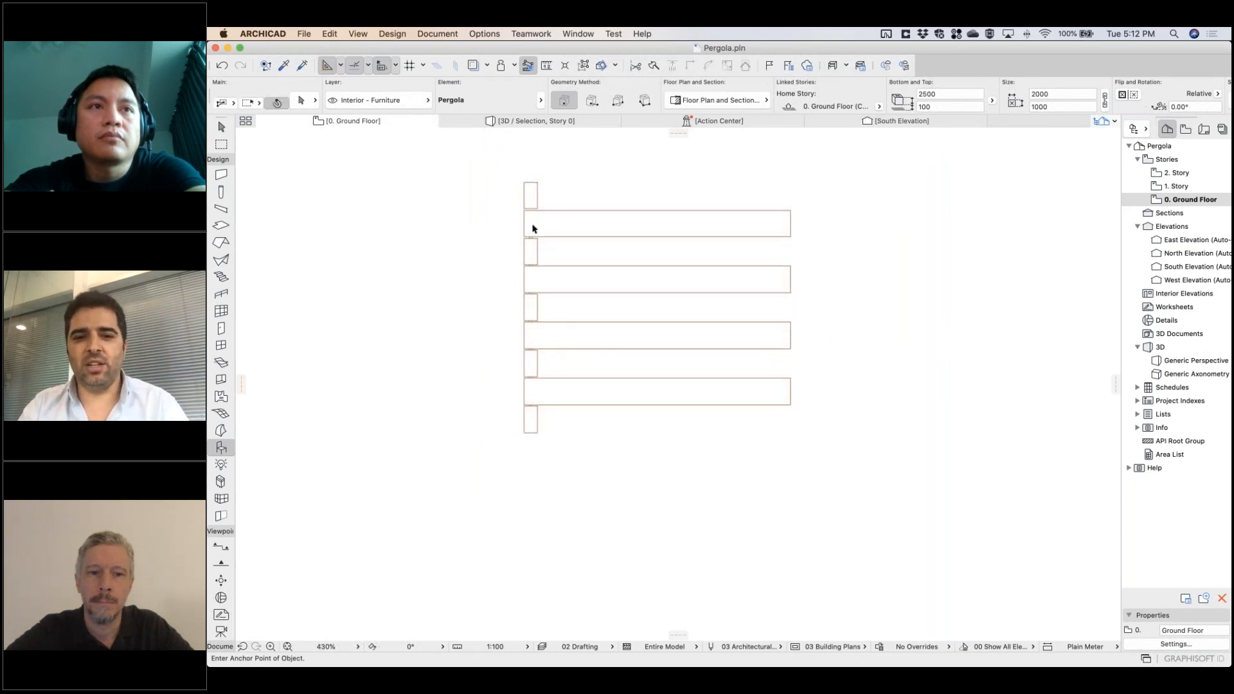
left_click(521, 185, "shift")
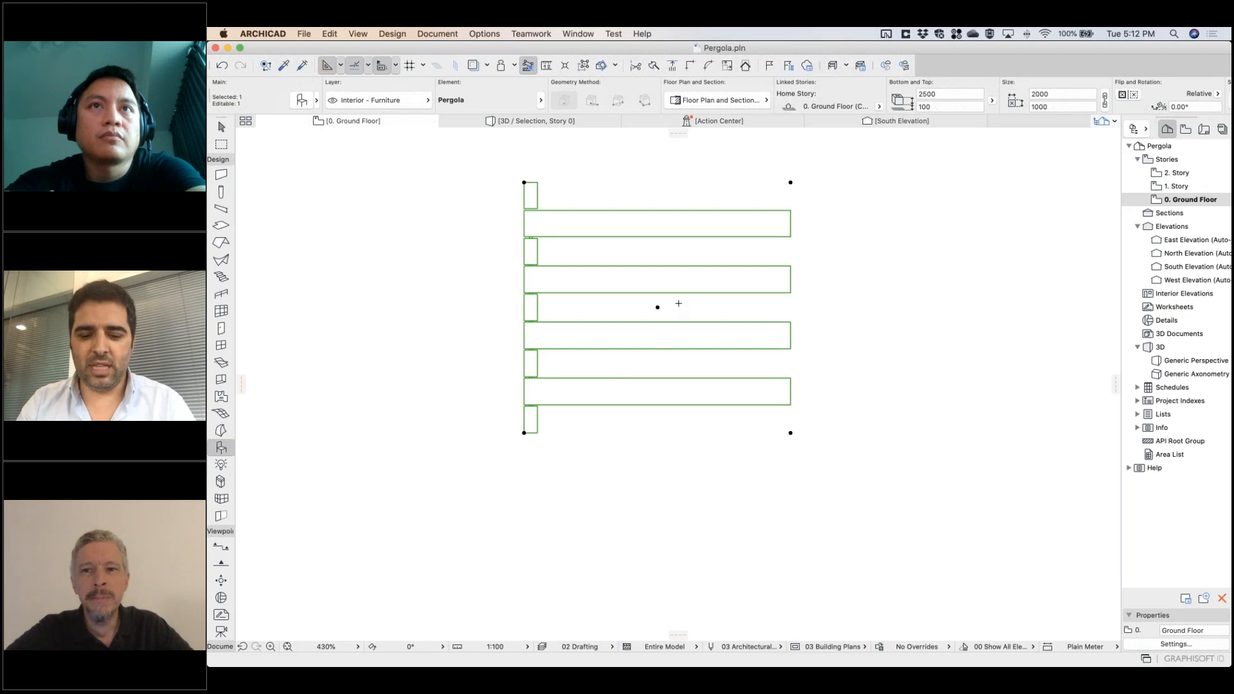
key("super+t")
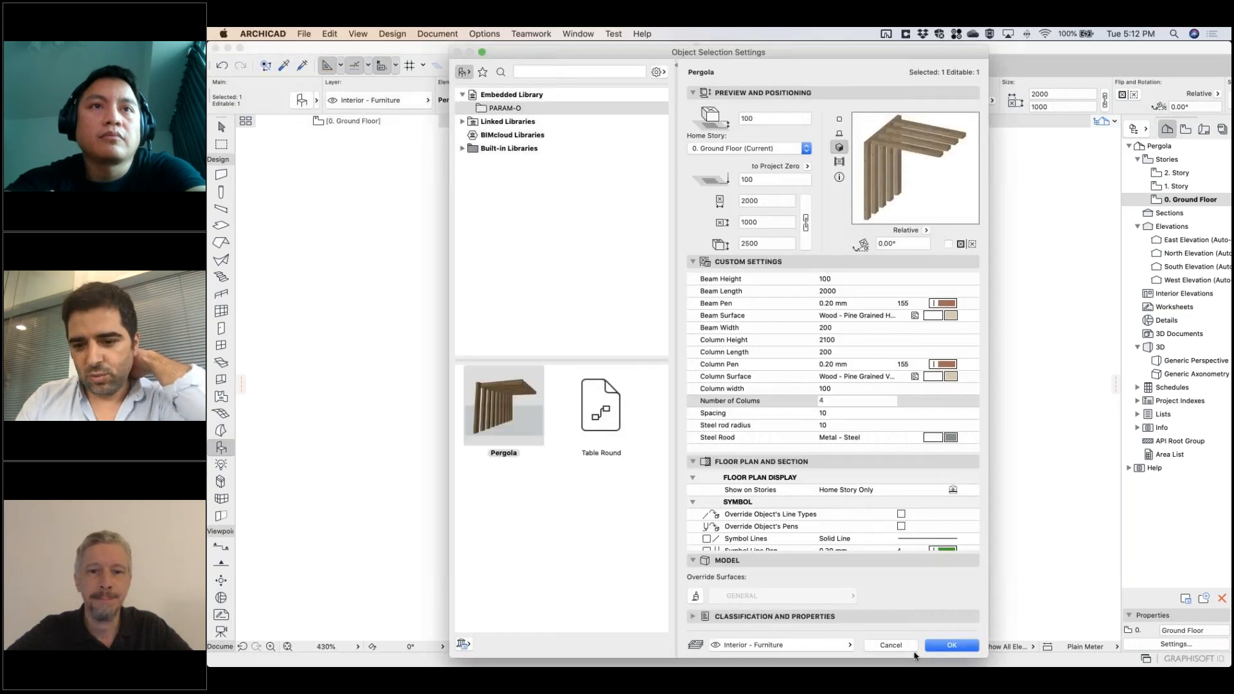
left_click(909, 649)
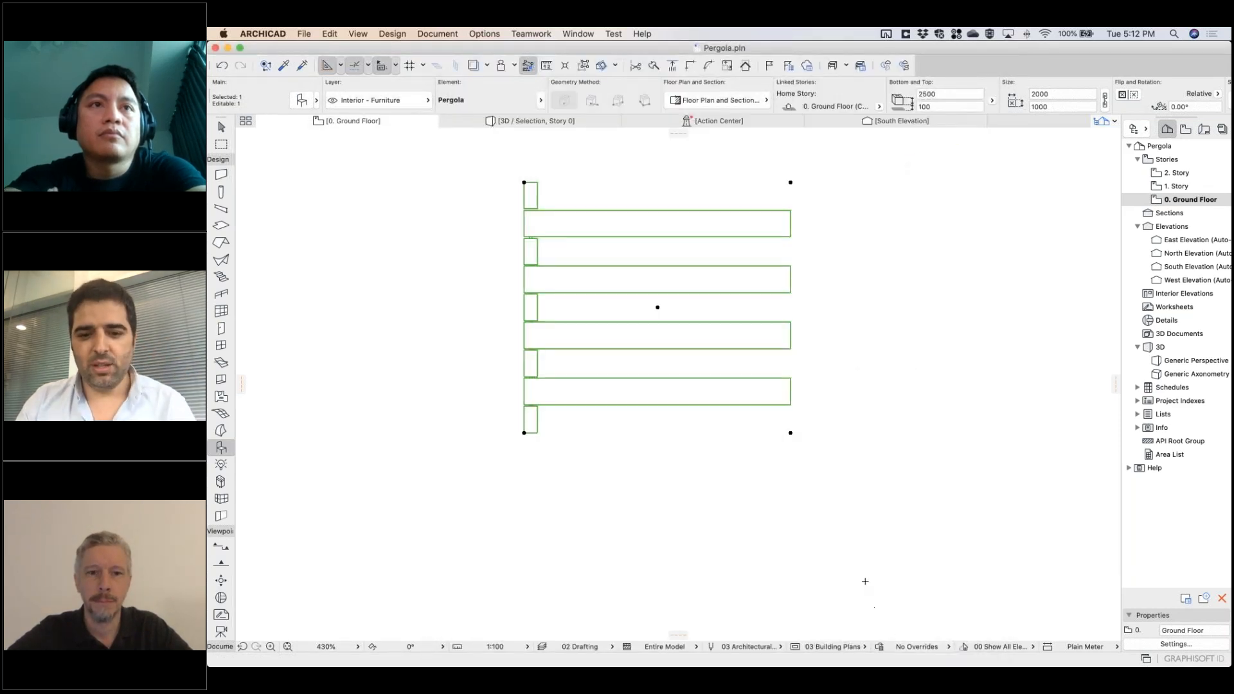
Step: Show the selected pergola in 3D and set its number of columns to 10
key("F5")
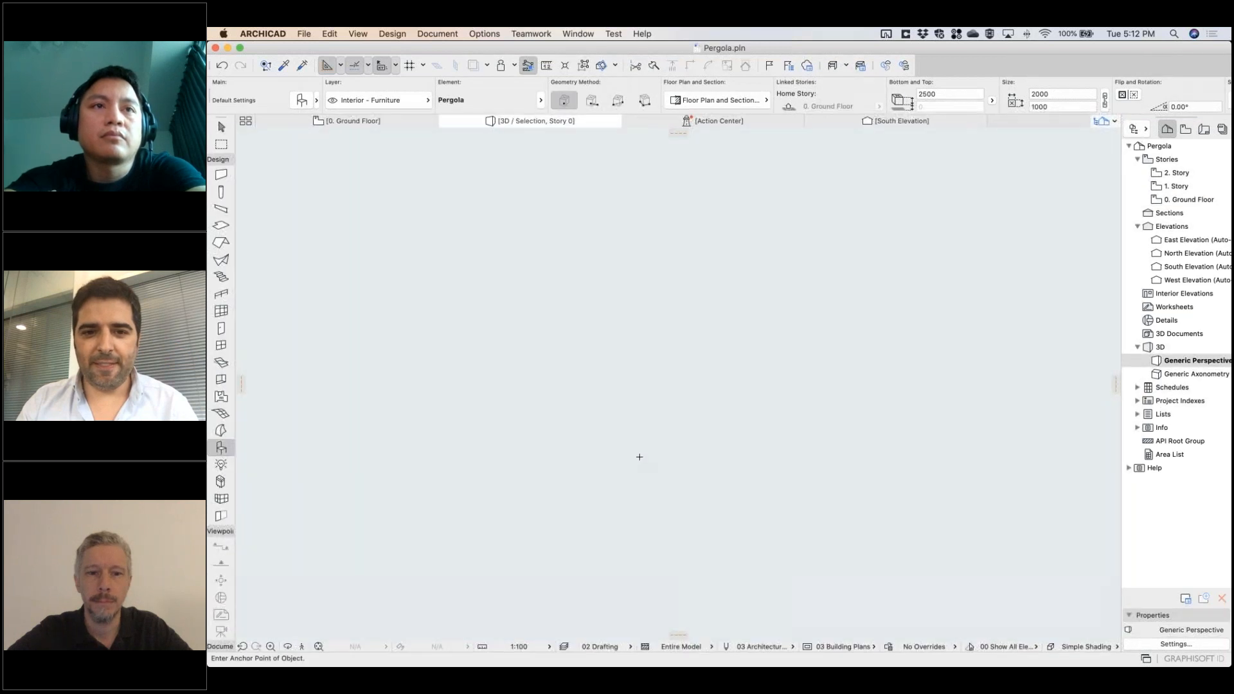
middle_click_drag(604, 513, 806, 484, "shift")
left_click(791, 411, "shift")
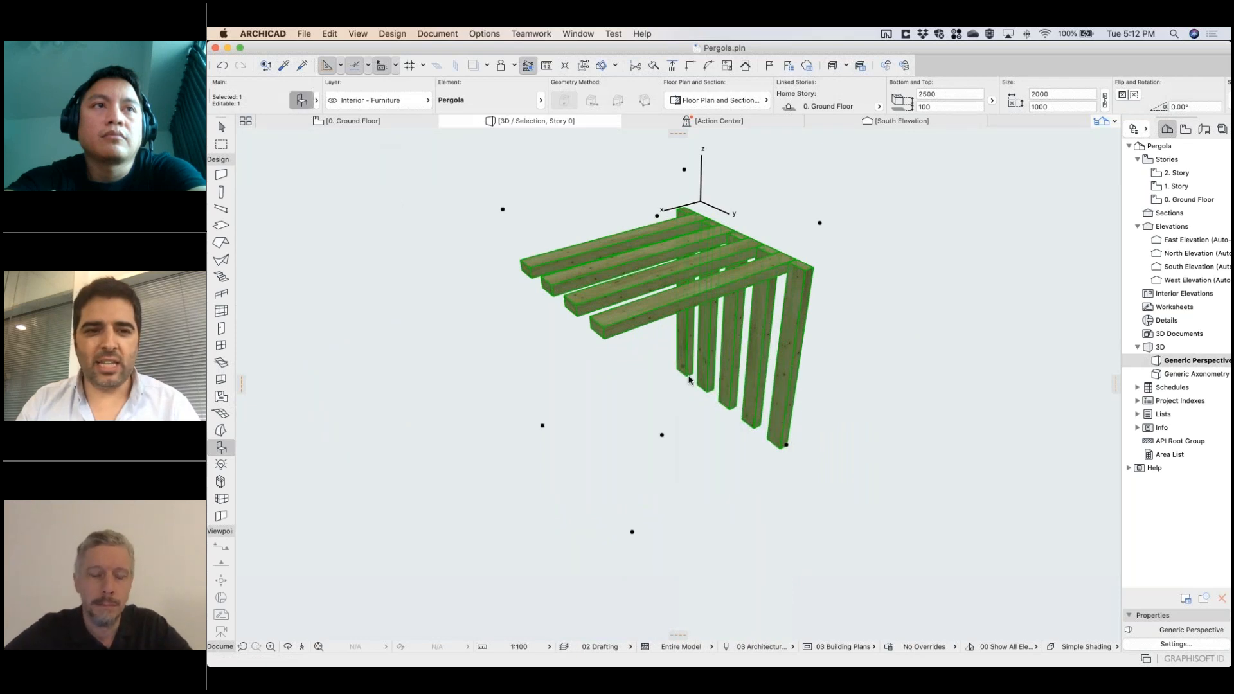
key("super+t")
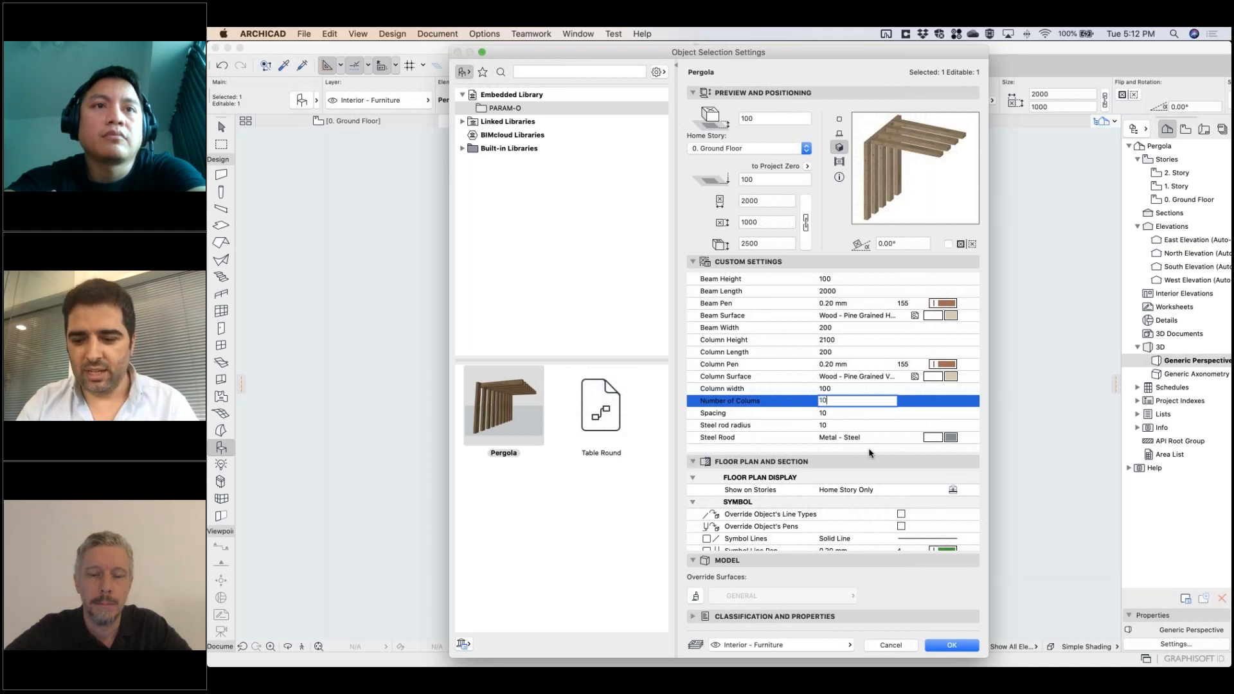
key("Return")
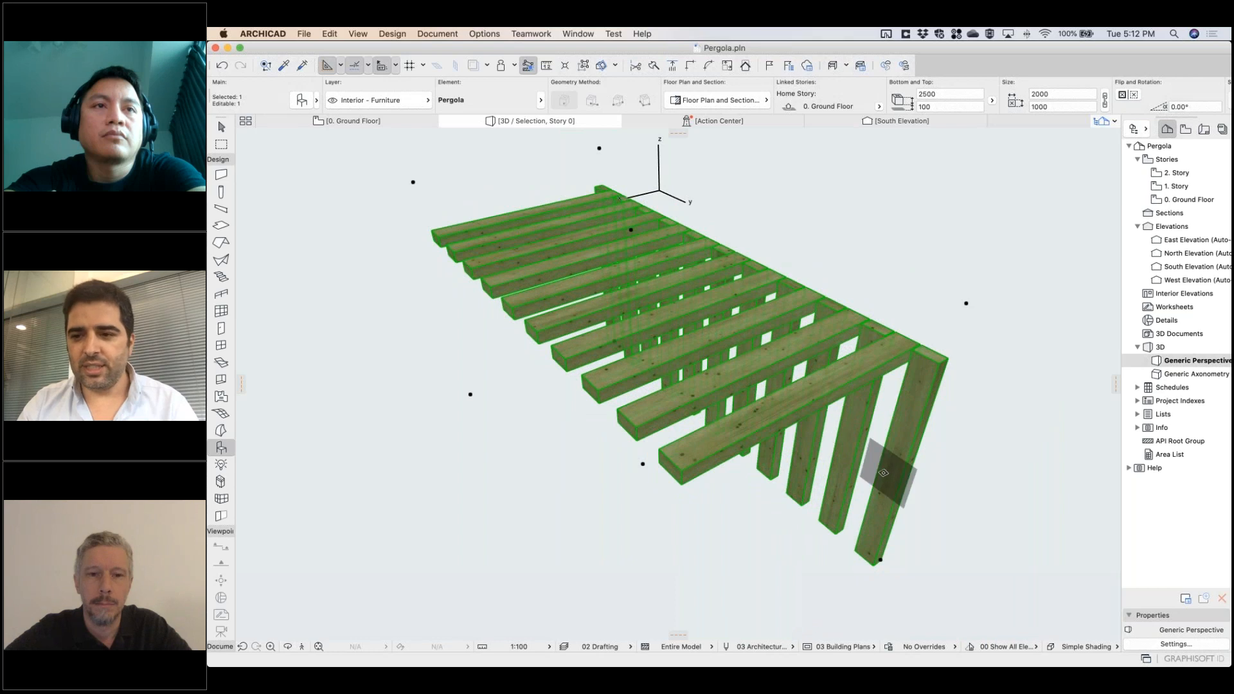
Step: Change the pergola's column surface to Stone - Marble Black and deselect the object
middle_click_drag(801, 412, 785, 469, "shift")
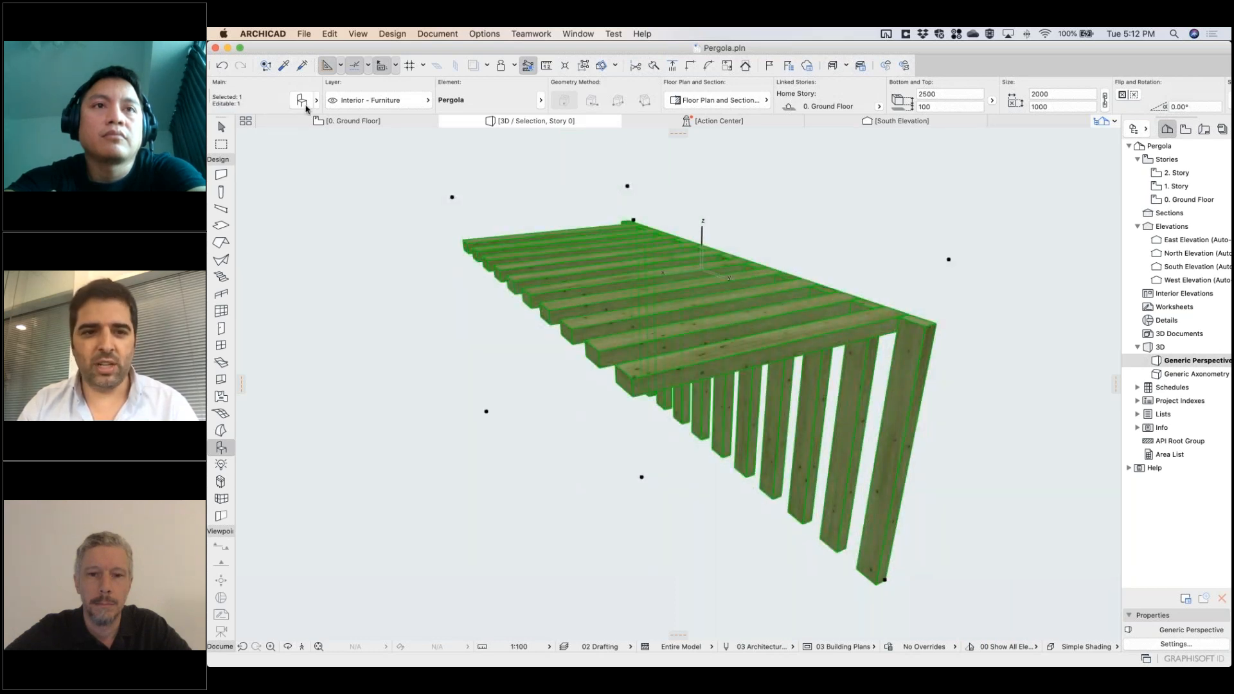
double_click(861, 483)
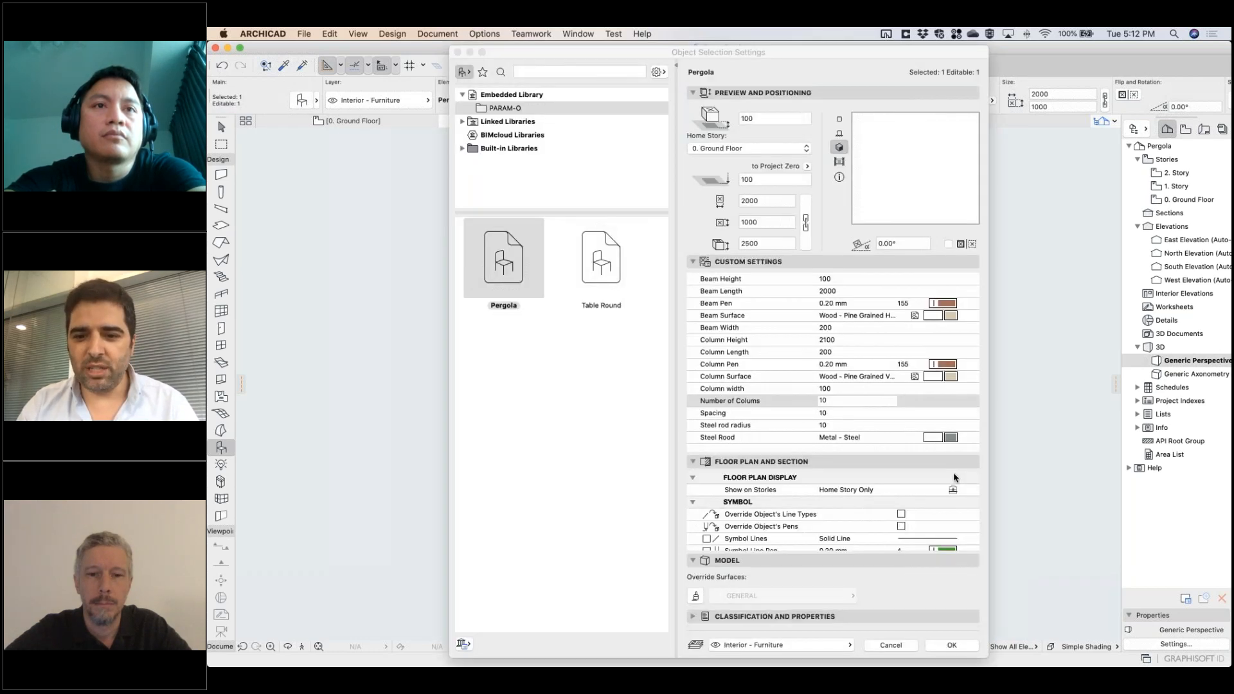
left_click(951, 378)
left_click(952, 378)
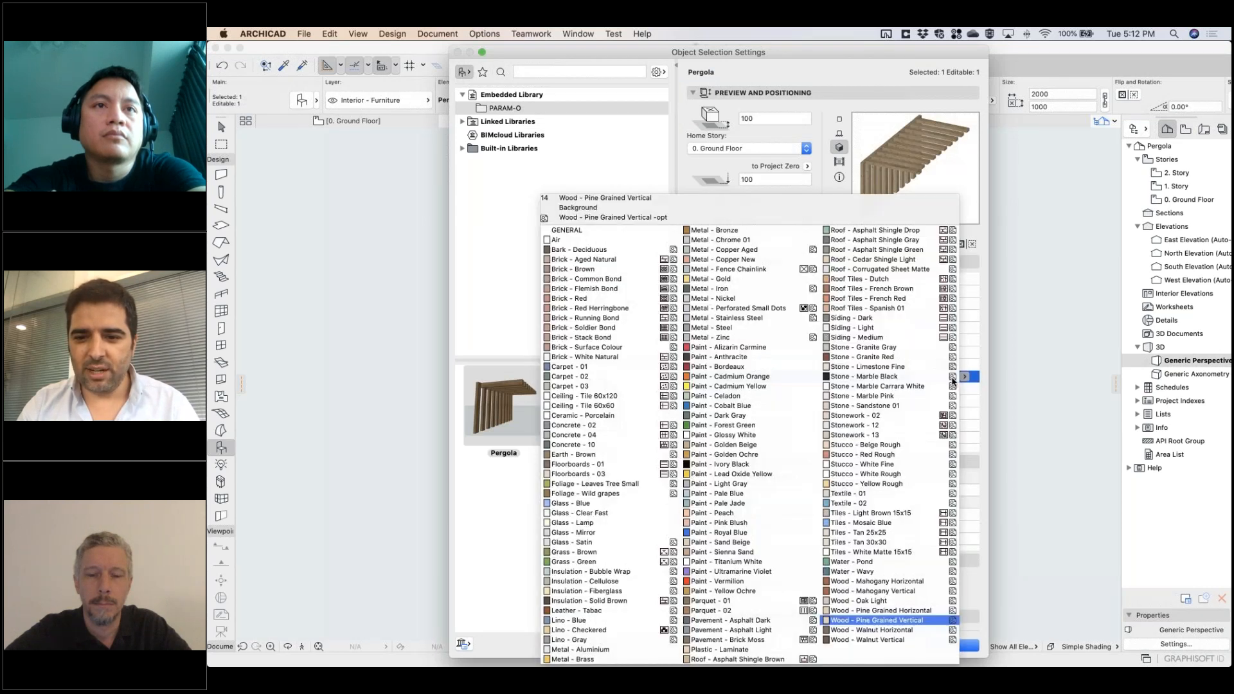
left_click(882, 376)
key("Return")
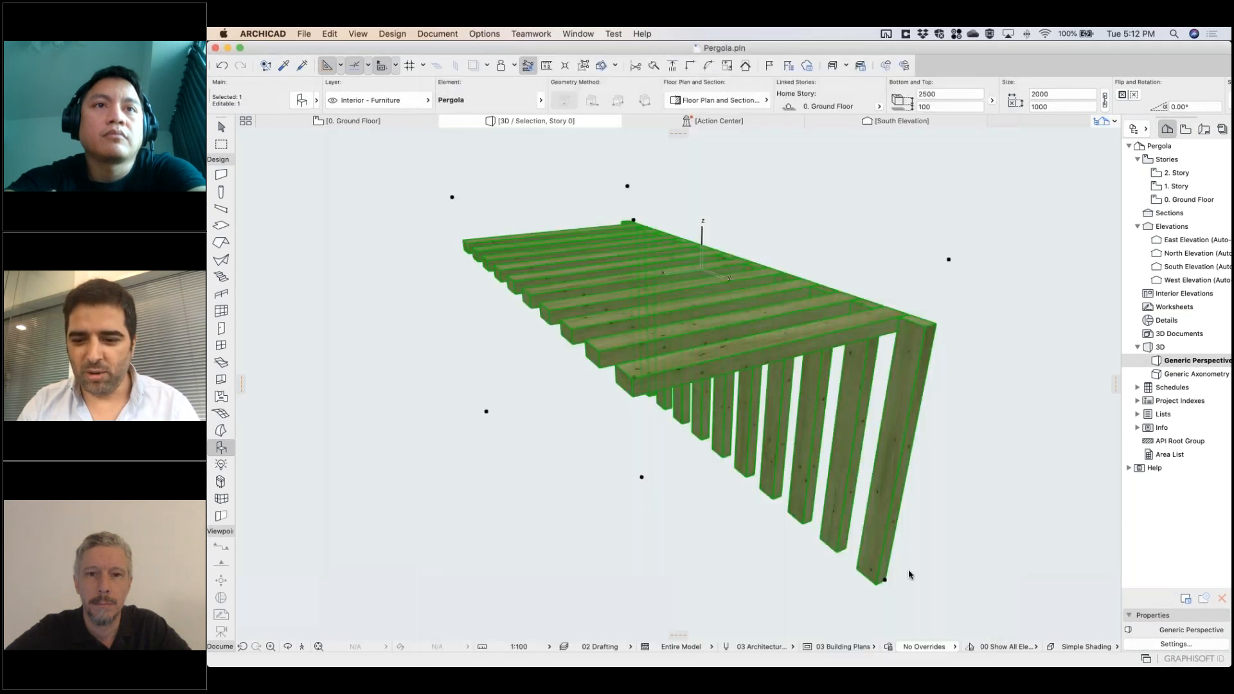
key("Escape")
Step: Set the pergola's beam height to 200, then clear the selection and leave the Object tool
middle_click_drag(775, 500, 675, 523, "shift")
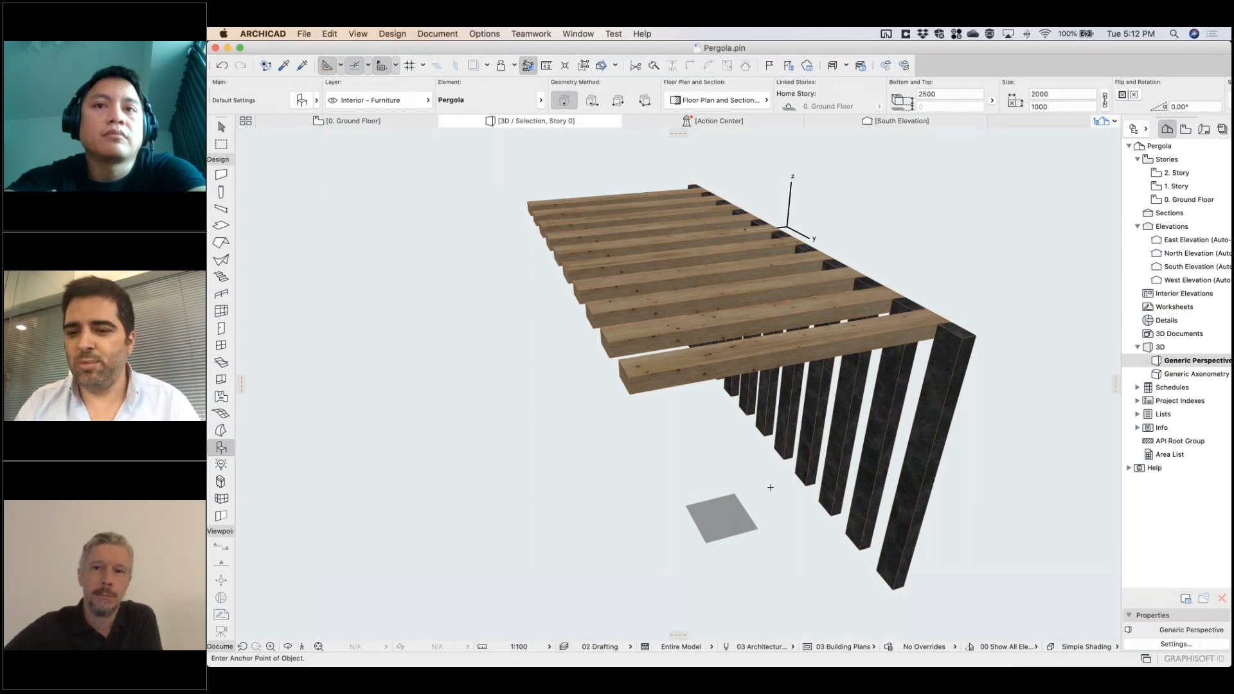
left_click(781, 362, "shift")
left_click(781, 362, "shift")
middle_click_drag(702, 413, 524, 360, "shift")
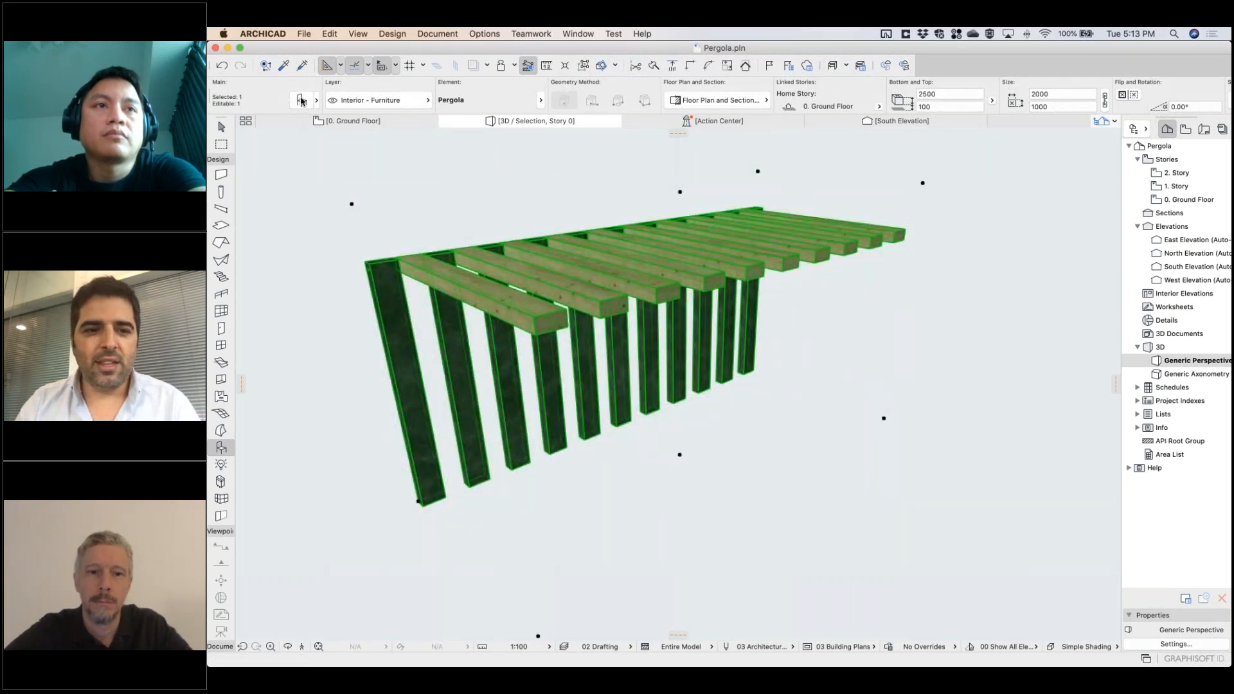
double_click(524, 360)
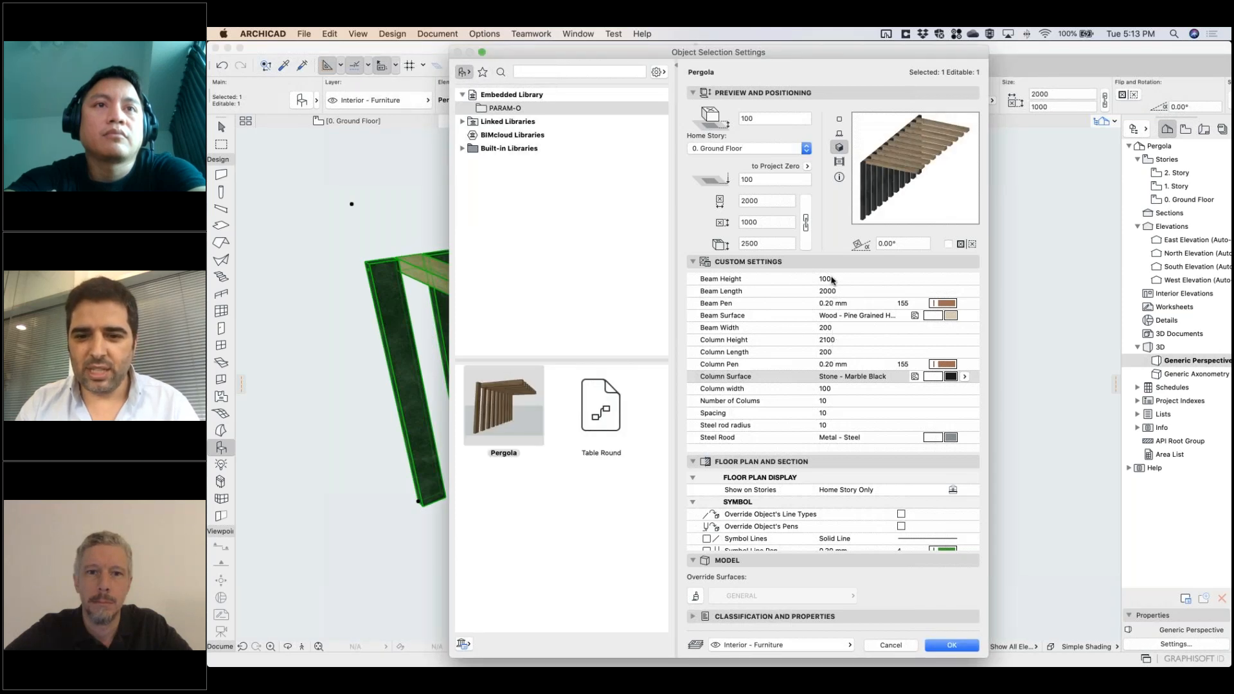
left_click(831, 279)
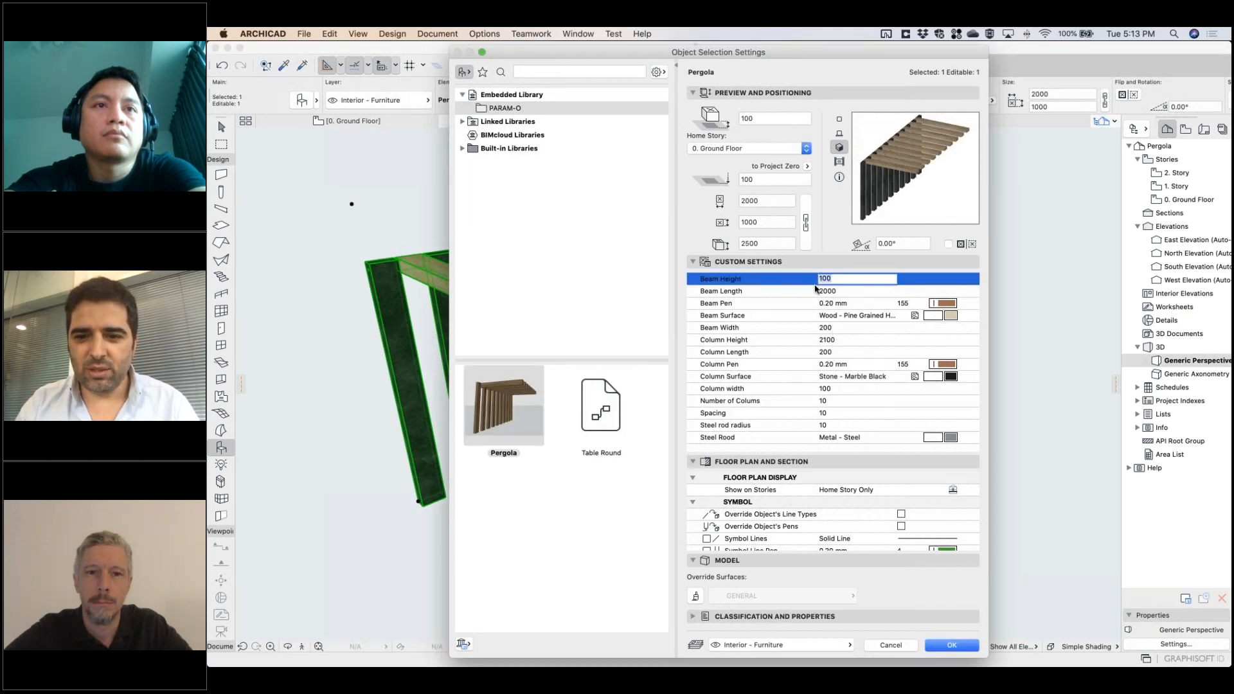
type("200")
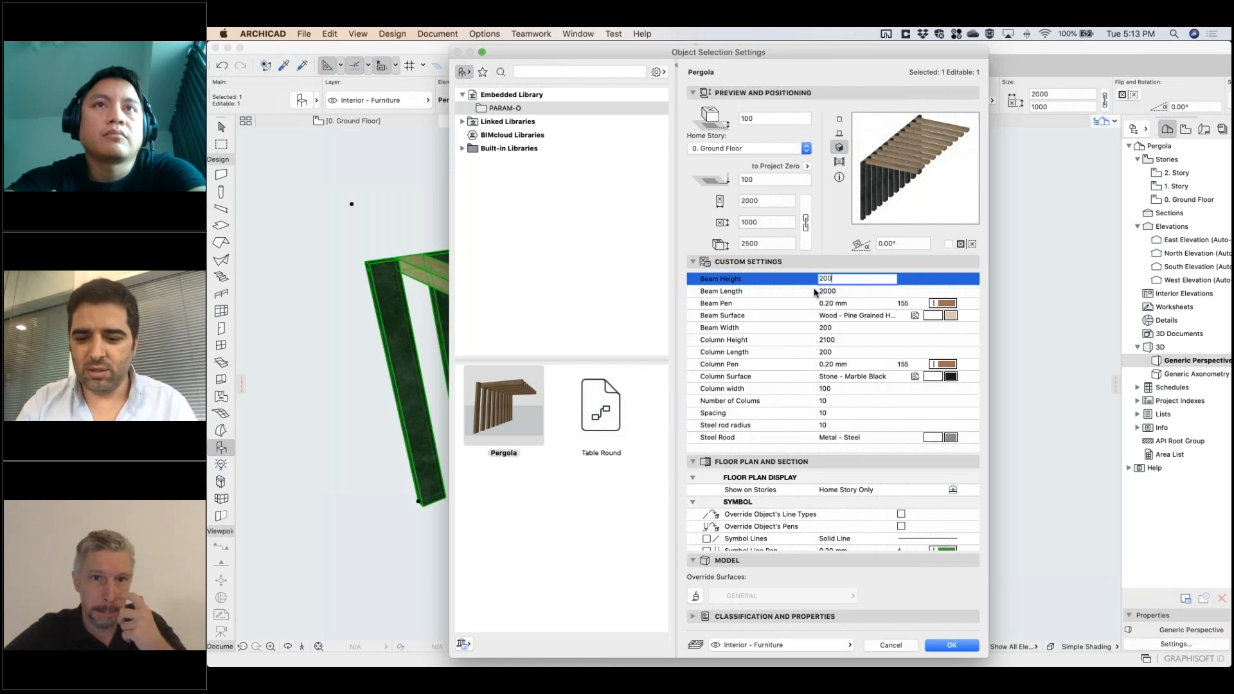
key("Return")
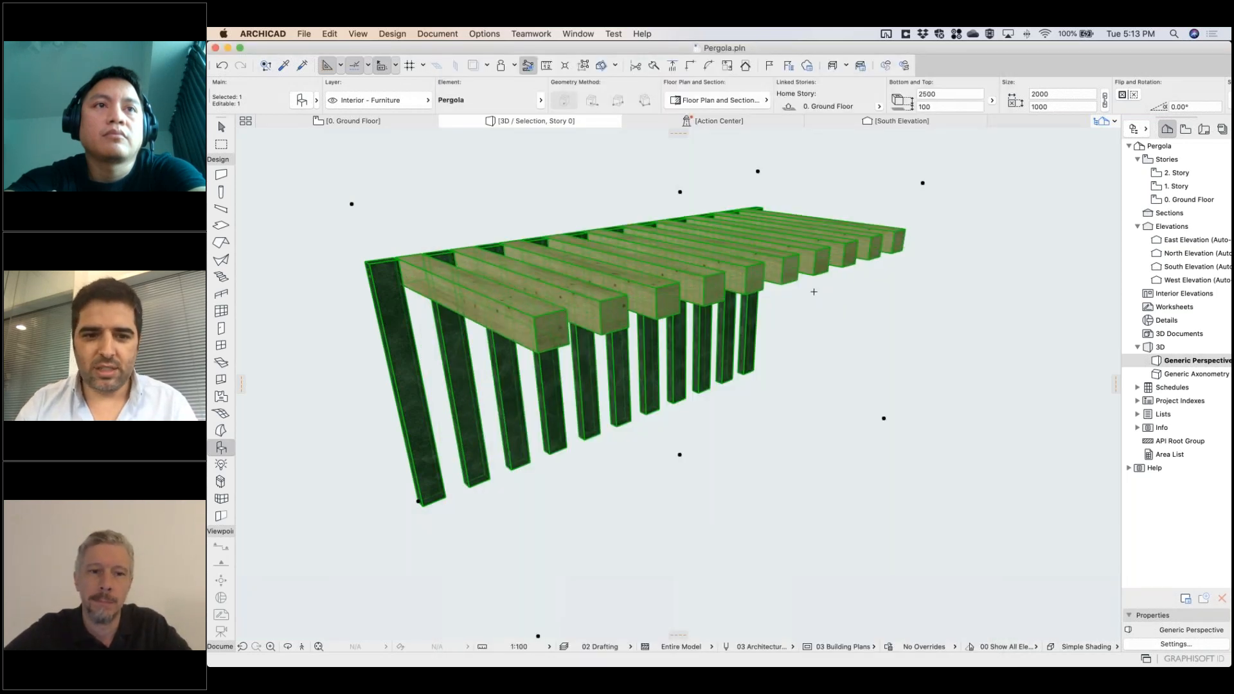
key("Escape")
middle_click_drag(581, 392, 610, 414, "shift")
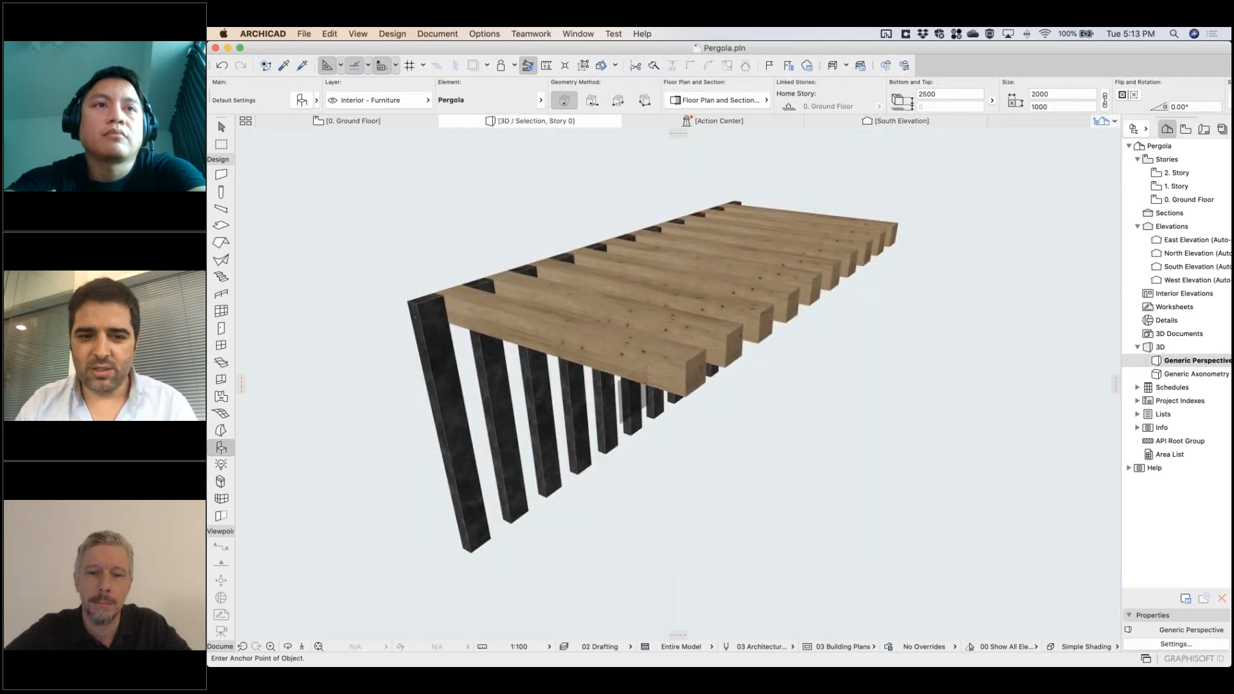
key("Escape")
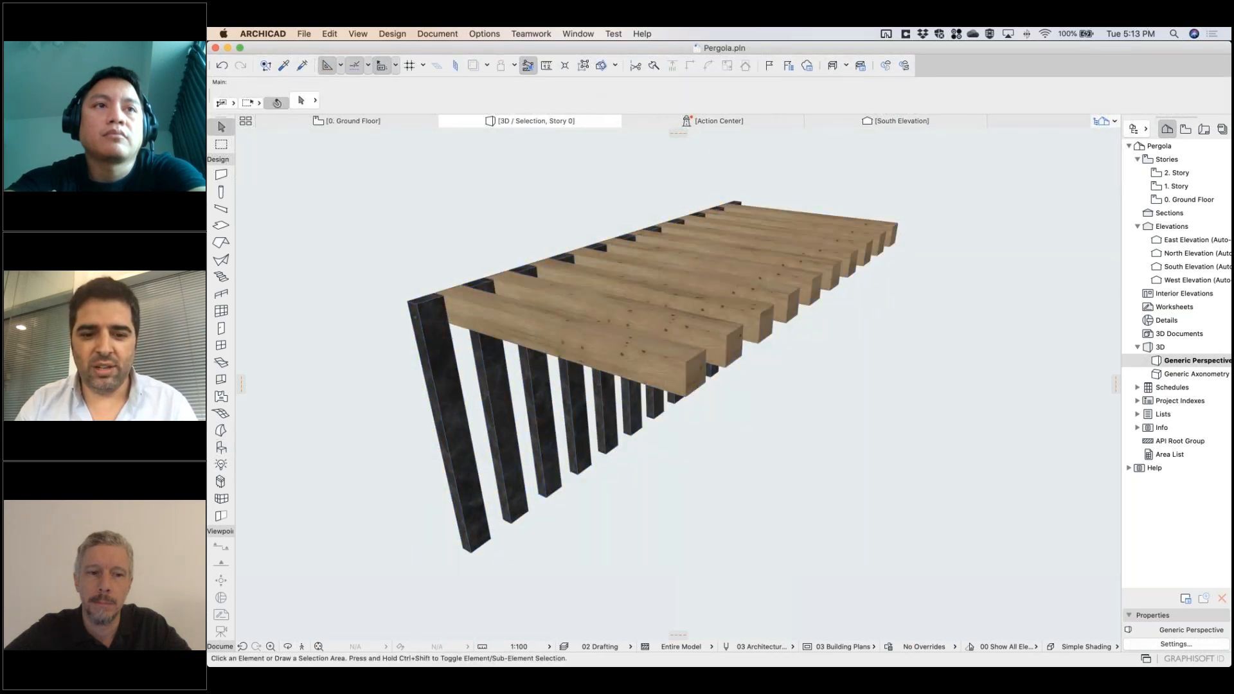
left_click(511, 517)
key("Escape")
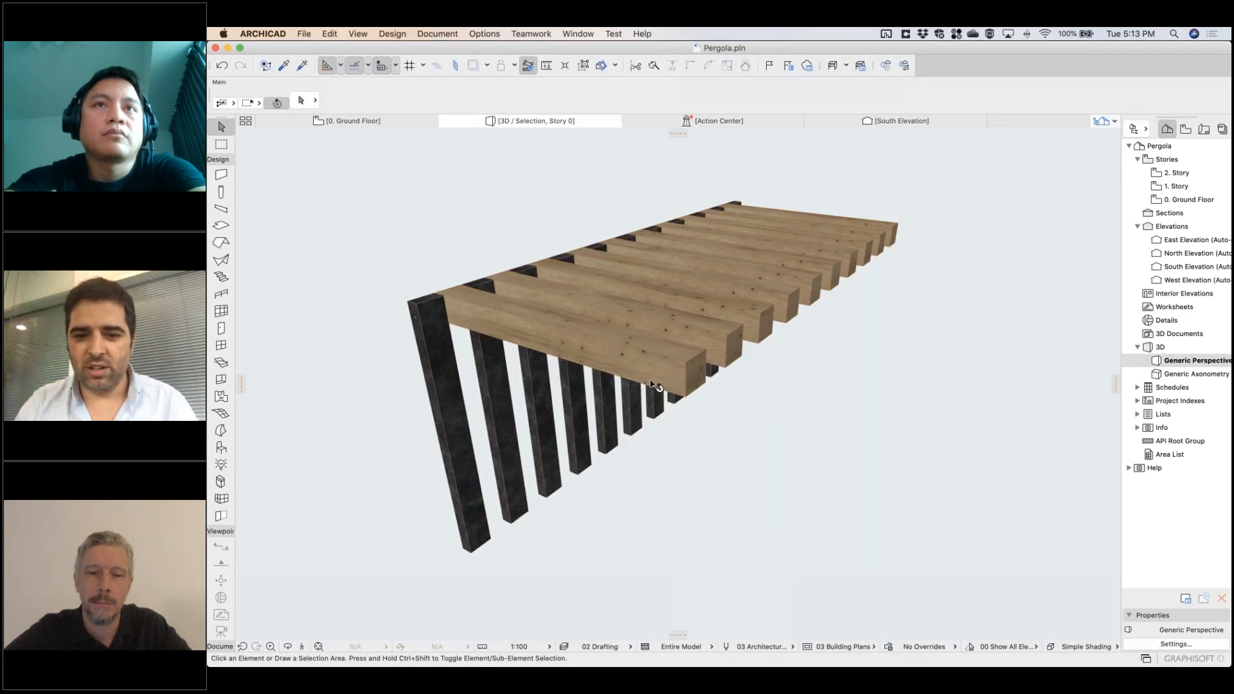
Step: Return to the ground floor plan, select the pergola there and open its object settings
key("F2")
scroll(636, 495, "up", 3)
scroll(636, 501, "down", 5)
scroll(637, 454, "up", 5)
key("Escape")
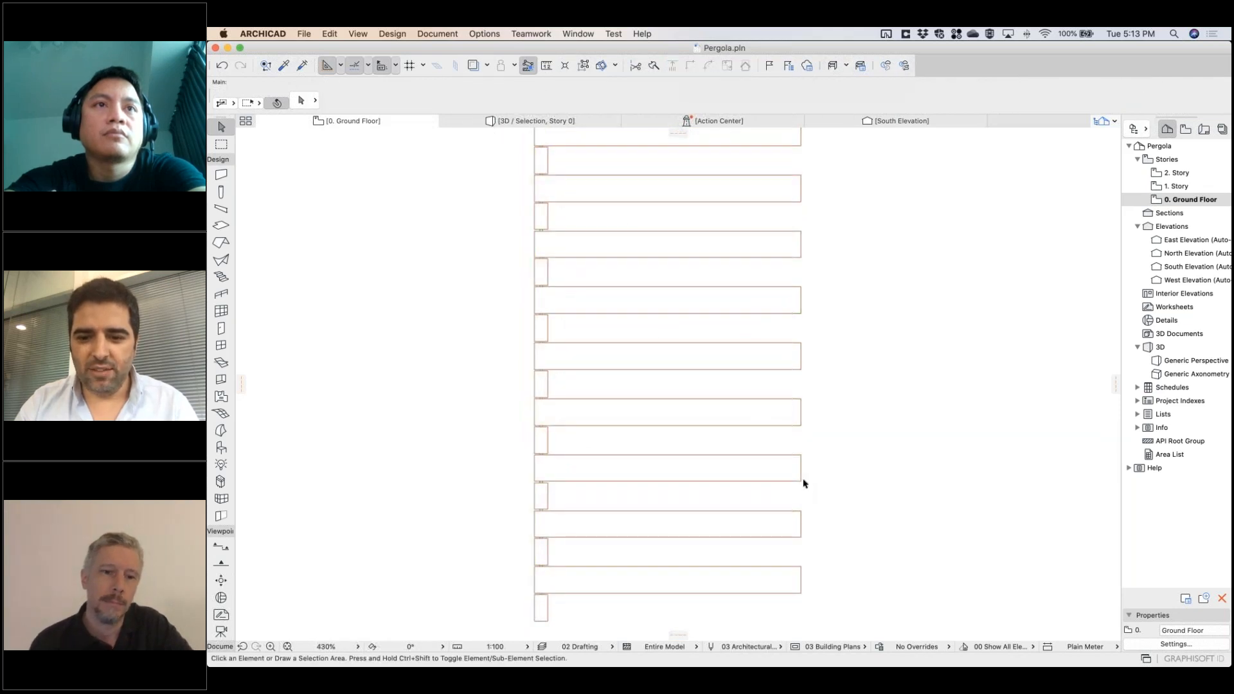
left_click(534, 622)
left_click(300, 101)
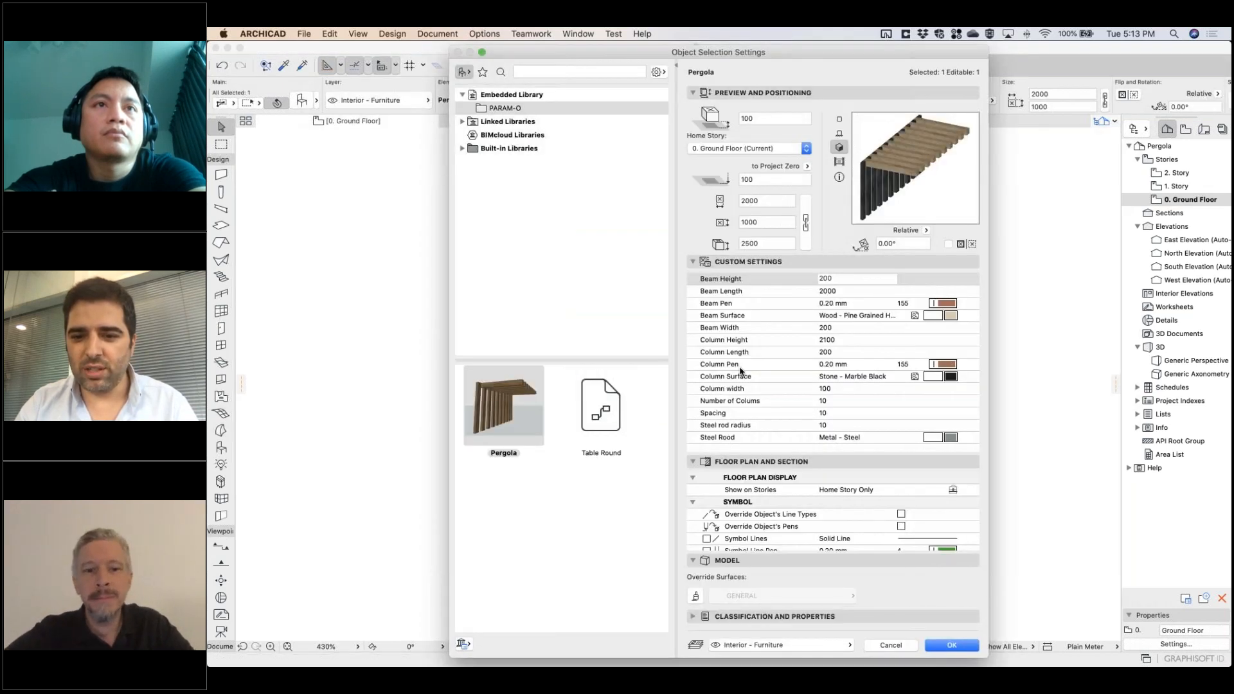
Step: Set the pergola's column pen to pen 158, the 0.25 mm Stones - Cut Lines pen
left_click(942, 365)
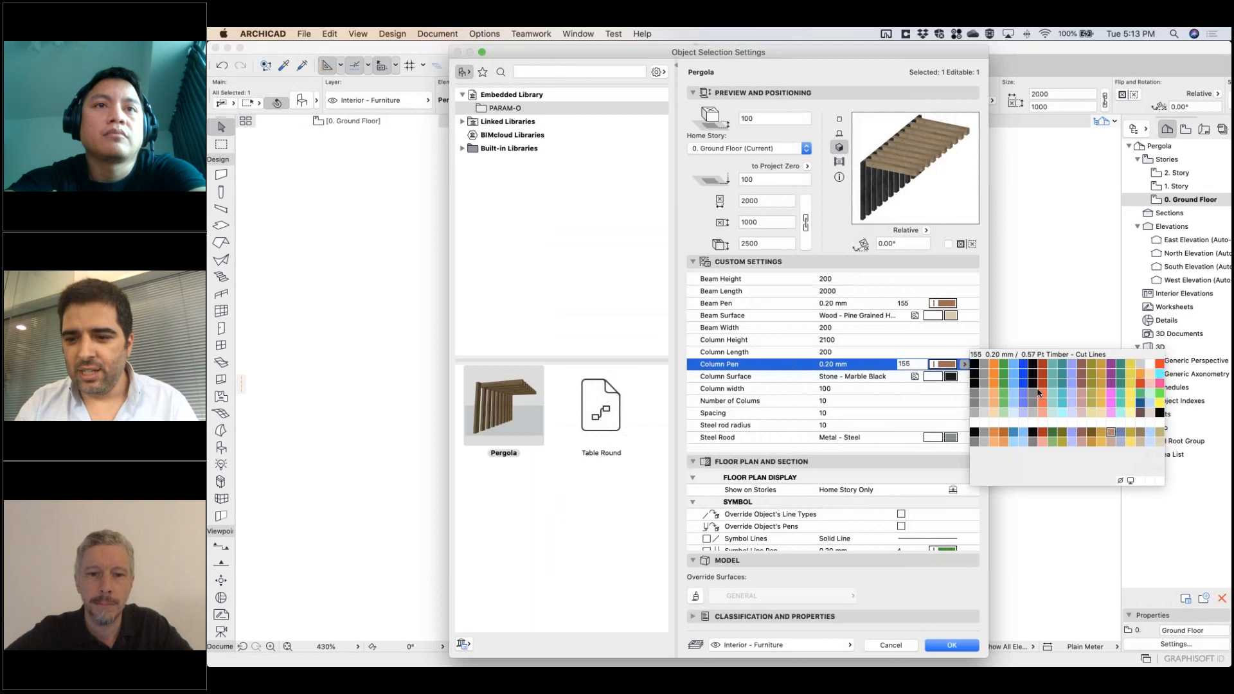
left_click(1103, 434)
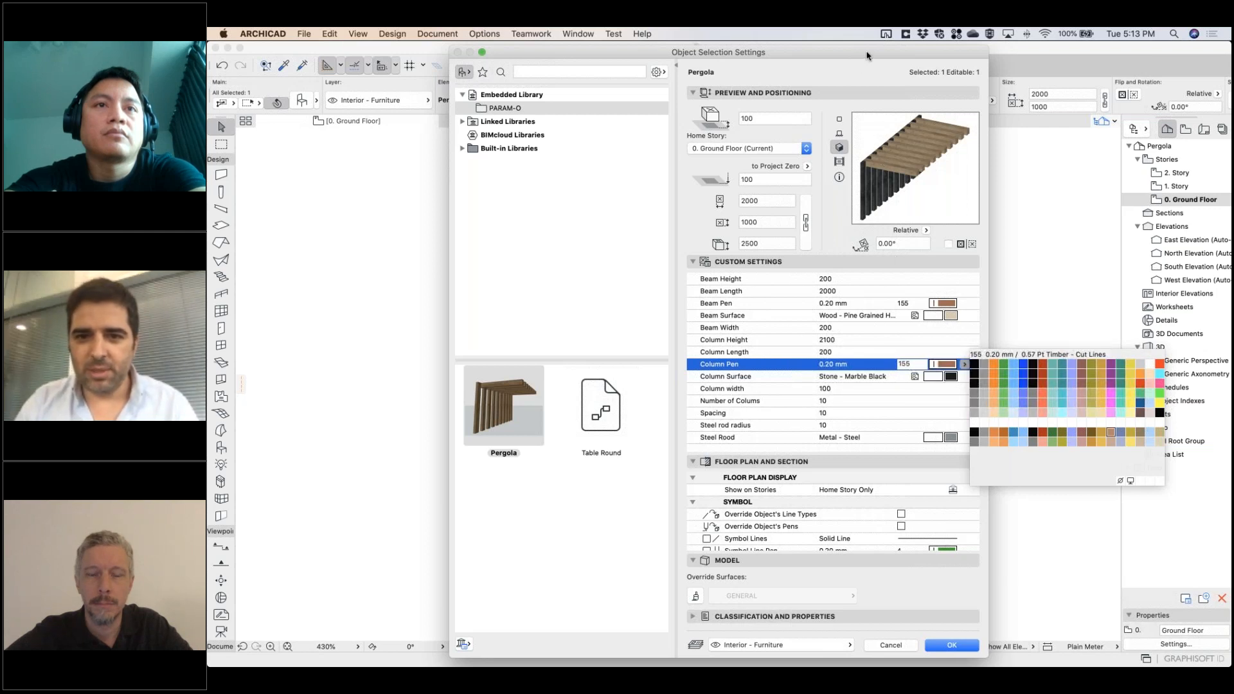
left_click(721, 60)
left_click_drag(721, 61, 557, 66)
left_click(804, 383)
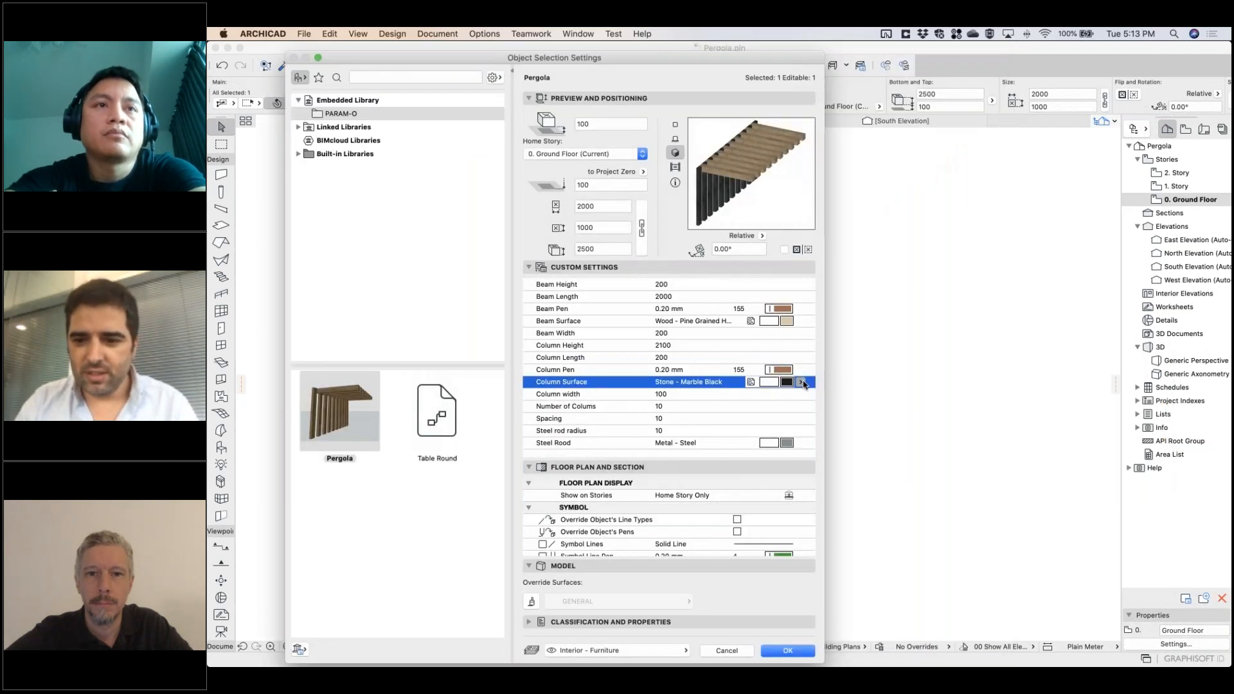
left_click(802, 382)
left_click(783, 371)
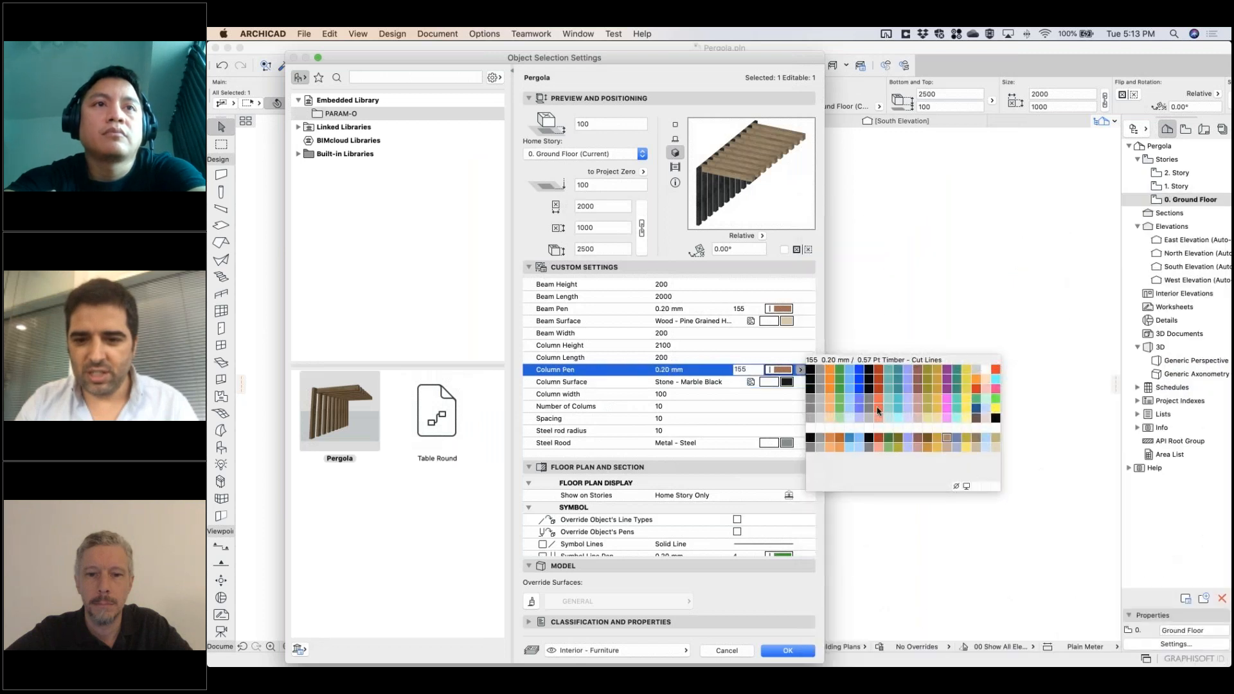
left_click(855, 438)
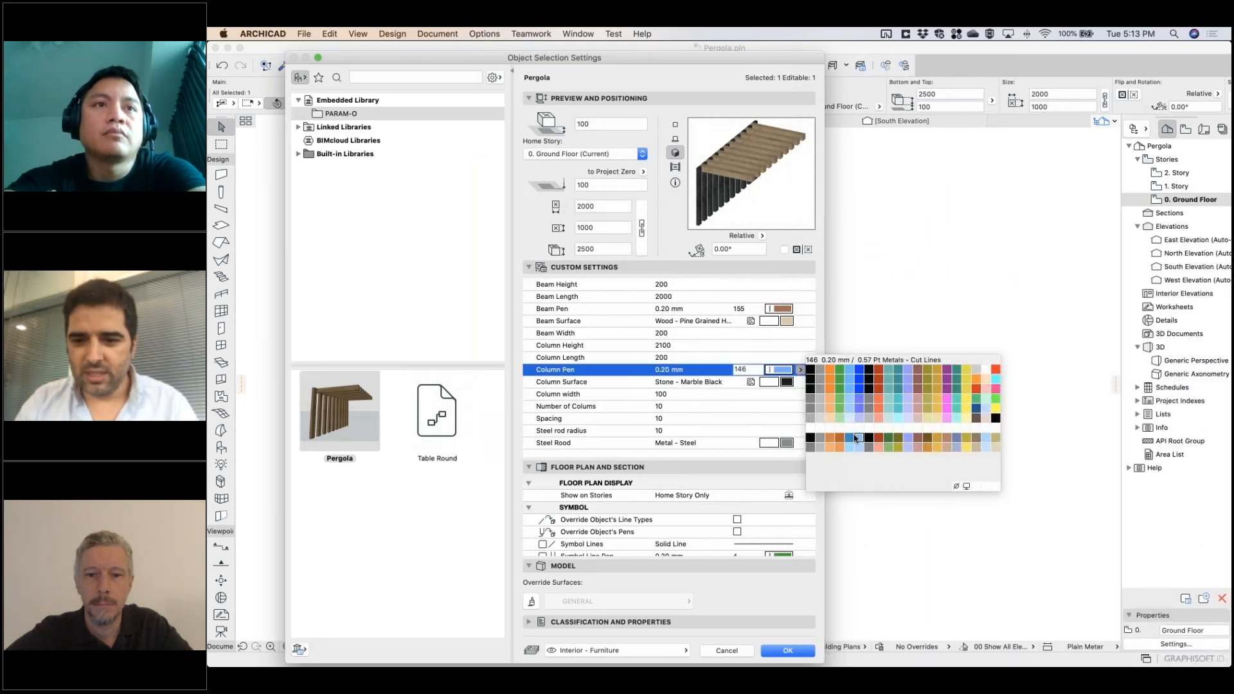
left_click(995, 440)
left_click(977, 440)
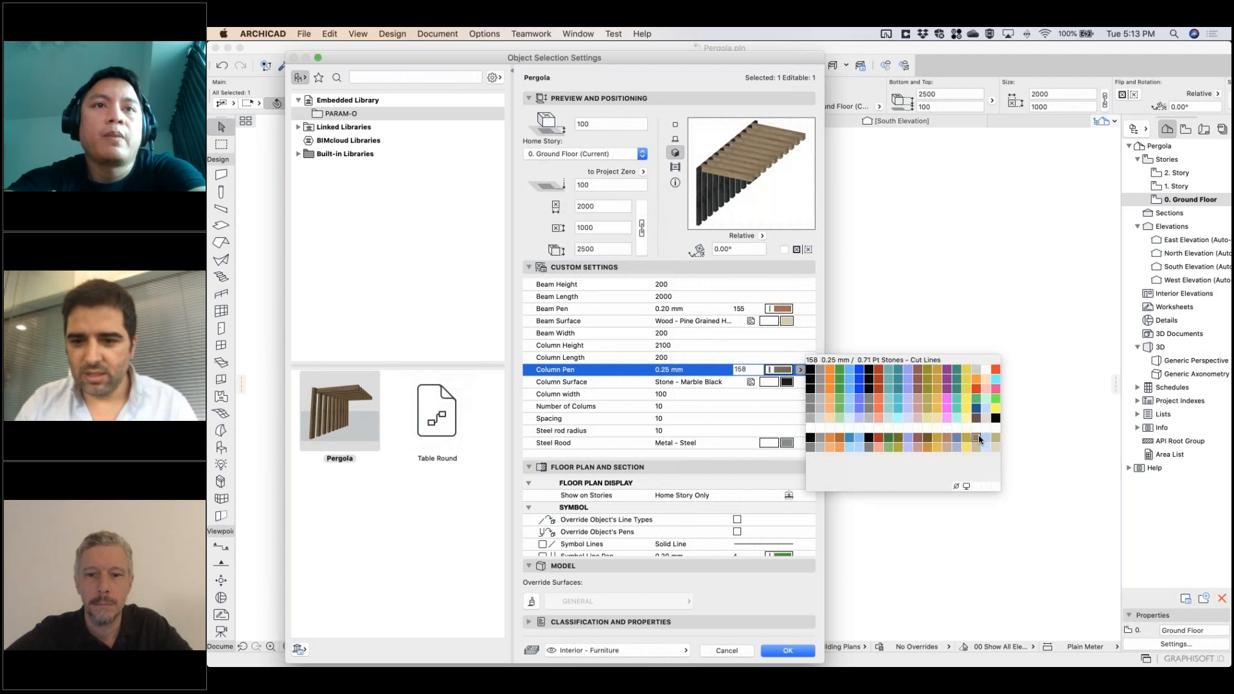
double_click(978, 439)
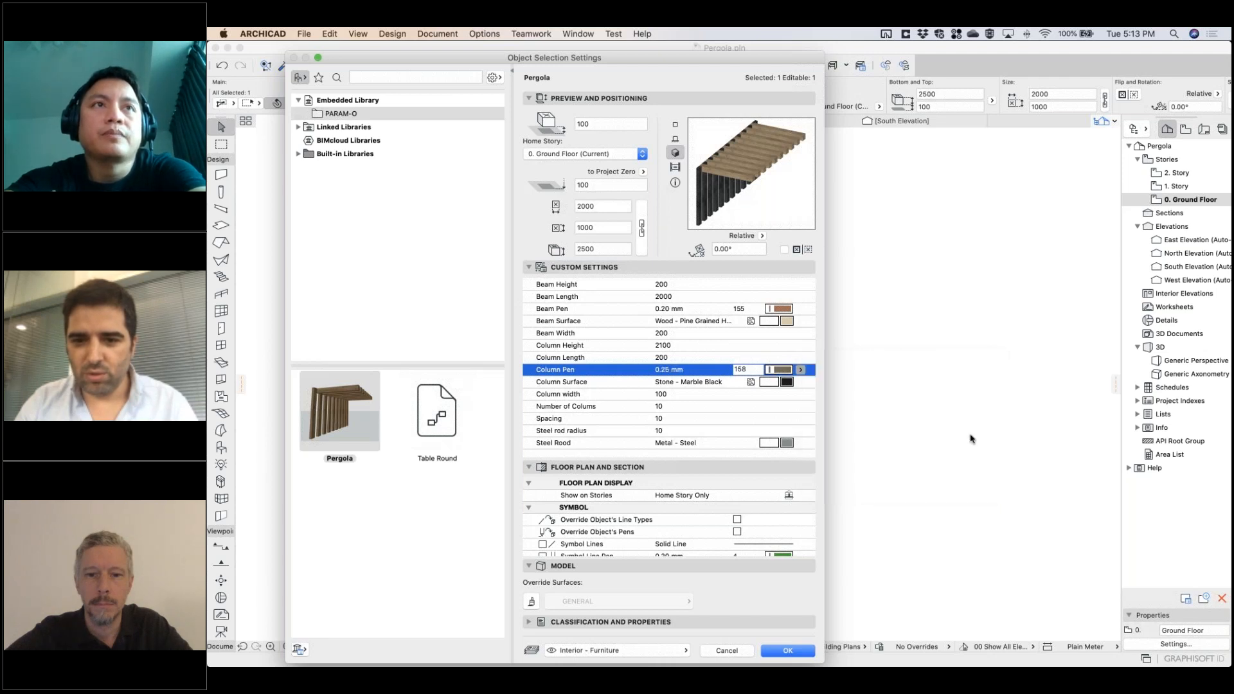
Step: Set the pergola's column pen to pen 147, the 0.20 mm Ironwork - Cut Lines pen, apply it and deselect the object
left_click(801, 371)
left_click(869, 440)
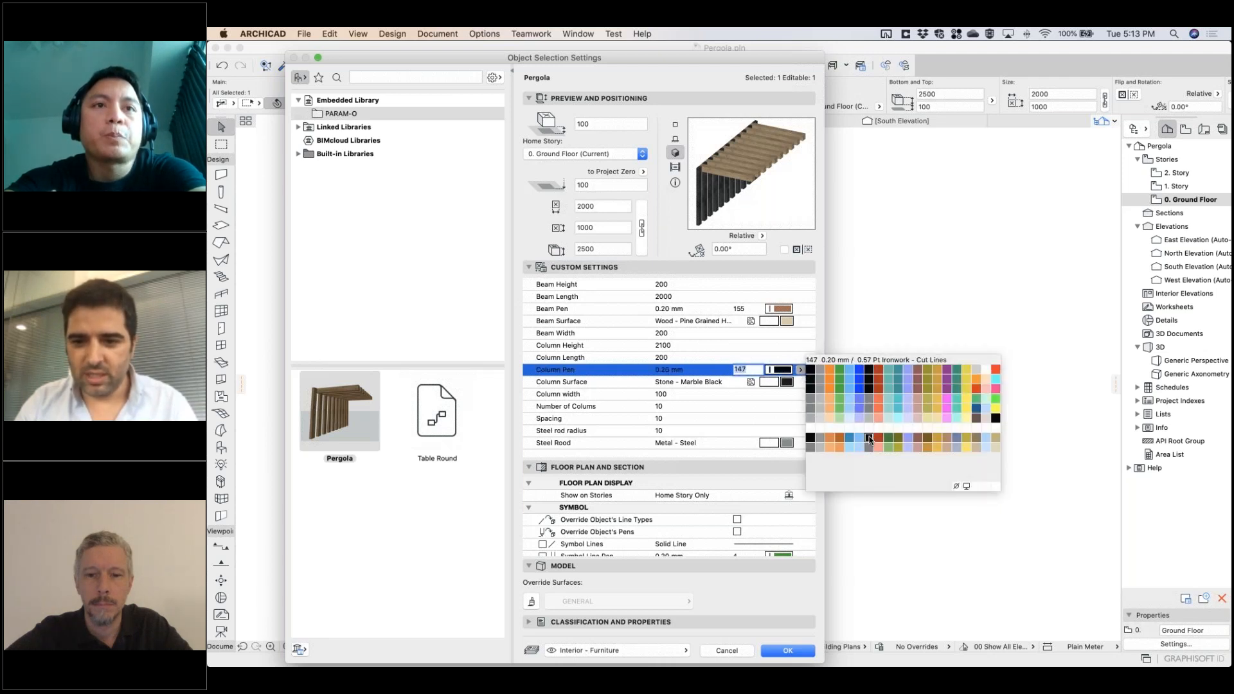
left_click(813, 653)
left_click(845, 377)
scroll(525, 347, "up", 5)
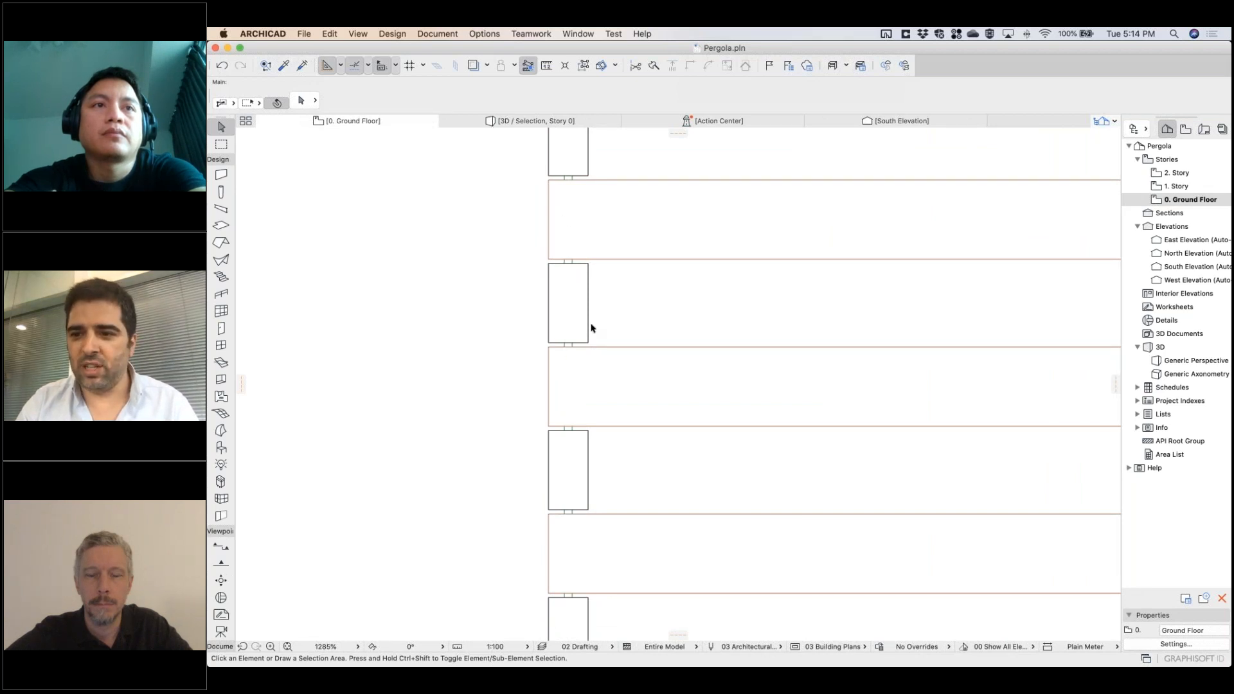
scroll(623, 392, "down", 2)
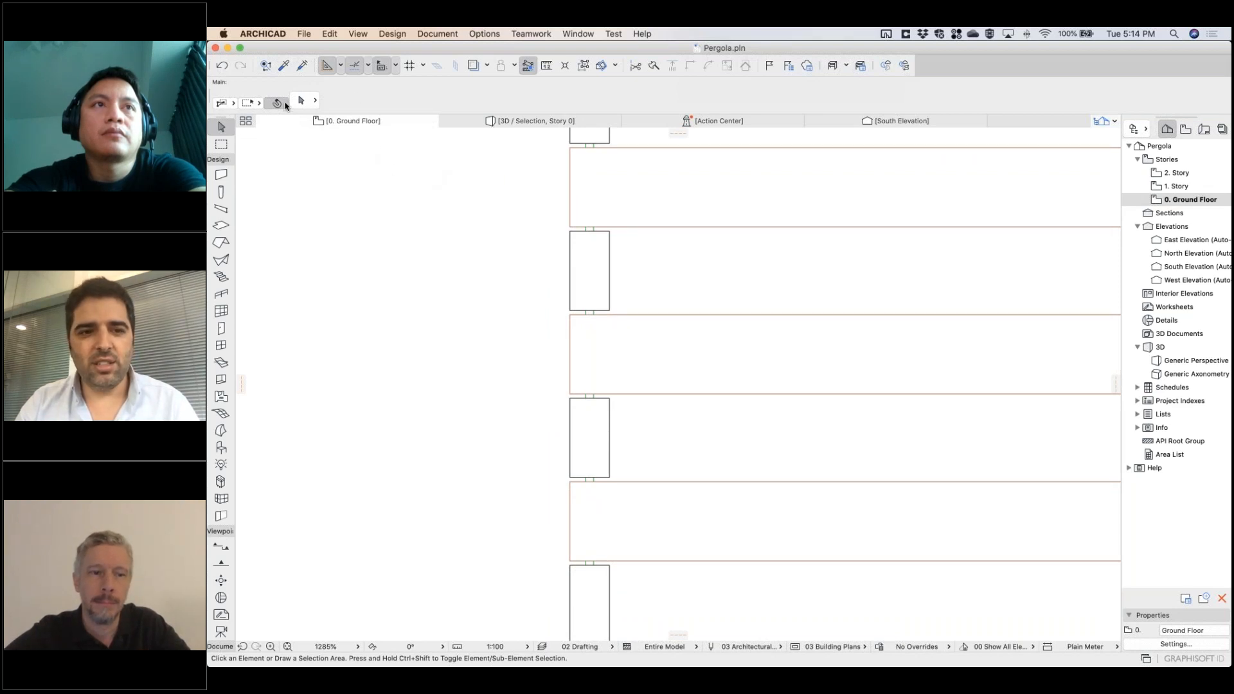
Step: Select the pergola on the ground floor plan and set its spacing to 5 in the object settings
scroll(579, 314, "down", 5)
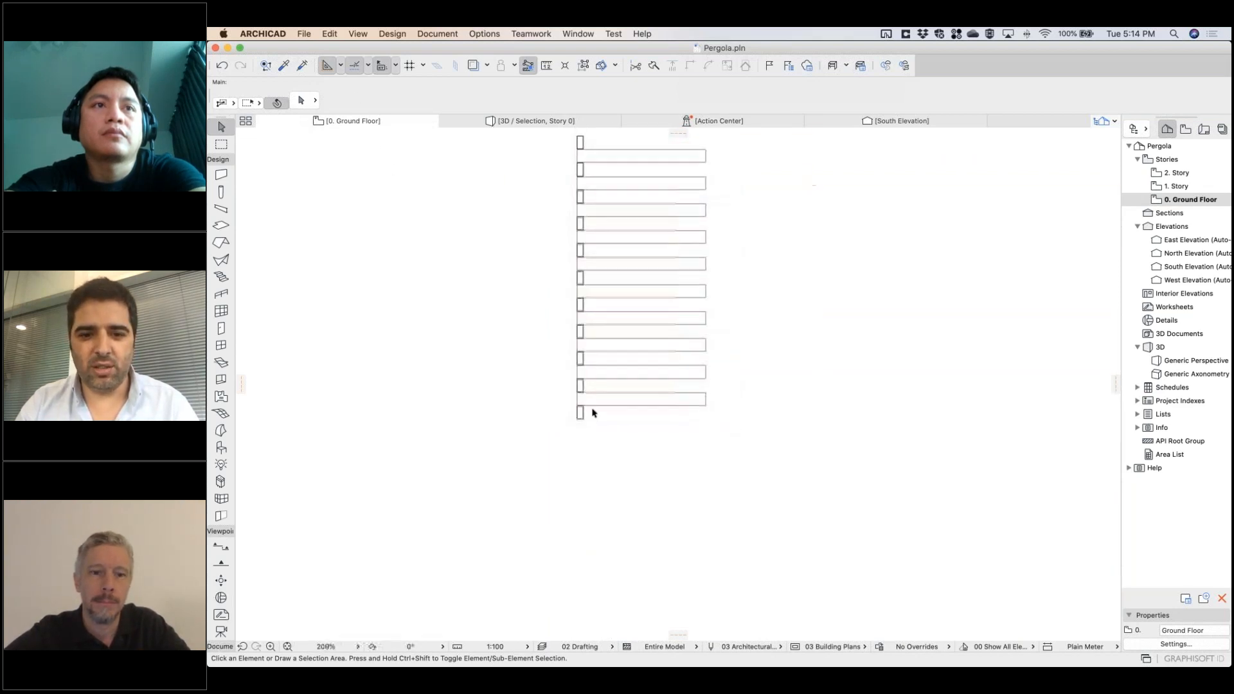
left_click(665, 393)
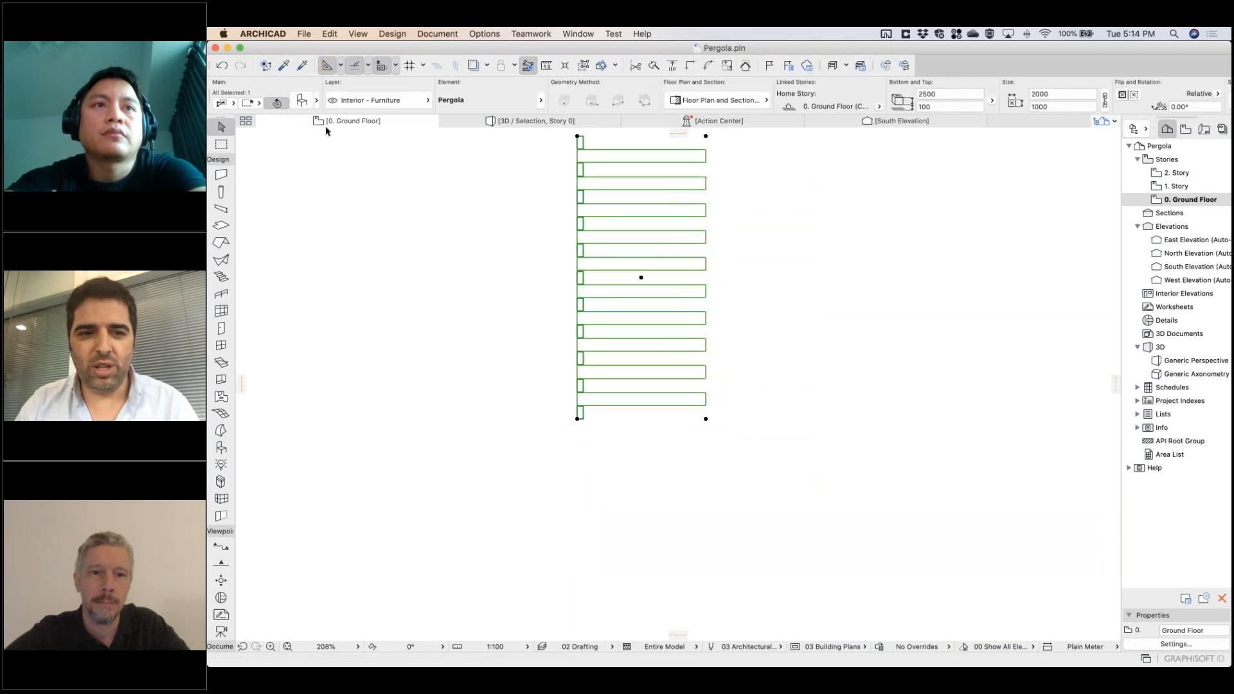
double_click(683, 413)
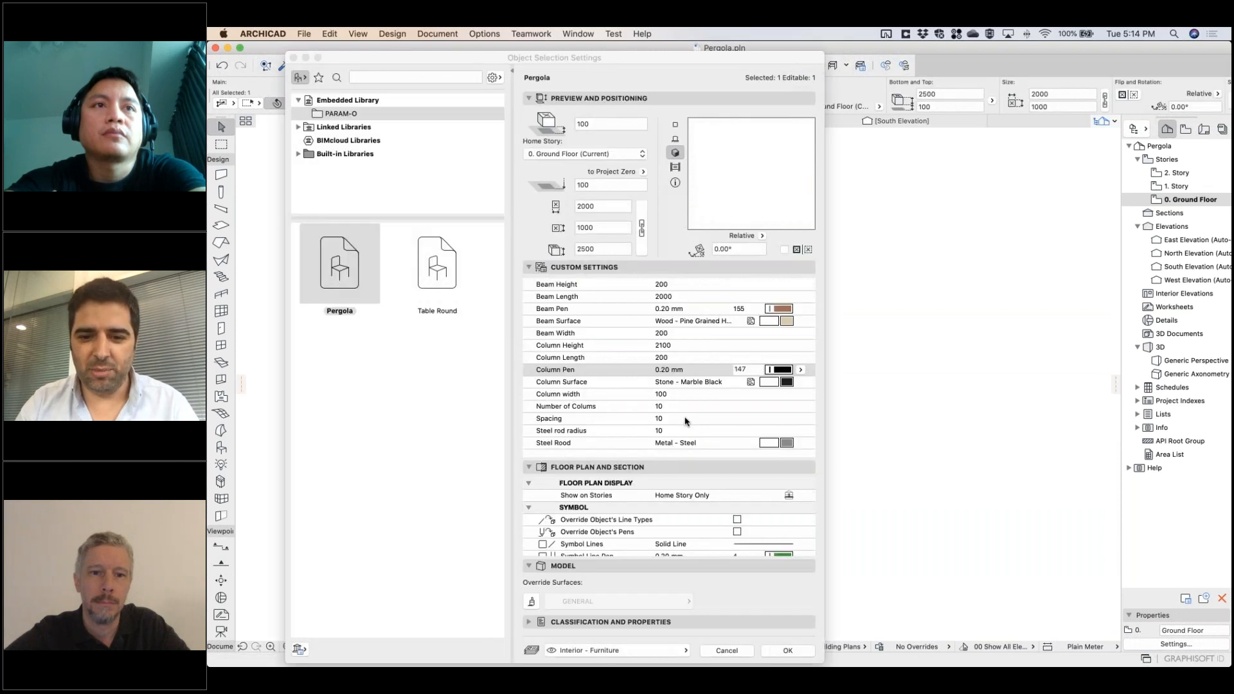
left_click(641, 419)
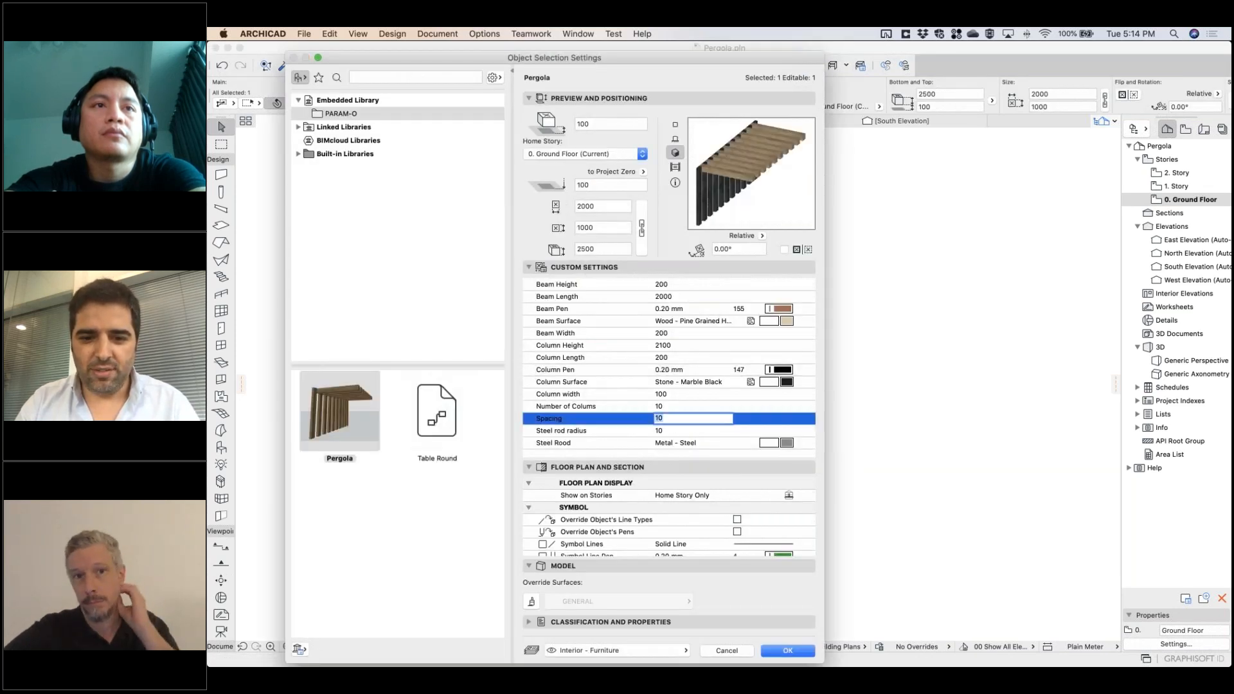
type("5")
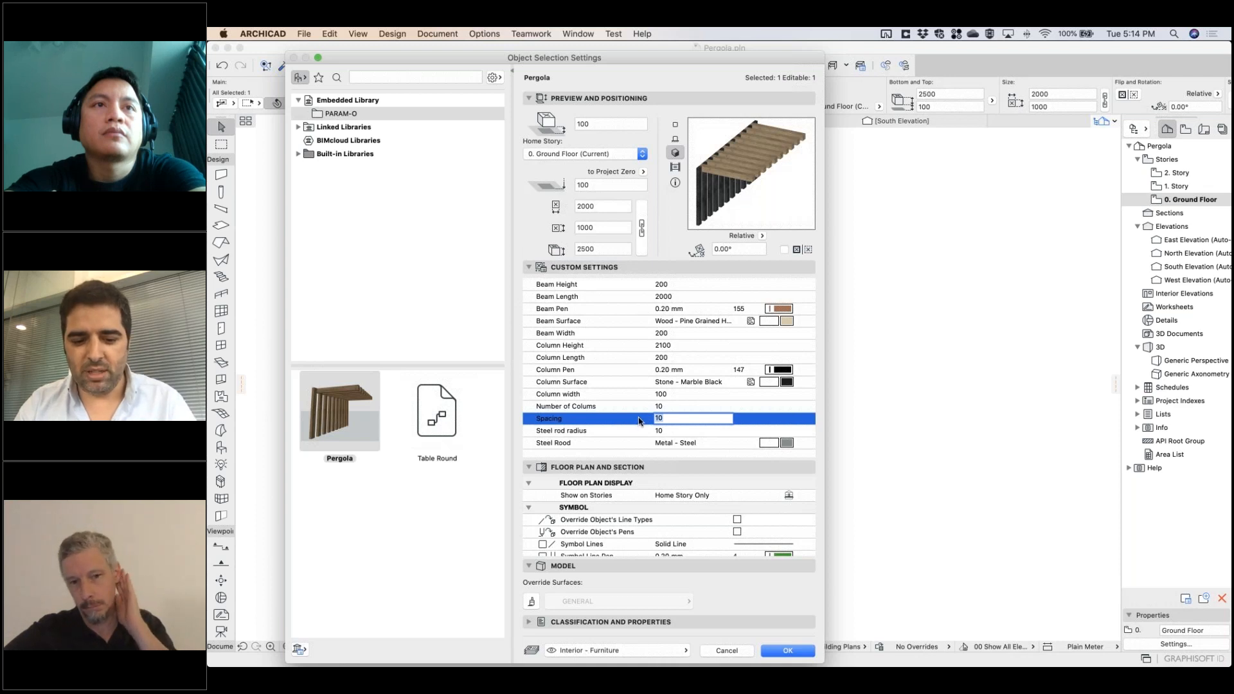
left_click(800, 652)
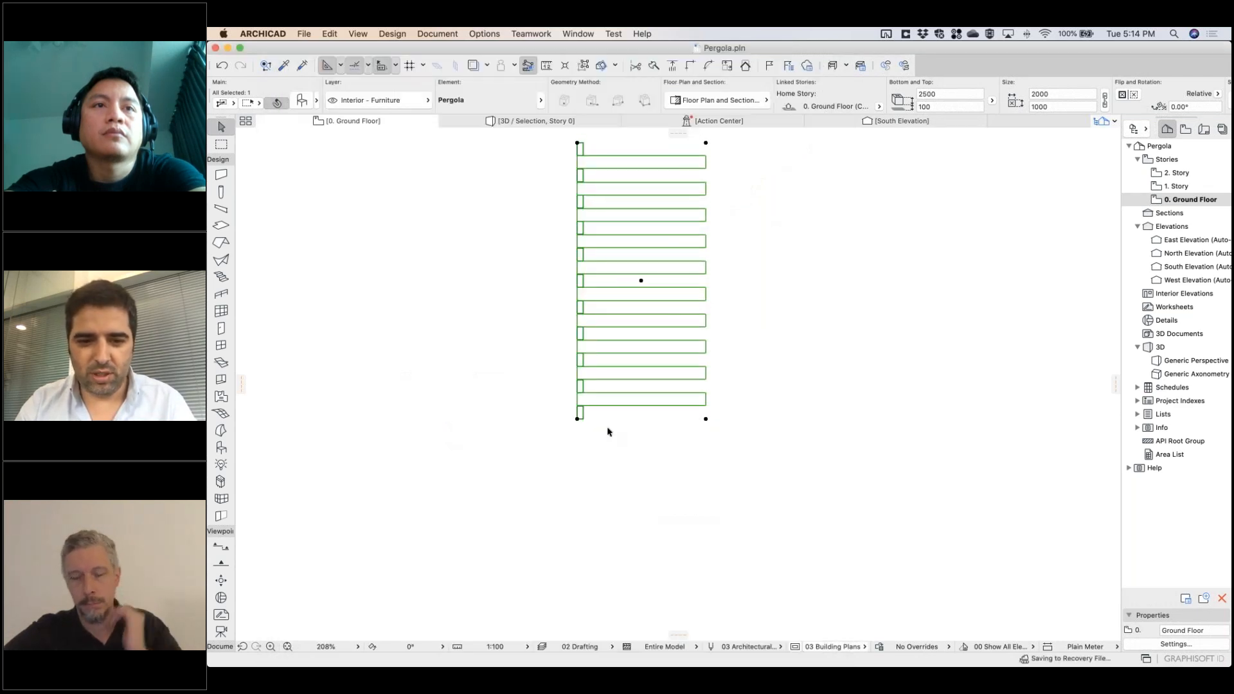
scroll(582, 395, "up", 5)
scroll(591, 395, "down", 3)
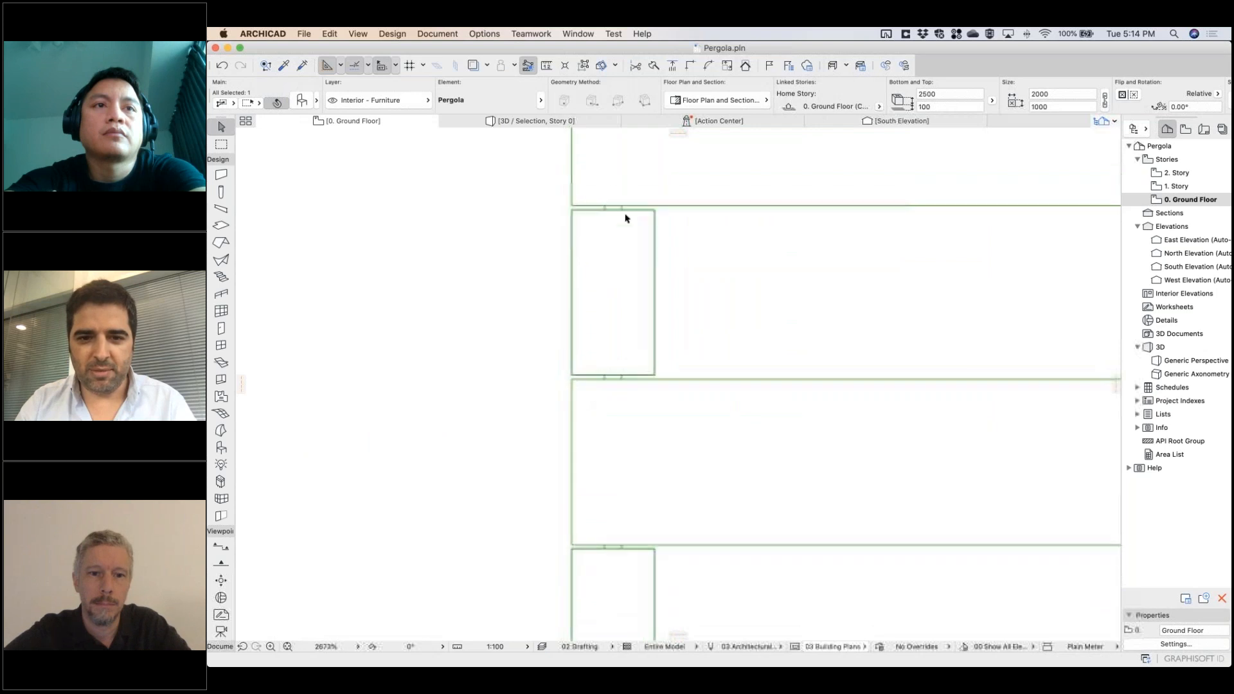
Step: Reduce the pergola's spacing further so that its beams and columns meet without a gap, then deselect the object
left_click(300, 105)
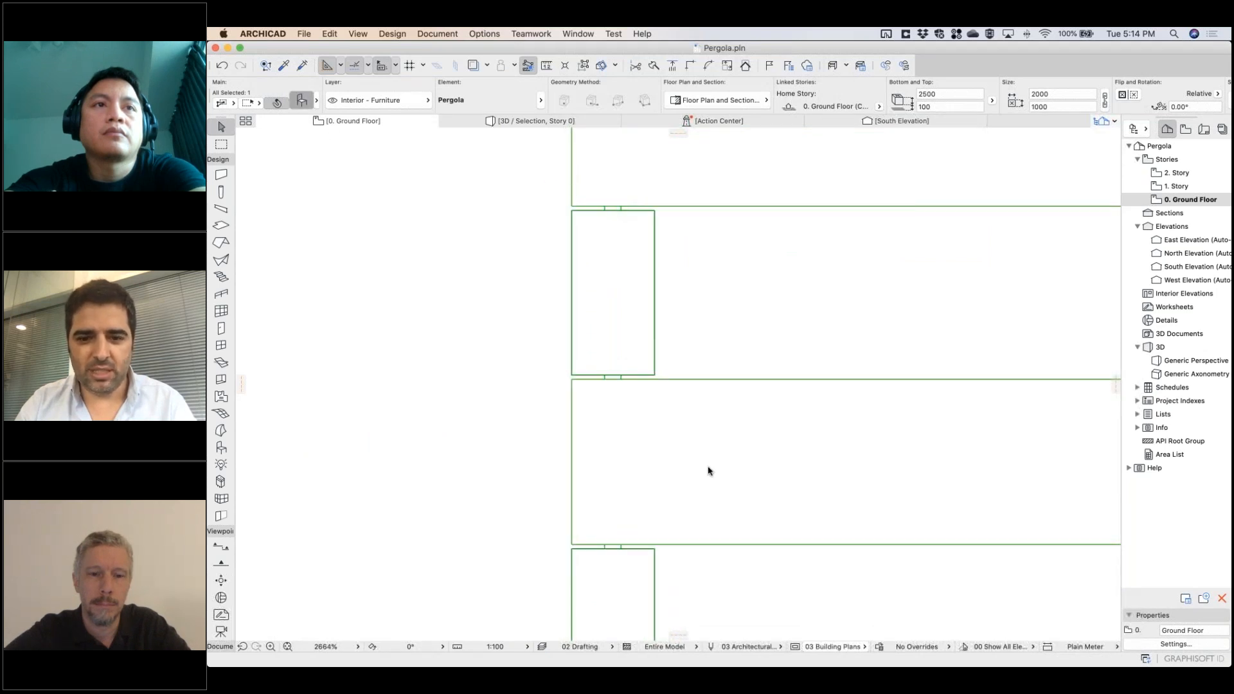
left_click(606, 420)
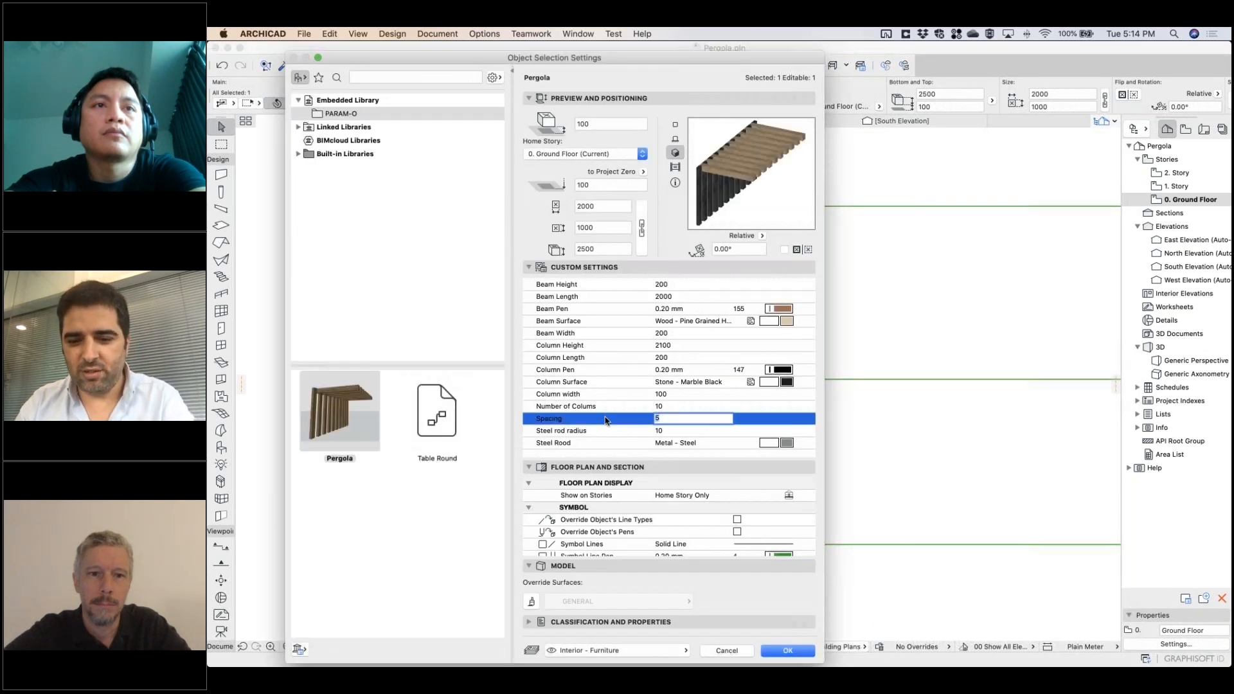
left_click(804, 652)
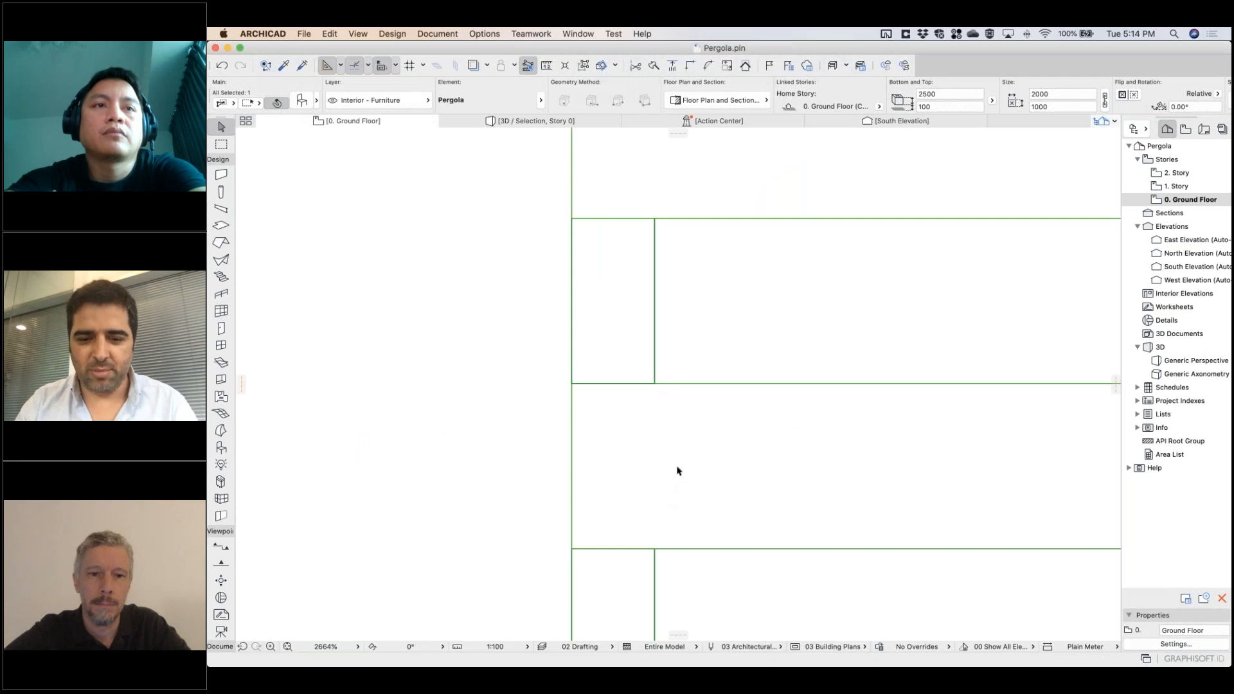
left_click(677, 471)
scroll(681, 470, "down", 15)
scroll(710, 316, "down", 1)
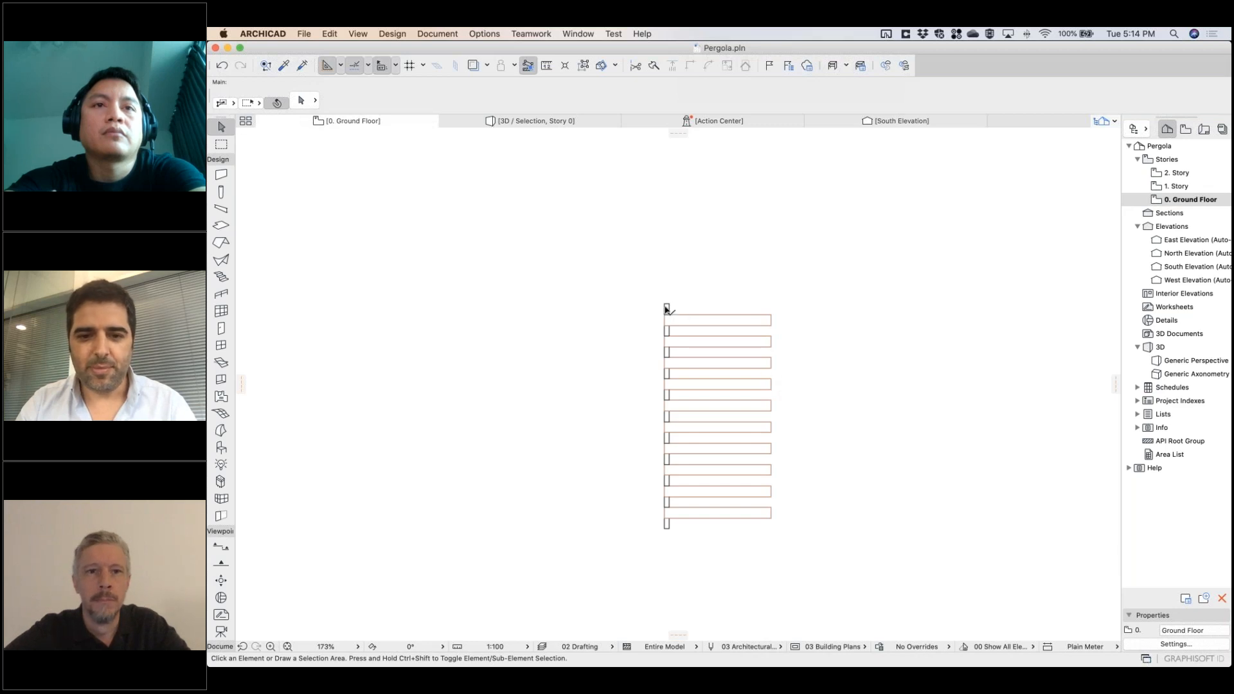
Step: Select the pergola and open it in the PARAM-O node editor
left_click(771, 380)
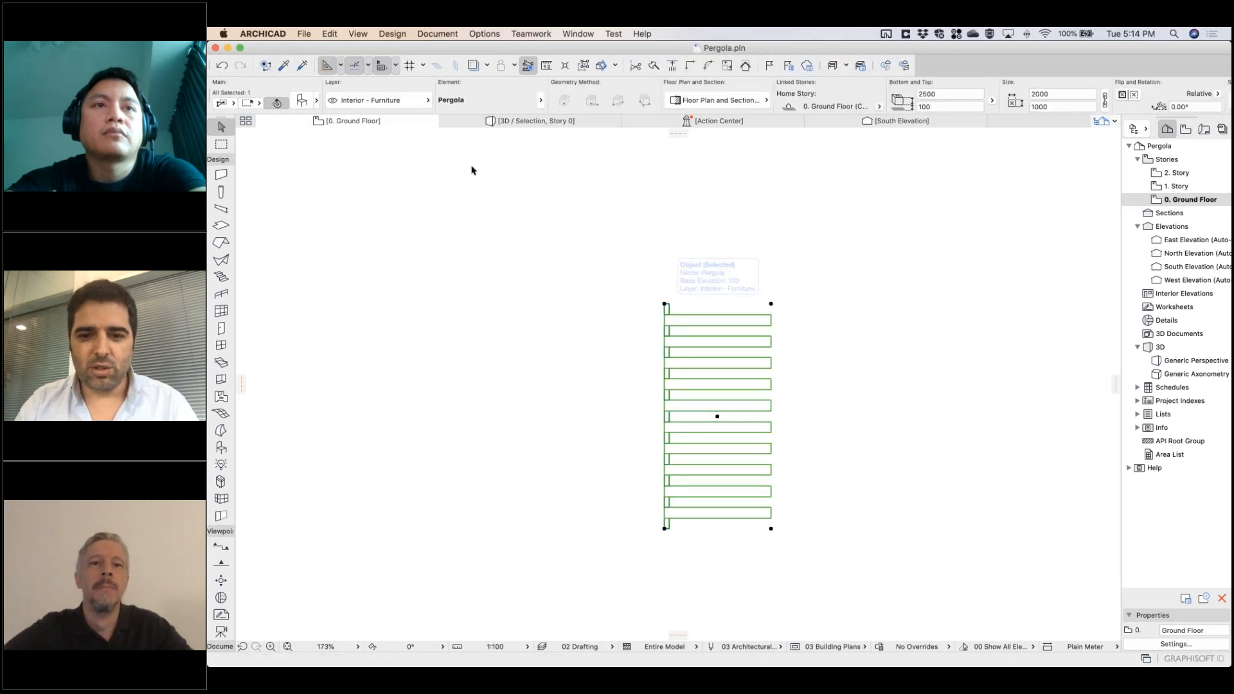
left_click(304, 33)
mouse_move(386, 220)
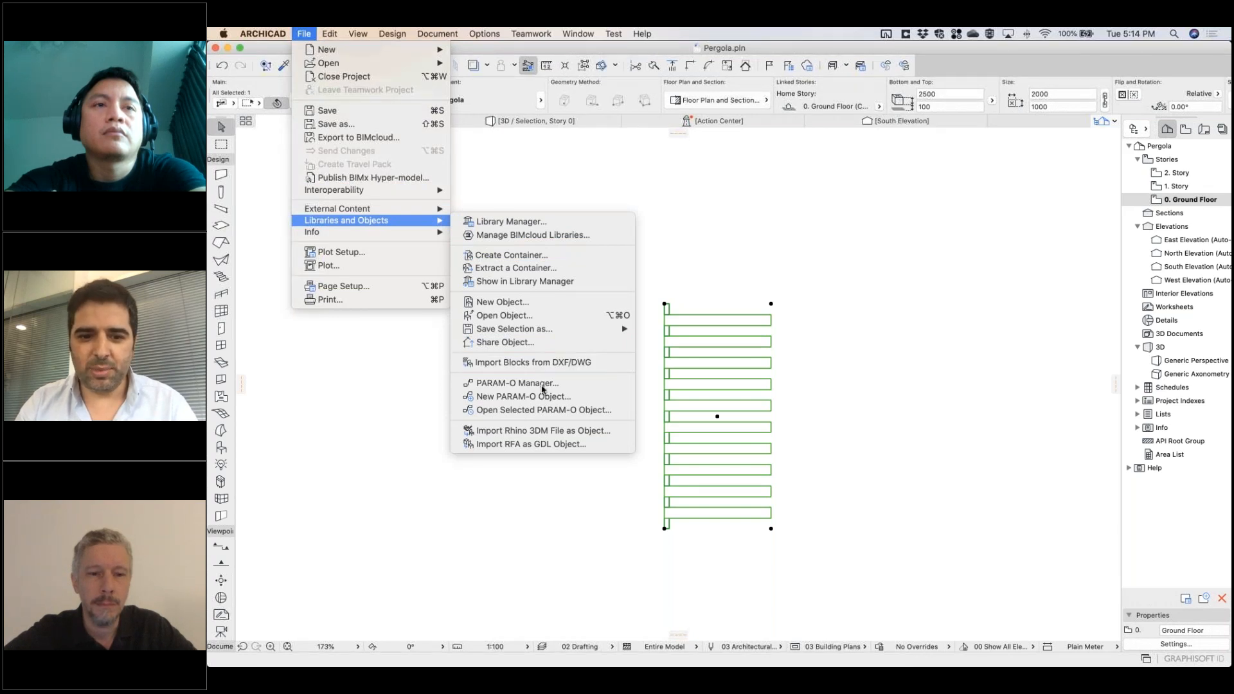
left_click(539, 409)
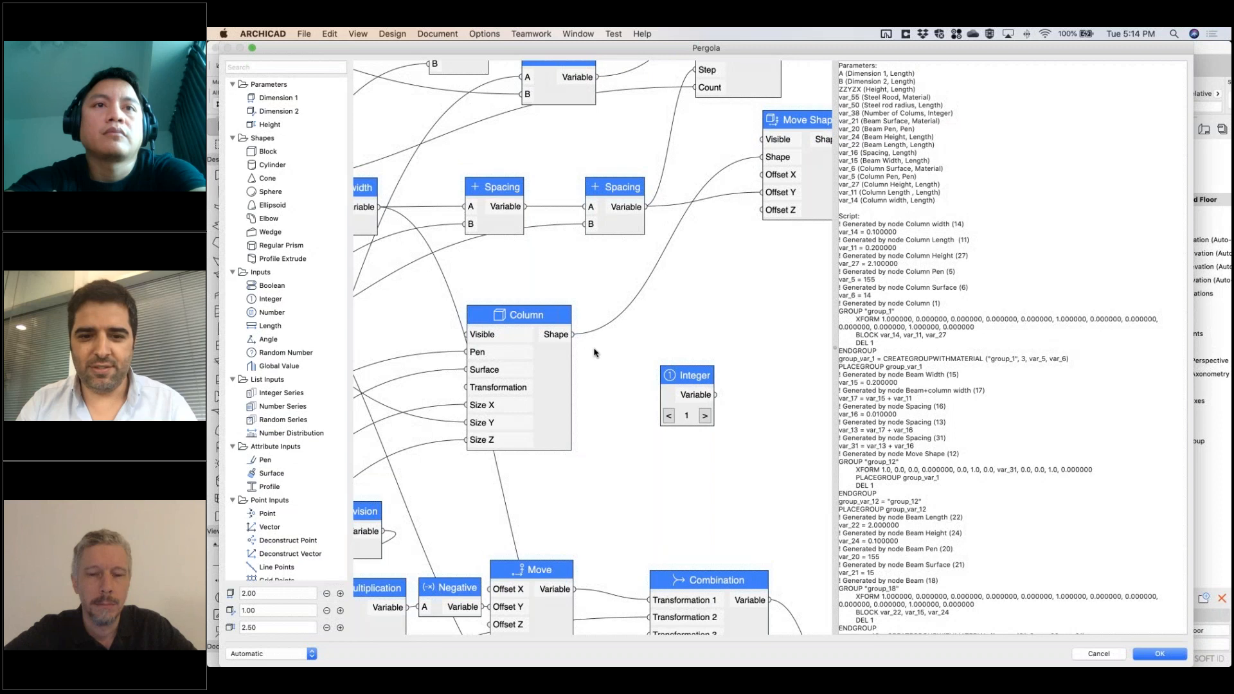
Step: Examine the pergola's node graph, tracing the inputs and outputs connected to the Beam and Column nodes
scroll(592, 353, "up", 5)
scroll(607, 349, "down", 10)
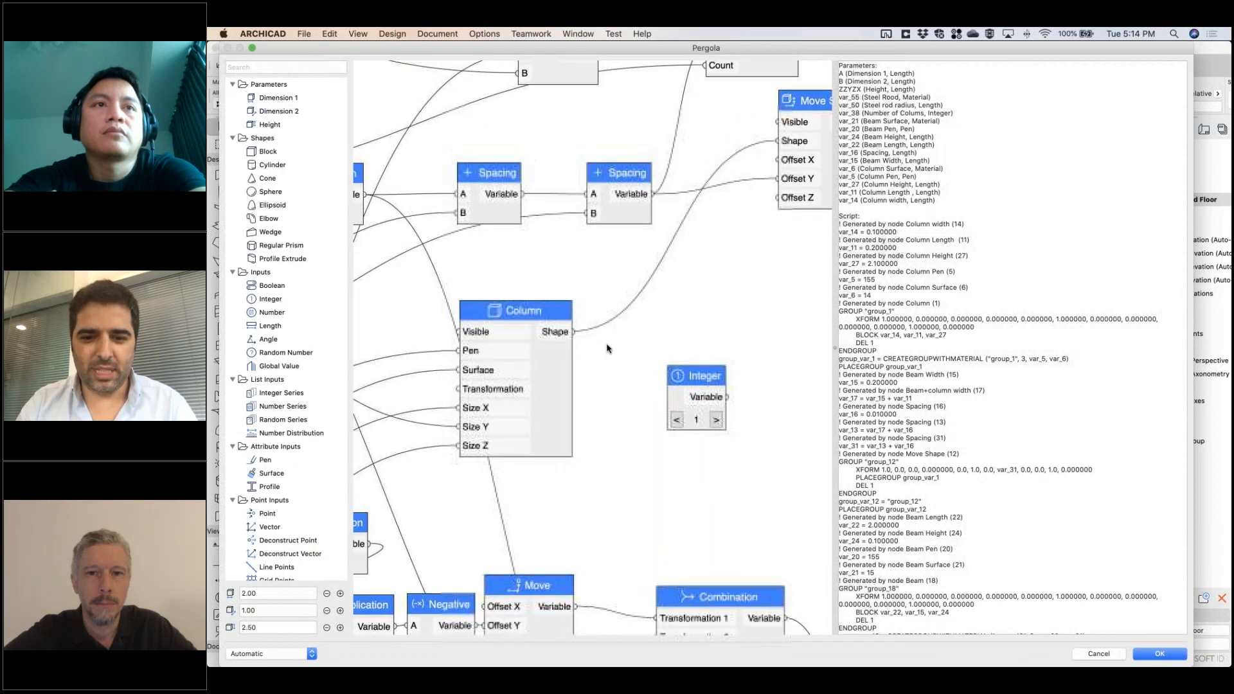
scroll(607, 349, "up", 2)
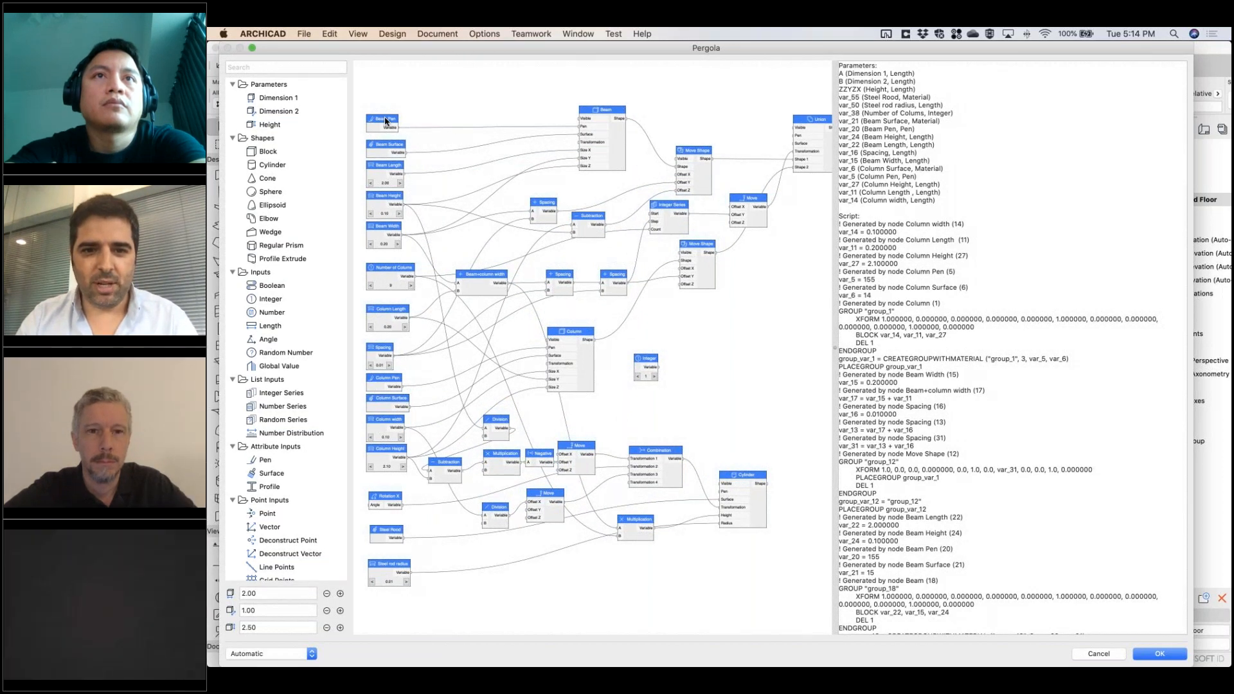
left_click(597, 112)
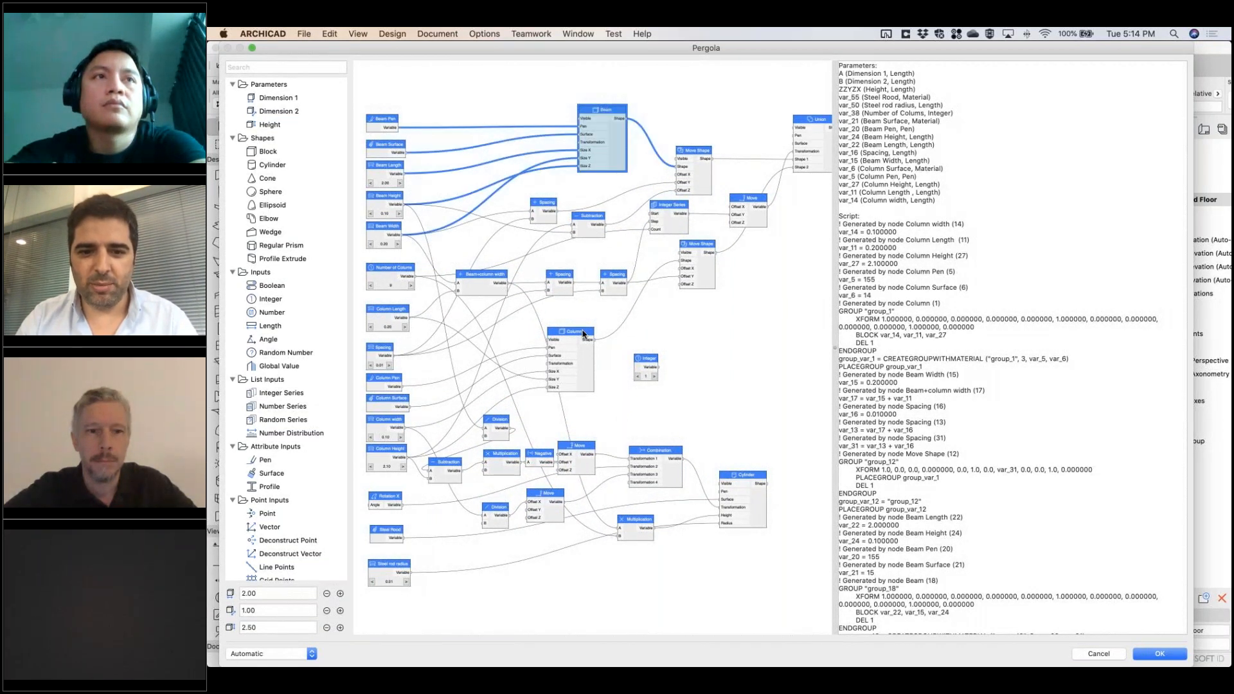
left_click(584, 334)
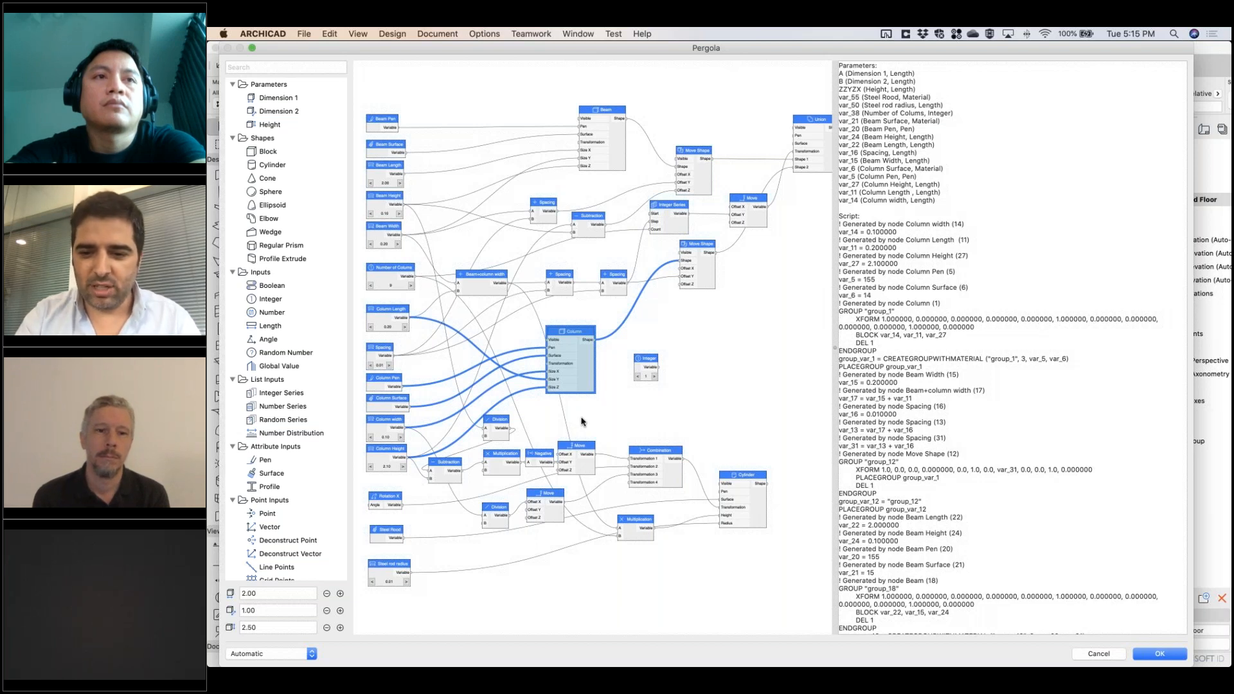
Step: Replace the script view with the 3D preview, enlarge the preview area and examine the pergola model
key("Tab")
left_click_drag(930, 367, 910, 463)
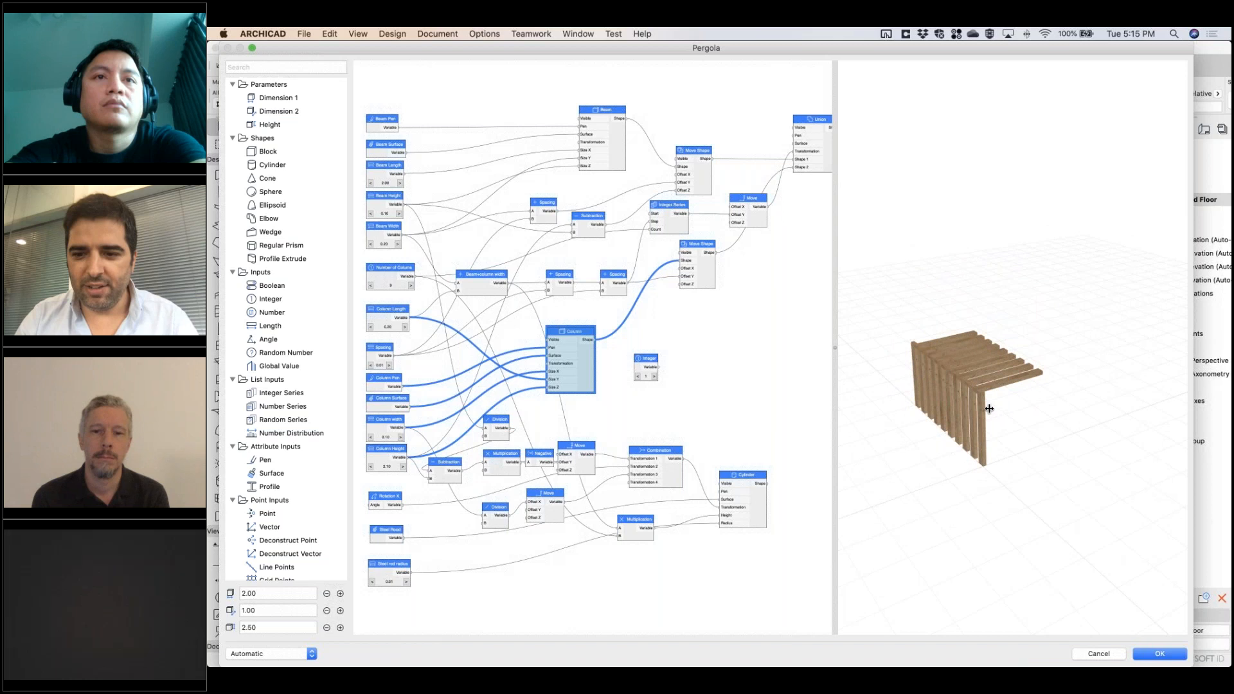
scroll(990, 409, "up", 5)
middle_click_drag(935, 478, 941, 338)
middle_click_drag(939, 447, 985, 450)
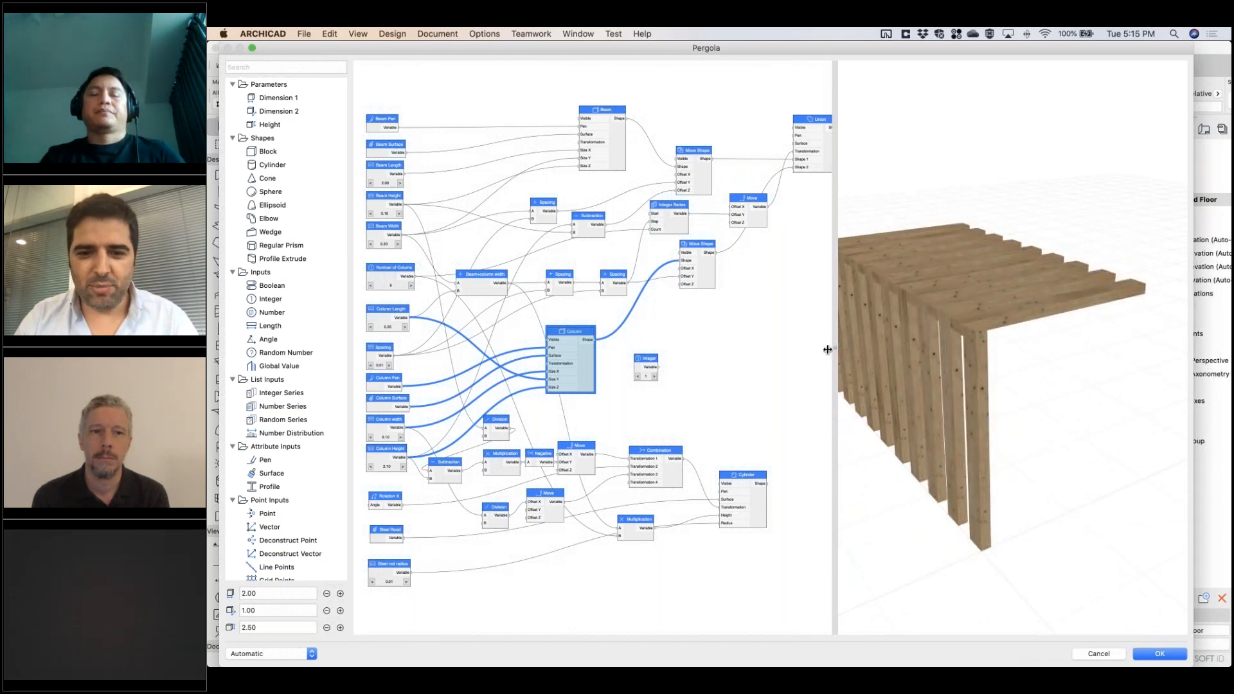
left_click_drag(826, 349, 809, 348)
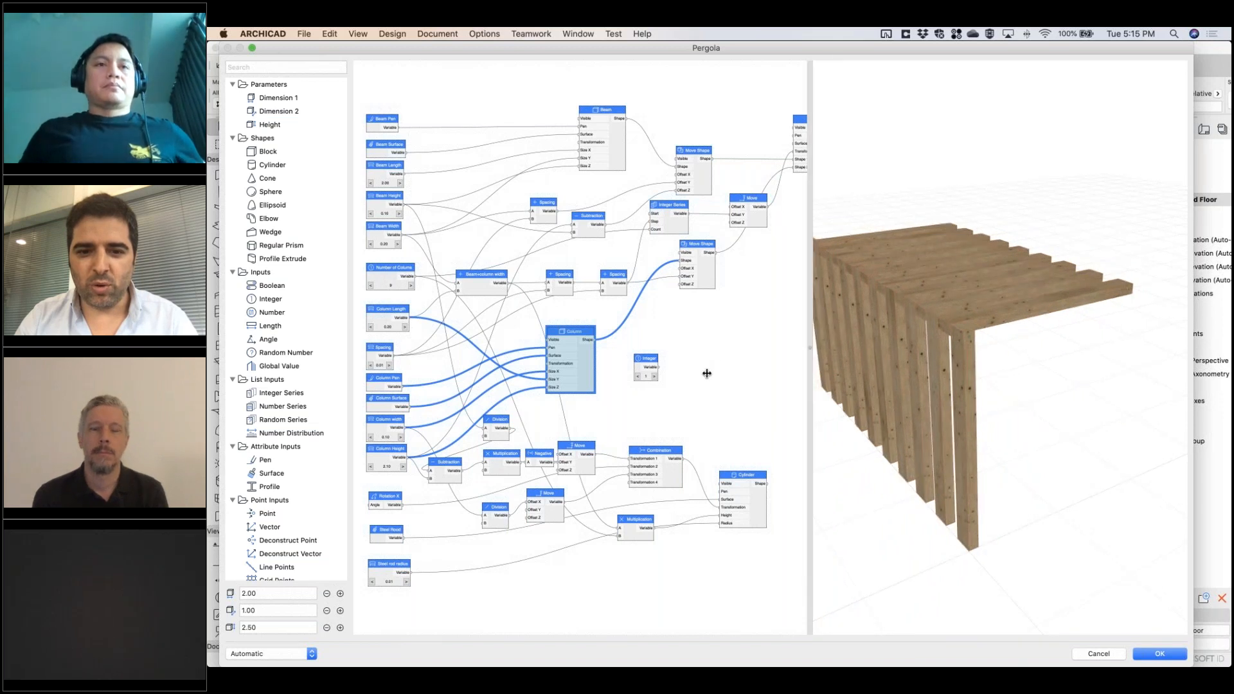
Step: Move the Cylinder node slightly upward, try larger steel rod radii, set the radius to 0.02 and save the edited object
left_click(736, 477)
mouse_move(736, 477)
left_mouse_down()
mouse_move(749, 456)
mouse_move(747, 471)
left_mouse_up()
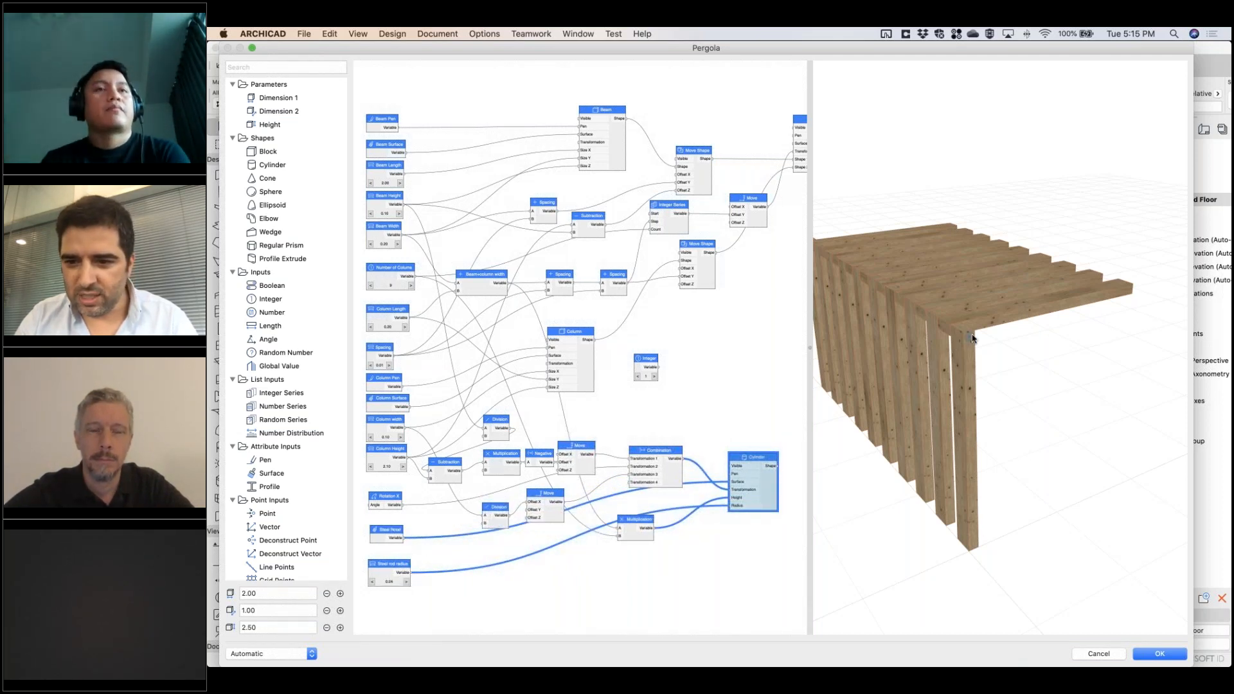
scroll(973, 339, "up", 5)
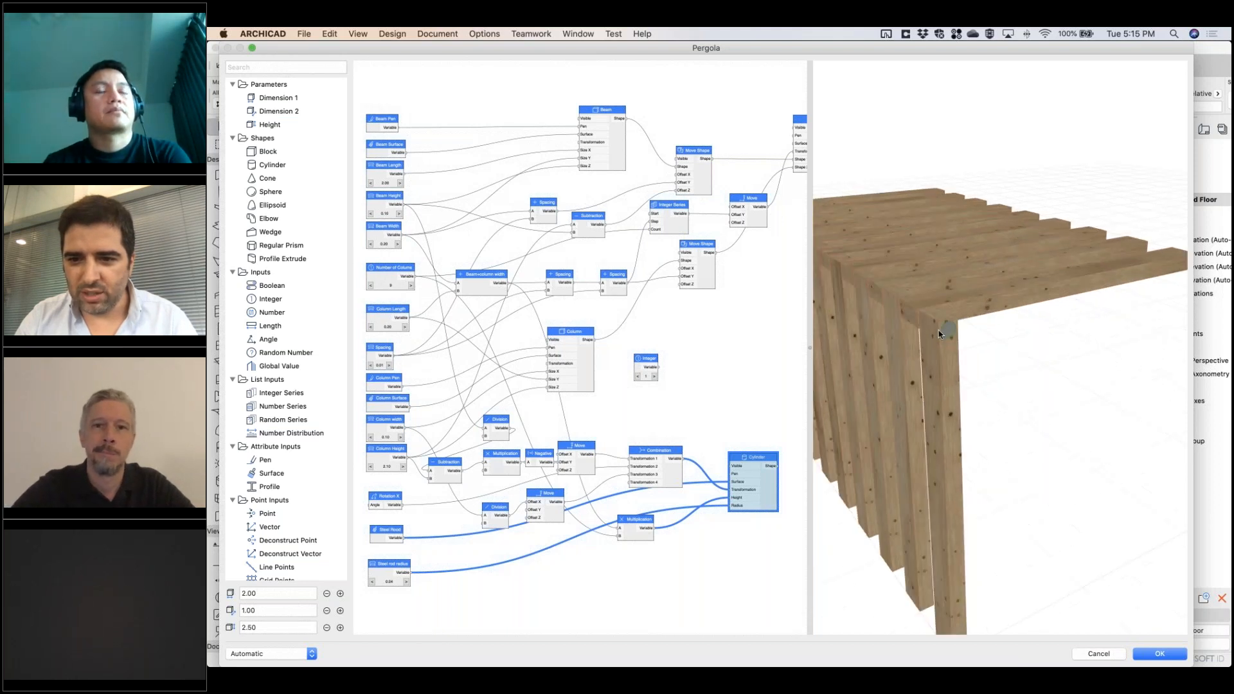
left_click(406, 582)
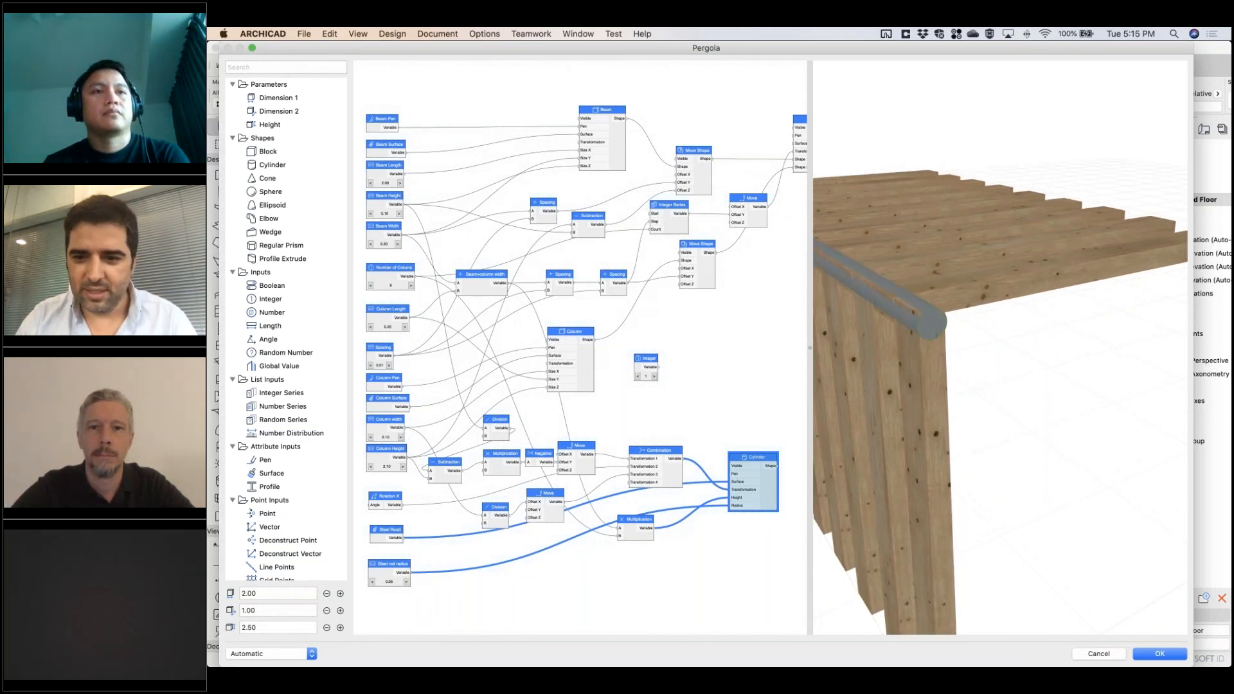
left_click(406, 582)
left_click(406, 582)
left_click(372, 582)
left_click(371, 583)
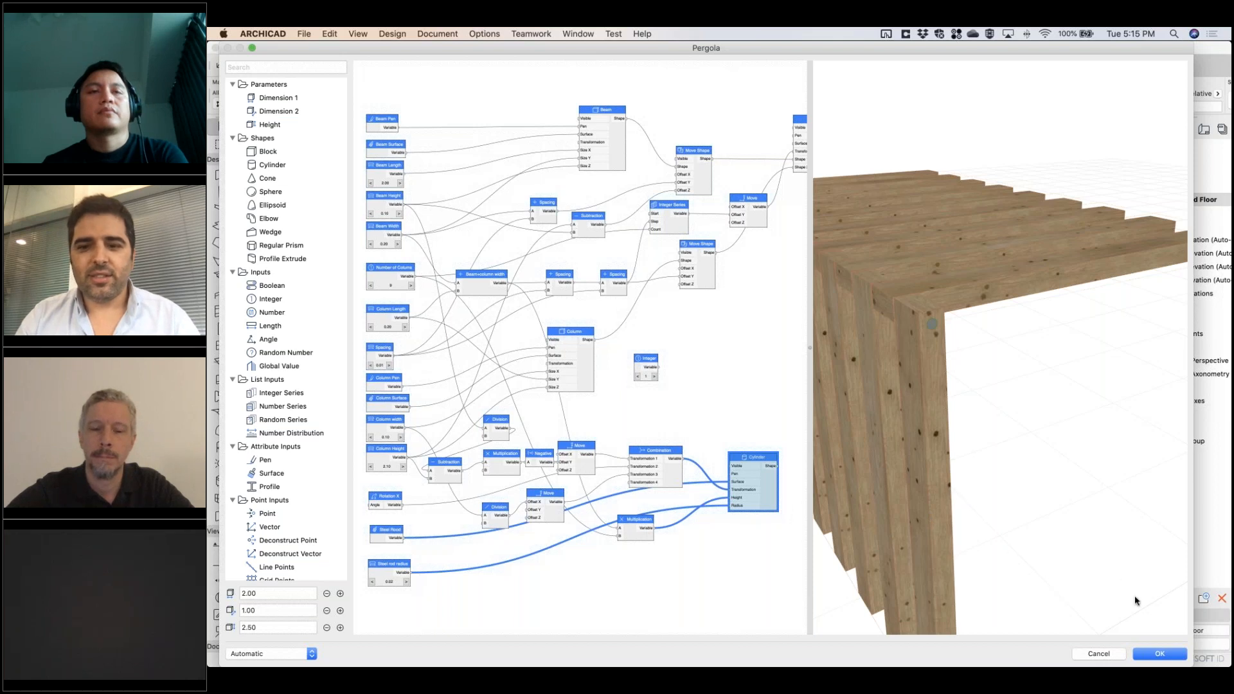
left_click(1154, 654)
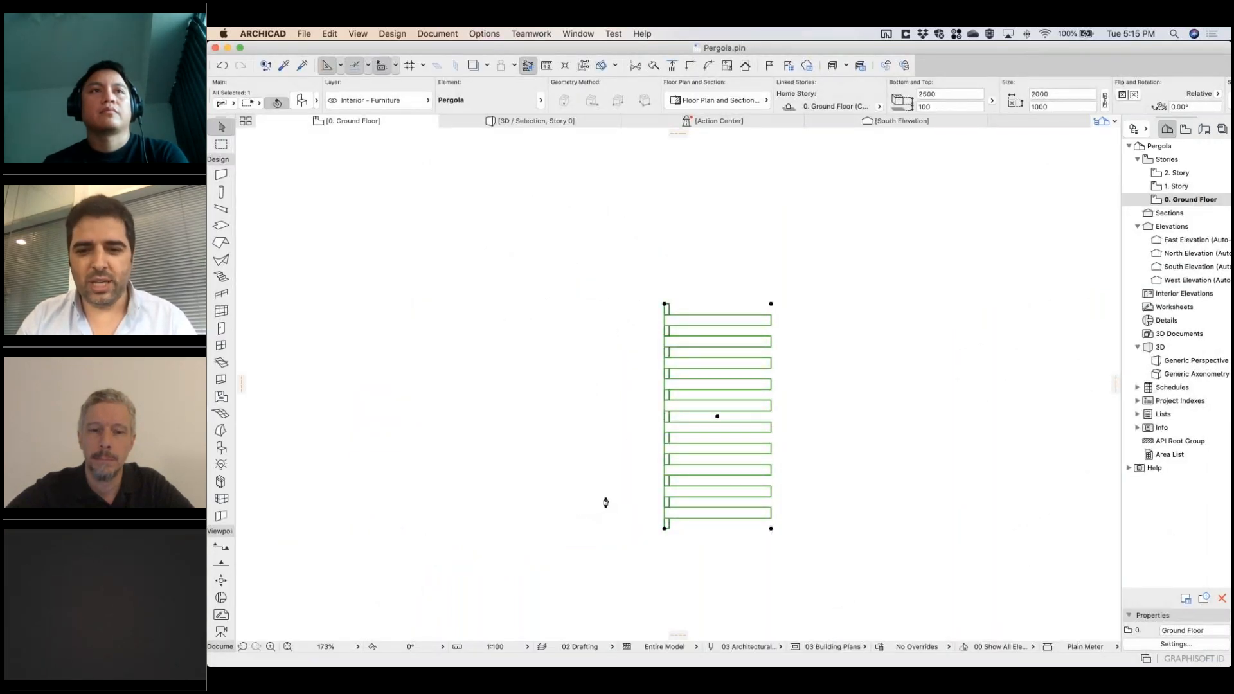
Step: Open the PARAM-O Manager and select the Table Round object in its list
left_click(797, 294)
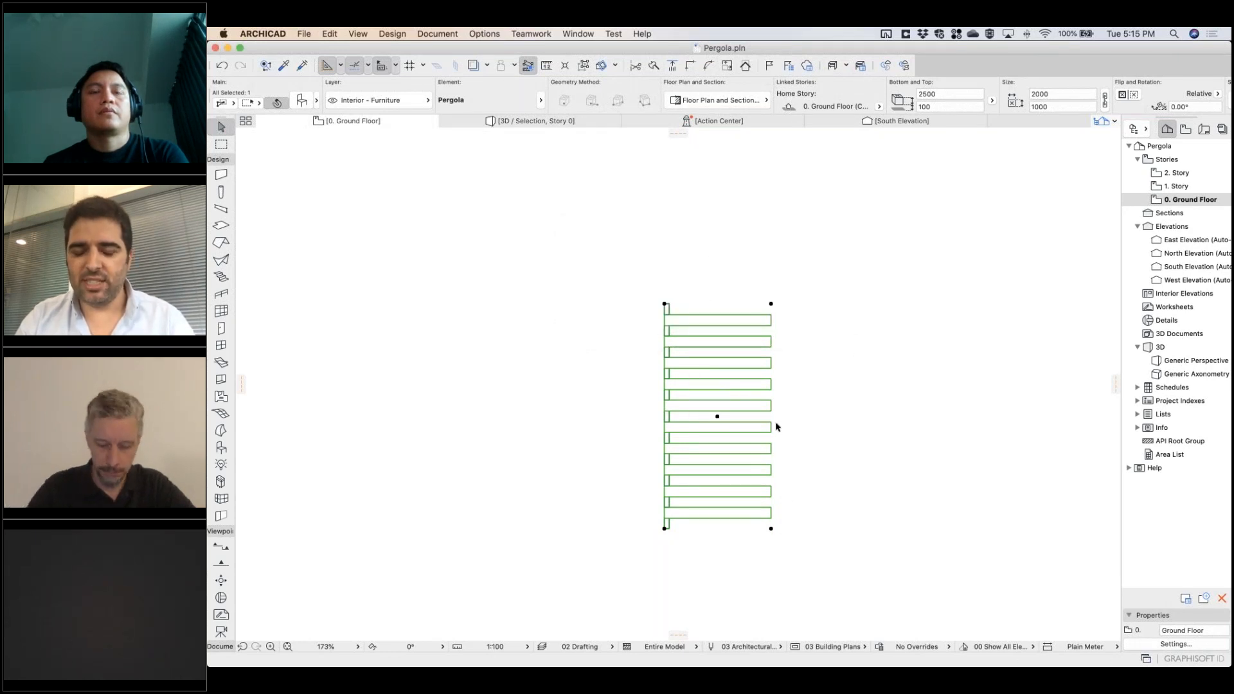
scroll(731, 498, "up", 5)
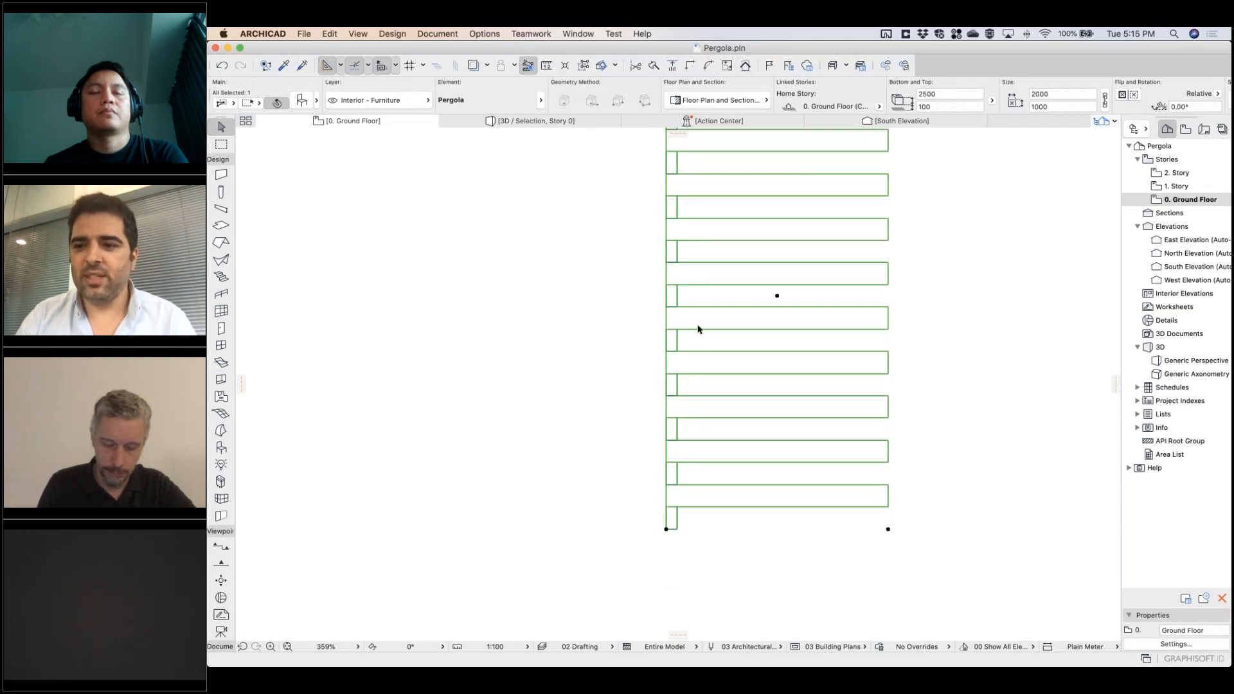
left_click(304, 34)
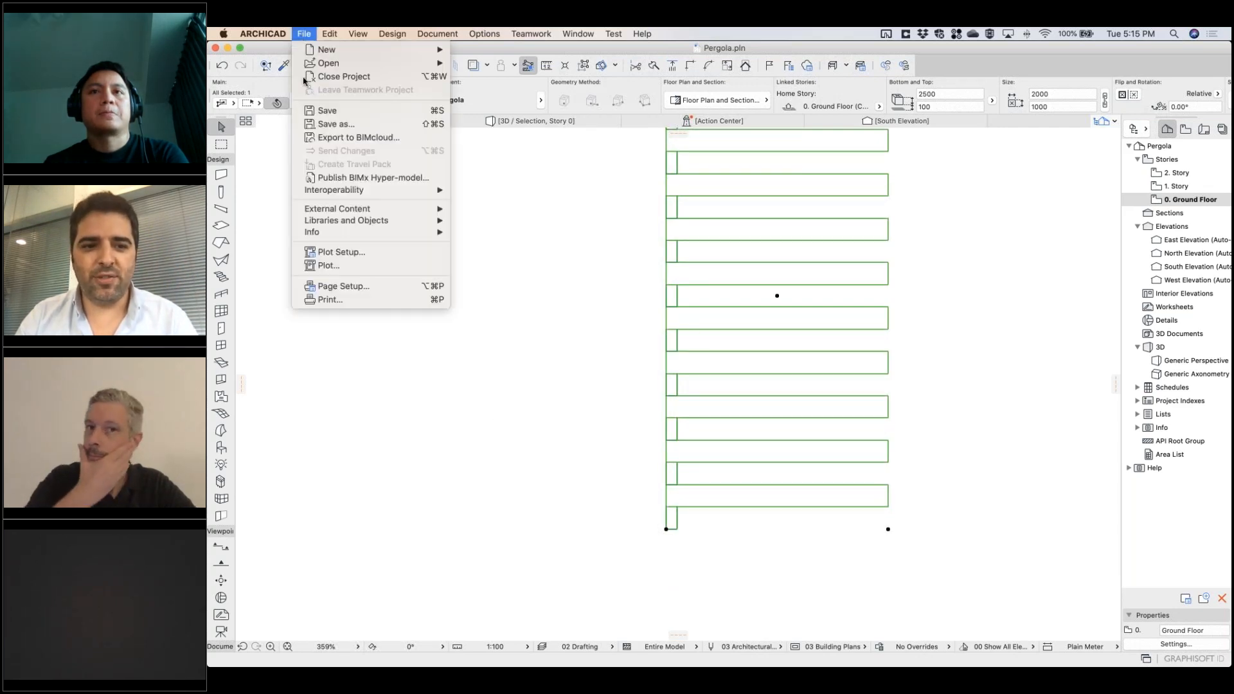
mouse_move(350, 225)
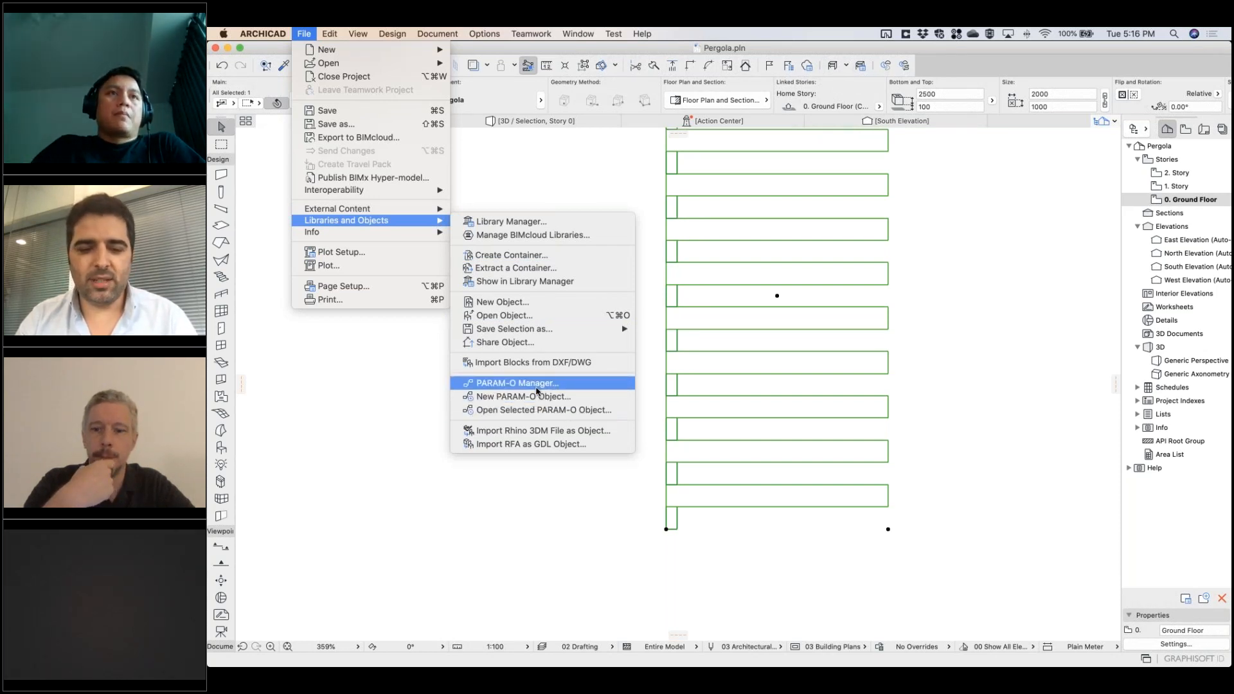
left_click(502, 383)
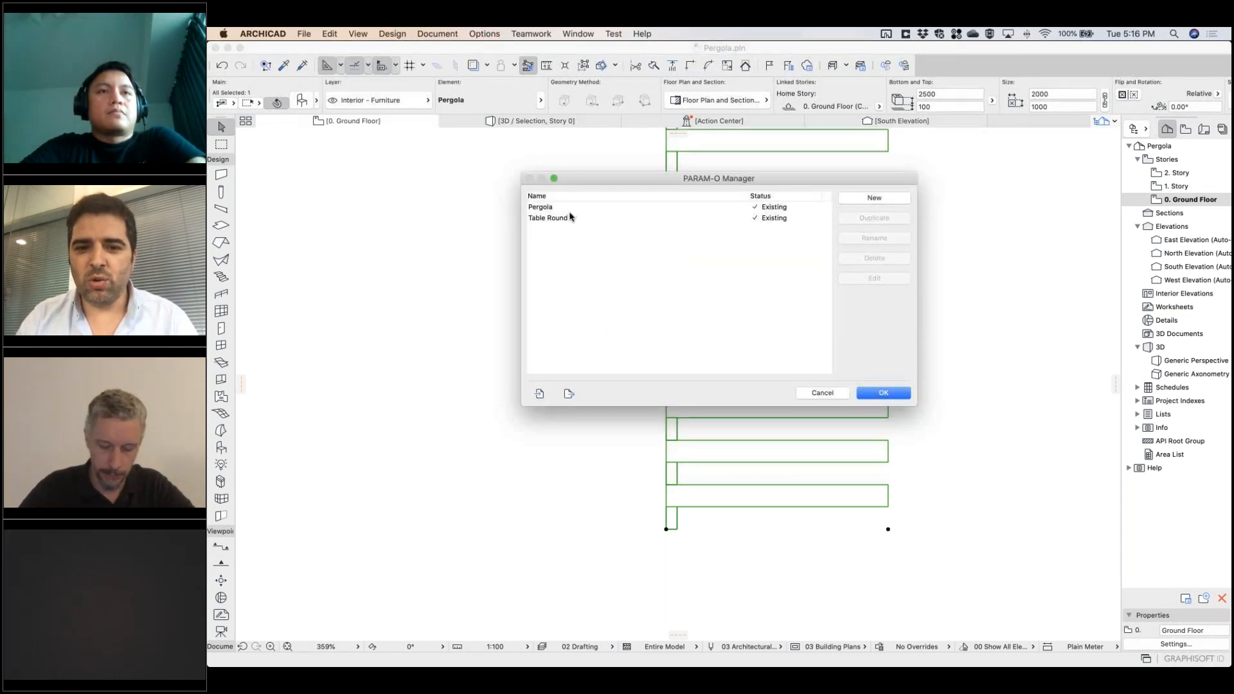
left_click(567, 218)
left_click(566, 209)
left_click(565, 218)
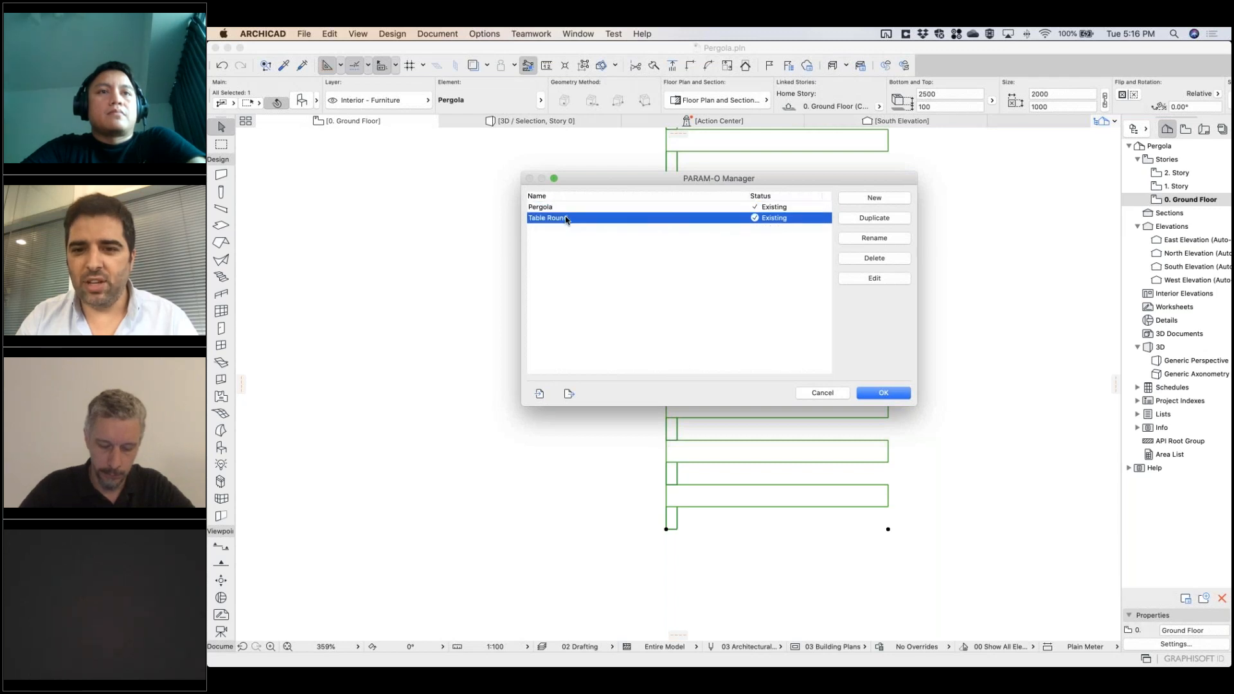
Step: Select Pergola and Table Round in turn in the PARAM-O Manager list and leave the manager without applying anything
left_click(567, 209)
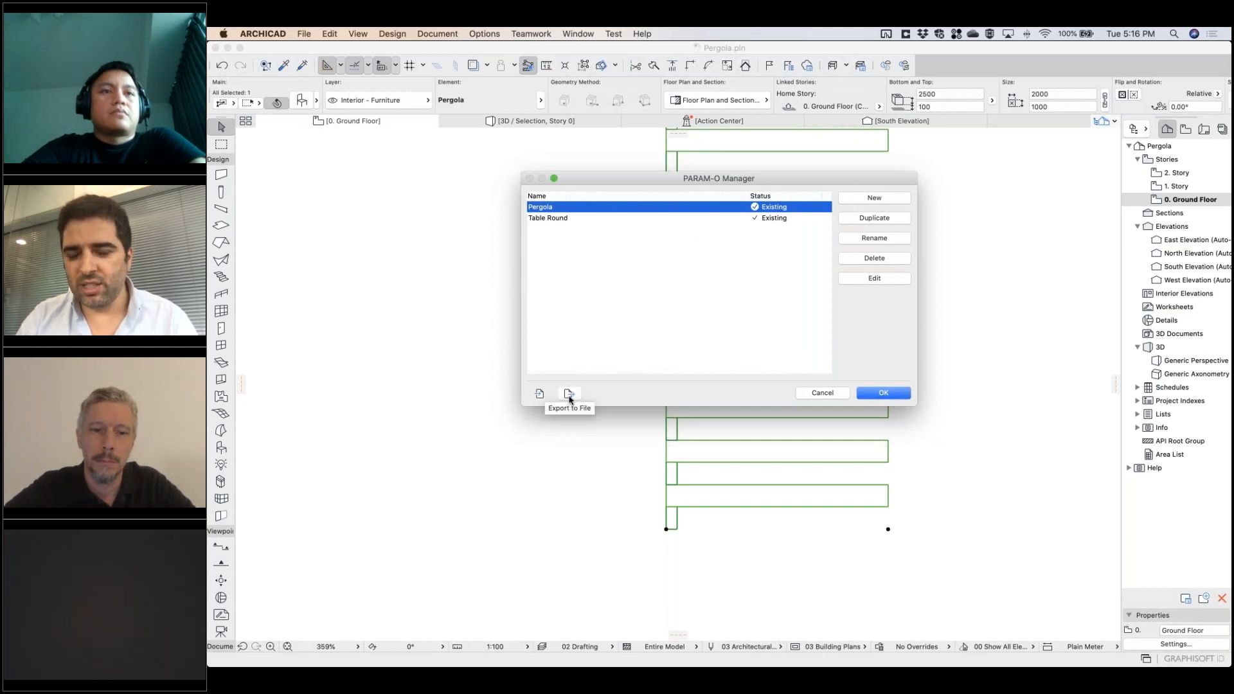
left_click(574, 220)
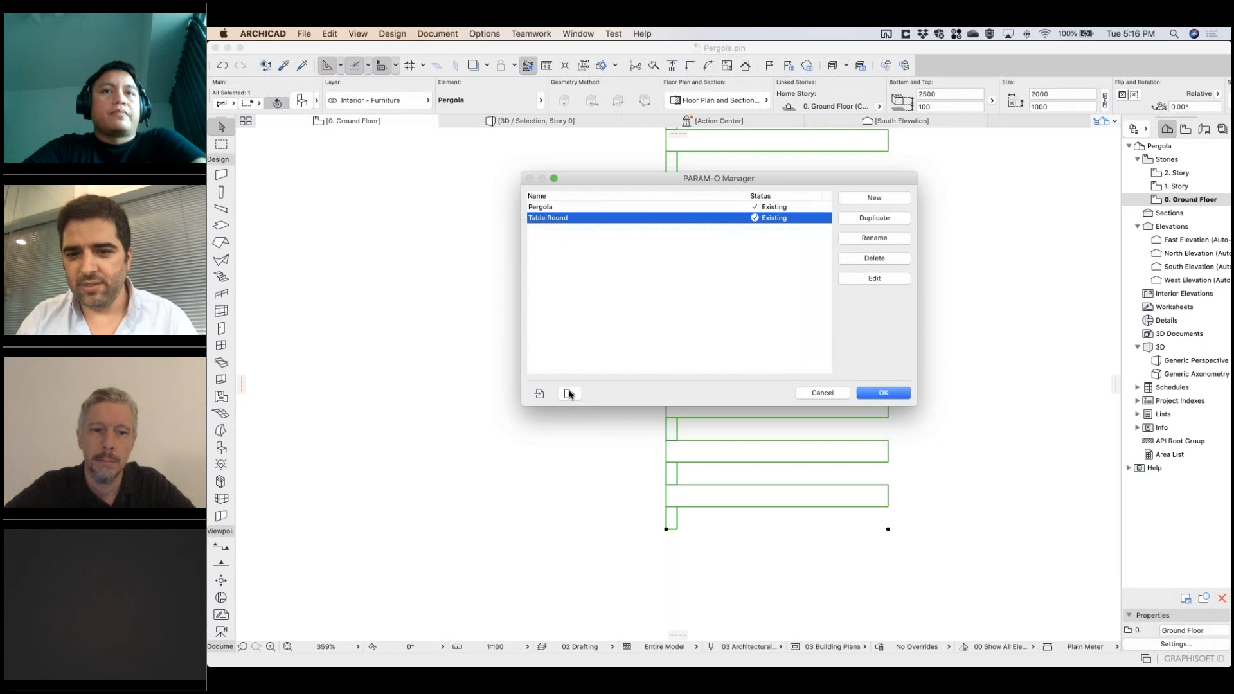
left_click(823, 393)
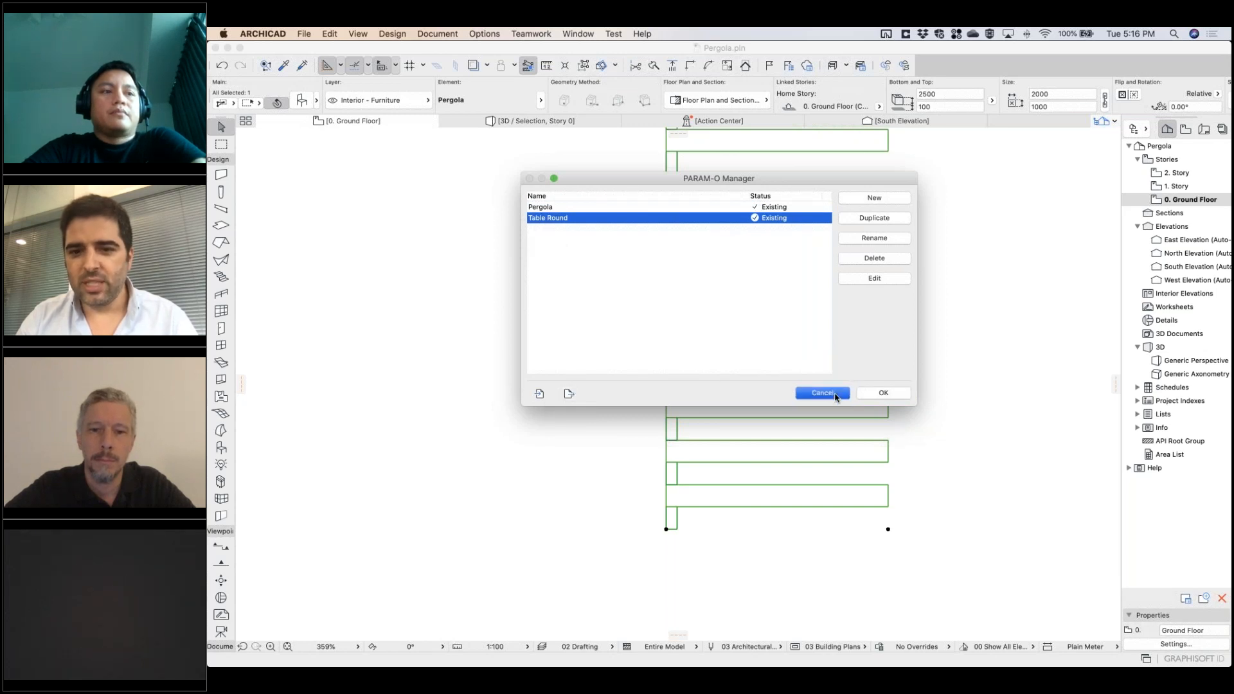
Step: Open the Library Manager, select all objects in the embedded PARAM-O folder, view the project's libraries and close the manager
left_click(304, 33)
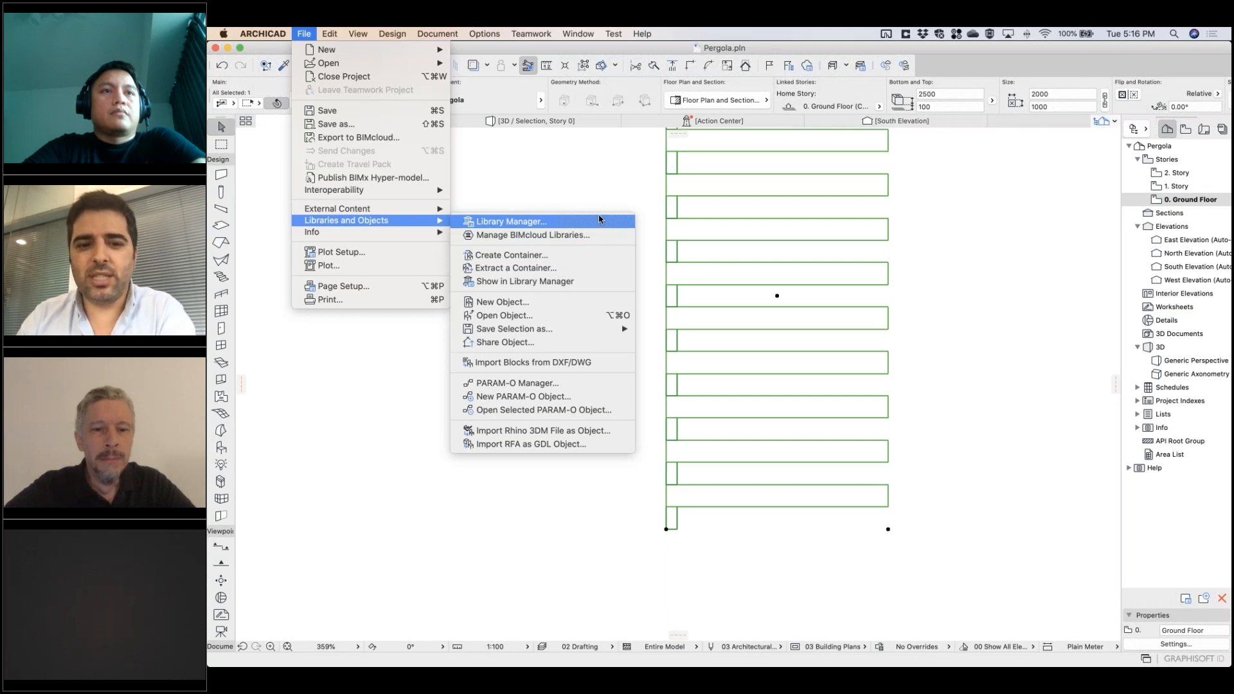
left_click(599, 219)
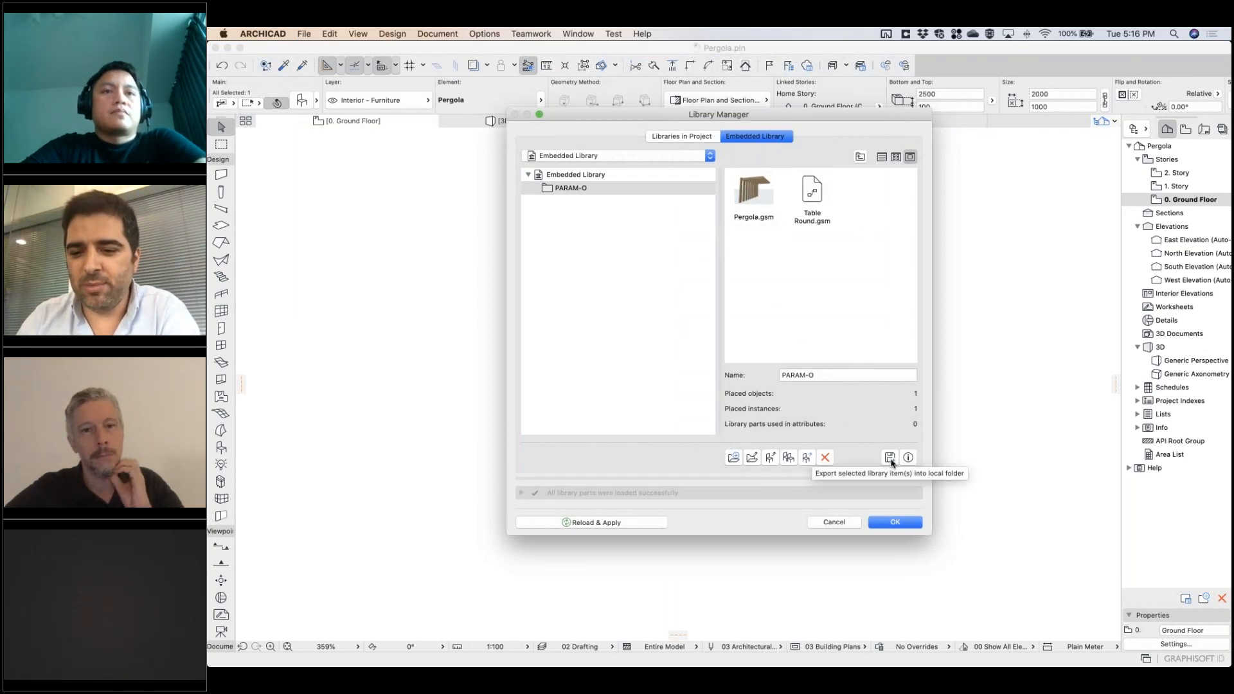
key("super+a")
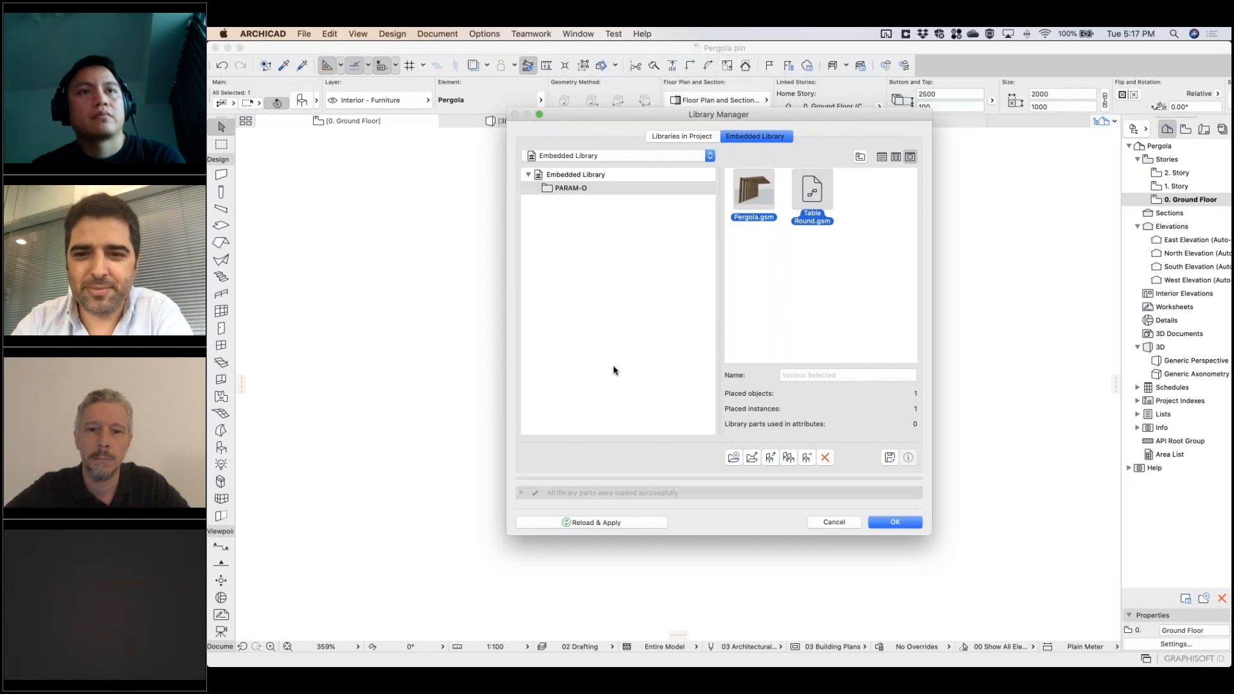
left_click(694, 138)
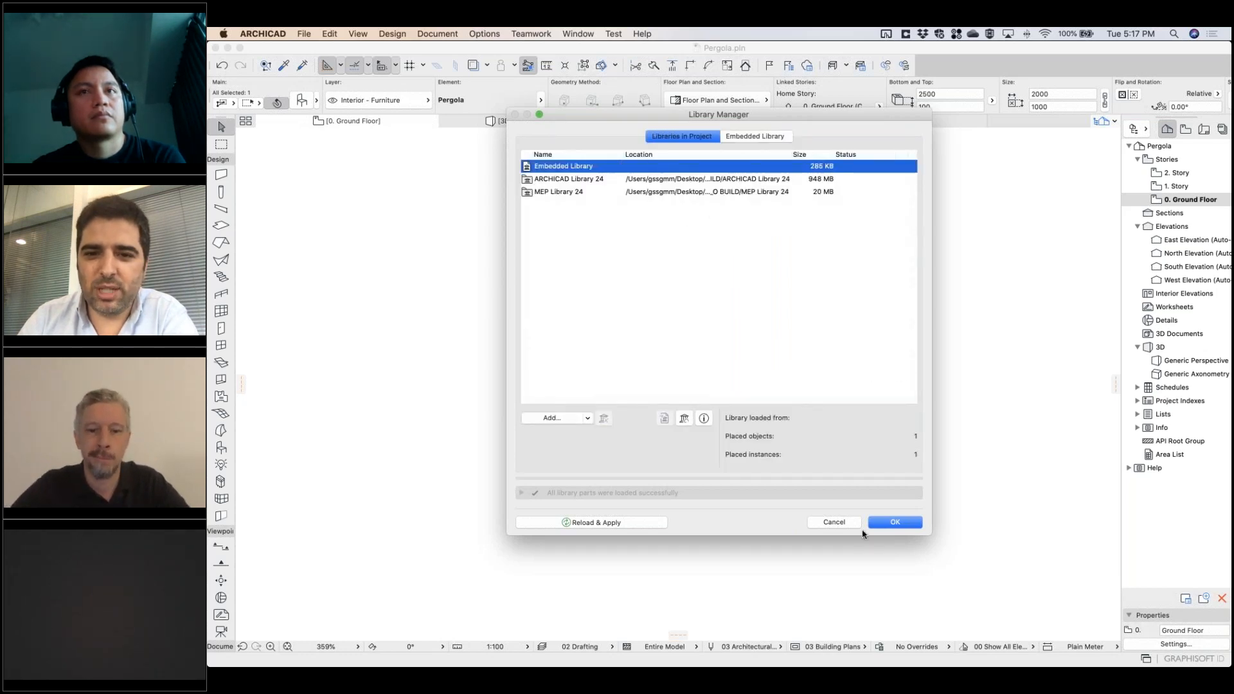
left_click(890, 523)
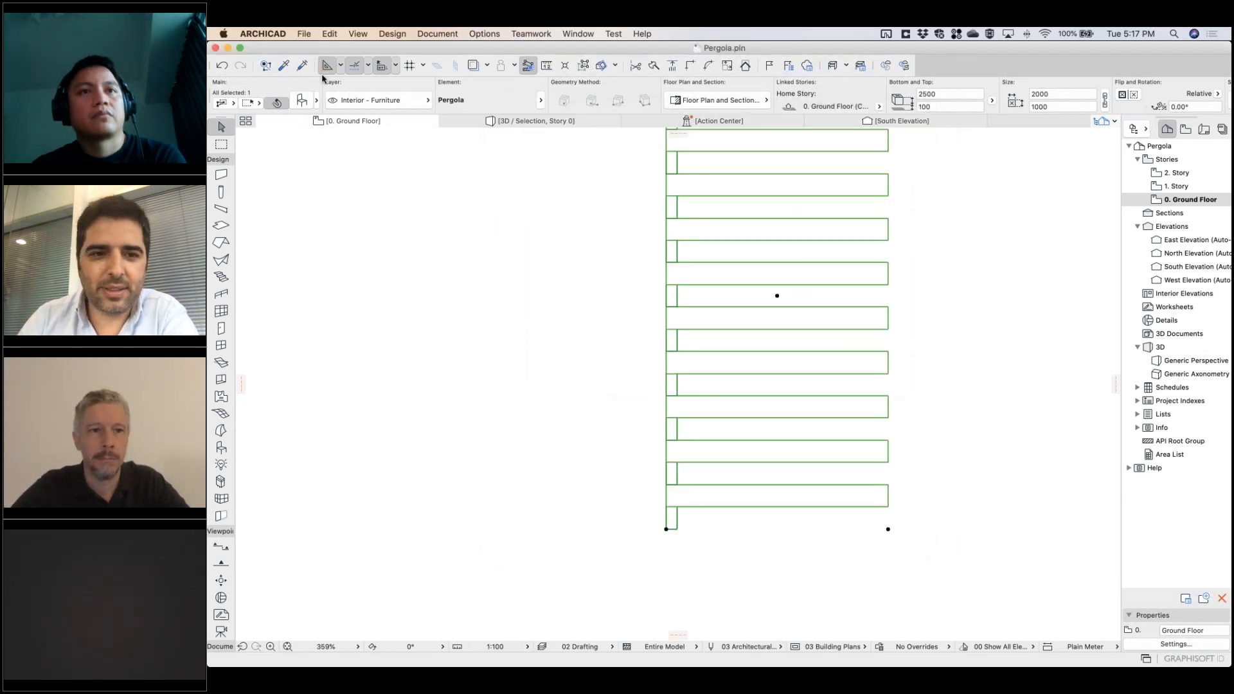
Step: Open the selected pergola as a library object in the GDL object editor
left_click(307, 36)
mouse_move(376, 225)
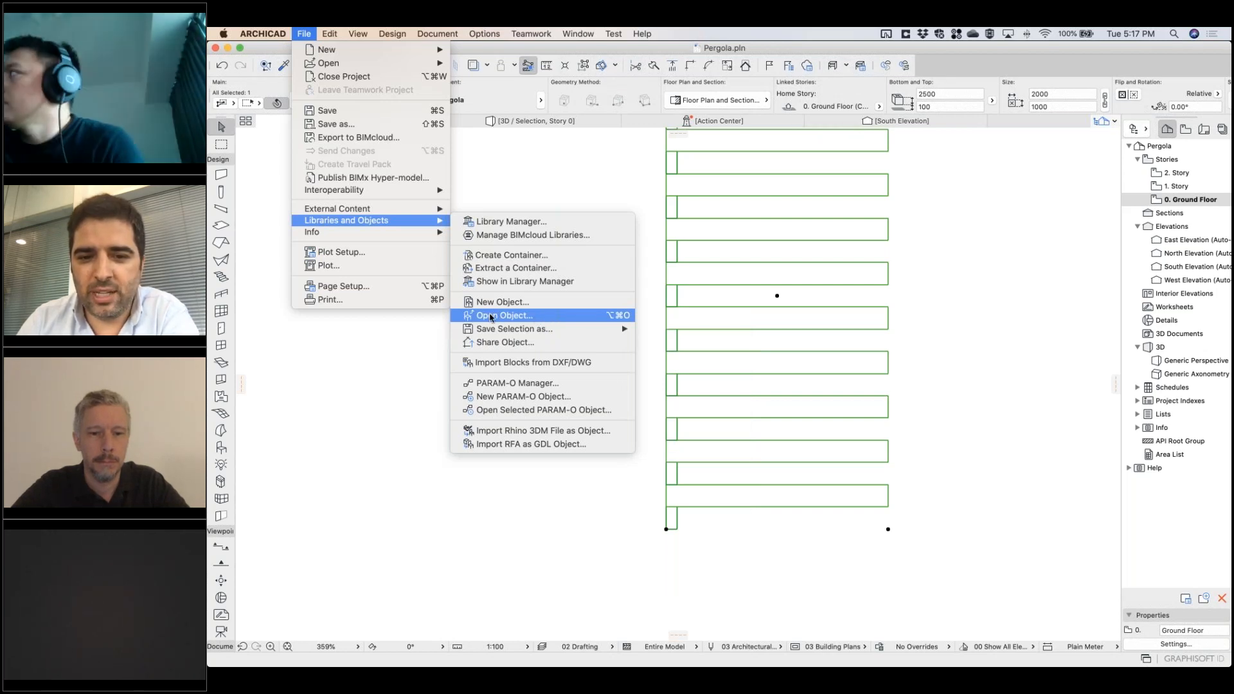
left_click(548, 316)
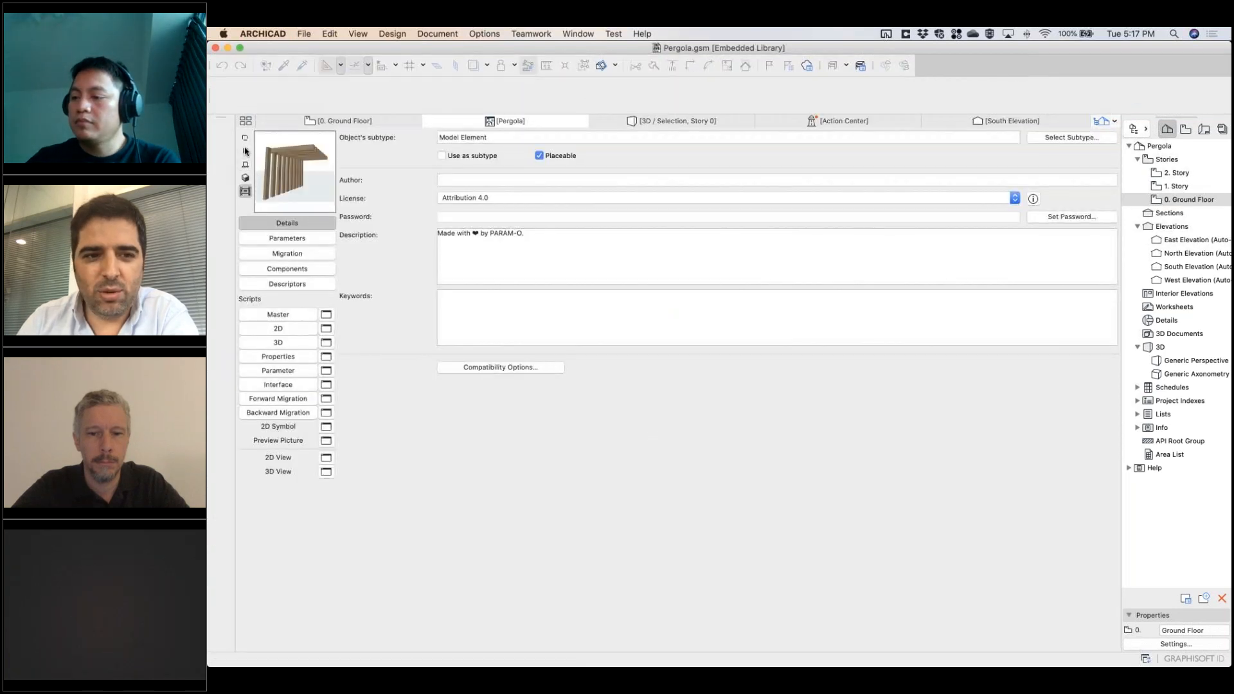
Step: View the pergola object in each of its preview modes, and open and close its full preview picture
left_click(245, 139)
left_click(245, 151)
left_click(245, 168)
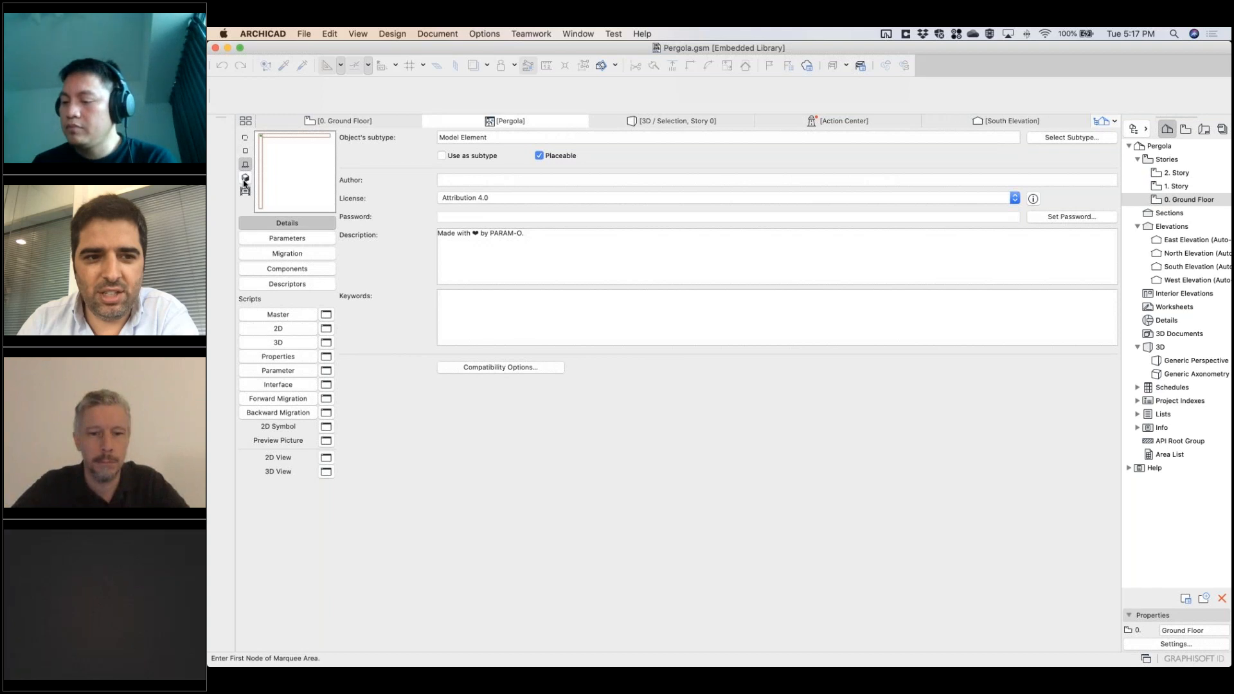
left_click(245, 178)
left_click(246, 191)
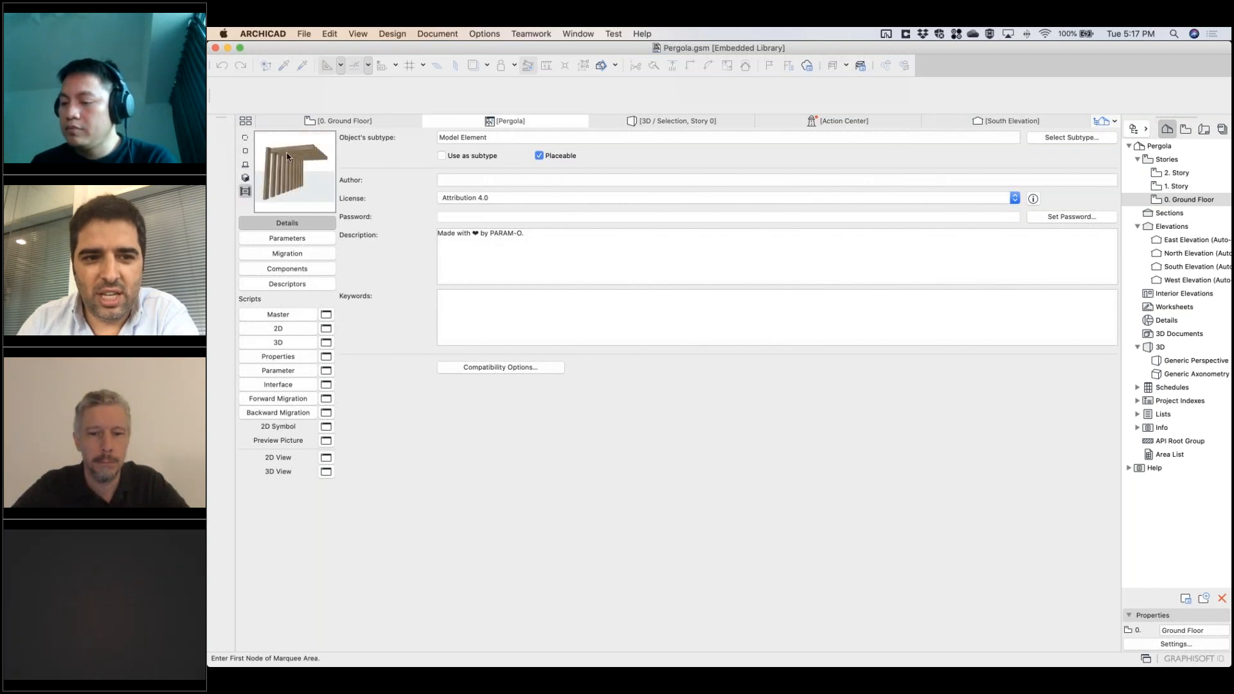
left_click(326, 441)
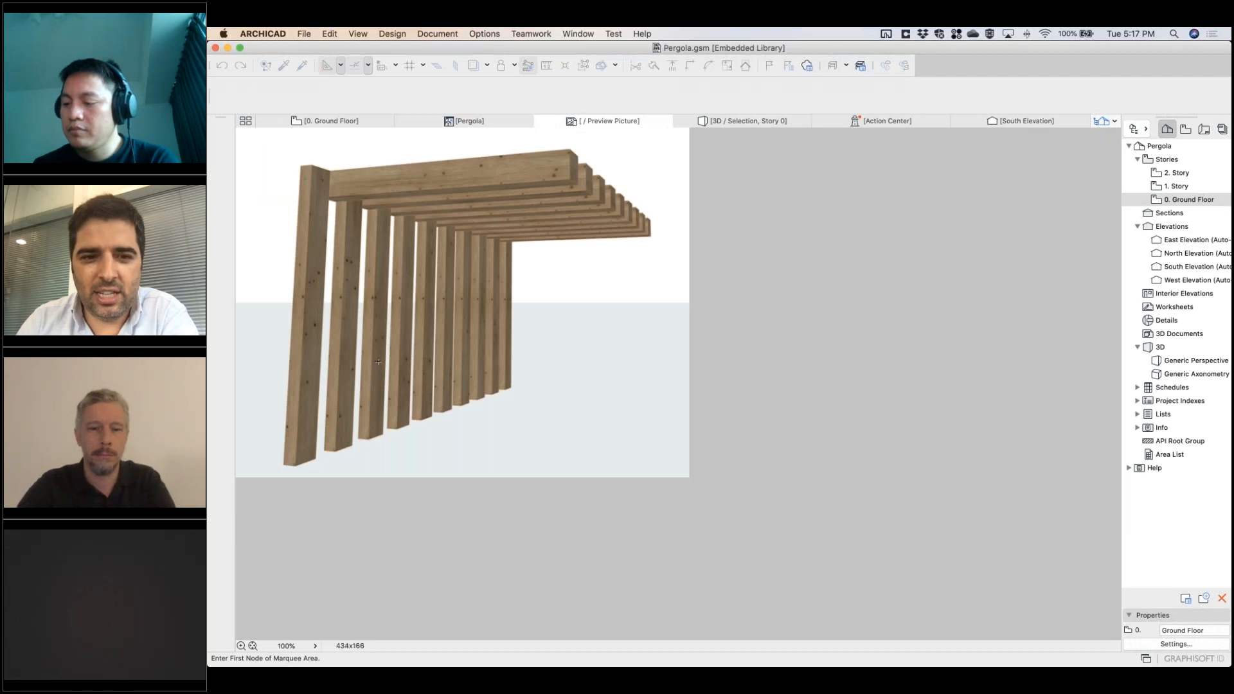
left_click(540, 121)
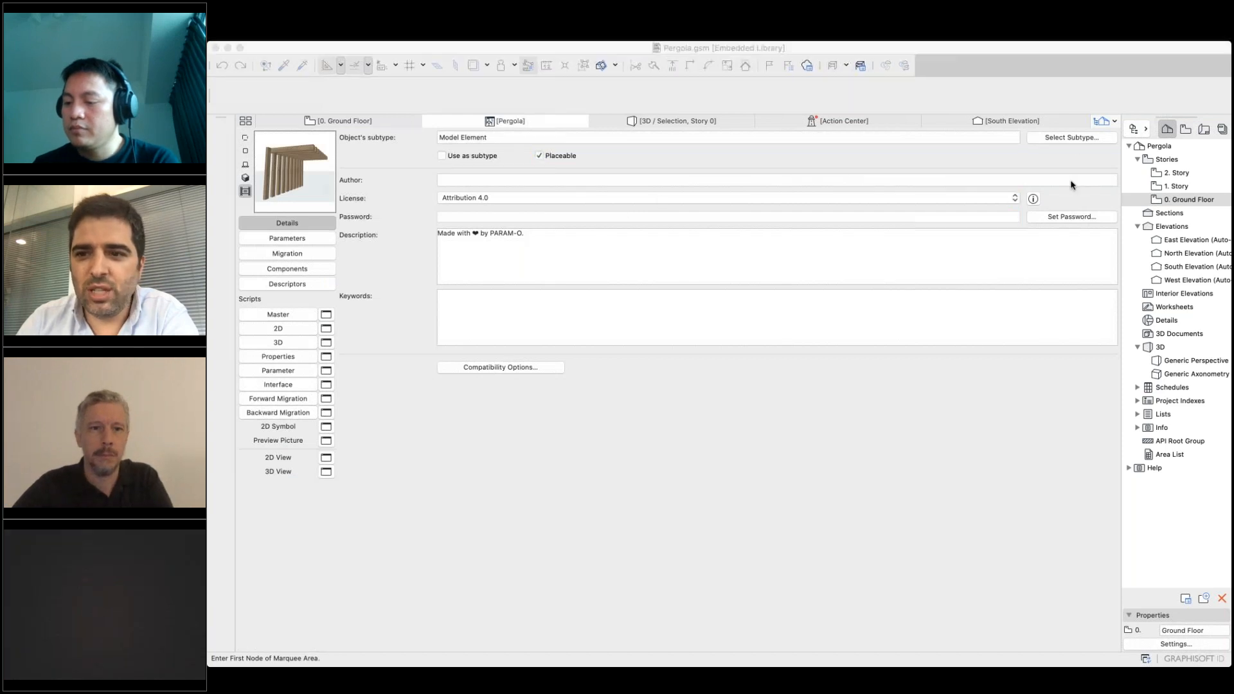
Step: Examine the Element Component, Equipment Element and Furnishing subtypes under Model Element, cancel the subtype selection and close the object editor
left_click(1082, 139)
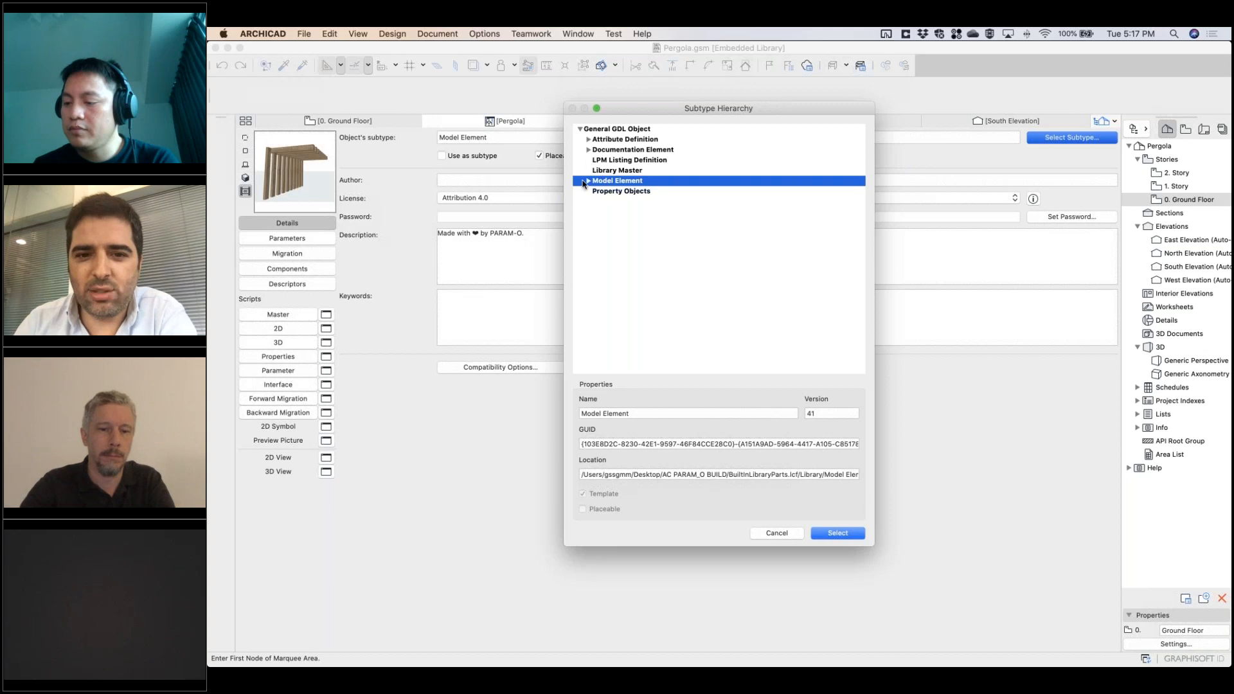
left_click(587, 182)
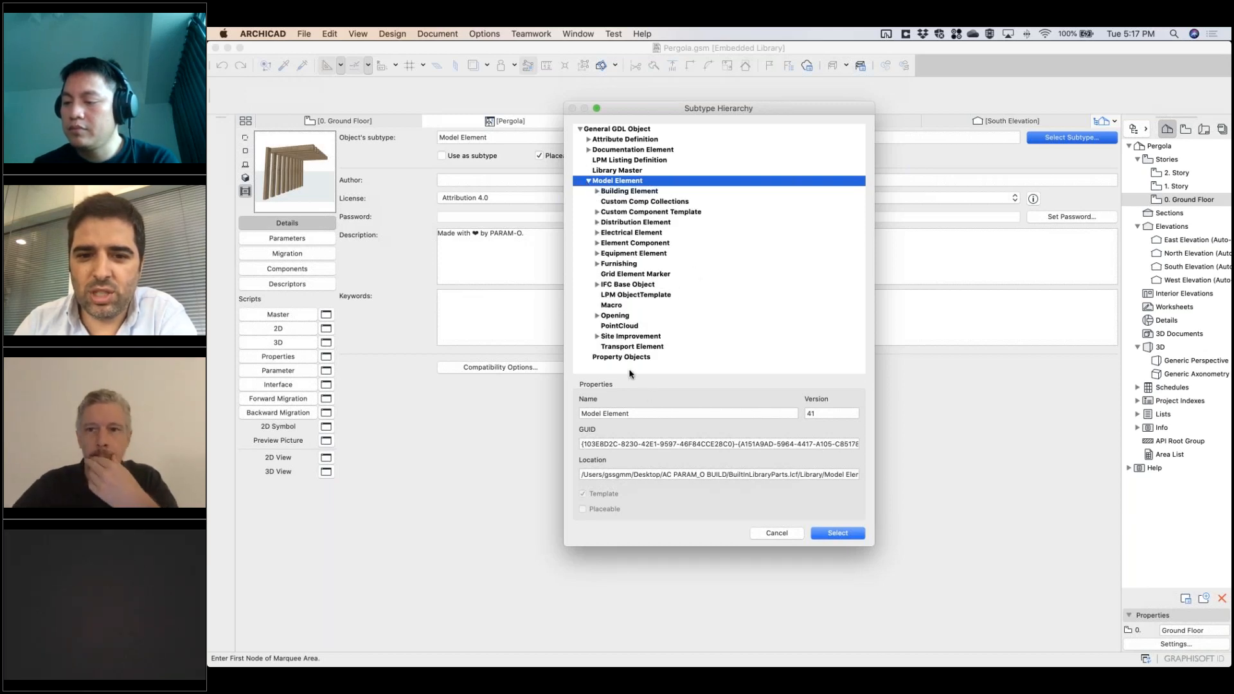
left_click(596, 244)
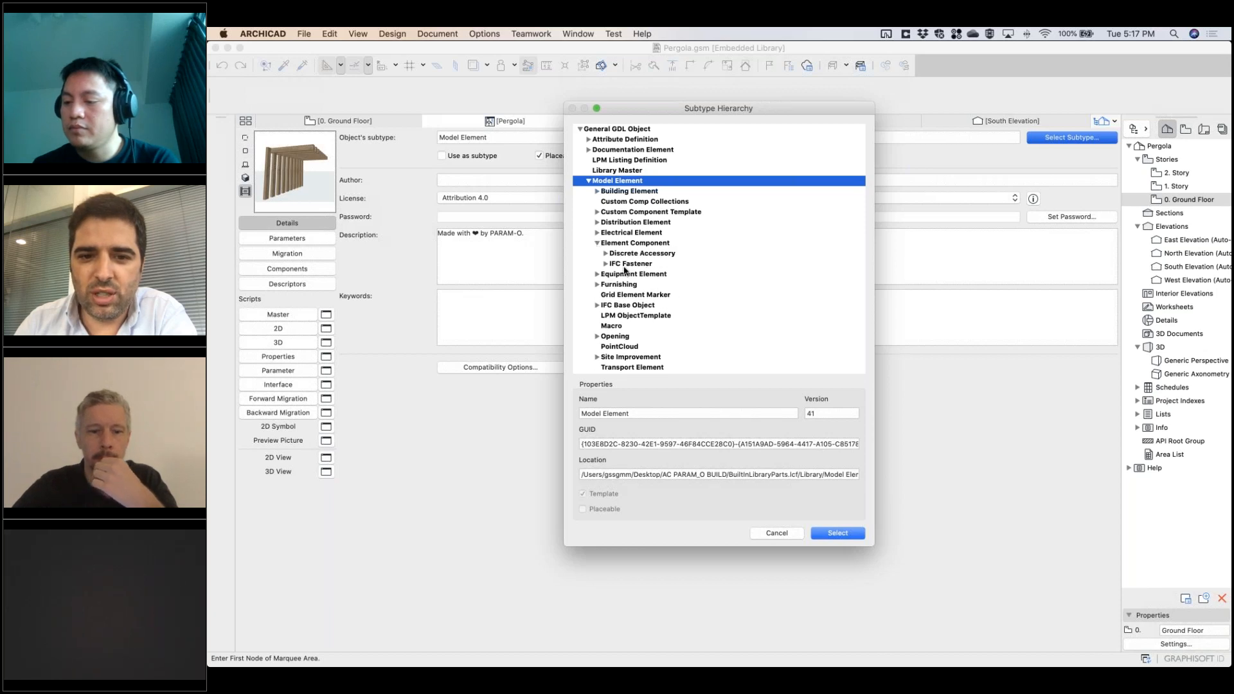
left_click(598, 244)
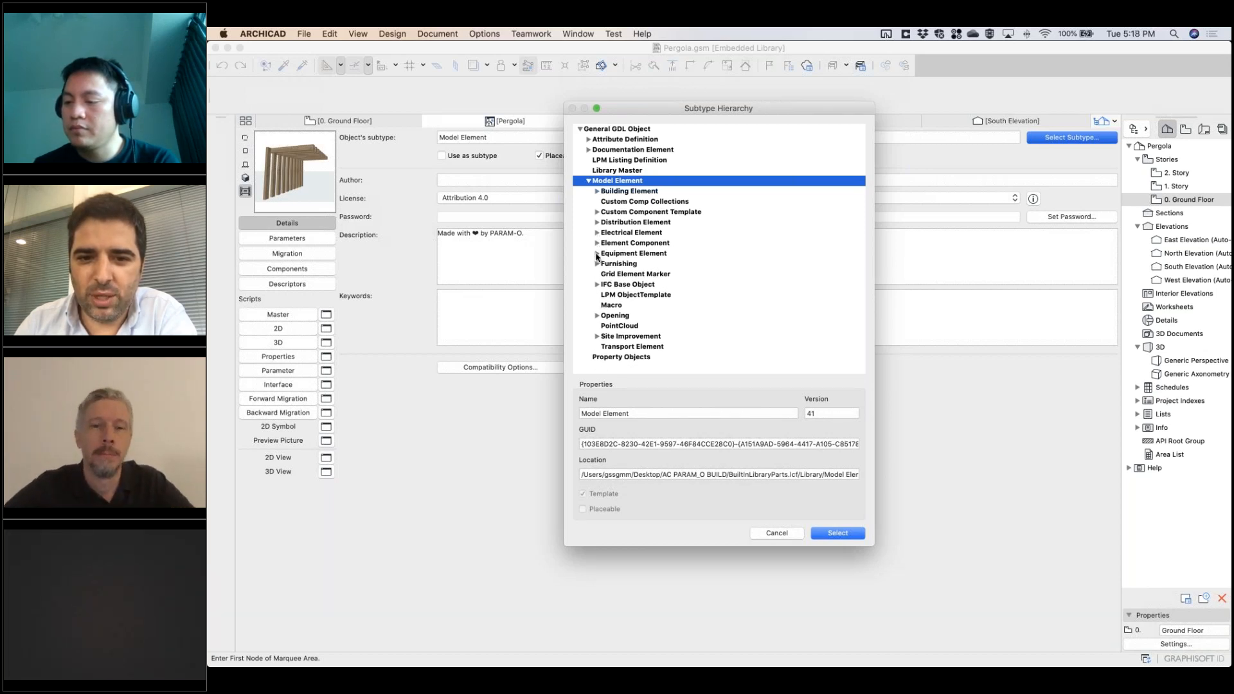
left_click(596, 254)
scroll(626, 308, "down", 3)
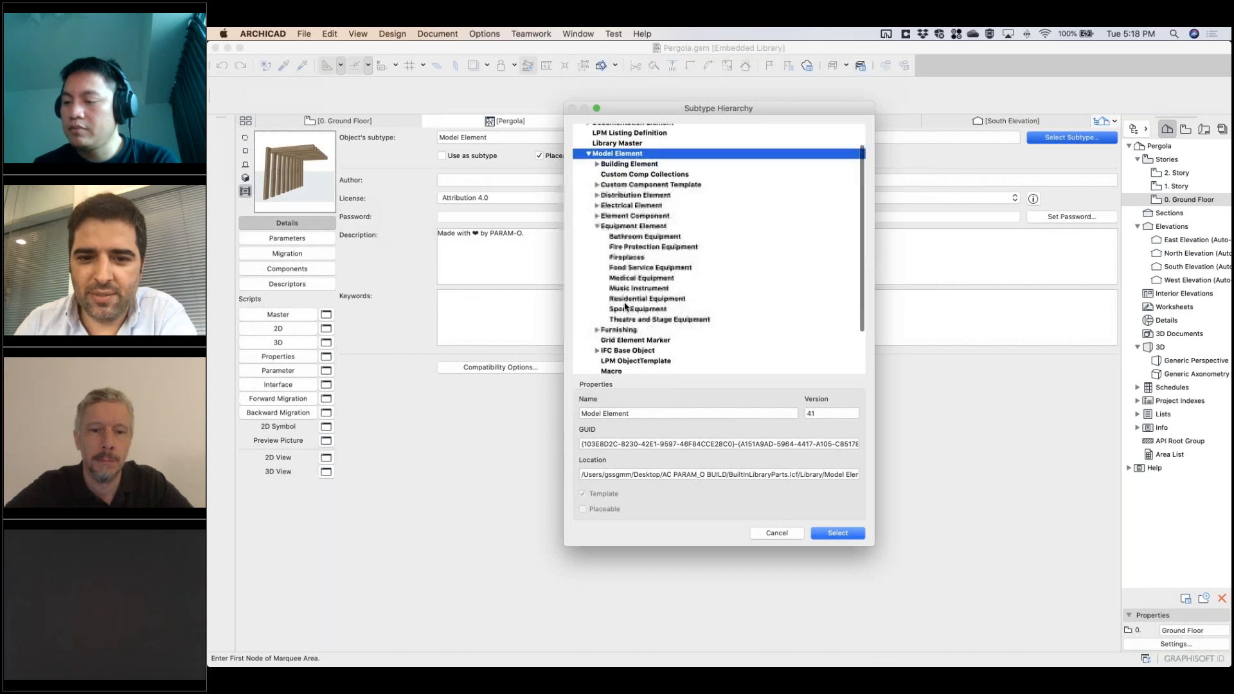
left_click(597, 317)
scroll(669, 274, "down", 2)
scroll(705, 275, "down", 1)
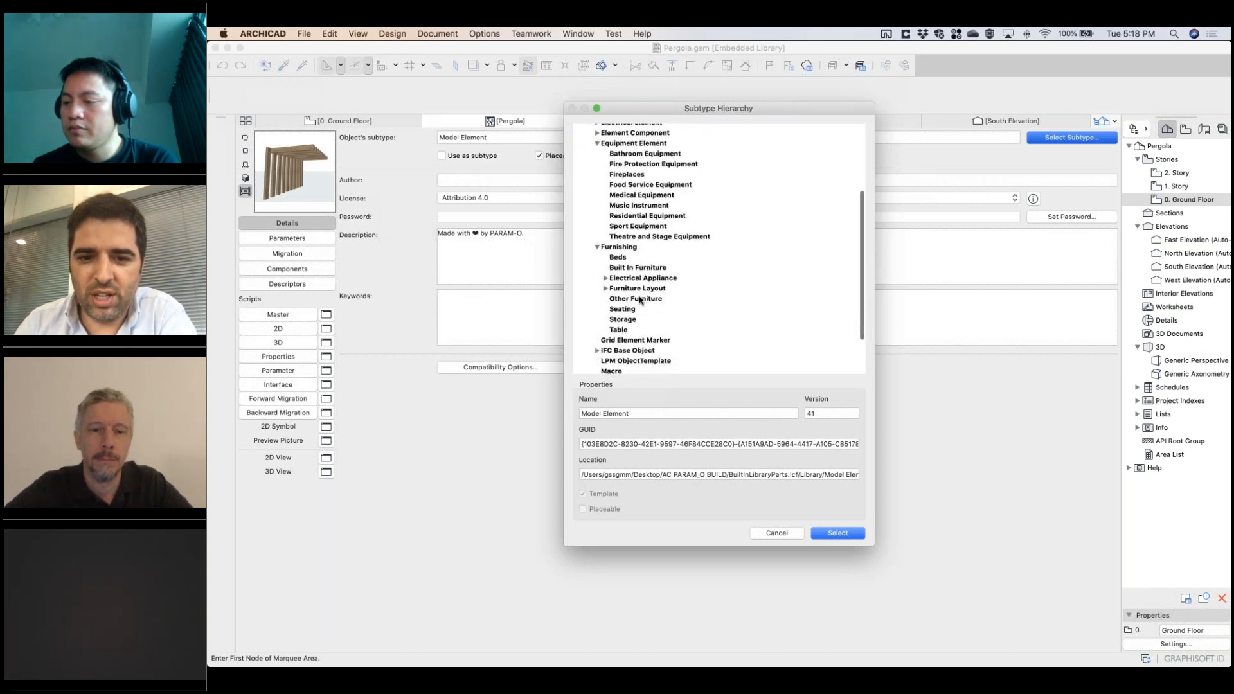
scroll(661, 308, "down", 2)
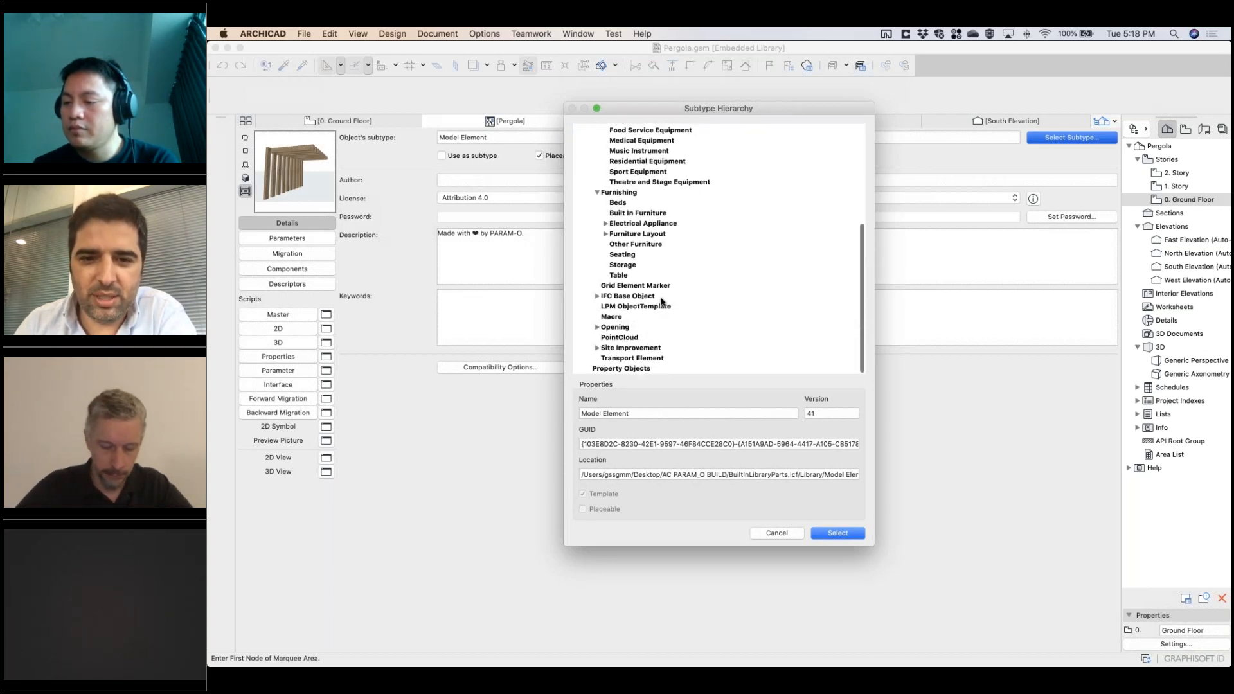
scroll(663, 302, "up", 3)
scroll(621, 194, "up", 2)
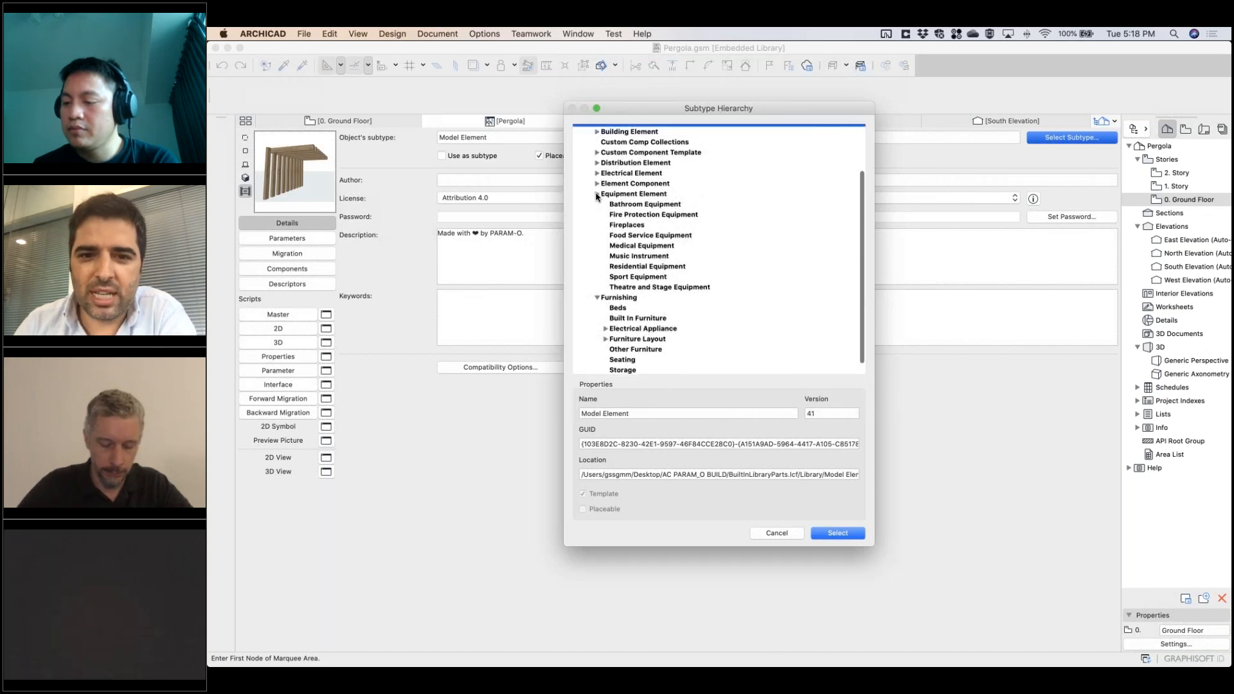
left_click(597, 194)
left_click(597, 205)
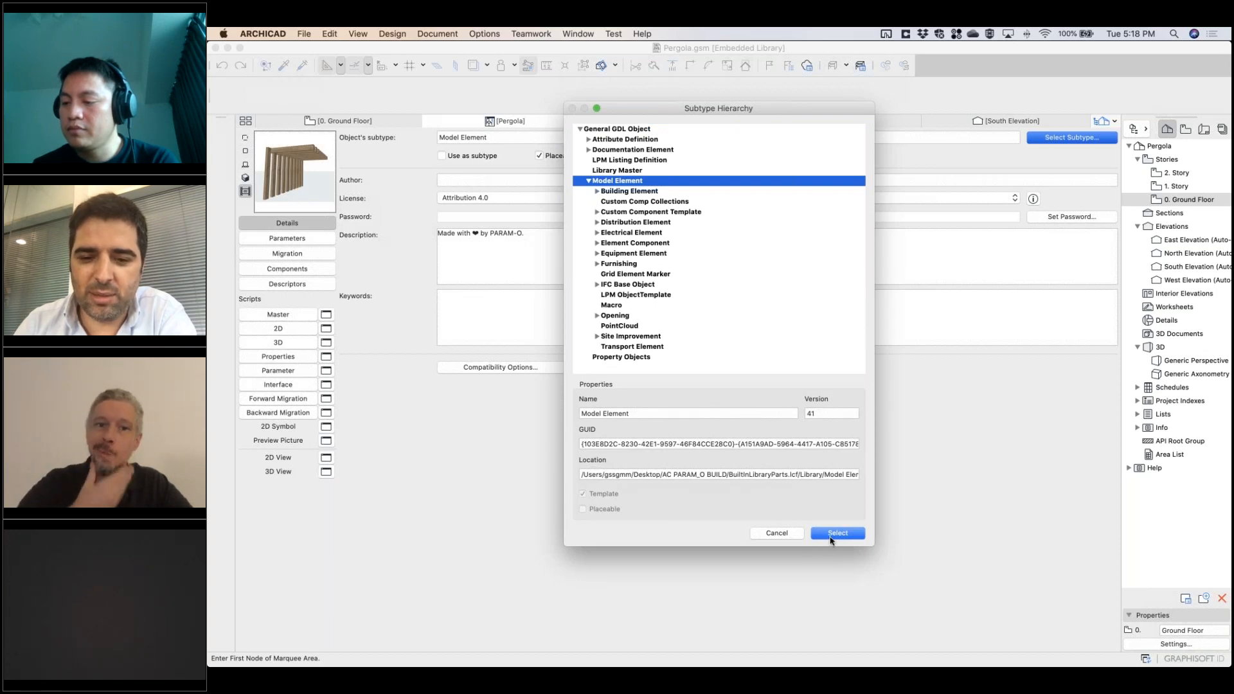
left_click(777, 533)
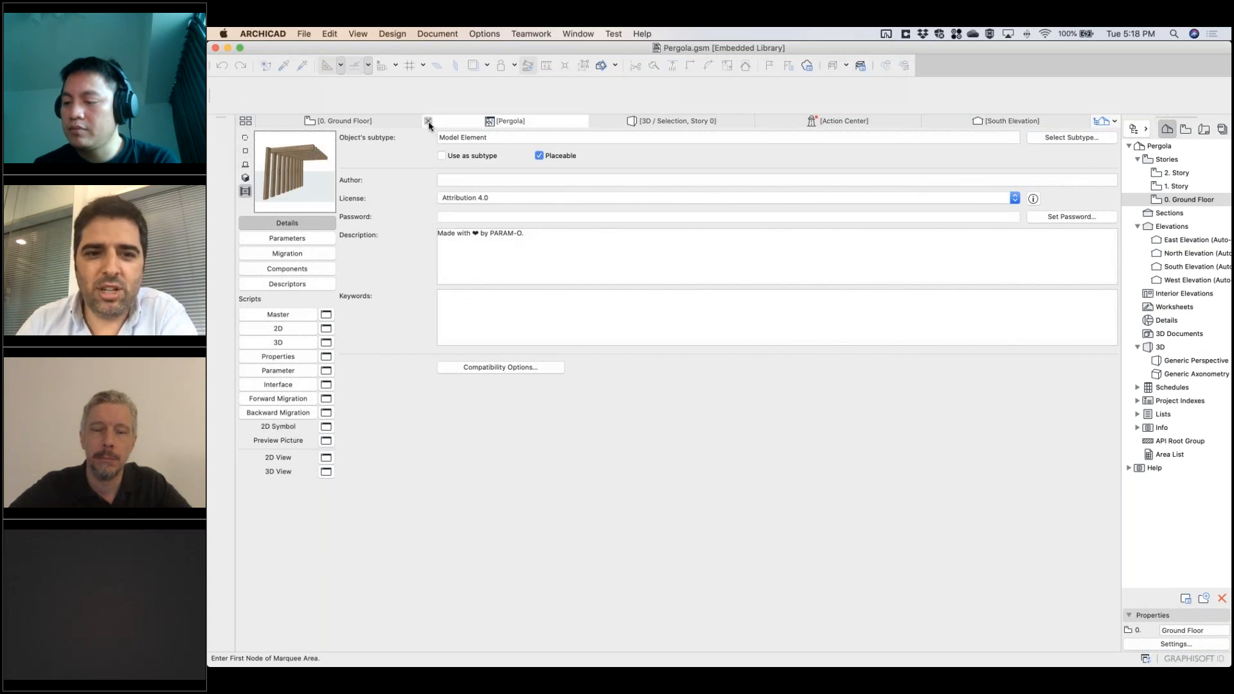
left_click(428, 122)
key("Escape")
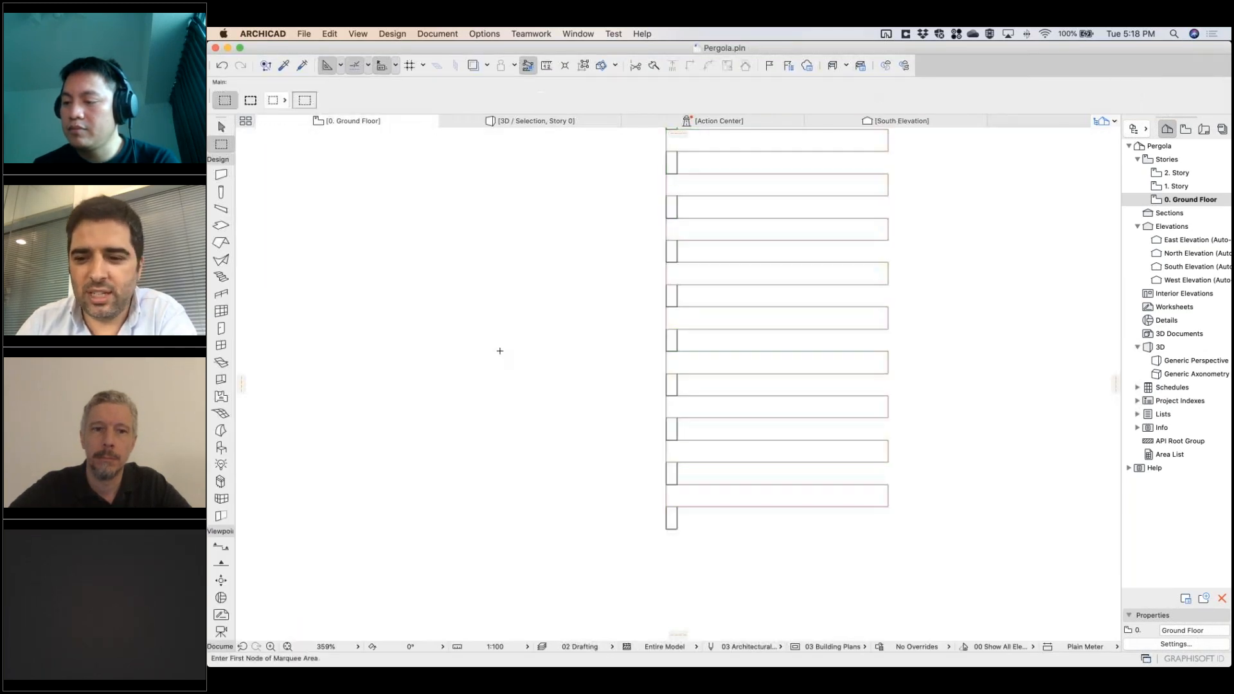
Step: Create a new PARAM-O object and place a Cylinder node in its empty graph
left_click(306, 35)
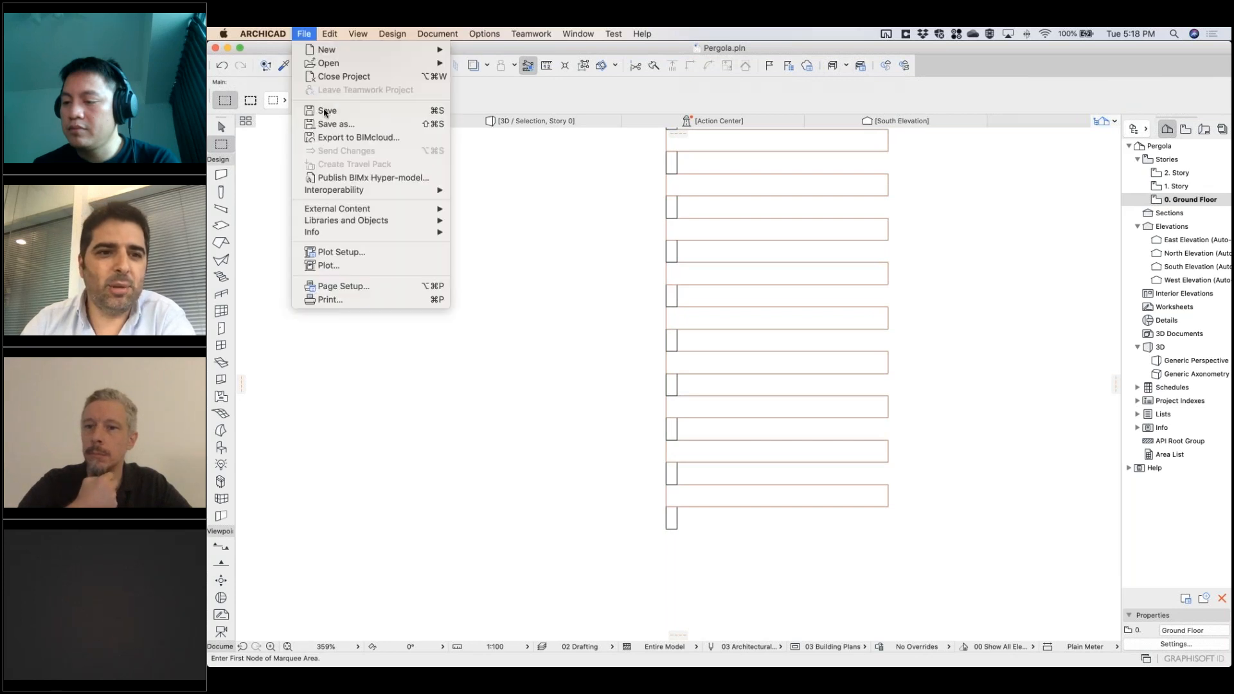
mouse_move(347, 220)
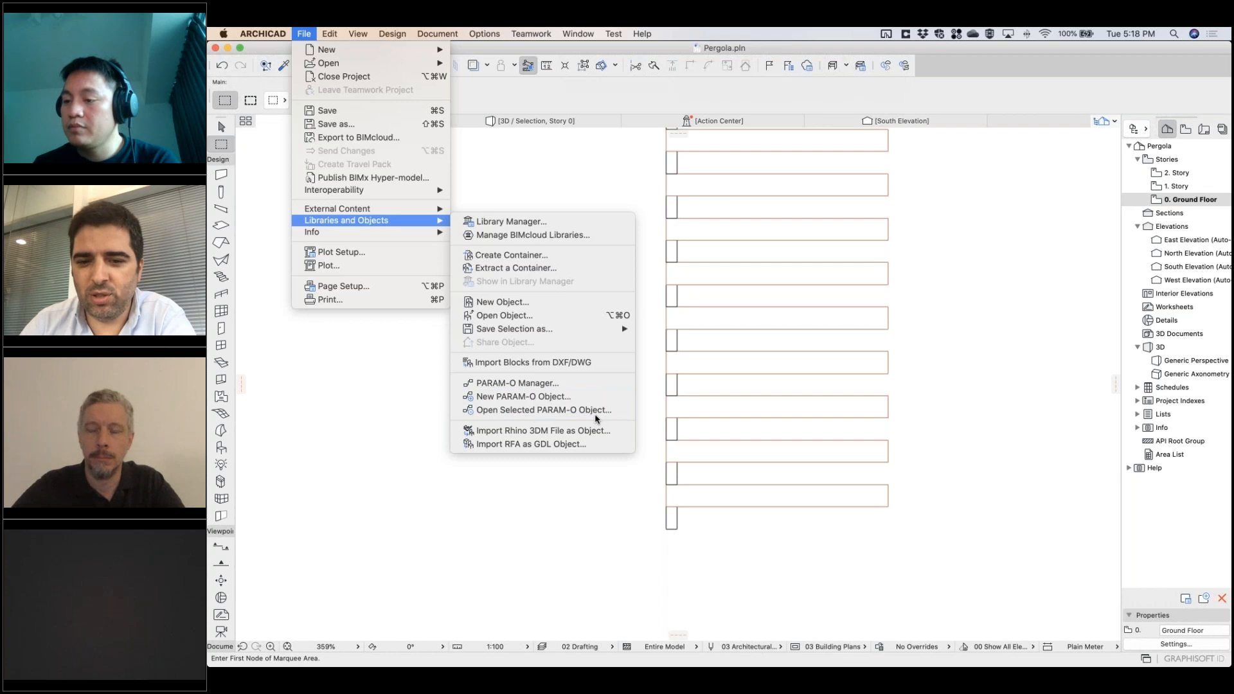
left_click(496, 400)
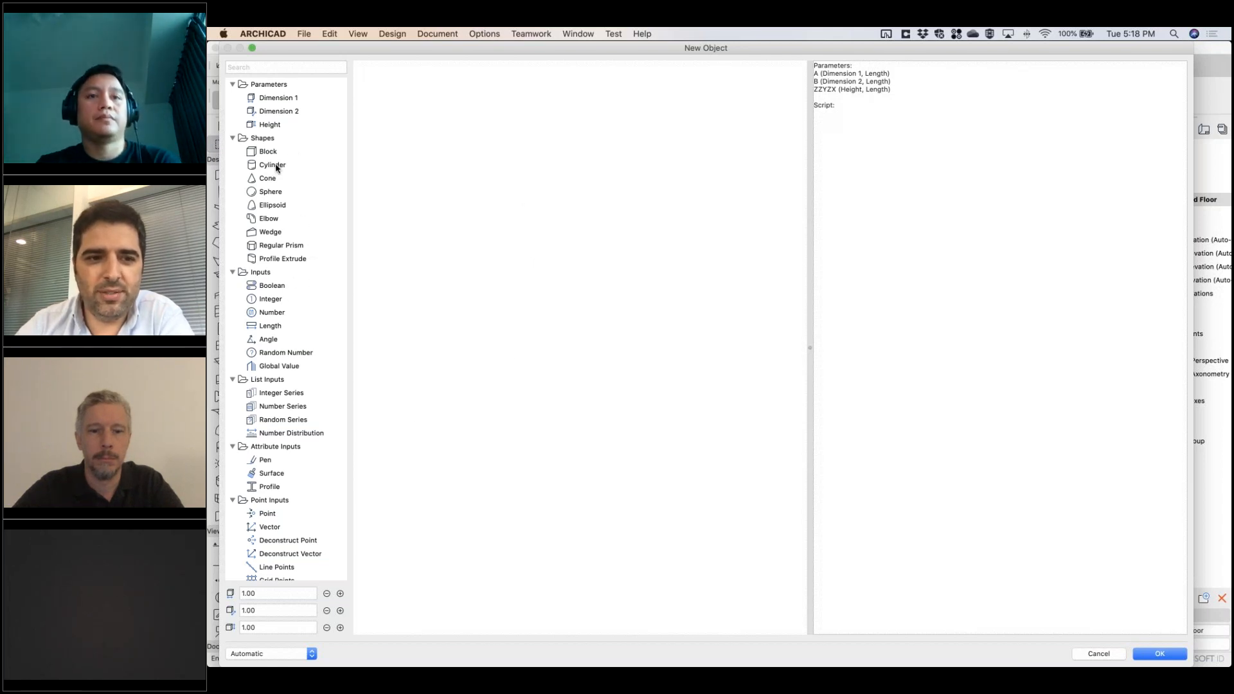
left_click_drag(277, 168, 692, 167)
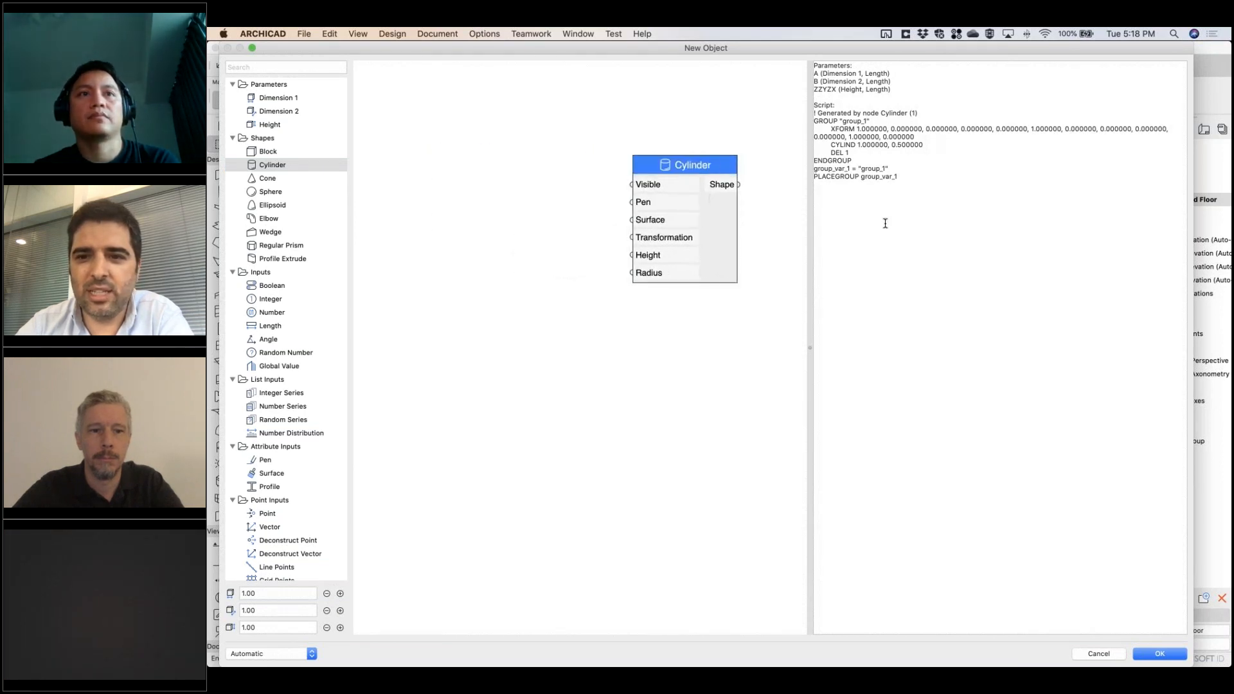
Step: Highlight the whole generated script, select the Cylinder node and replace the script view with the 3D preview
left_click(822, 66)
key("super+a")
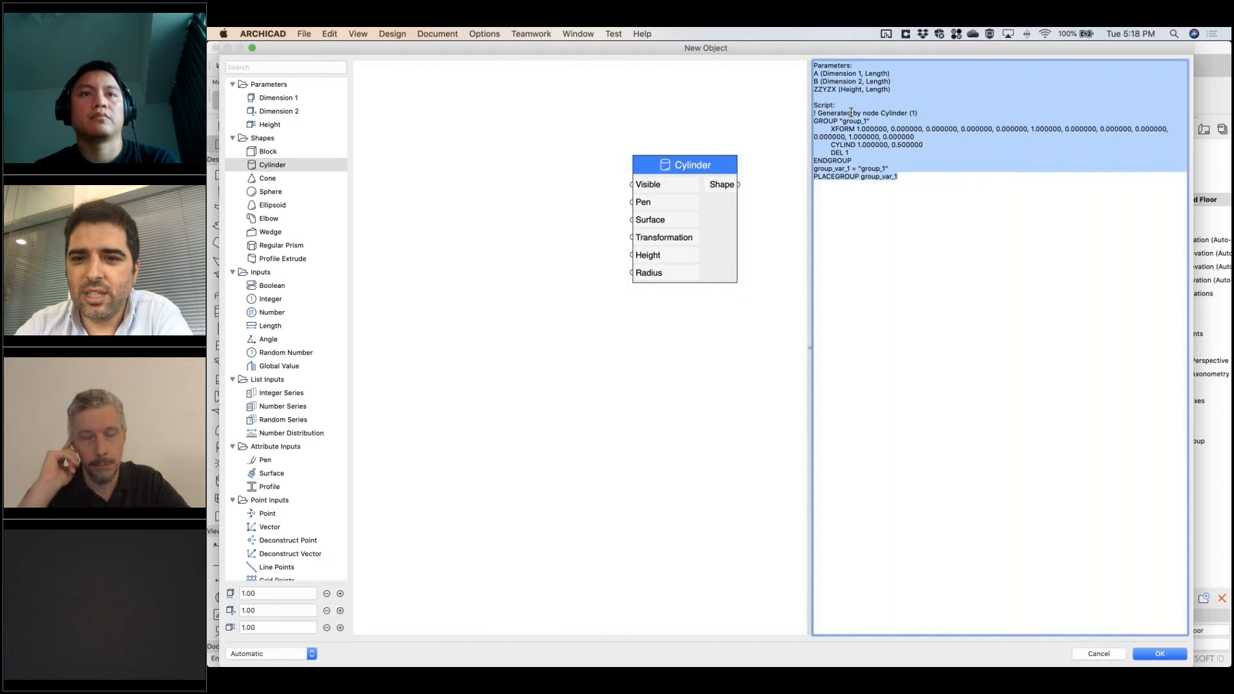
left_click(718, 165)
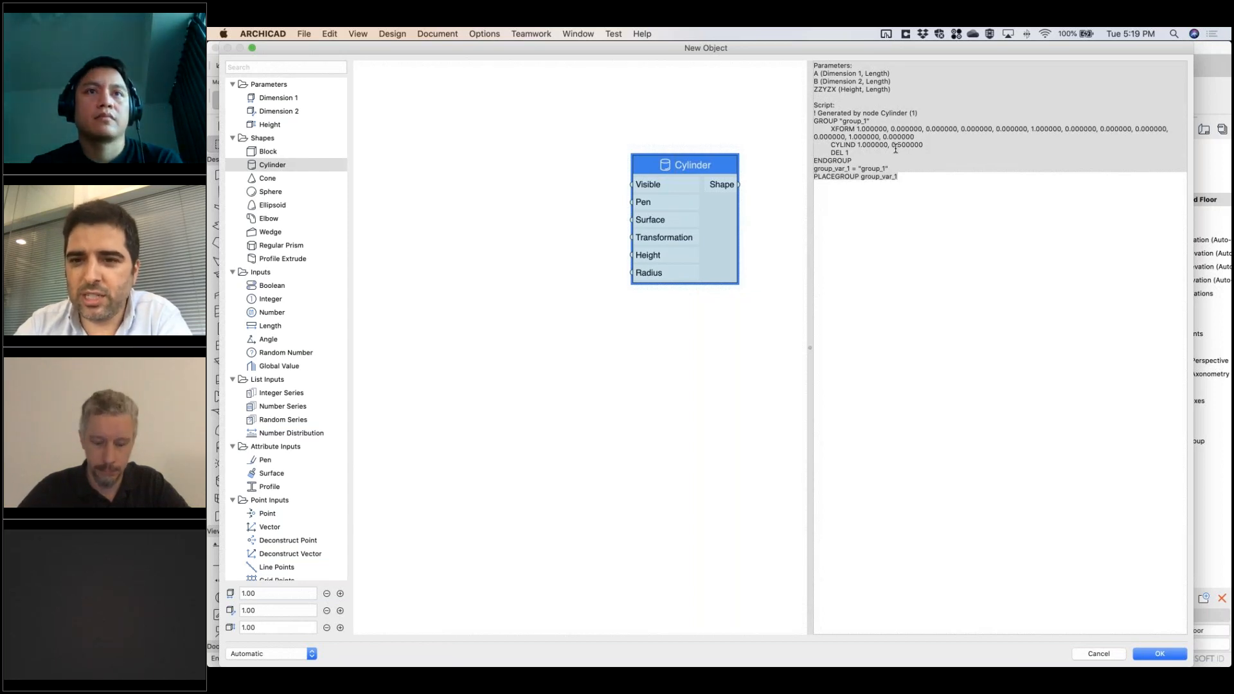
key("Tab")
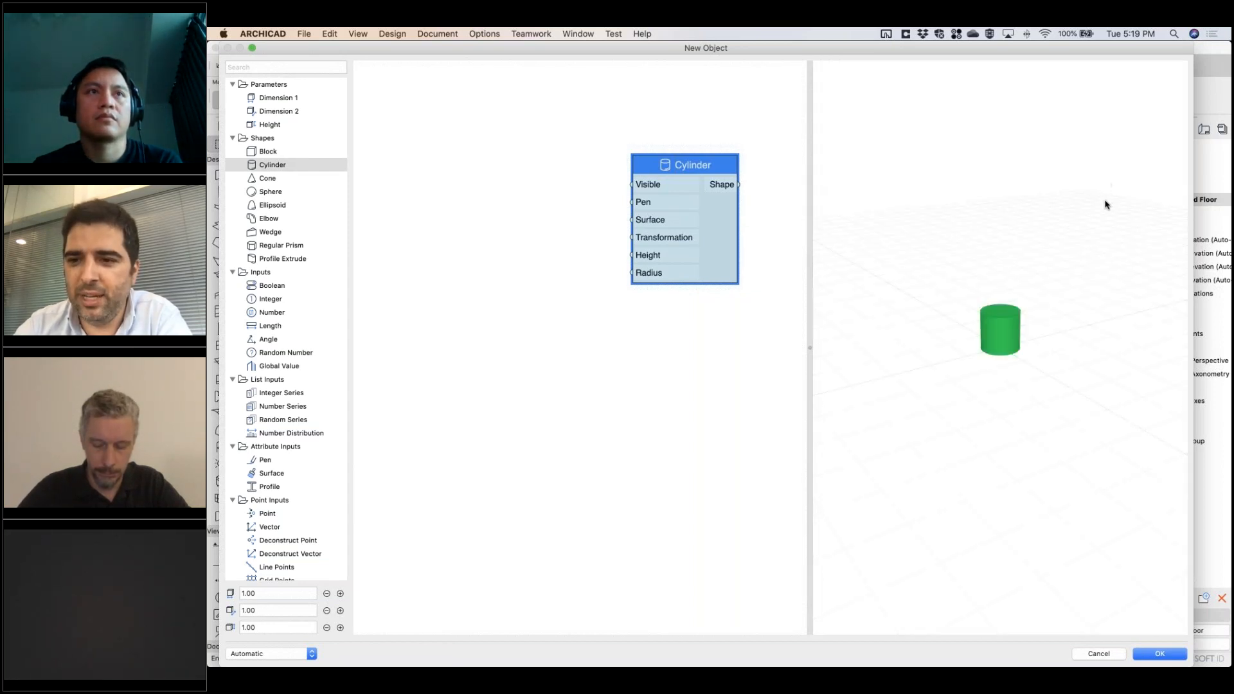
left_click(1117, 289)
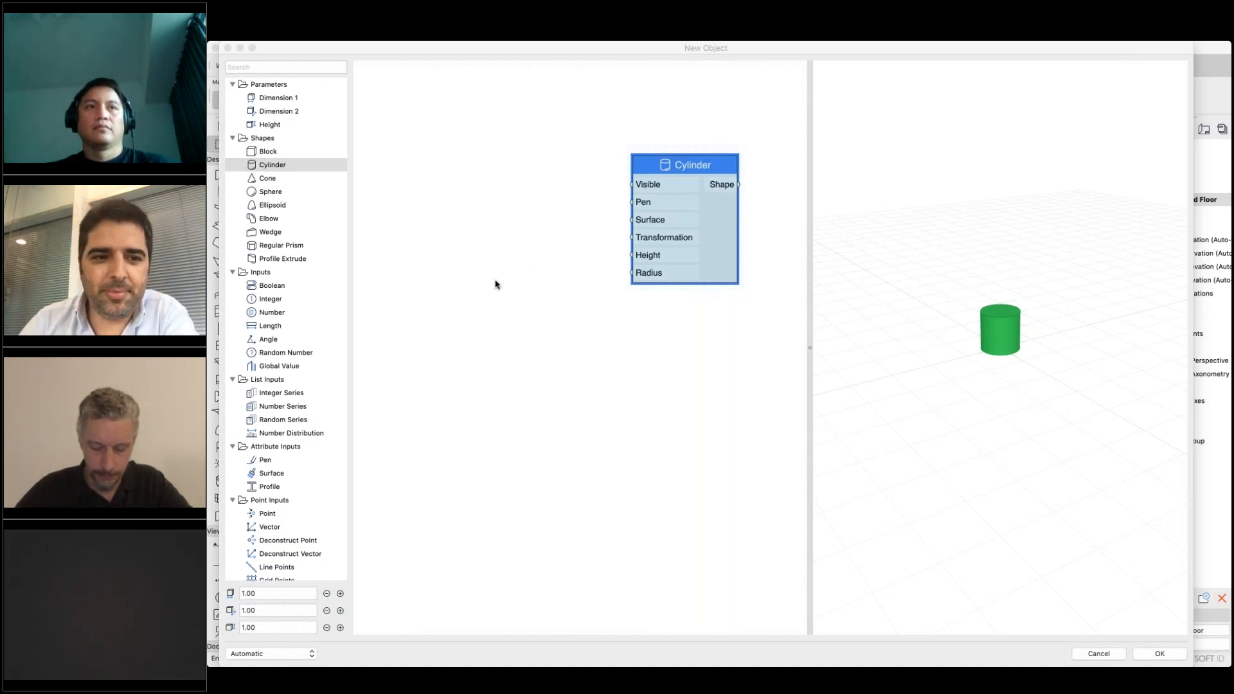
Step: Move the Cylinder node slightly left and down within the node graph
left_click(656, 184)
left_click_drag(699, 168, 668, 186)
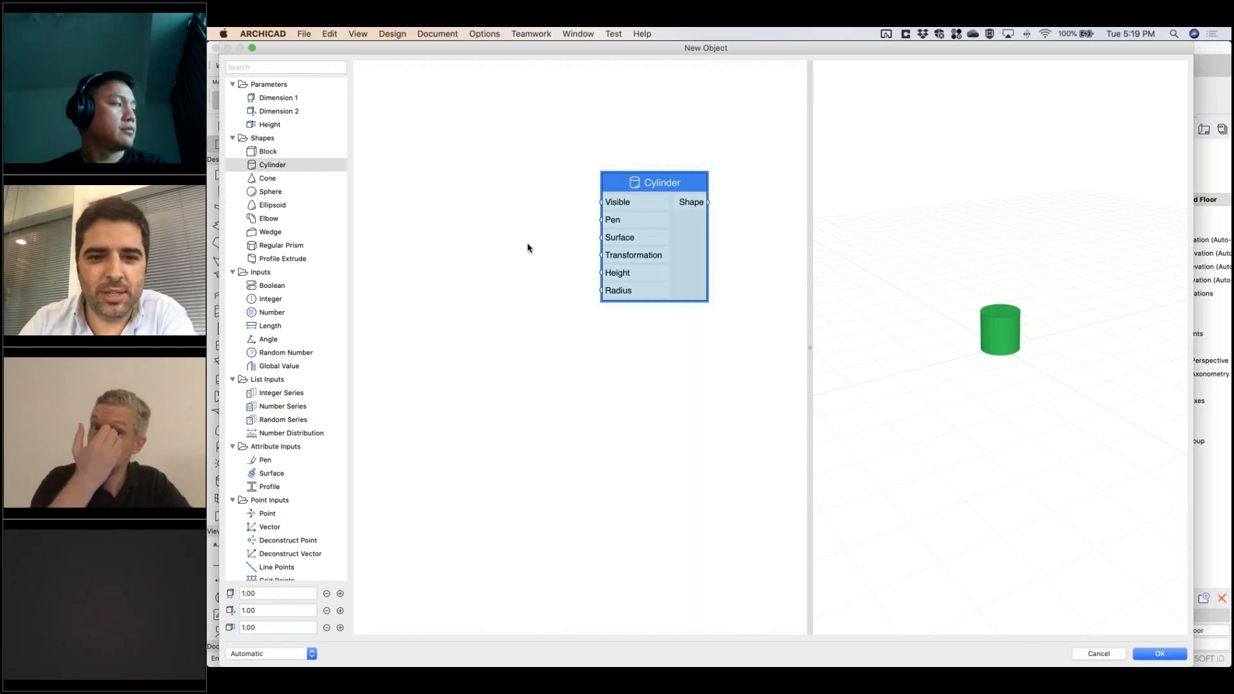
mouse_move(636, 196)
left_mouse_down()
mouse_move(600, 216)
mouse_move(618, 205)
left_mouse_up()
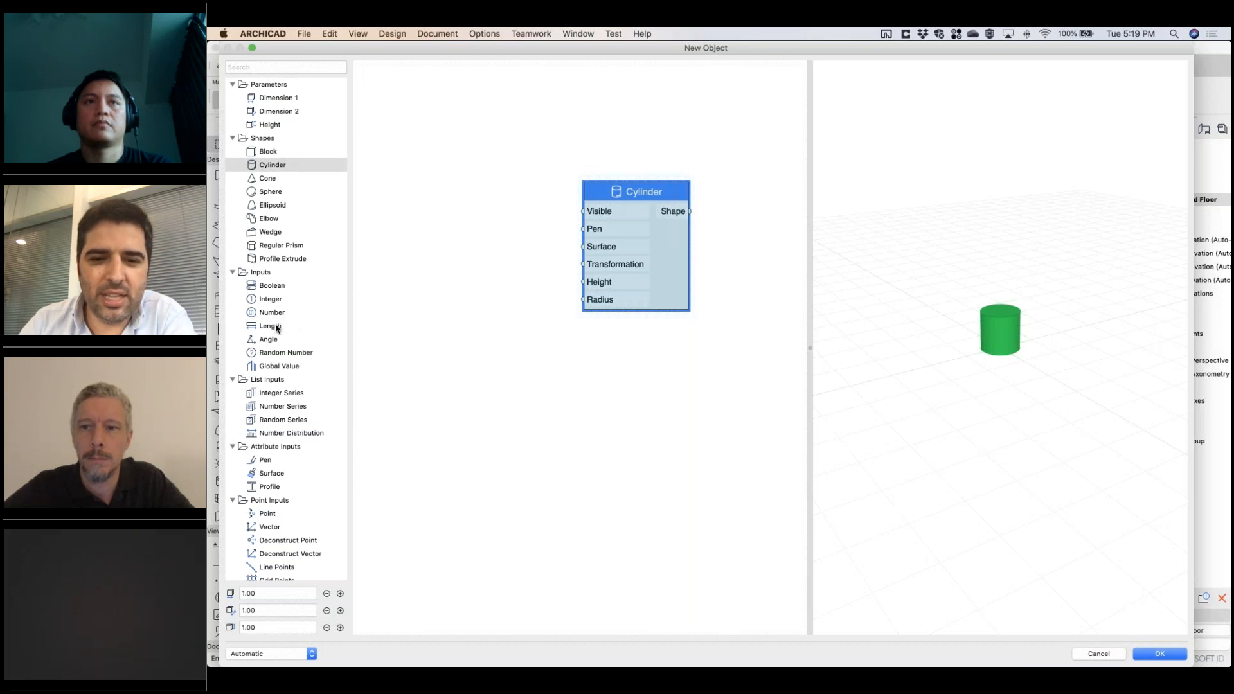
Step: Add two Length nodes beside the Cylinder node and connect one to its Height and the other to its Radius
left_click_drag(288, 327, 445, 281)
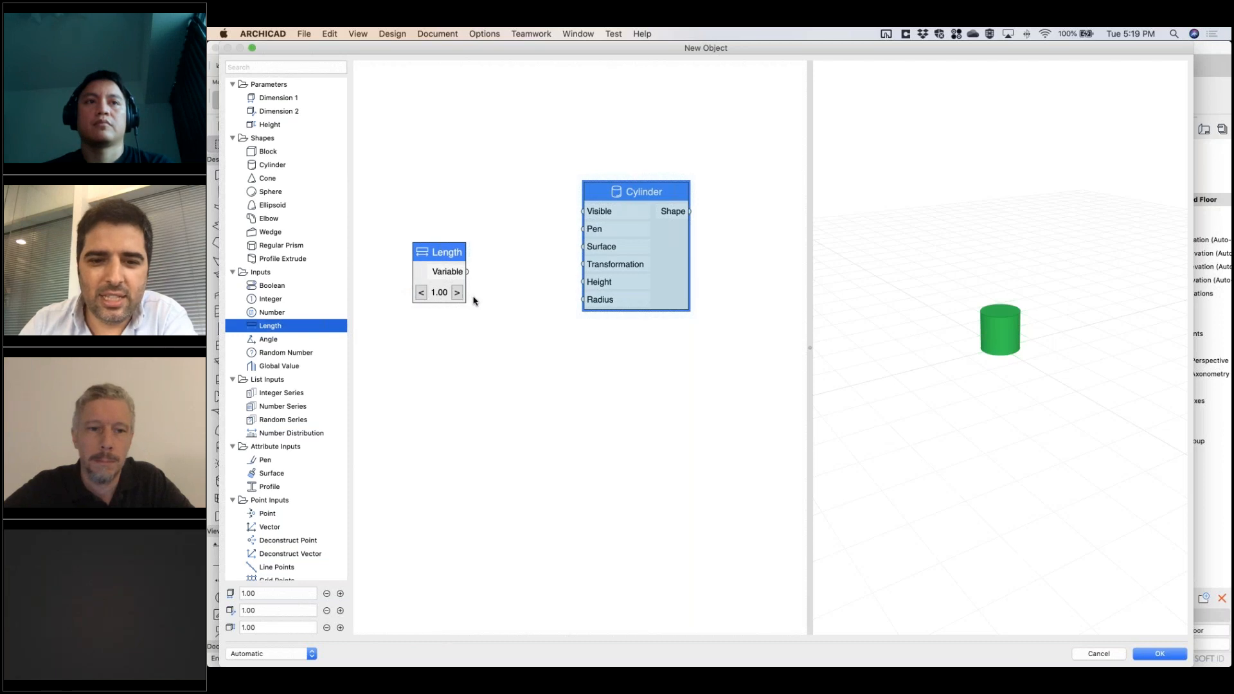
left_click_drag(468, 277, 583, 282)
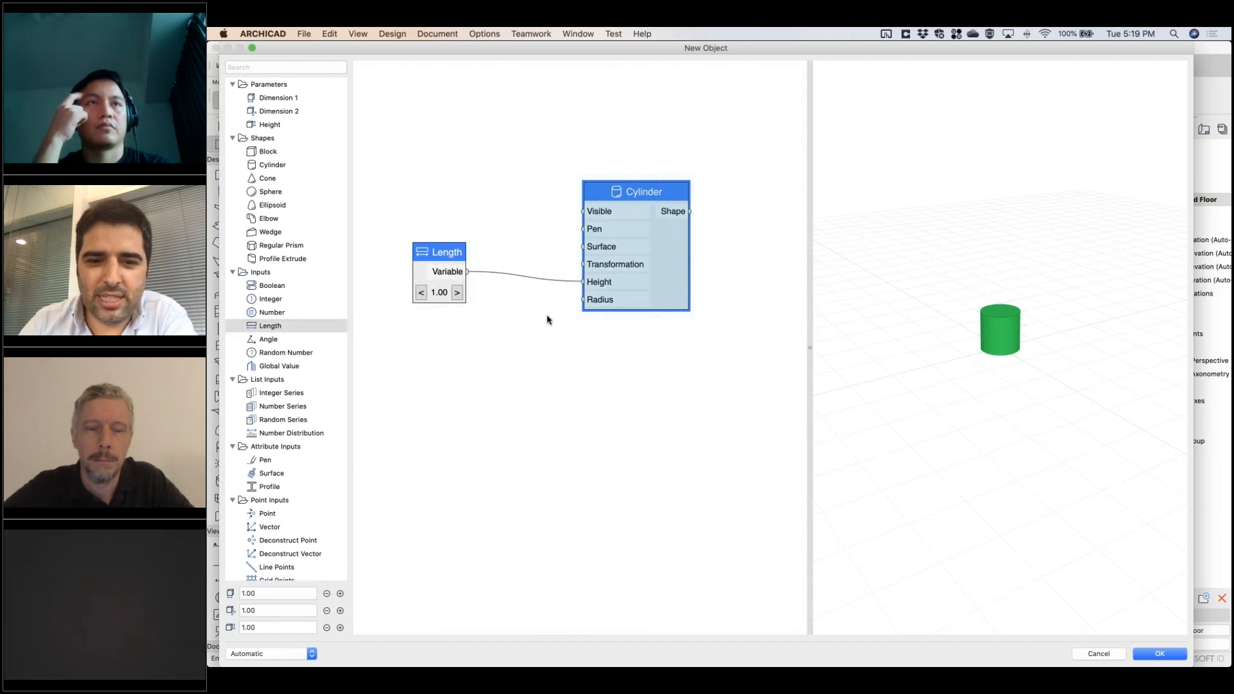
left_click_drag(440, 259, 415, 270)
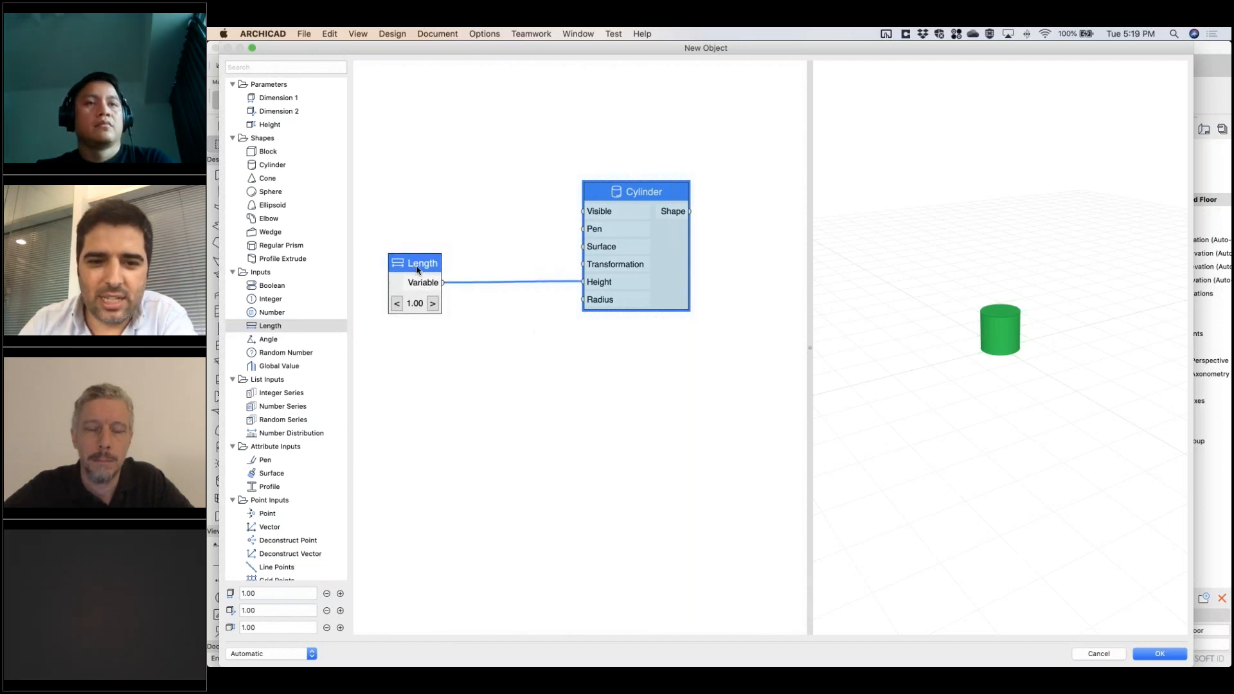
left_click_drag(270, 327, 582, 301)
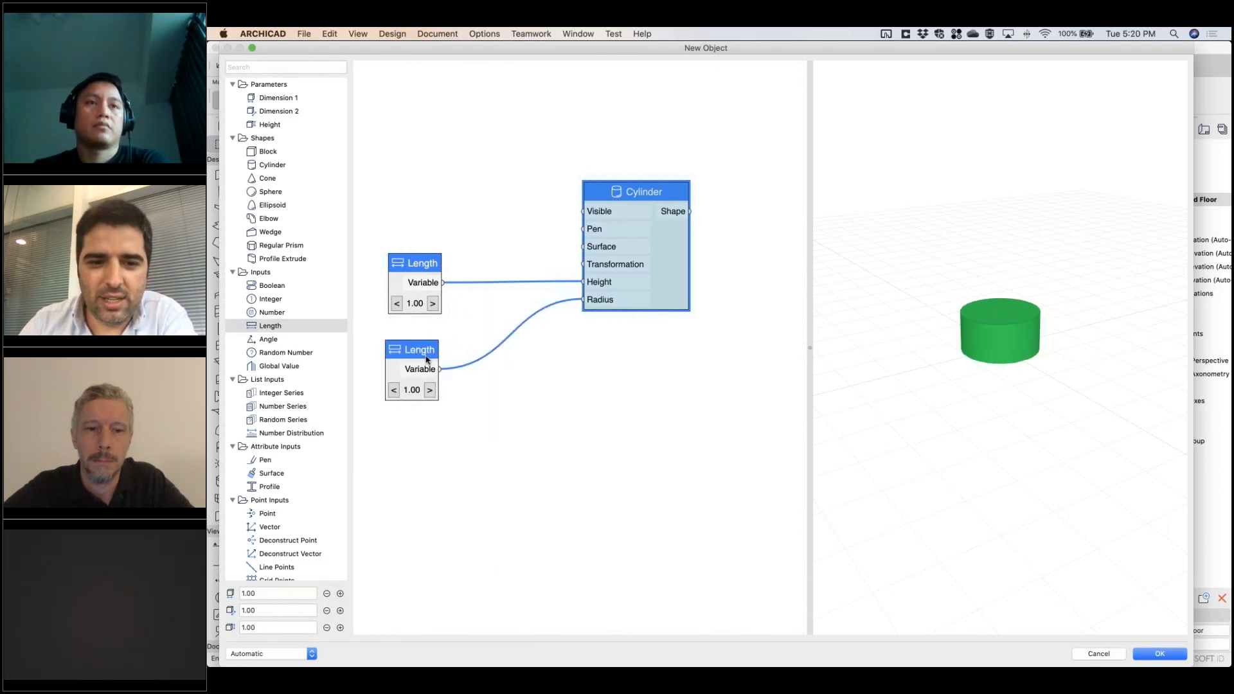
Step: Name the Length node feeding the Radius "Leg Radius", turn on parameter creation and name its parameter "Leg Radius"
double_click(427, 358)
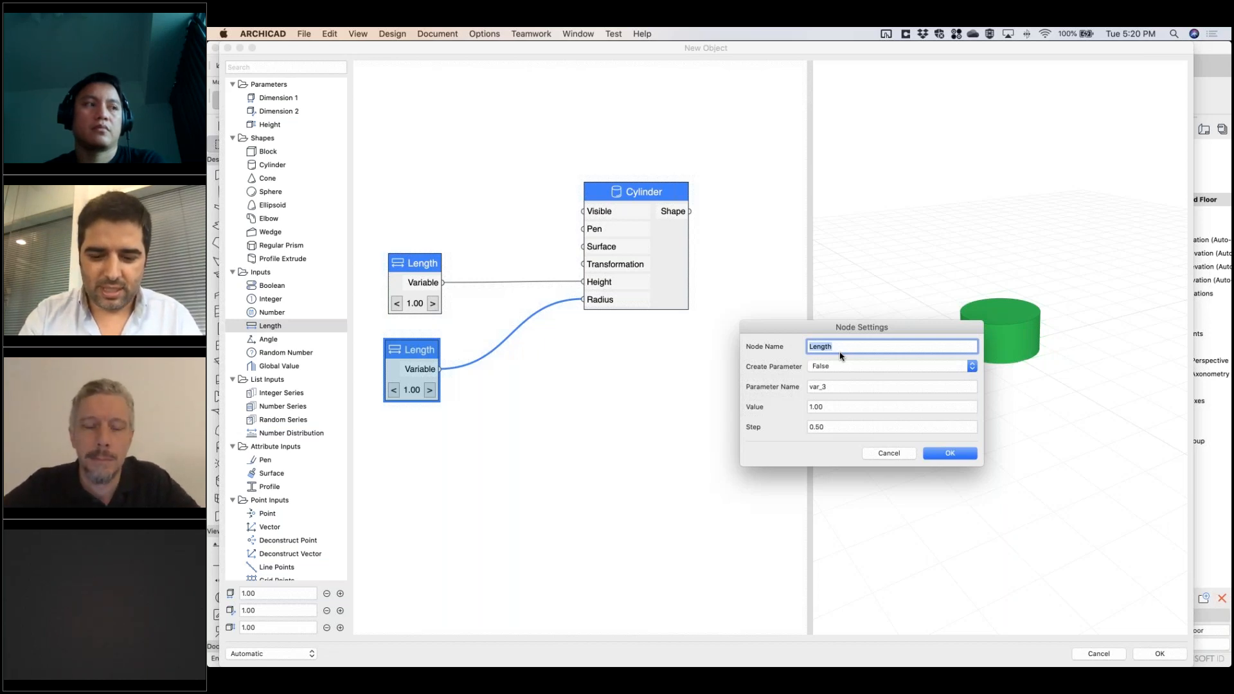
type("Leg ")
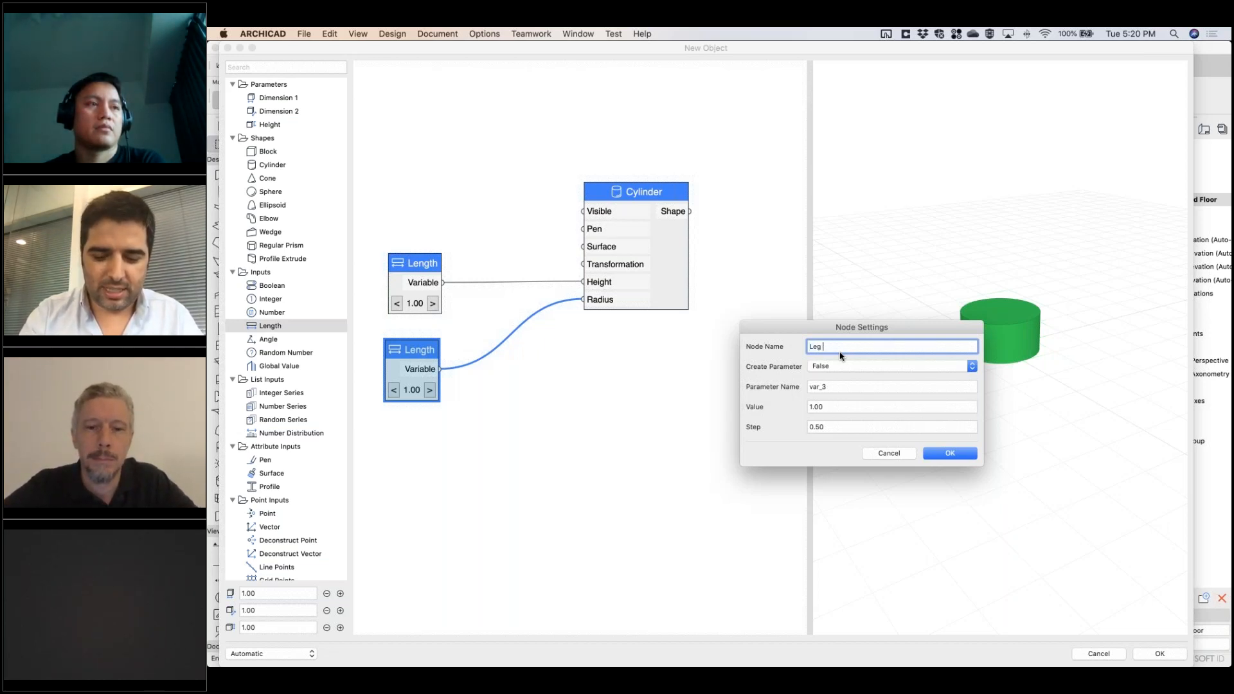
type("Ra")
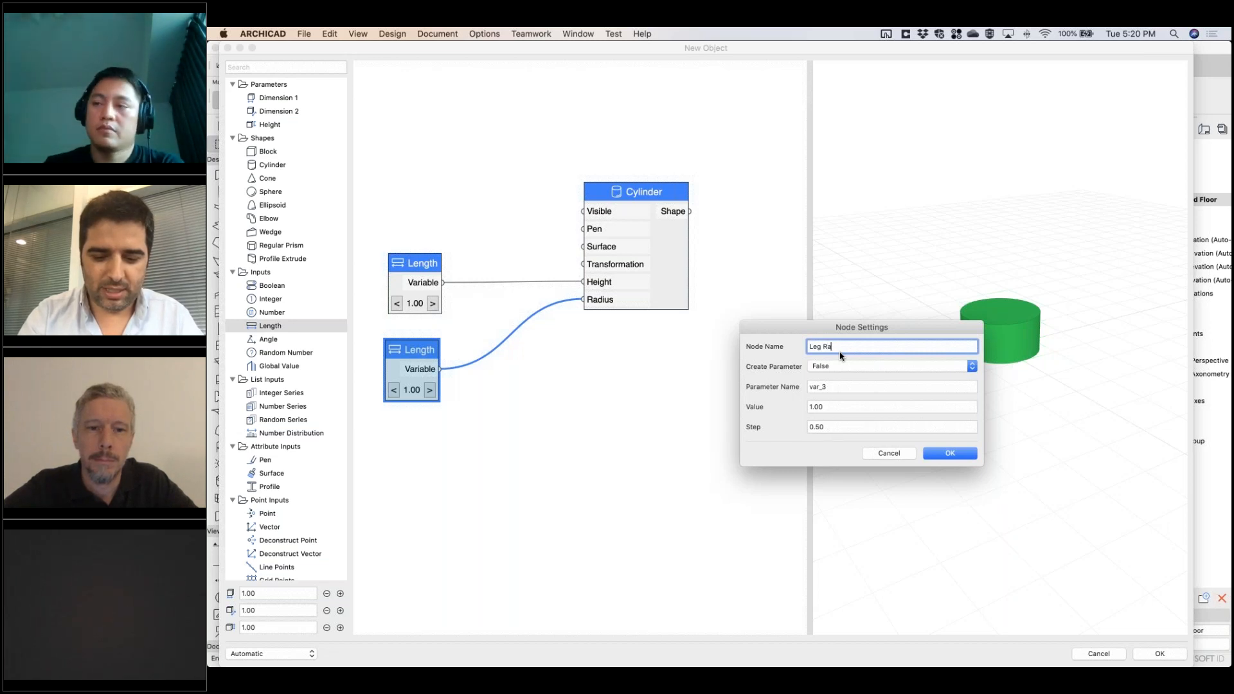
type("dius")
left_click(838, 366)
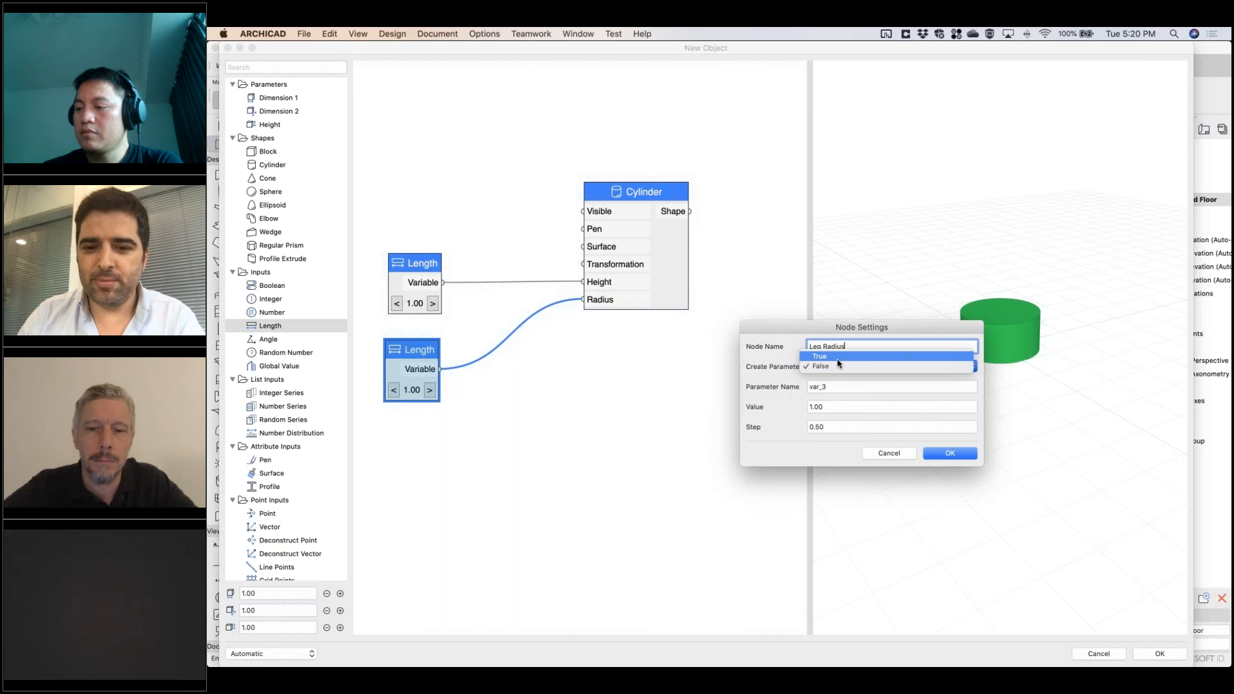
left_click(830, 357)
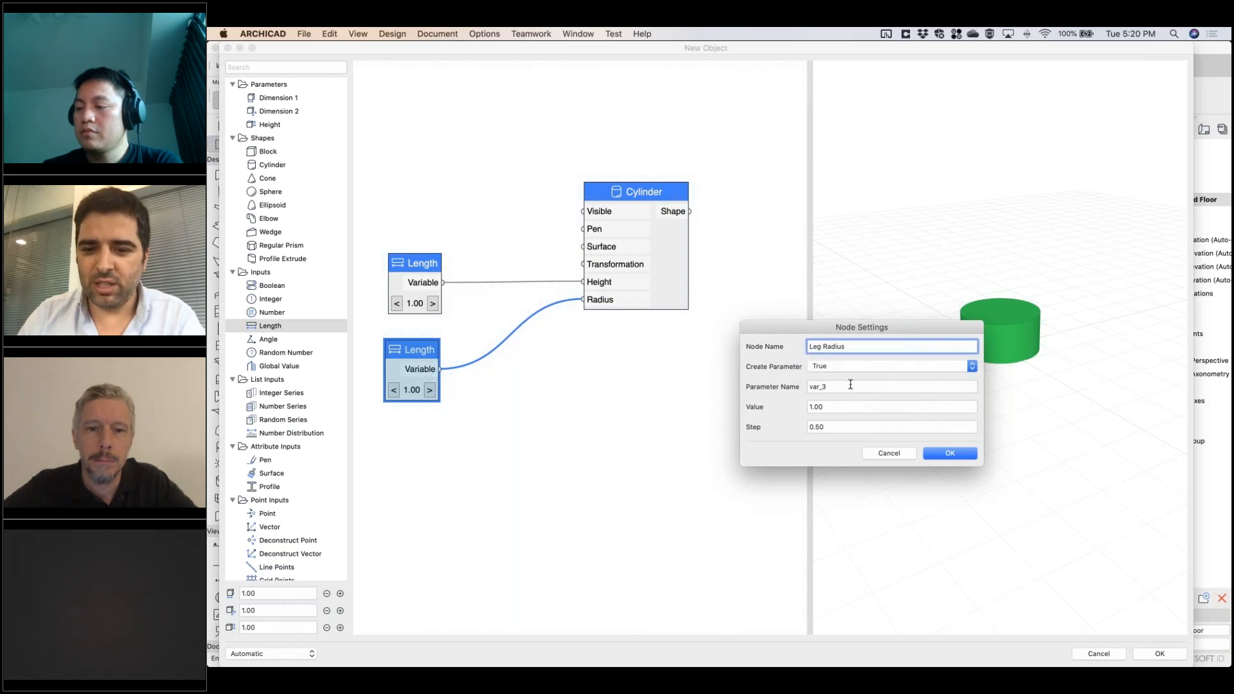
left_click_drag(849, 347, 781, 345)
left_click_drag(834, 388, 785, 388)
type("Leg Radius")
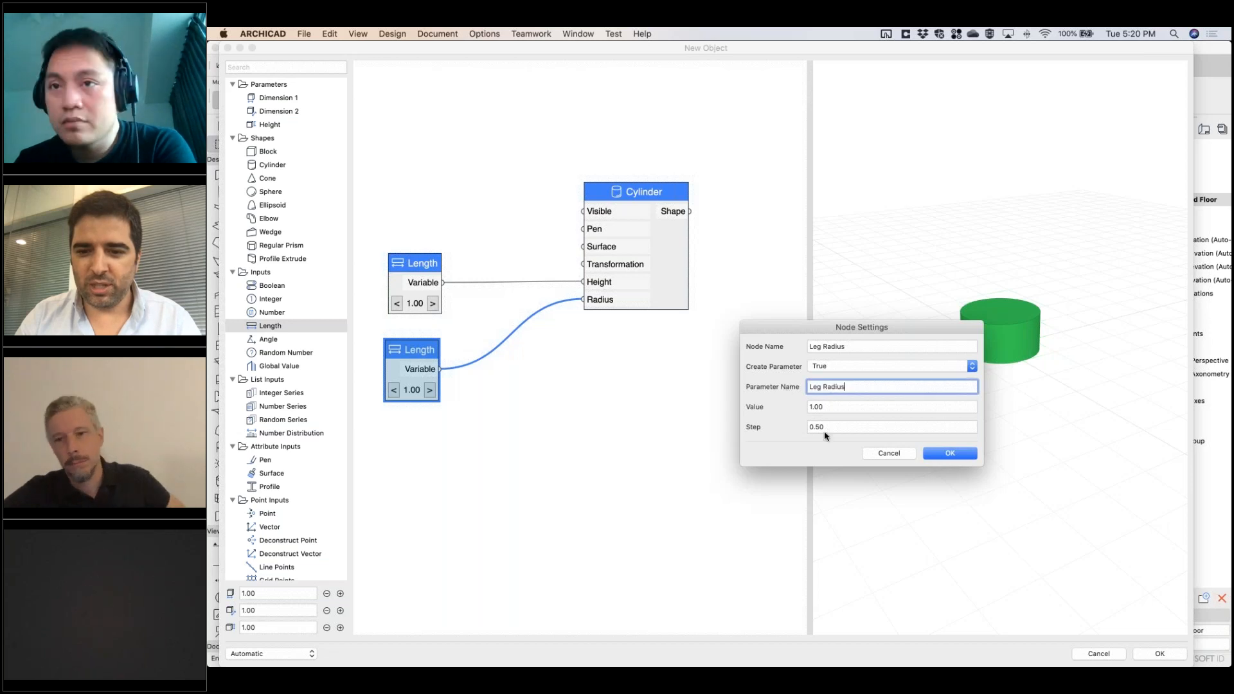
Step: Give the Leg Radius node a value of 0.05 and a step of 0.01, and apply its settings
left_click_drag(829, 408, 800, 407)
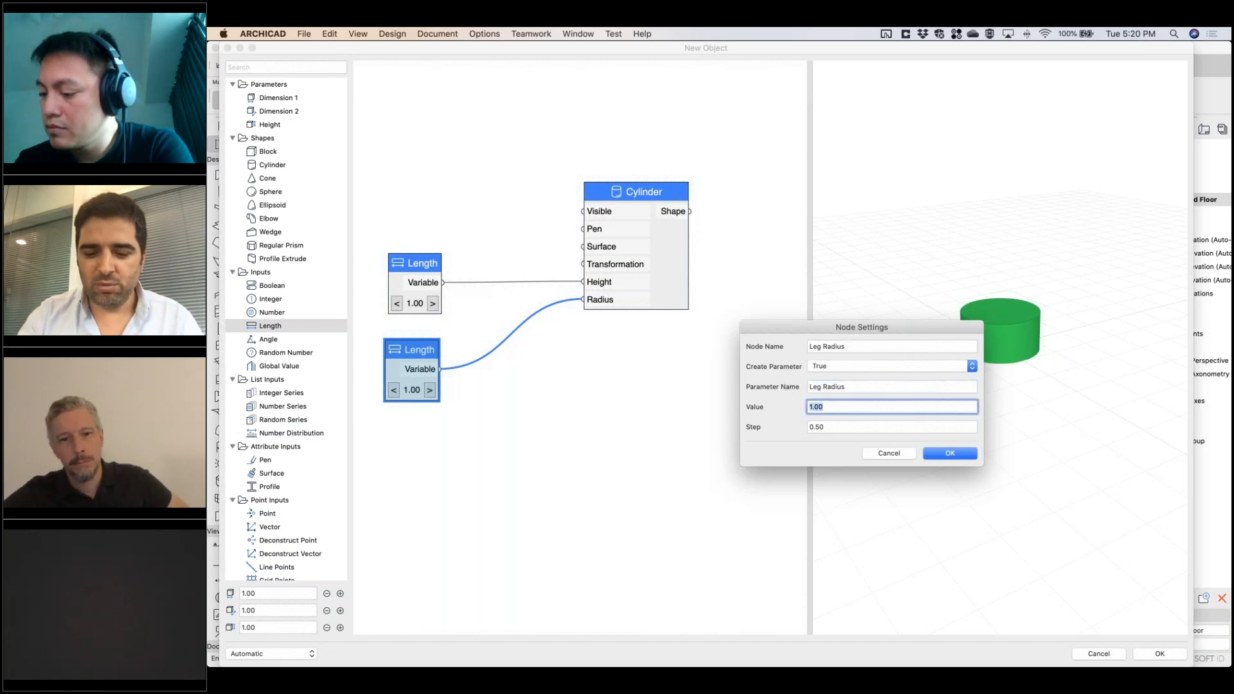
type(".05")
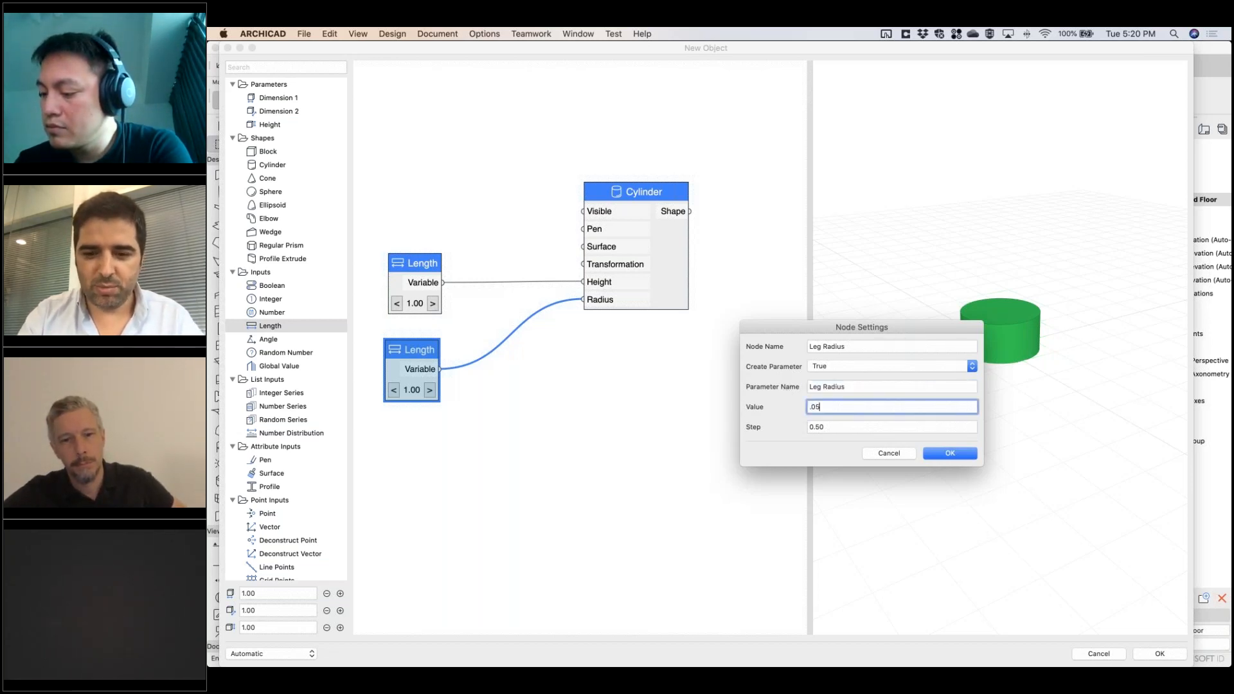
left_click(817, 426)
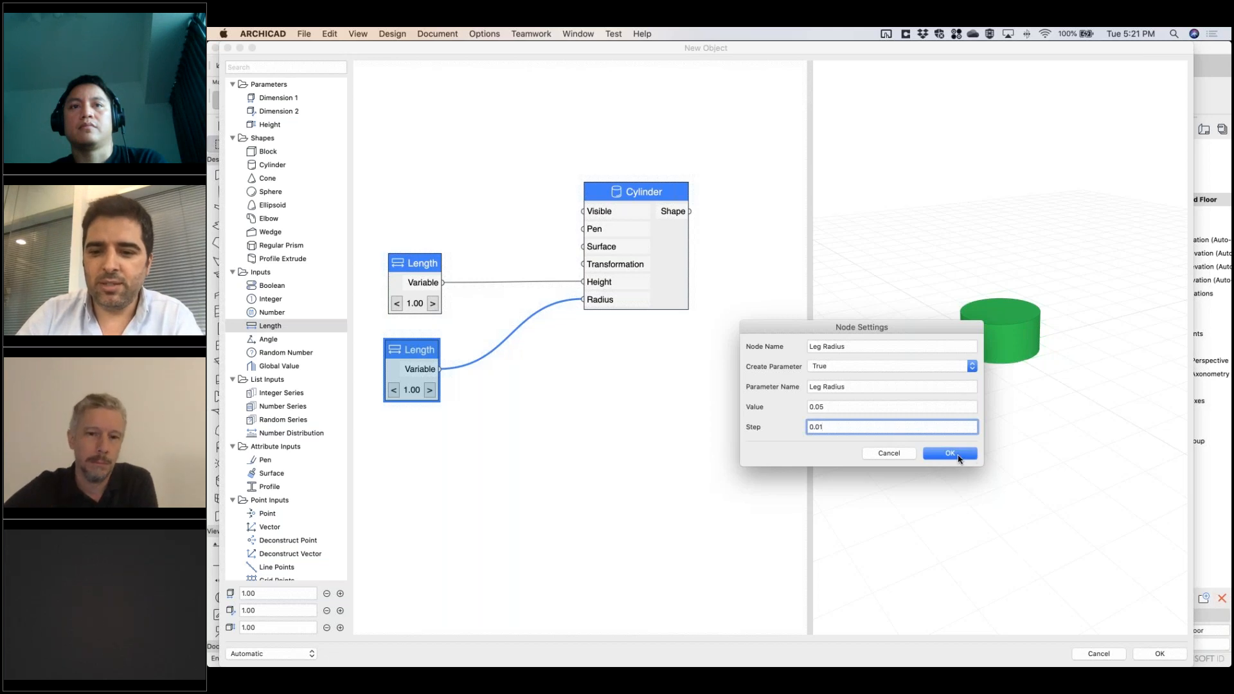
left_click(847, 367)
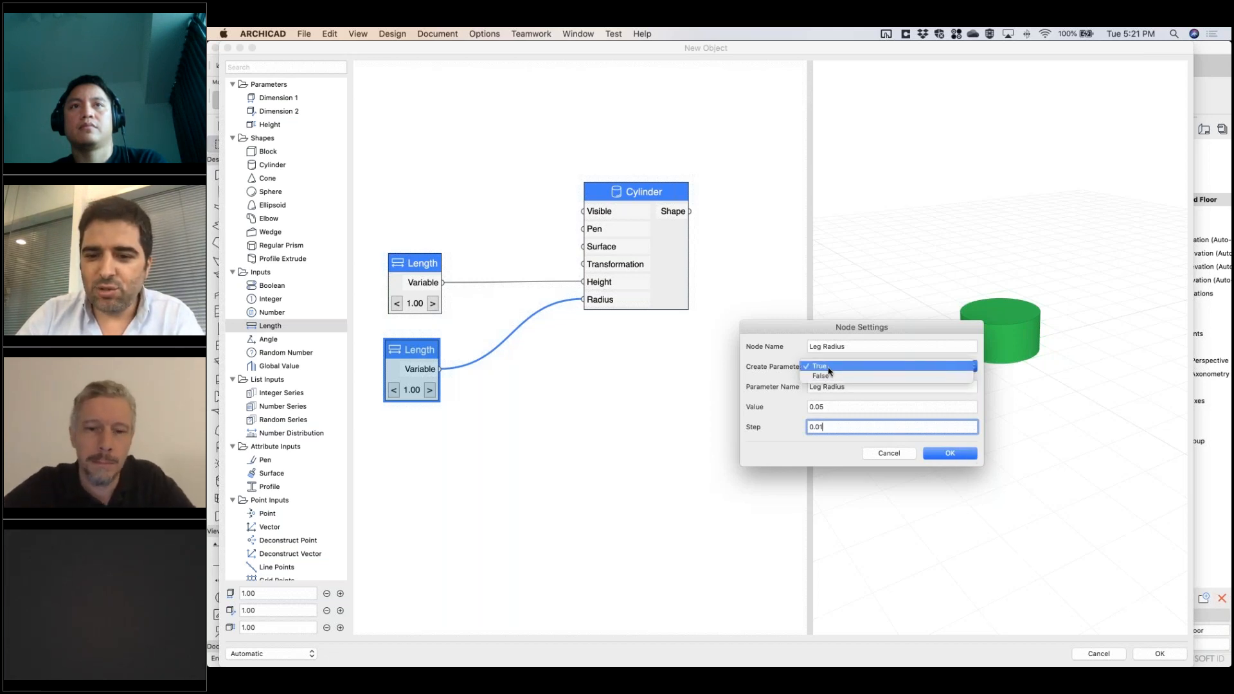
left_click(793, 373)
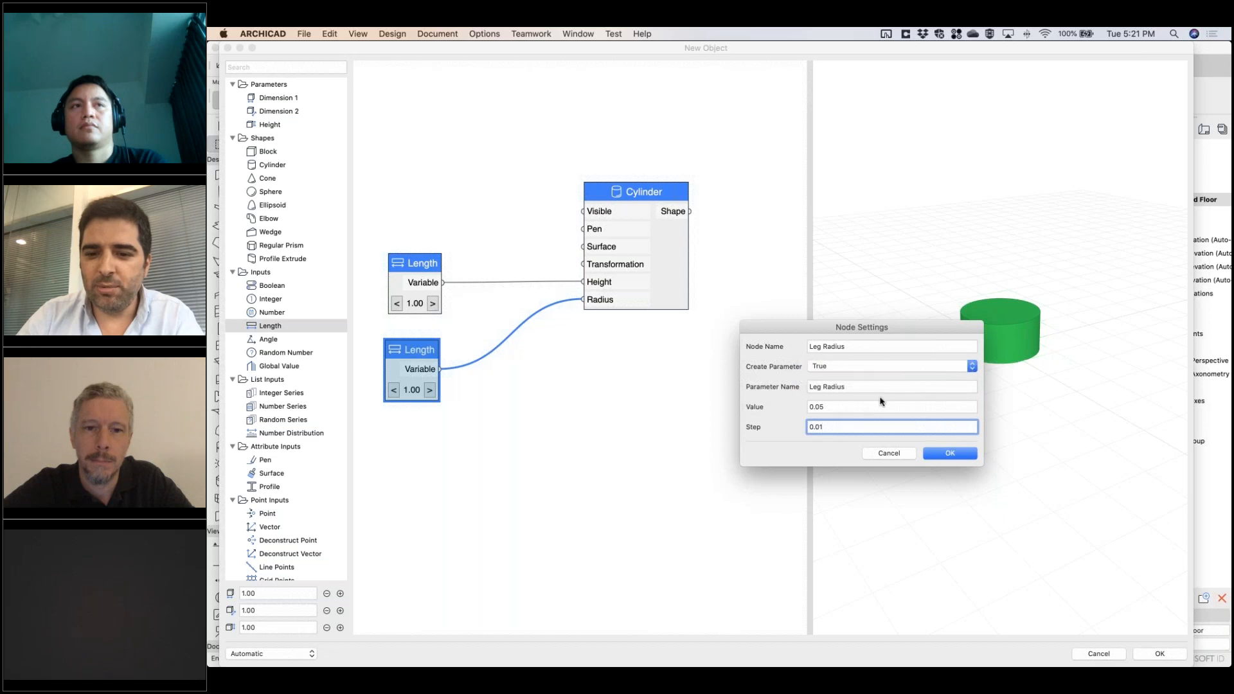
left_click(950, 453)
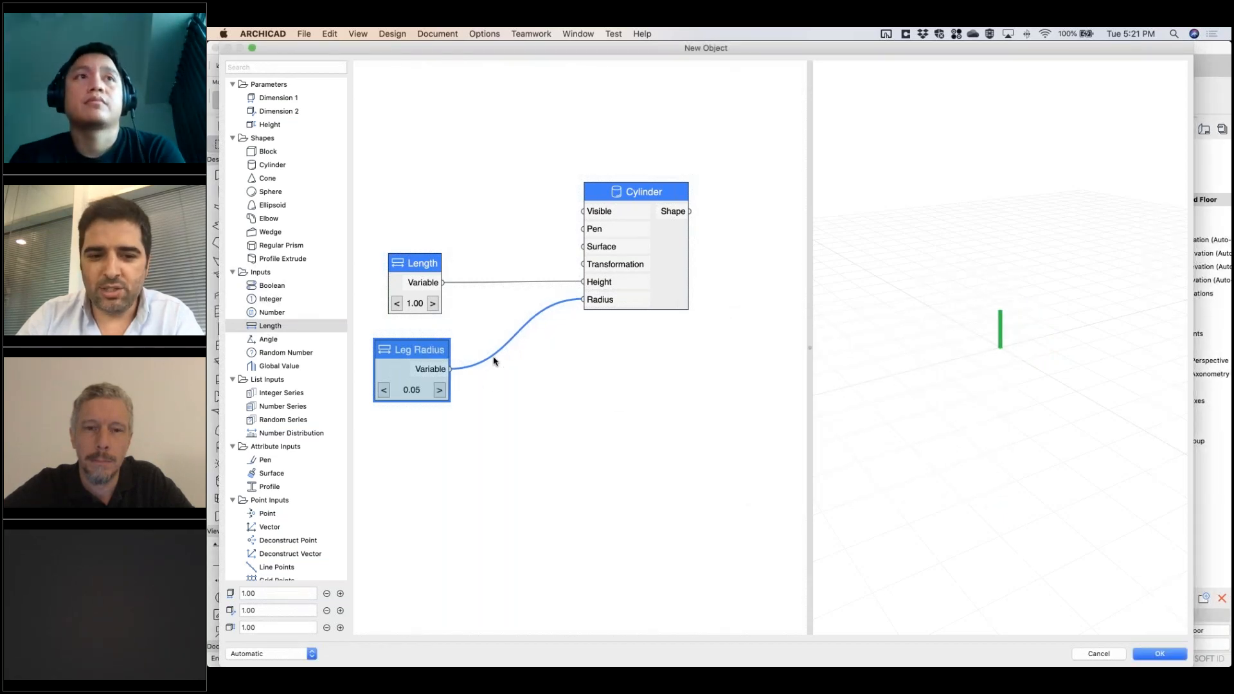
Step: Reduce the Leg Radius value to 0.03 directly on its node in 0.01 increments
scroll(1012, 316, "up", 3)
middle_click_drag(993, 329, 946, 372)
scroll(949, 367, "up", 2)
scroll(716, 360, "up", 1)
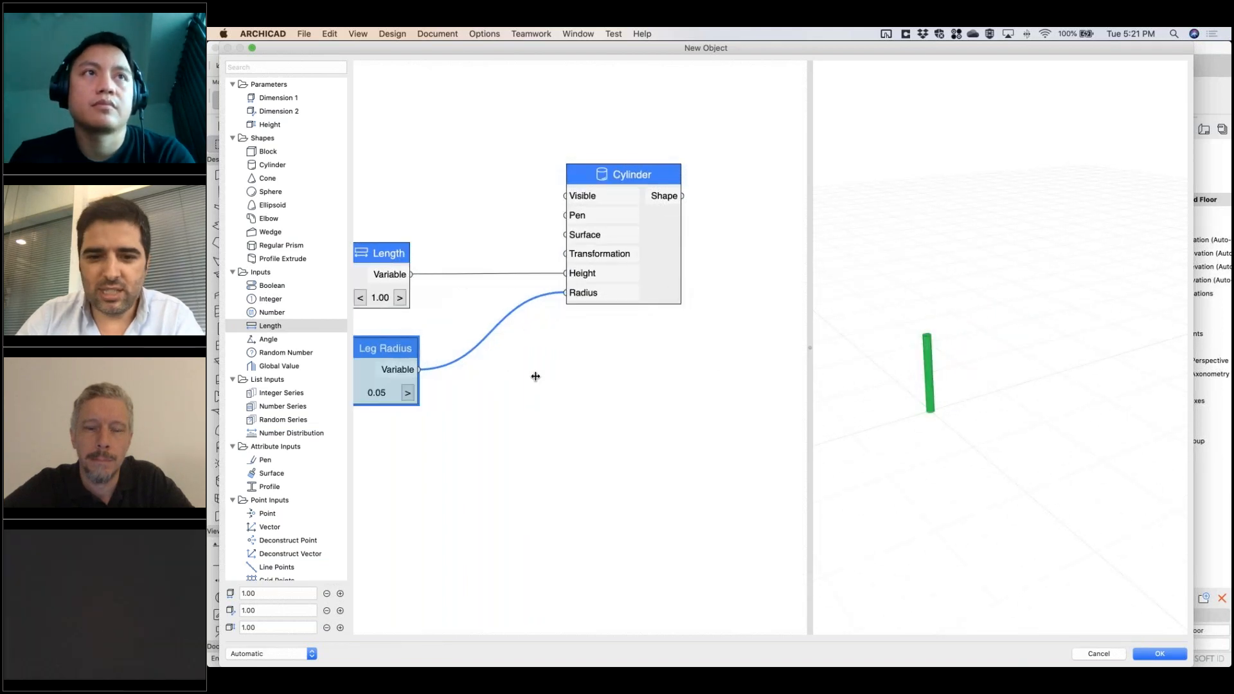
middle_click_drag(545, 387, 645, 427)
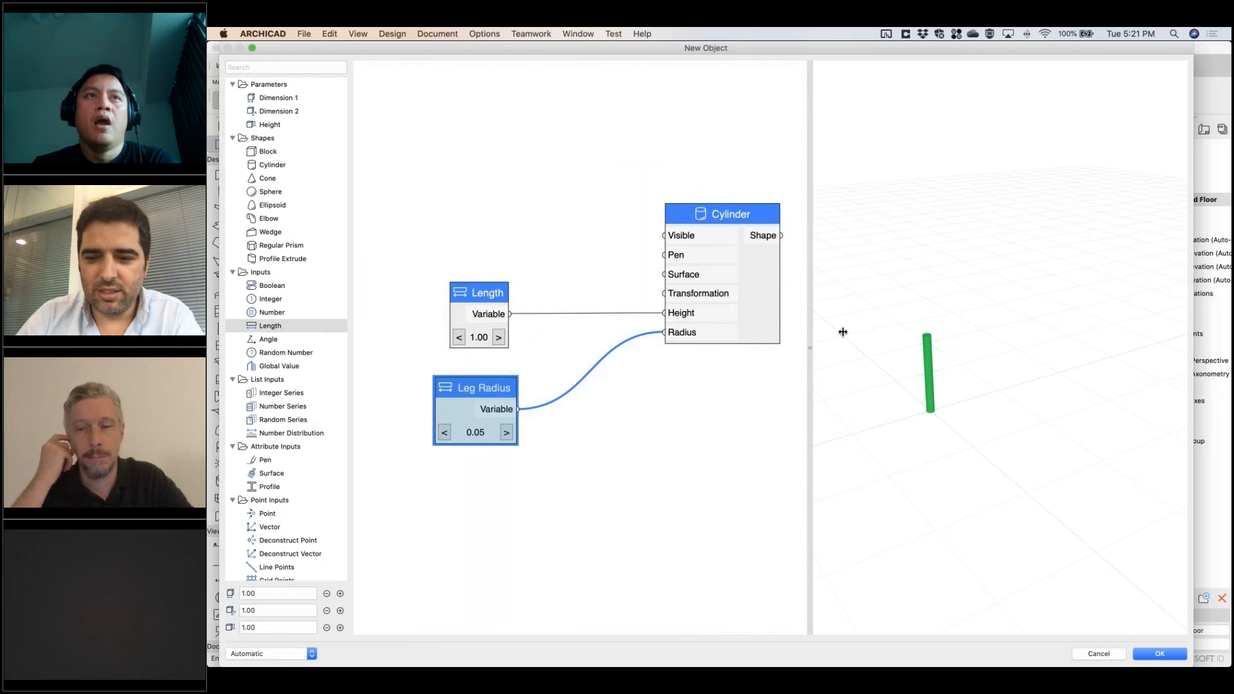
left_click(444, 433)
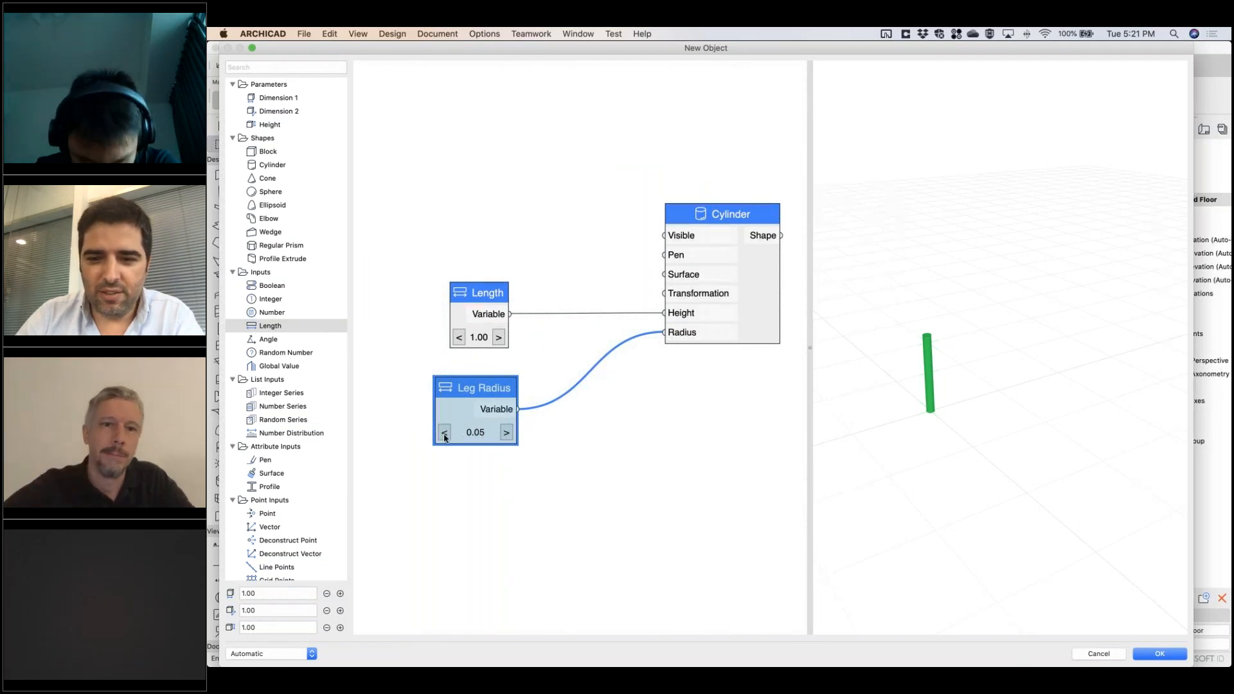
left_click(444, 433)
left_click(444, 433)
left_click(507, 432)
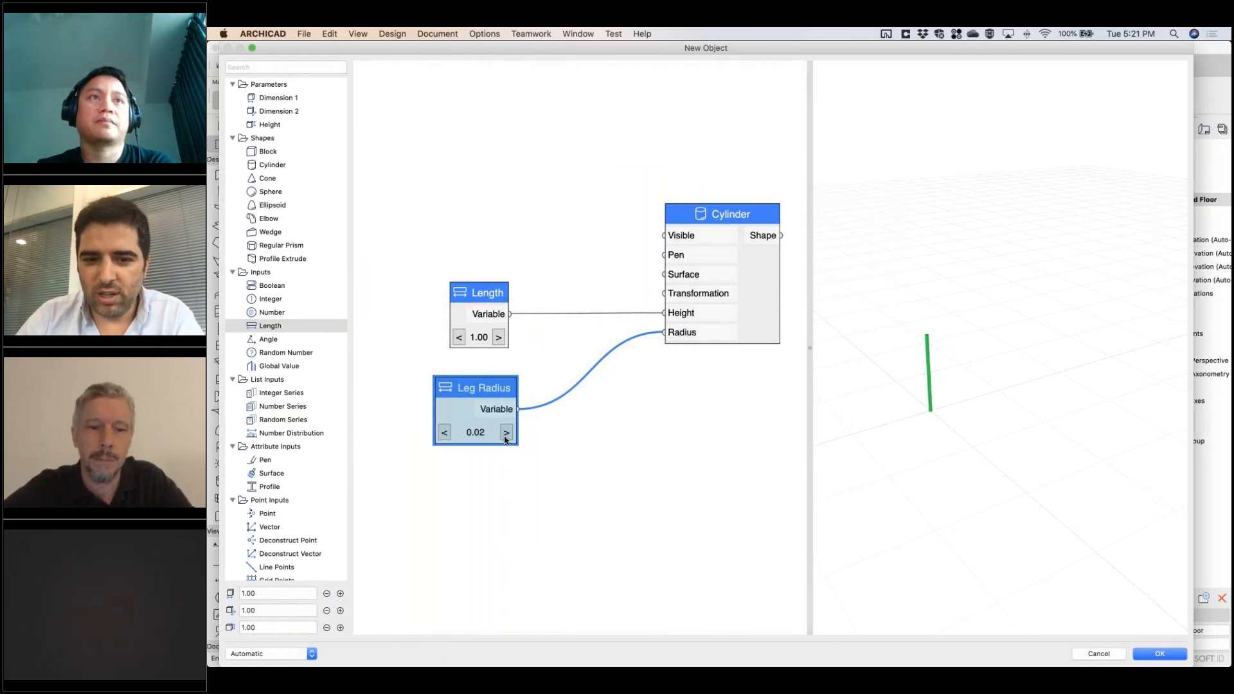
left_click(597, 392)
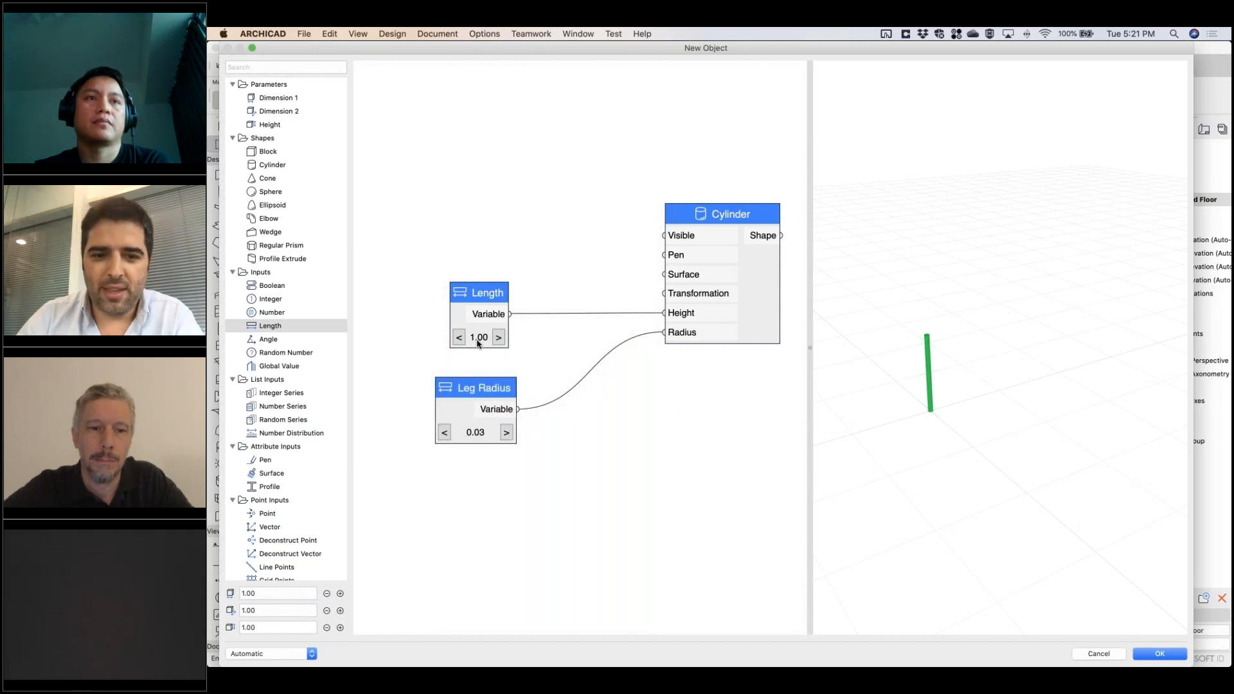
Step: Name the Length node feeding the Height and its parameter "Leg Height", and turn on parameter creation
double_click(492, 300)
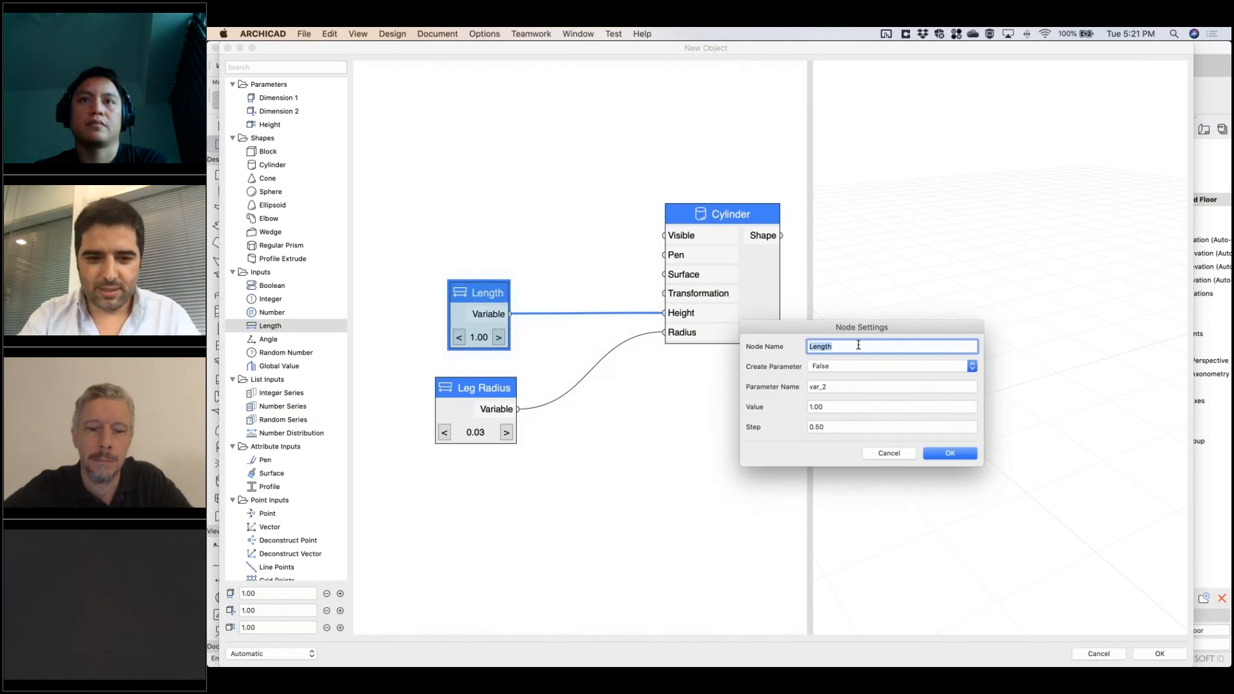
type("Leg Height")
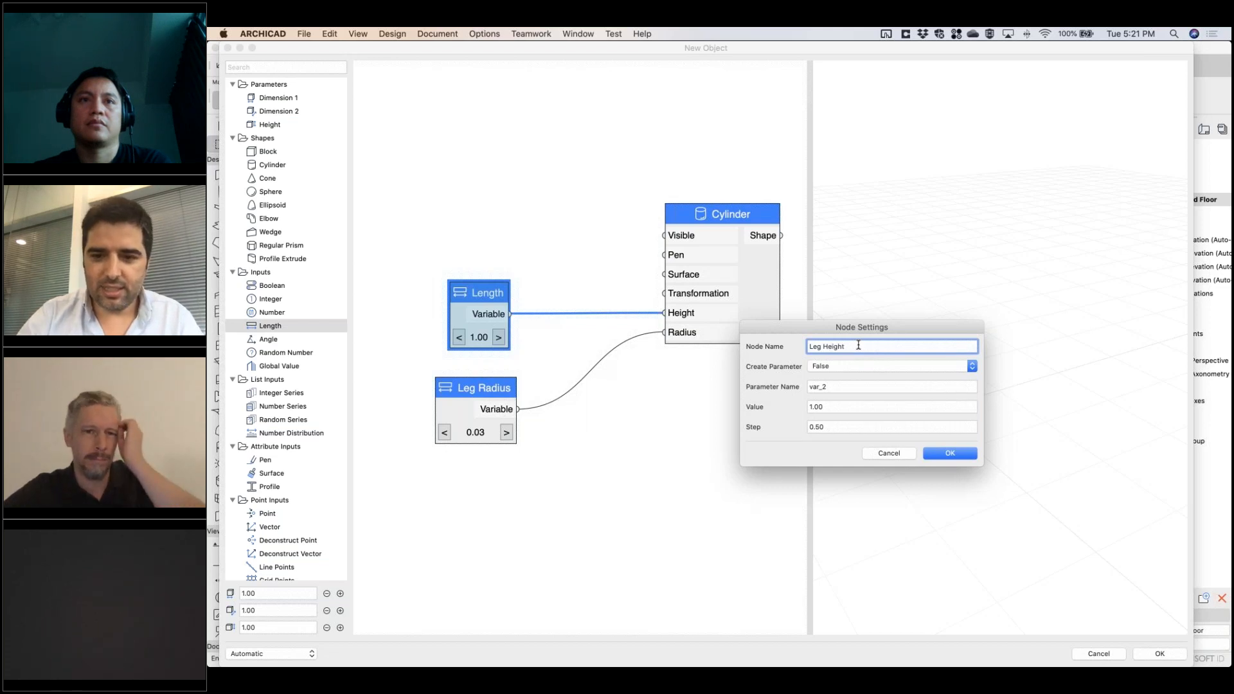
key("Tab")
type("Leg Height")
left_click(843, 366)
key("Return")
Step: Give the Leg Height node a value of 0.40 and a step of 0.01, and apply its settings
key("Tab")
type(".4")
left_click_drag(840, 428, 818, 428)
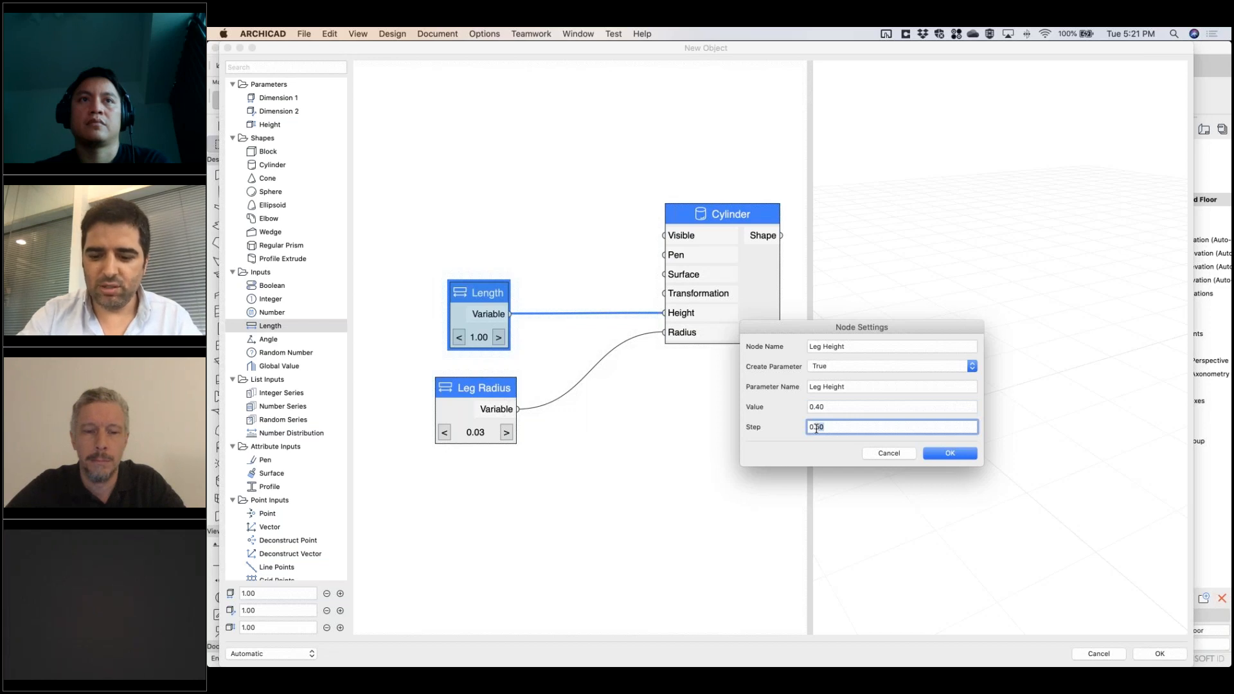
type("01")
left_click(950, 454)
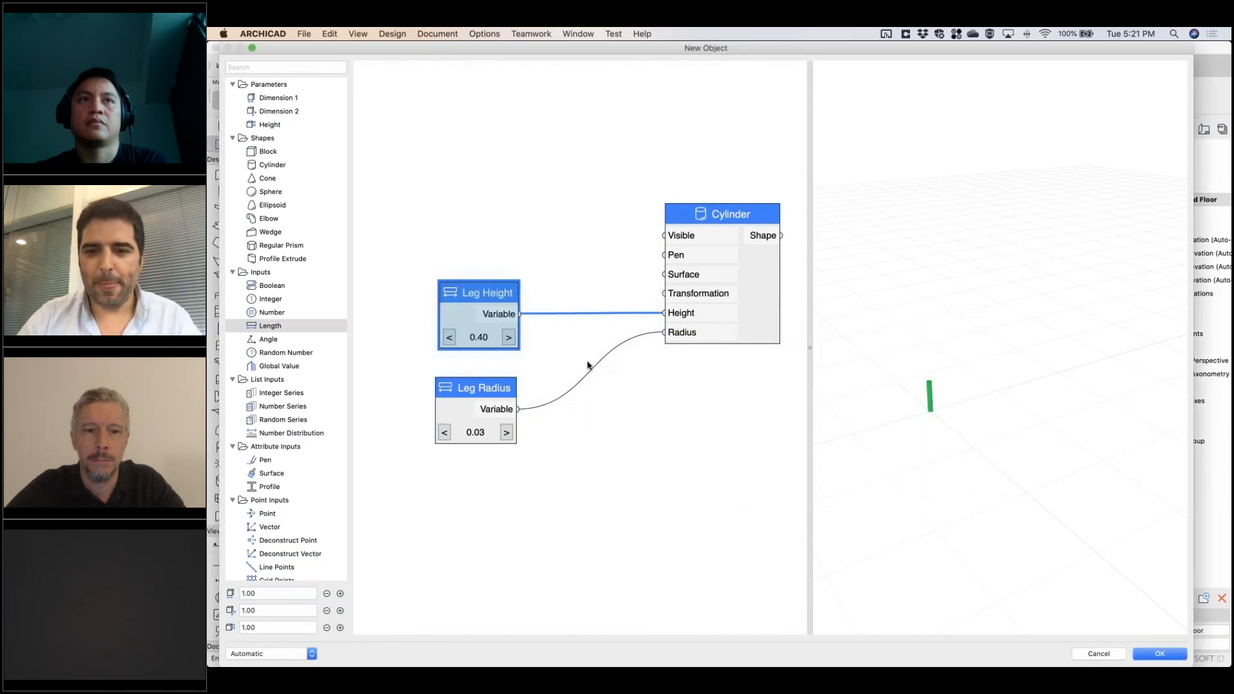
Step: Window-select the Leg Height and Leg Radius nodes together, clear the selection, and window-select the Cylinder node alone
scroll(590, 441, "up", 3)
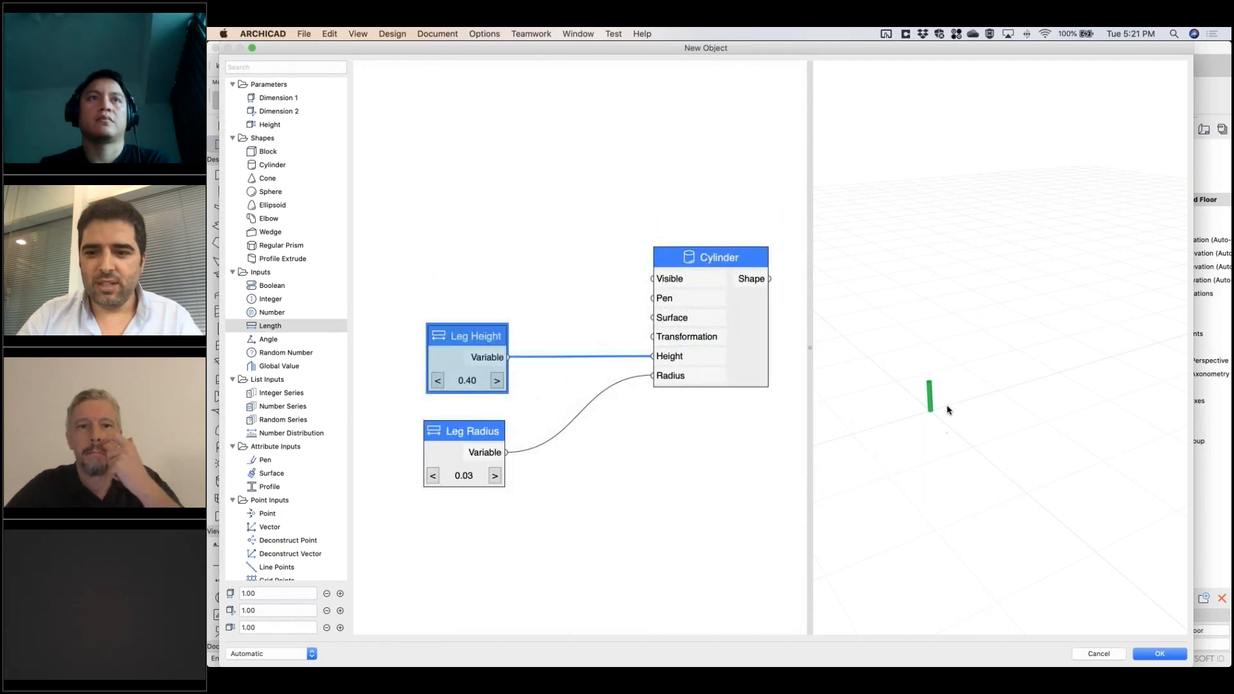
left_click_drag(931, 406, 899, 412)
scroll(606, 460, "up", 3)
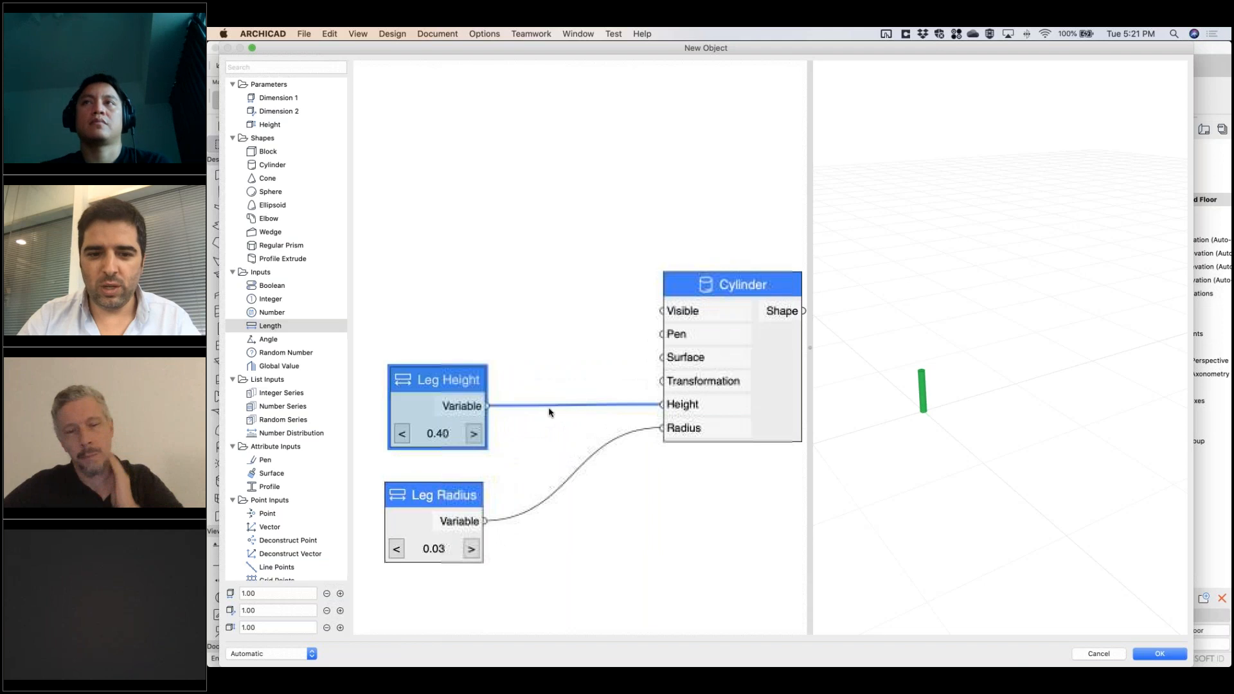
left_click(545, 326)
scroll(546, 327, "up", 3)
scroll(549, 326, "down", 5)
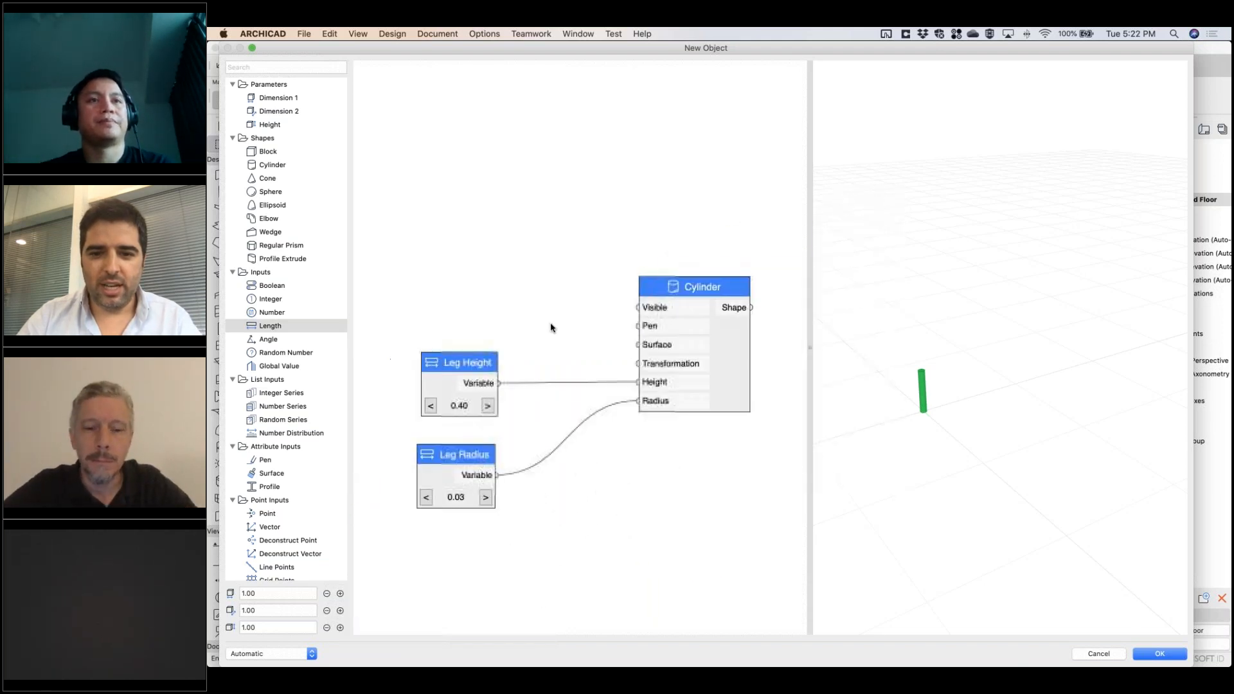
left_click_drag(639, 222, 392, 554)
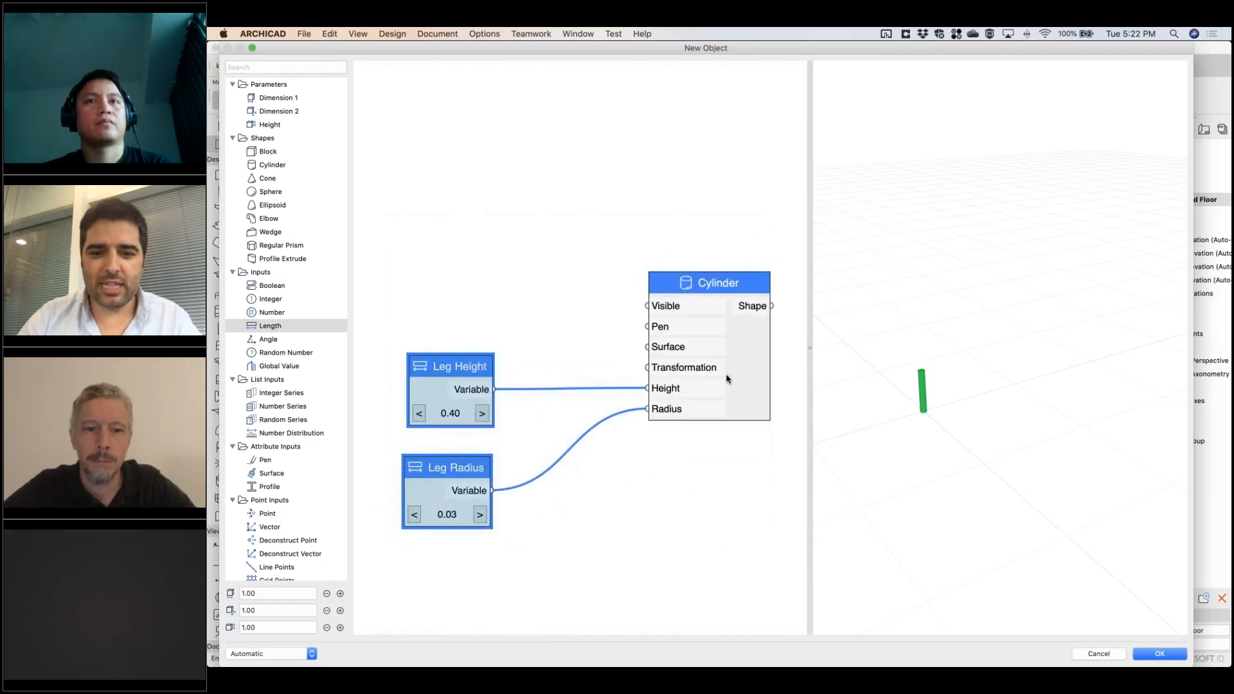
left_click(782, 224)
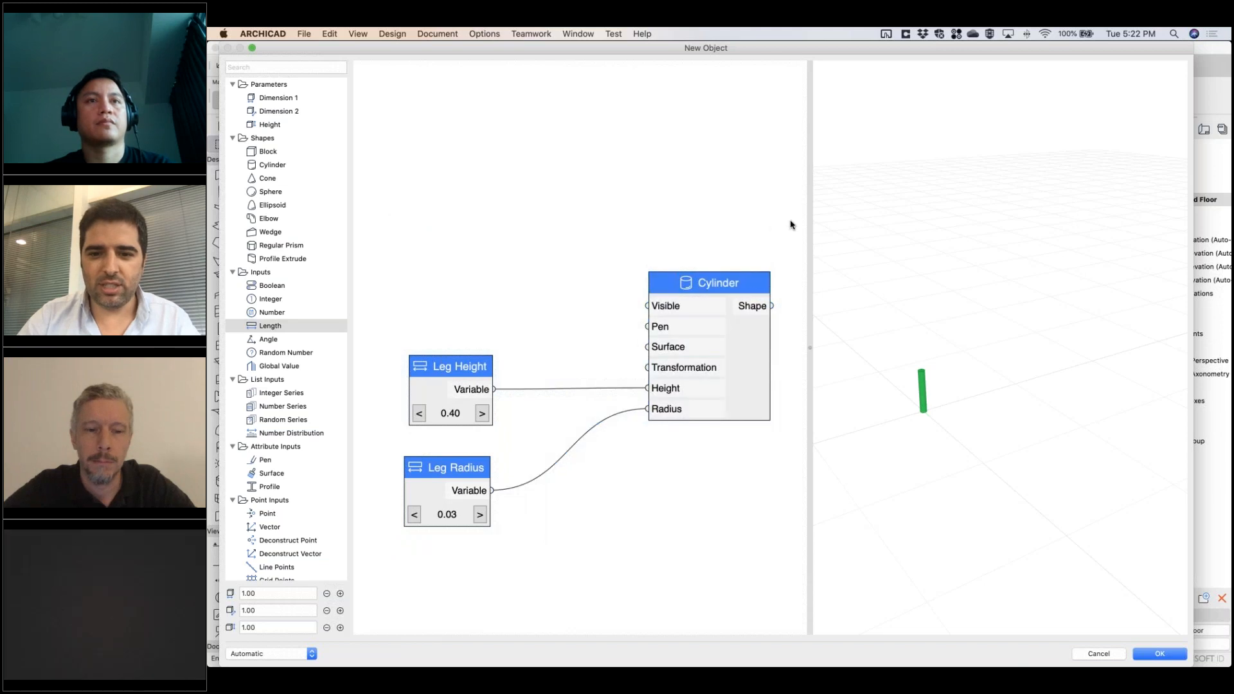
left_click_drag(796, 219, 529, 516)
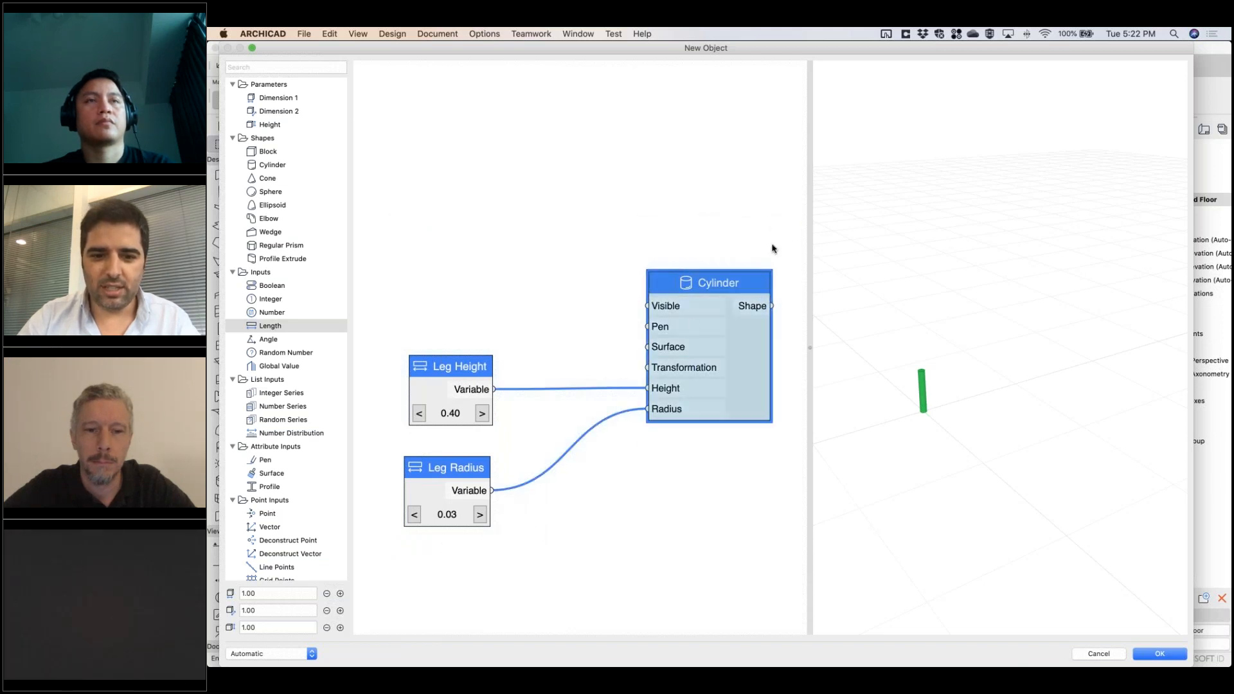
Step: Copy the Cylinder, Leg Height and Leg Radius nodes together and paste them into the empty graph area above the originals
left_click_drag(797, 226, 361, 542)
right_click(522, 276)
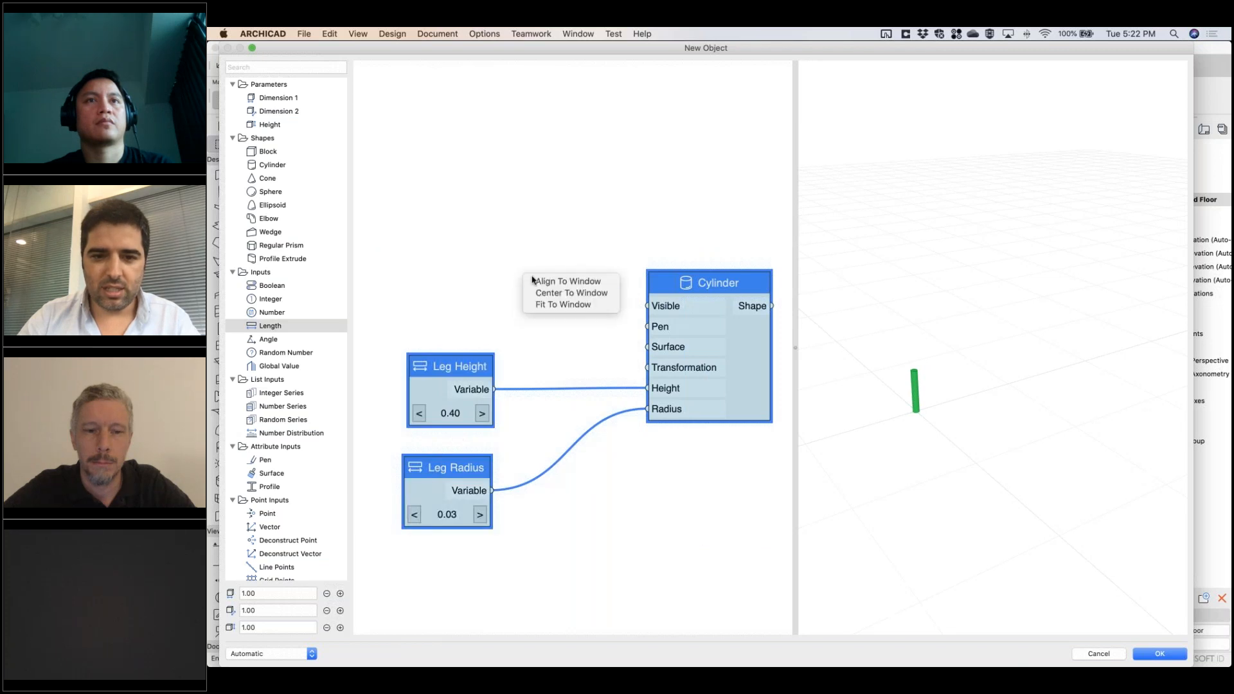
right_click(572, 341)
right_click(683, 281)
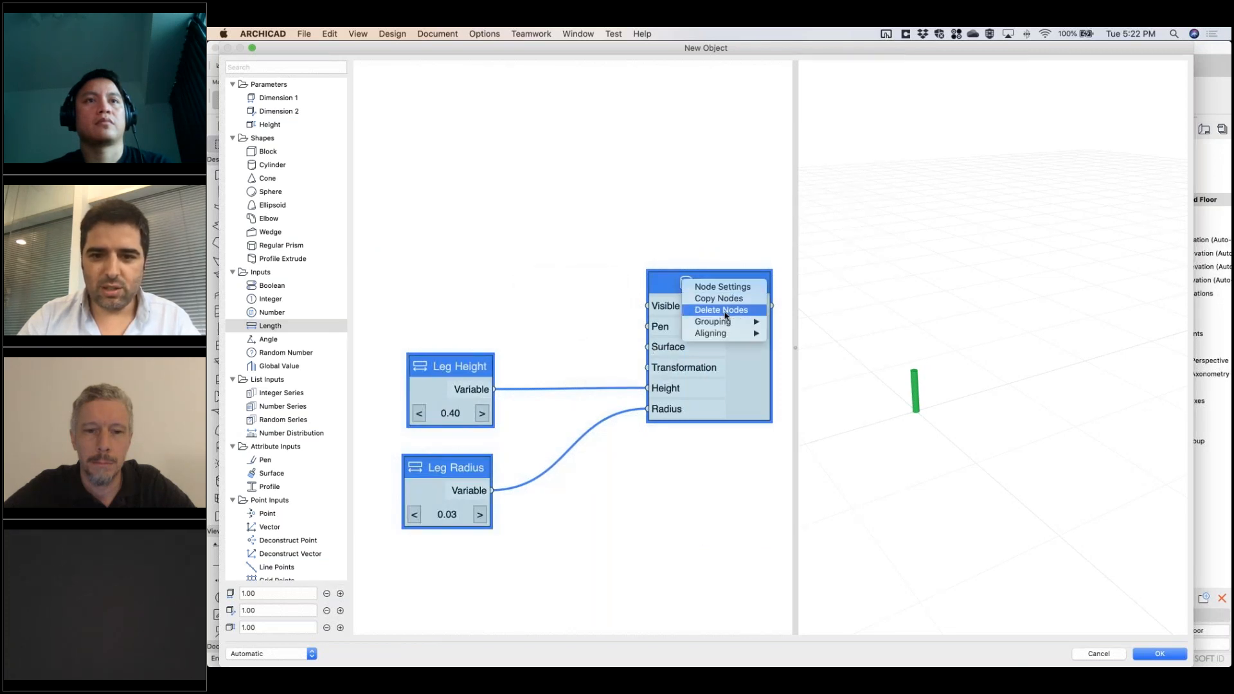
left_click(733, 300)
middle_click_drag(571, 344, 557, 529)
right_click(598, 161)
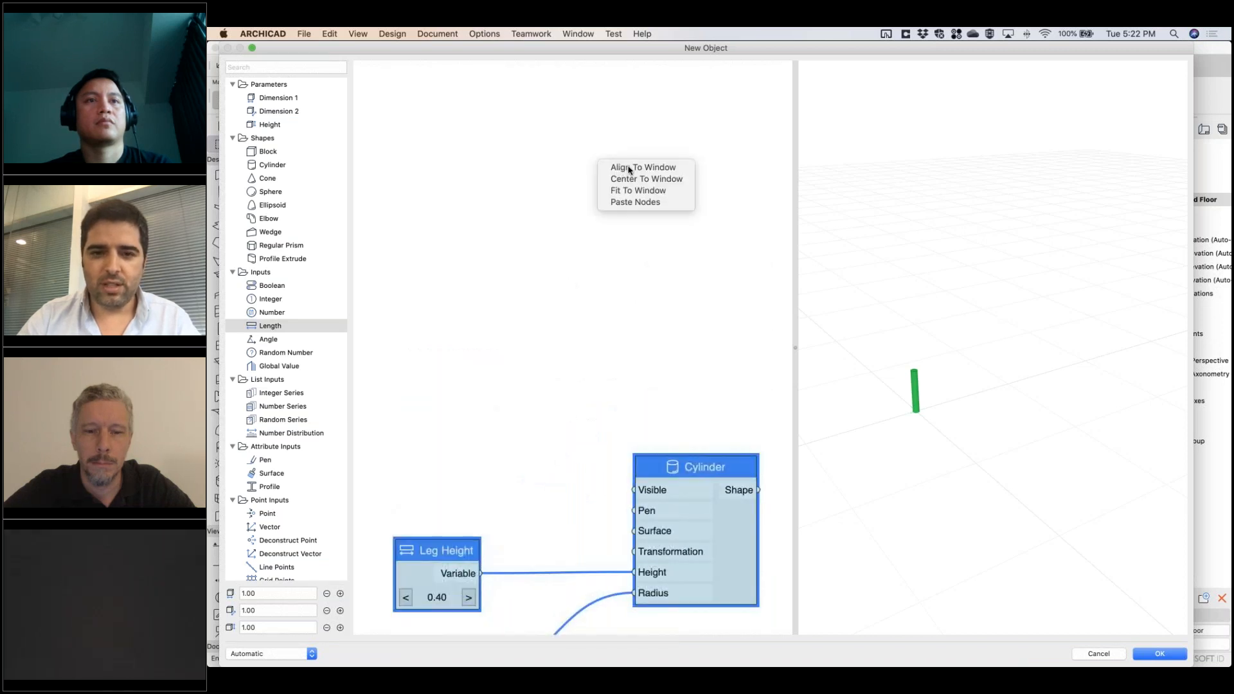
left_click(636, 202)
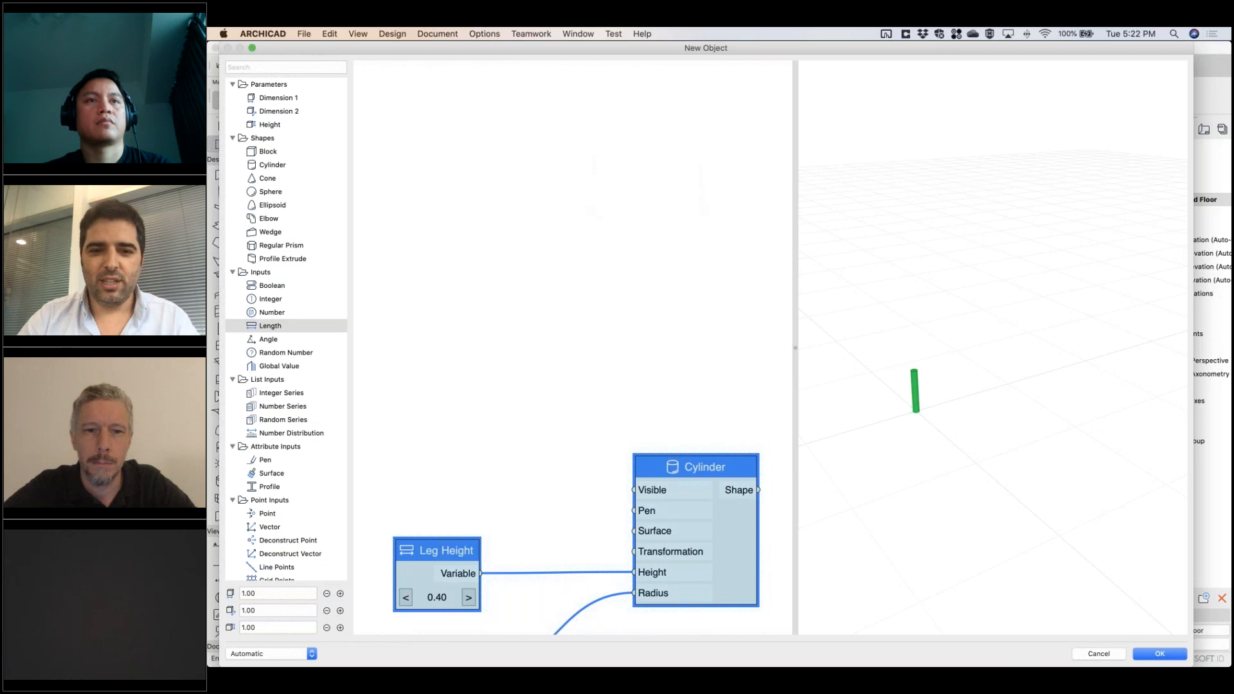
Step: Set the pasted node group apart, then rename the original Cylinder node as Post and the pasted one as Seat
left_click_drag(477, 191, 459, 268)
left_click(552, 222)
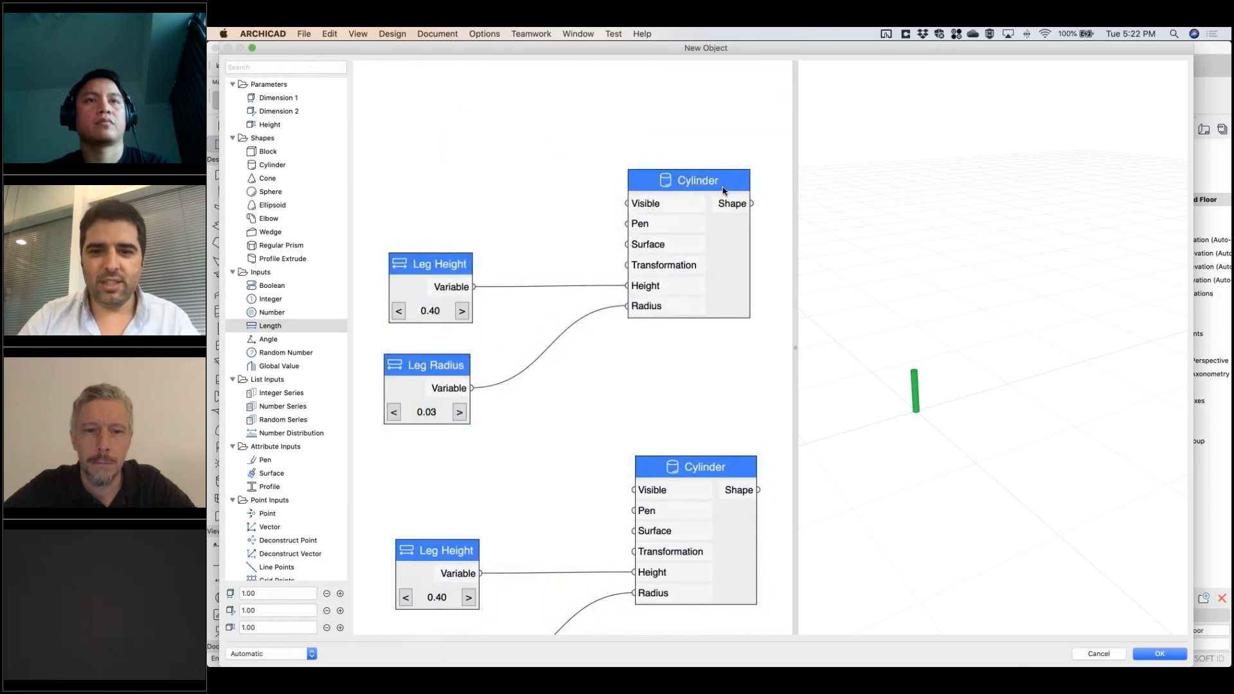
double_click(710, 473)
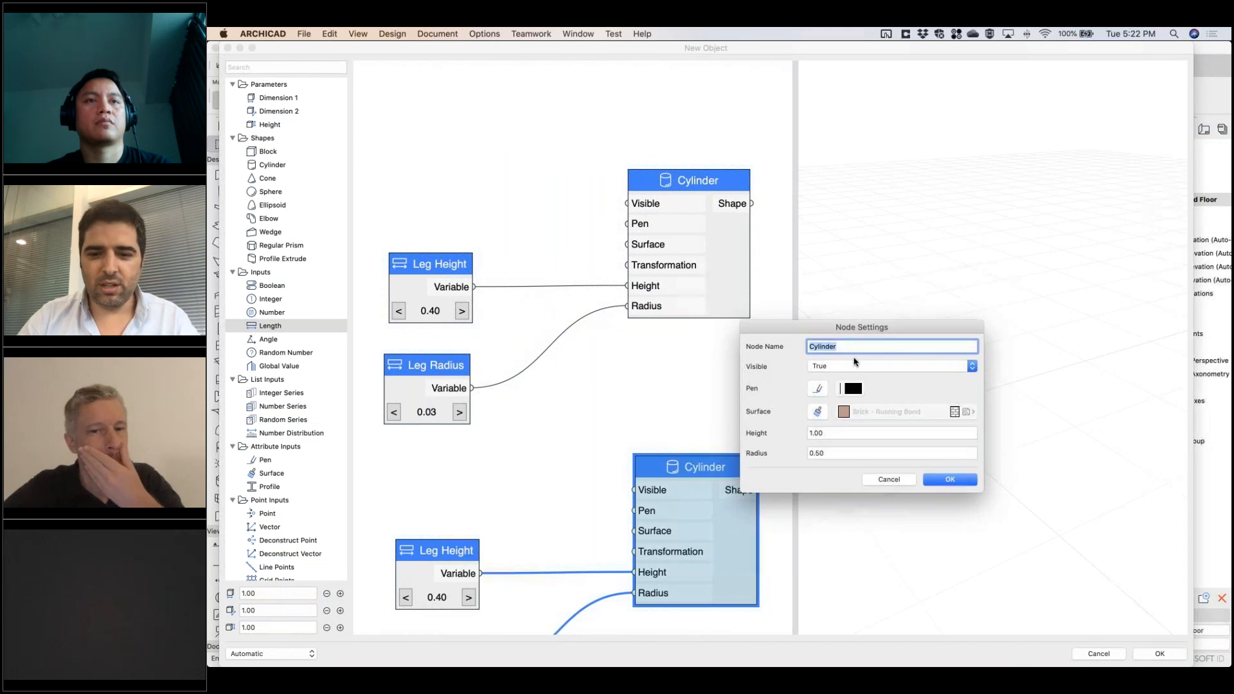
type("Post")
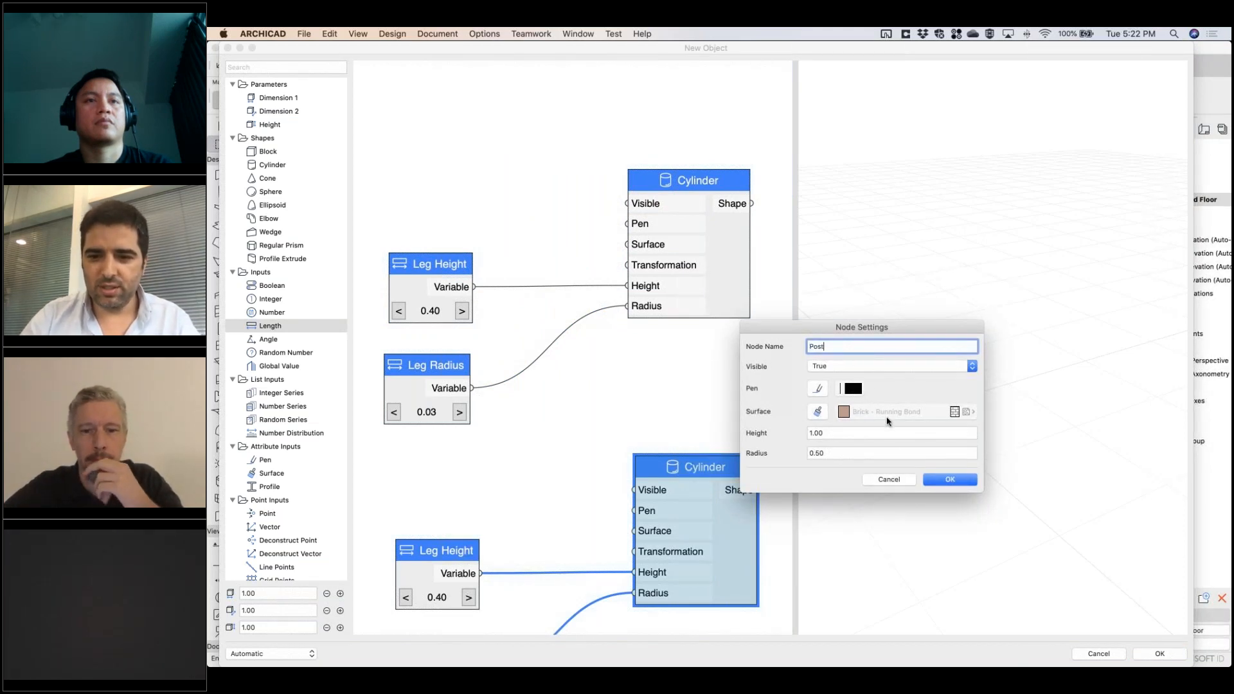
left_click(951, 480)
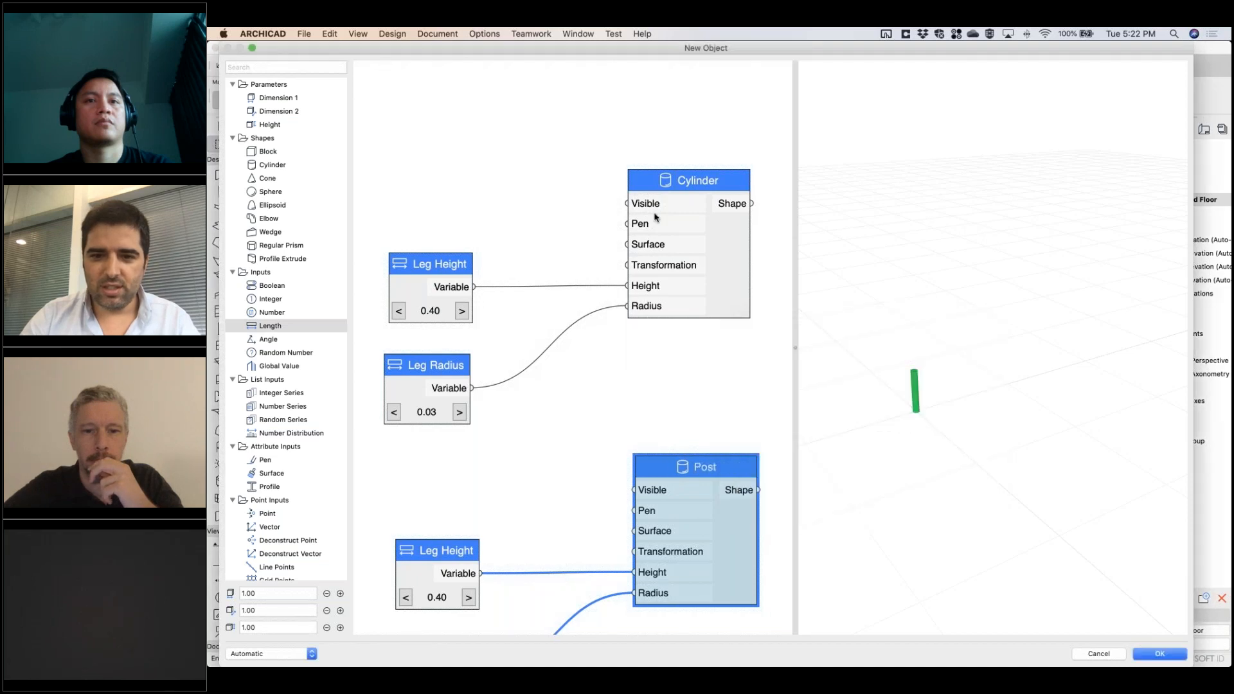
double_click(707, 184)
type("Seat")
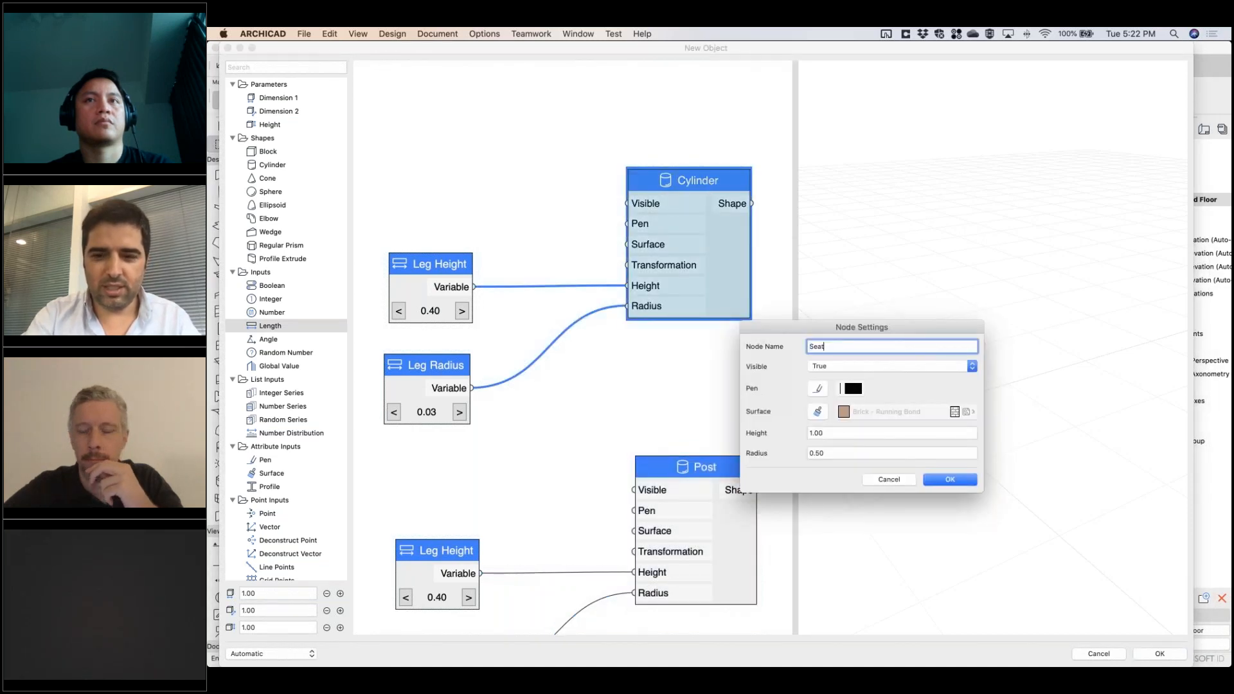
left_click(952, 482)
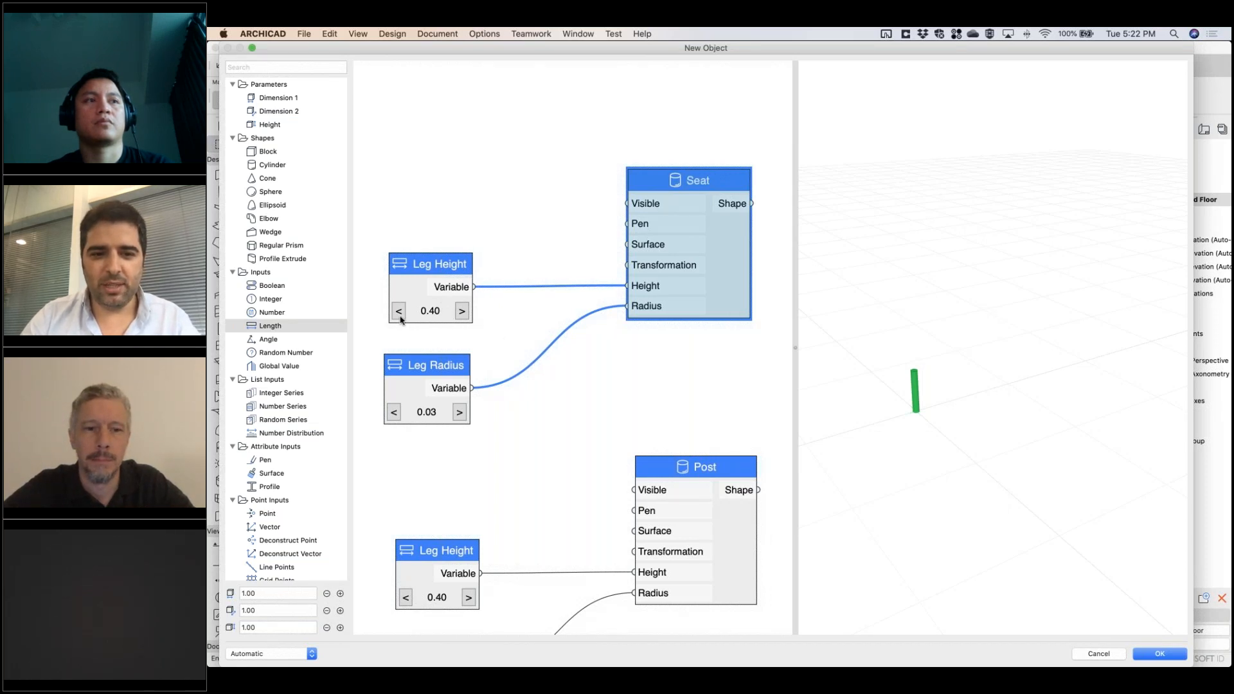
Step: Rename the Length node feeding the Seat's Height and its parameter as Seat Height, and set its value to 0.04
left_click(440, 270)
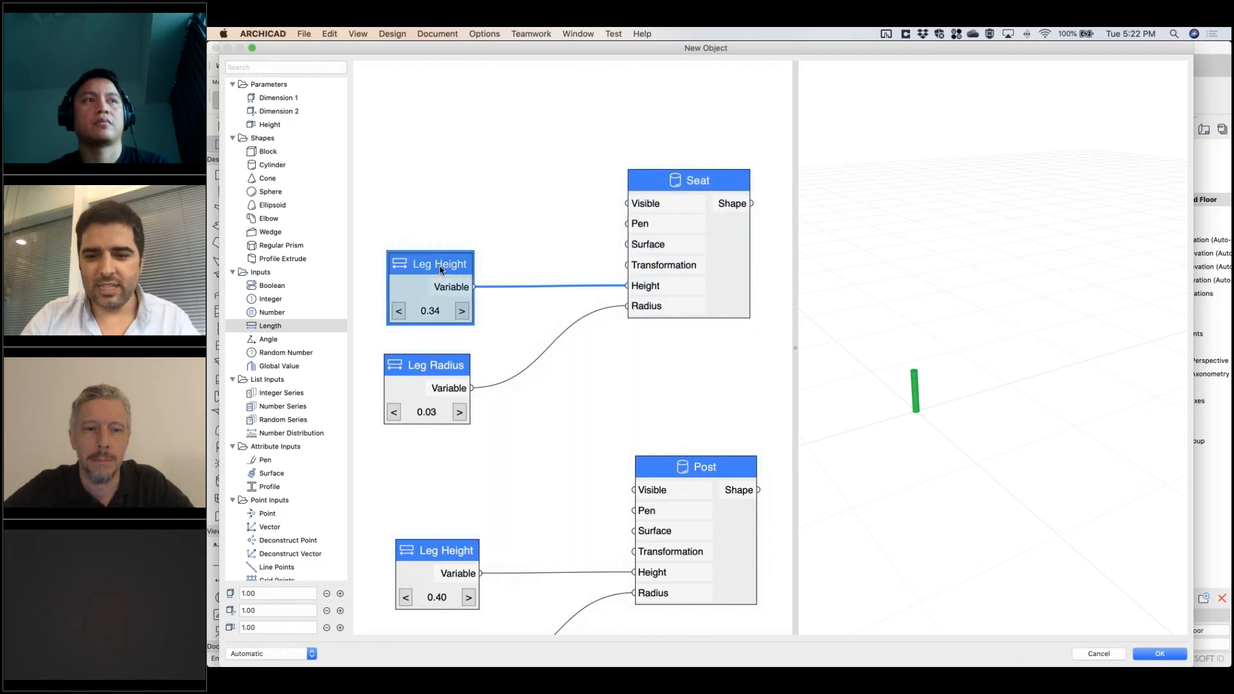
double_click(440, 270)
double_click(819, 347)
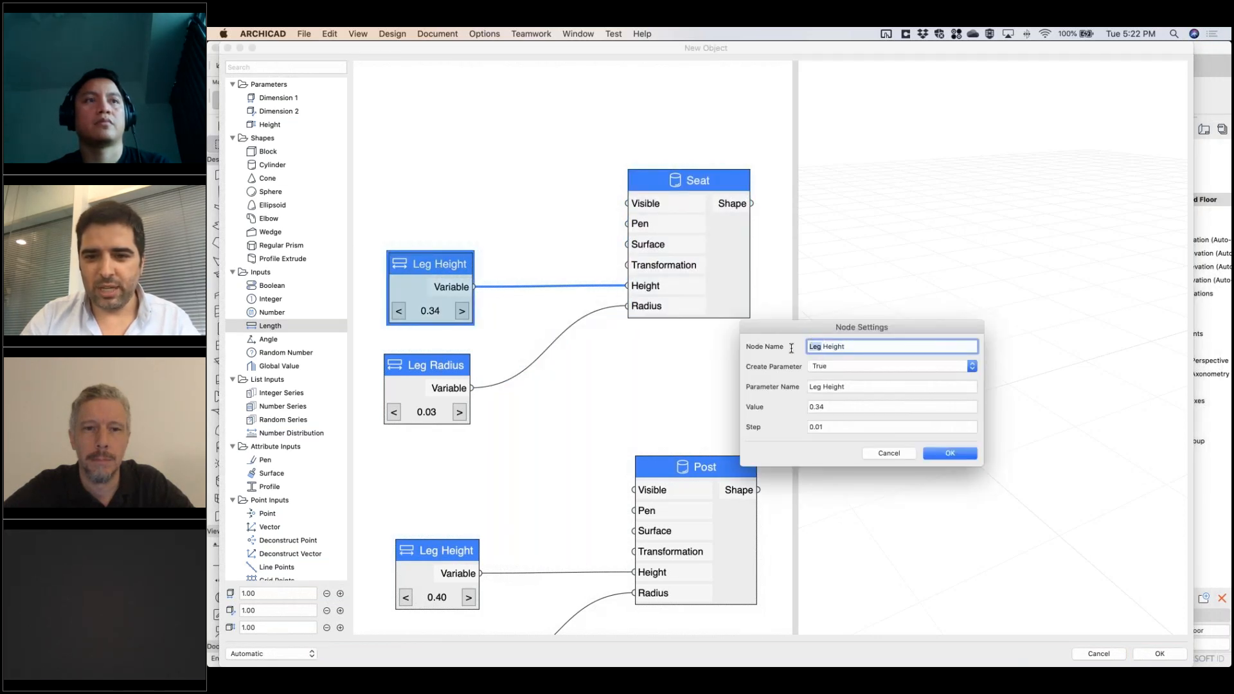
type("Seat")
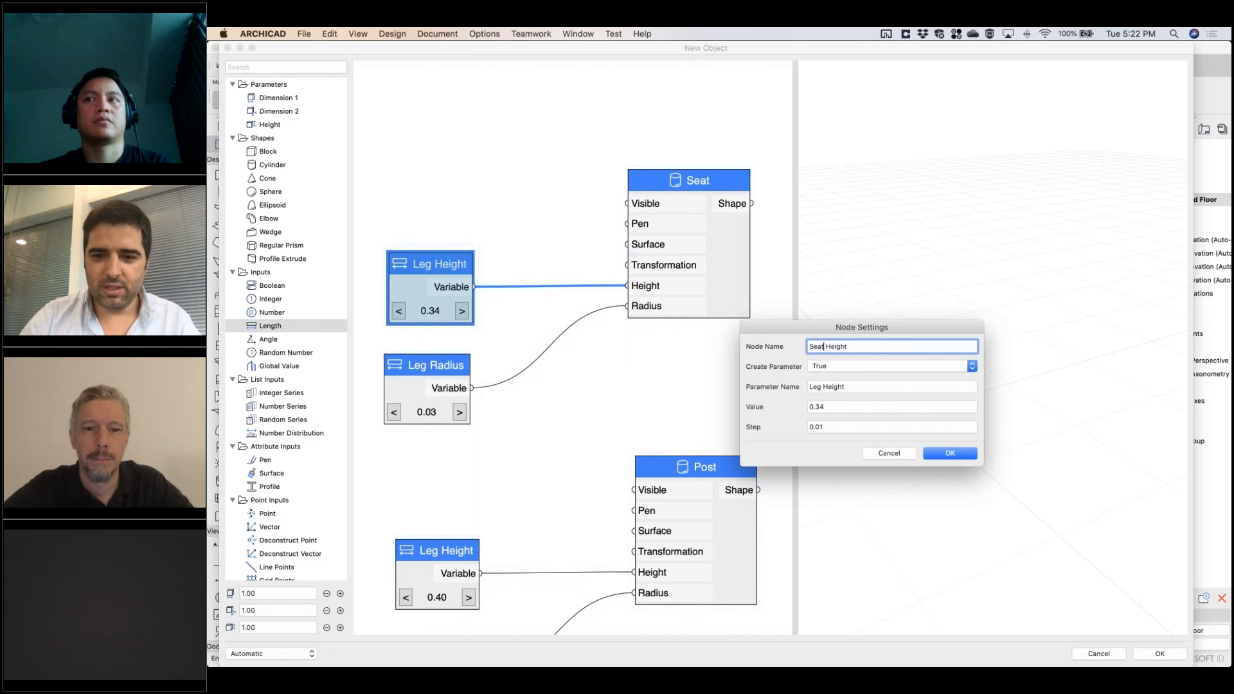
double_click(815, 387)
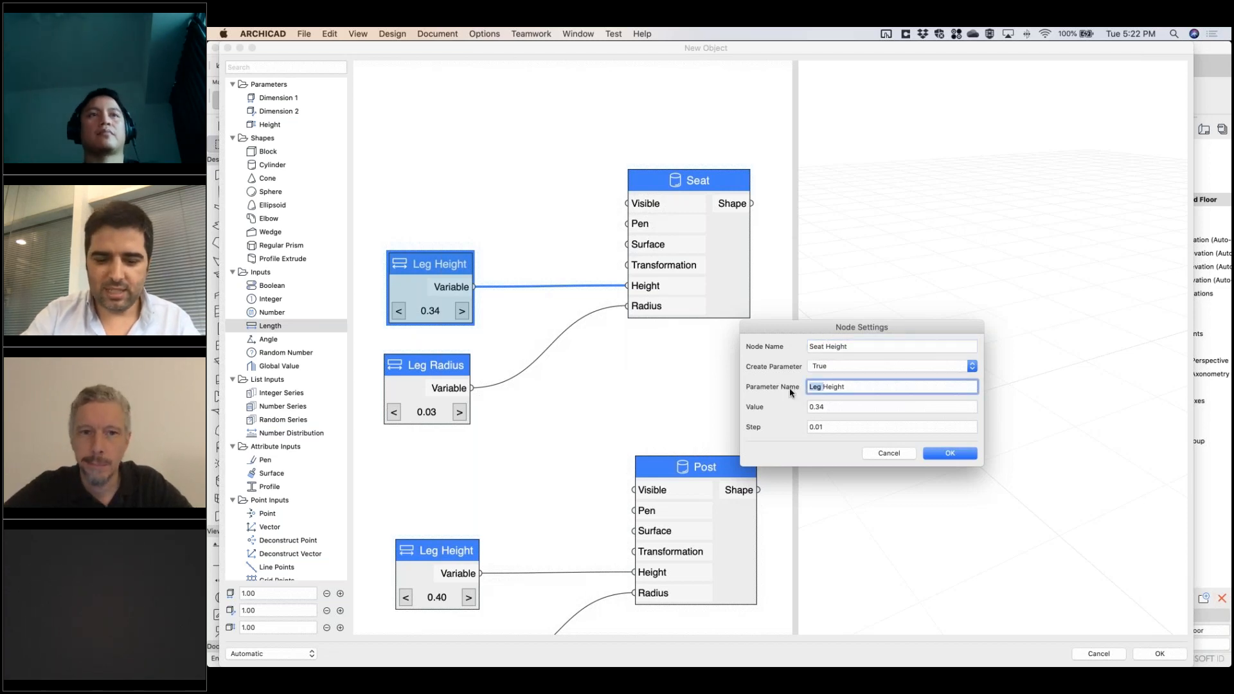
type("Seat")
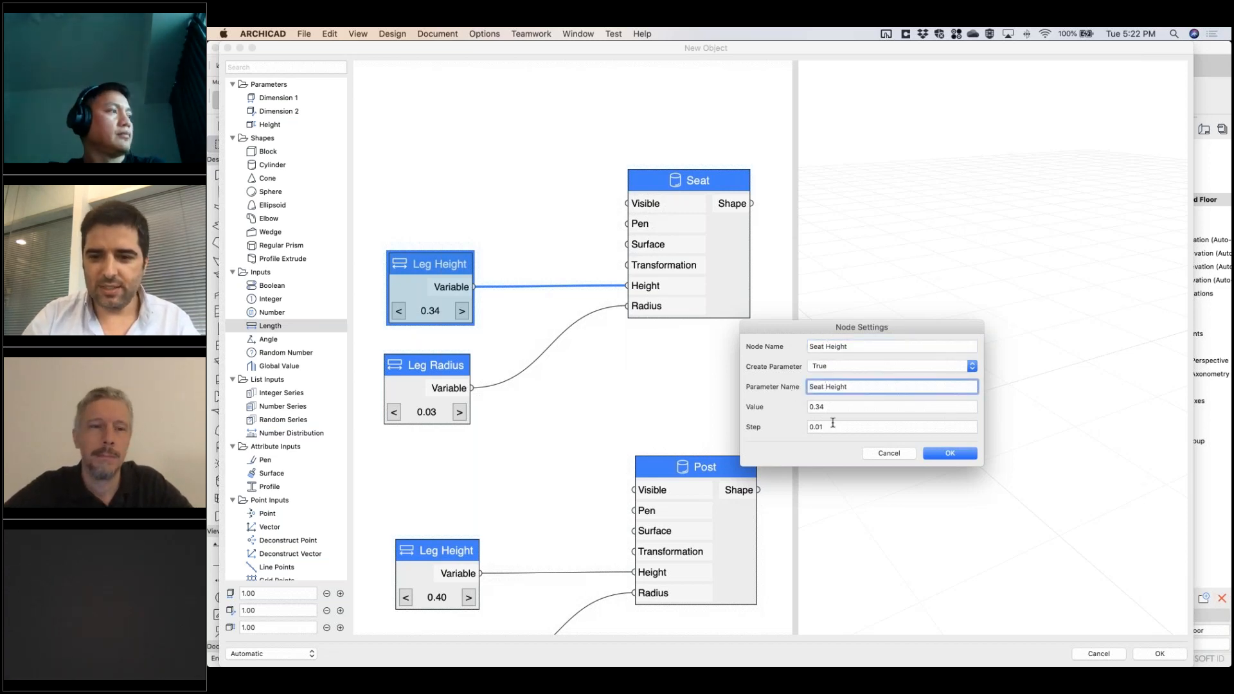
double_click(816, 407)
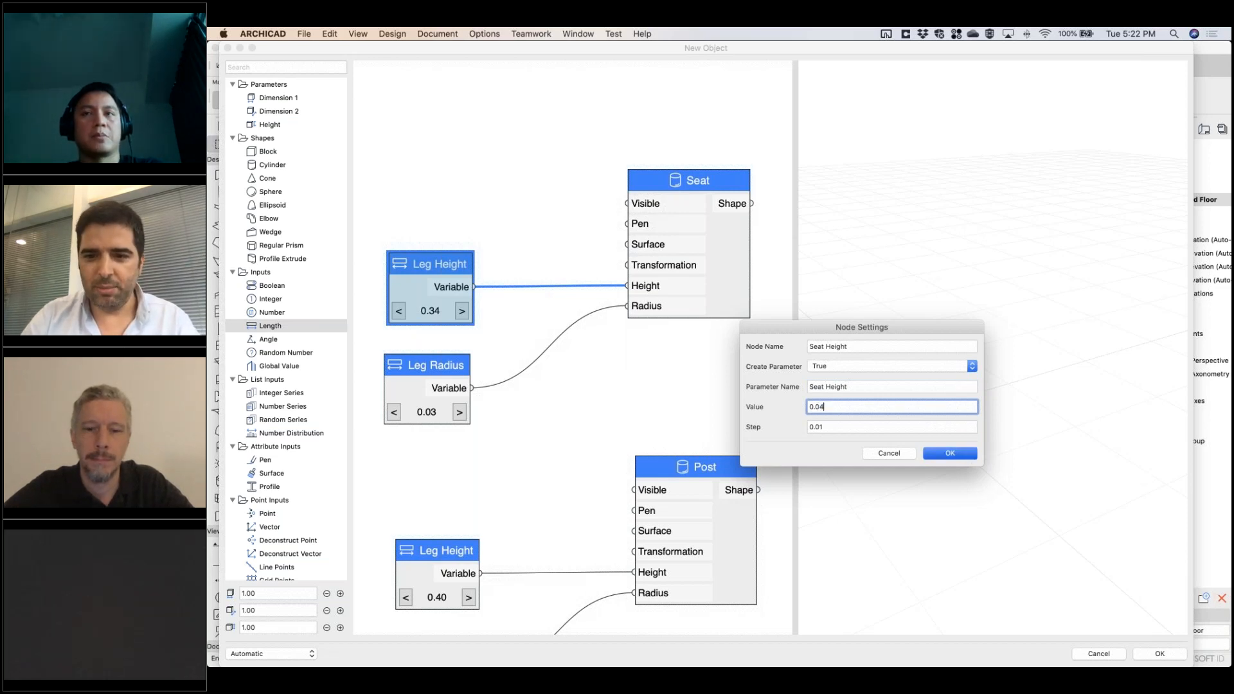
left_click(969, 457)
left_click(500, 417)
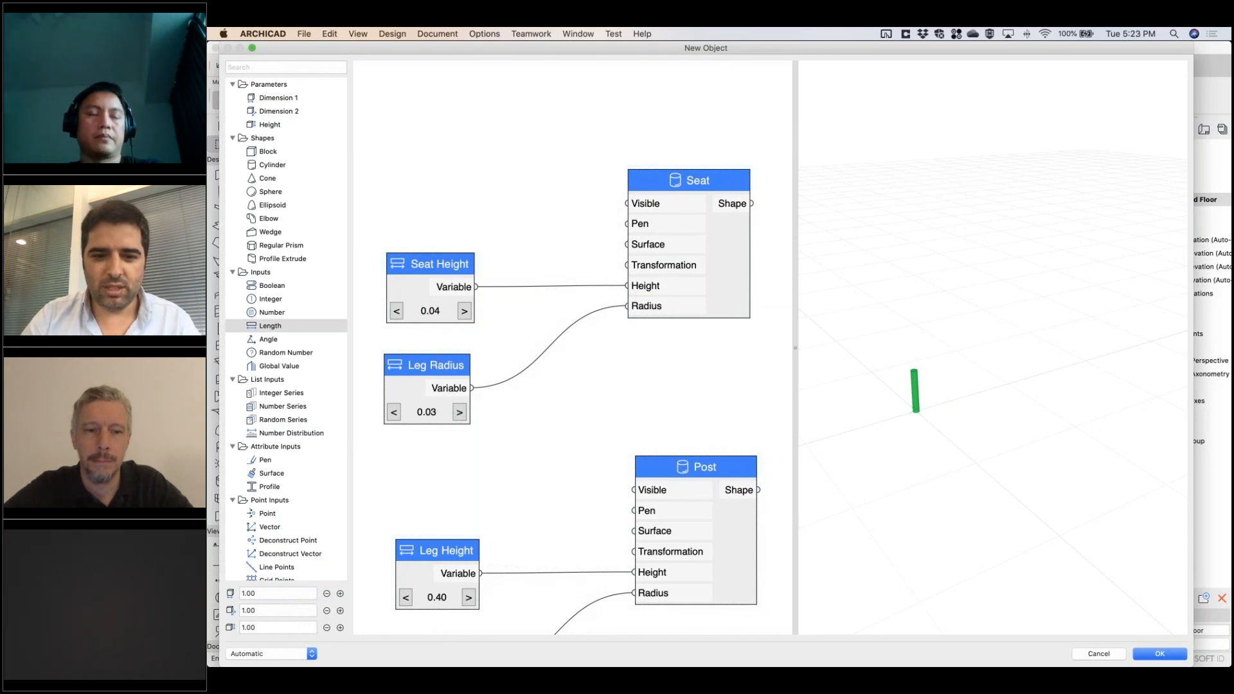
Step: Set the Leg Radius node feeding the Seat to a value of 0.20
double_click(429, 366)
left_click(819, 406)
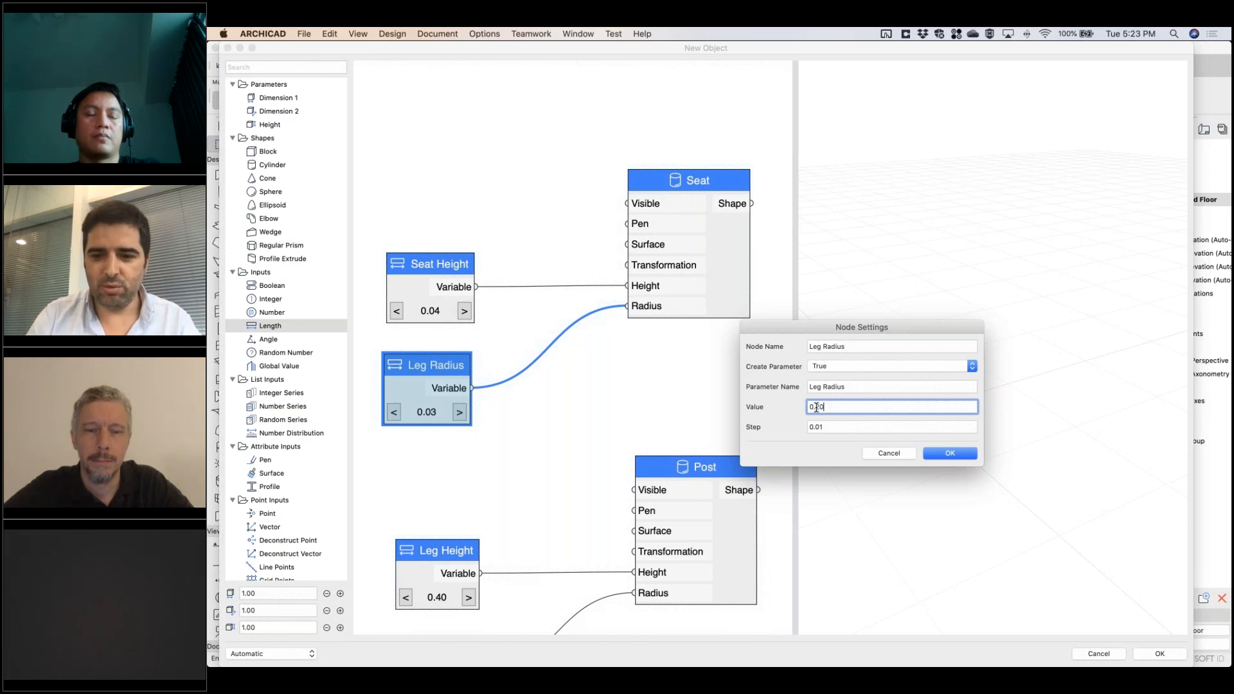
left_click(951, 453)
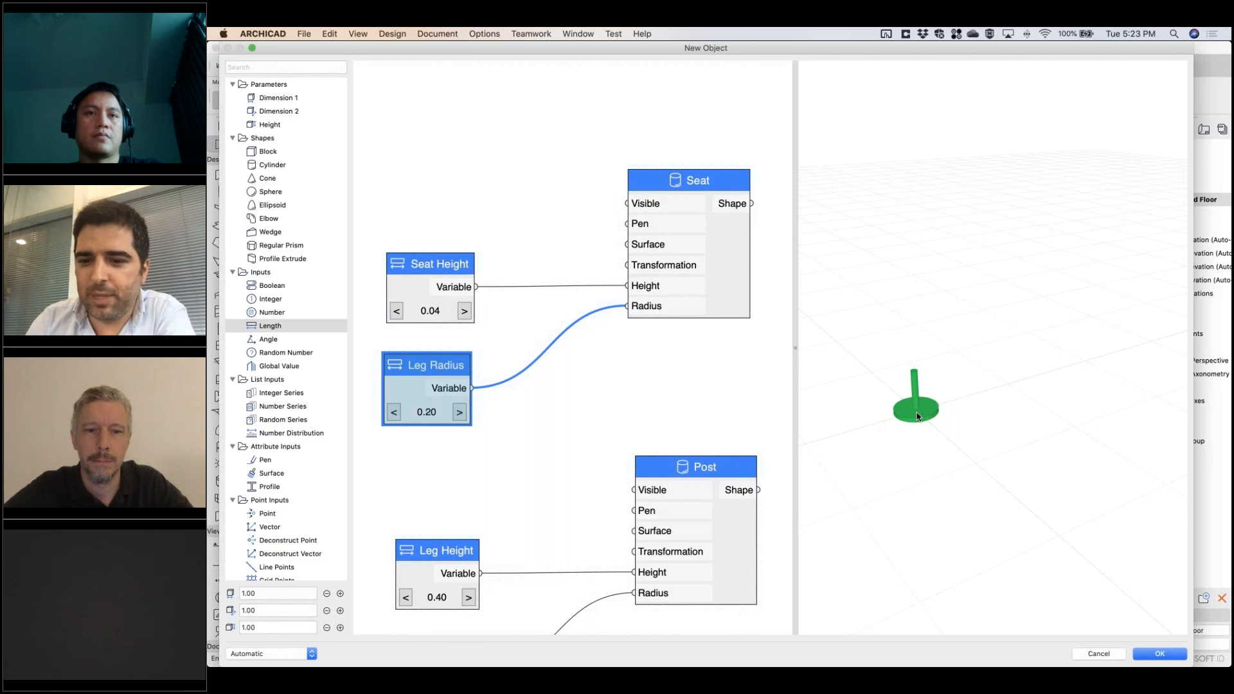
scroll(917, 416, "up", 5)
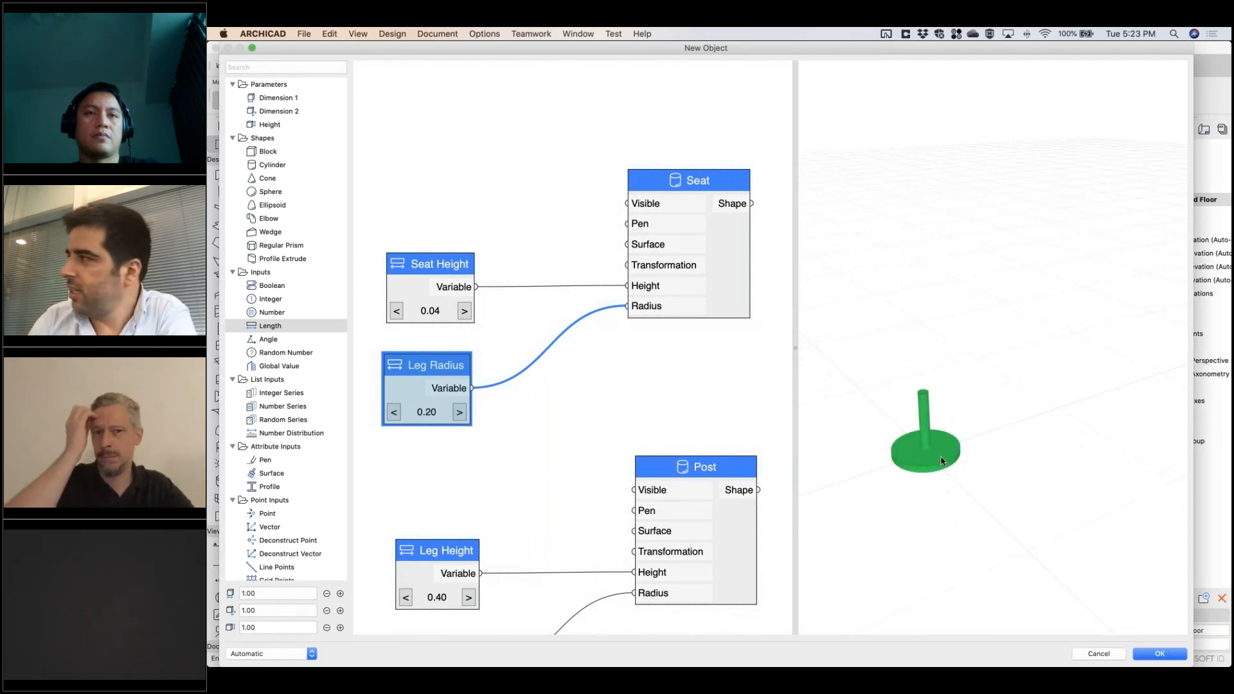
scroll(926, 463, "up", 3)
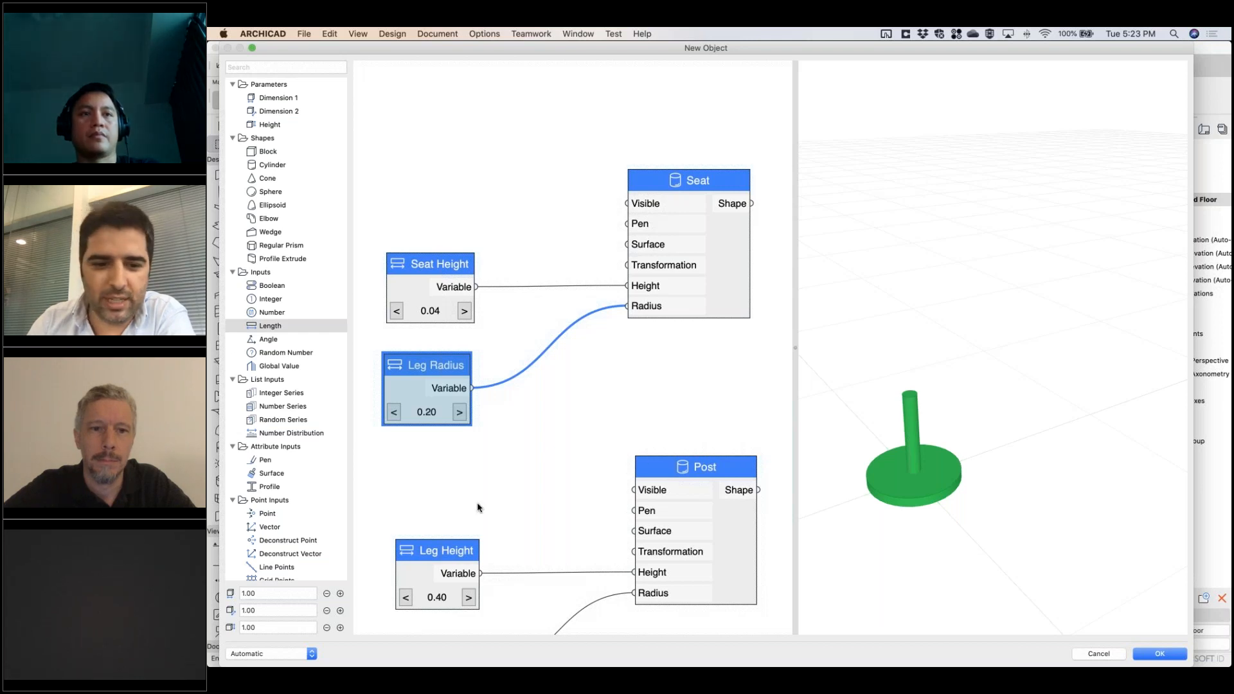
Step: Place a Move transformation node beside the Post and Seat nodes and connect the Leg Height variable to its Offset Z
scroll(499, 358, "up", 5)
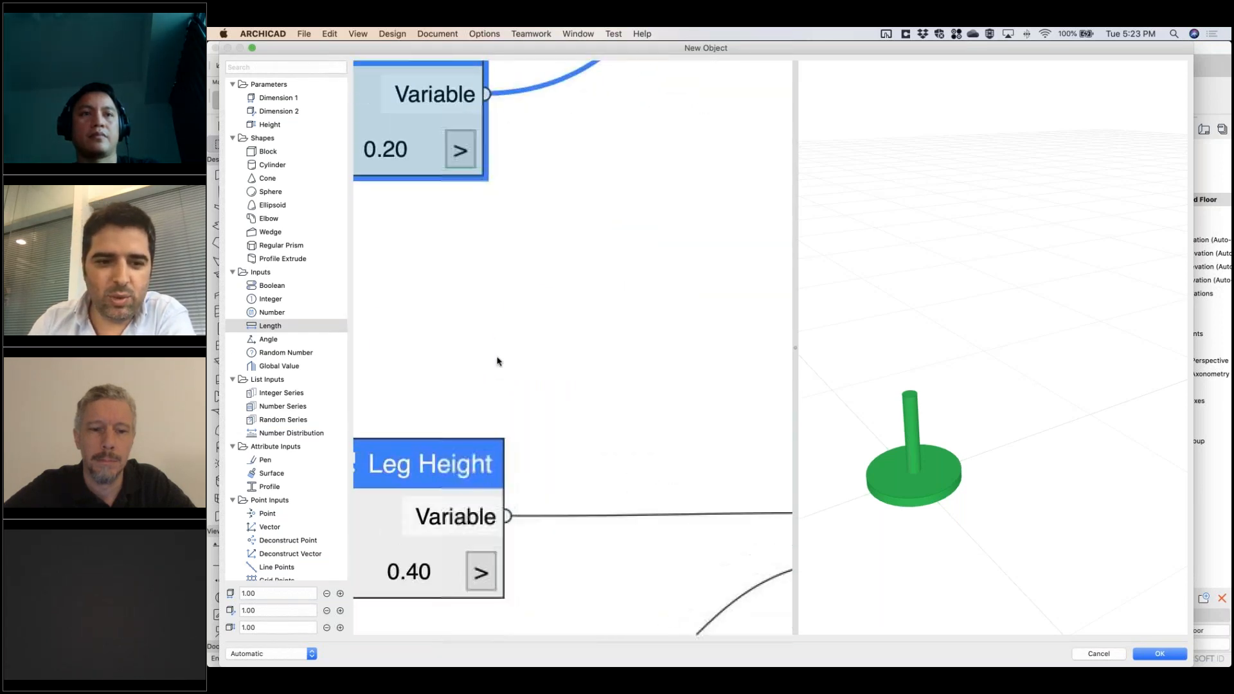
scroll(499, 360, "down", 6)
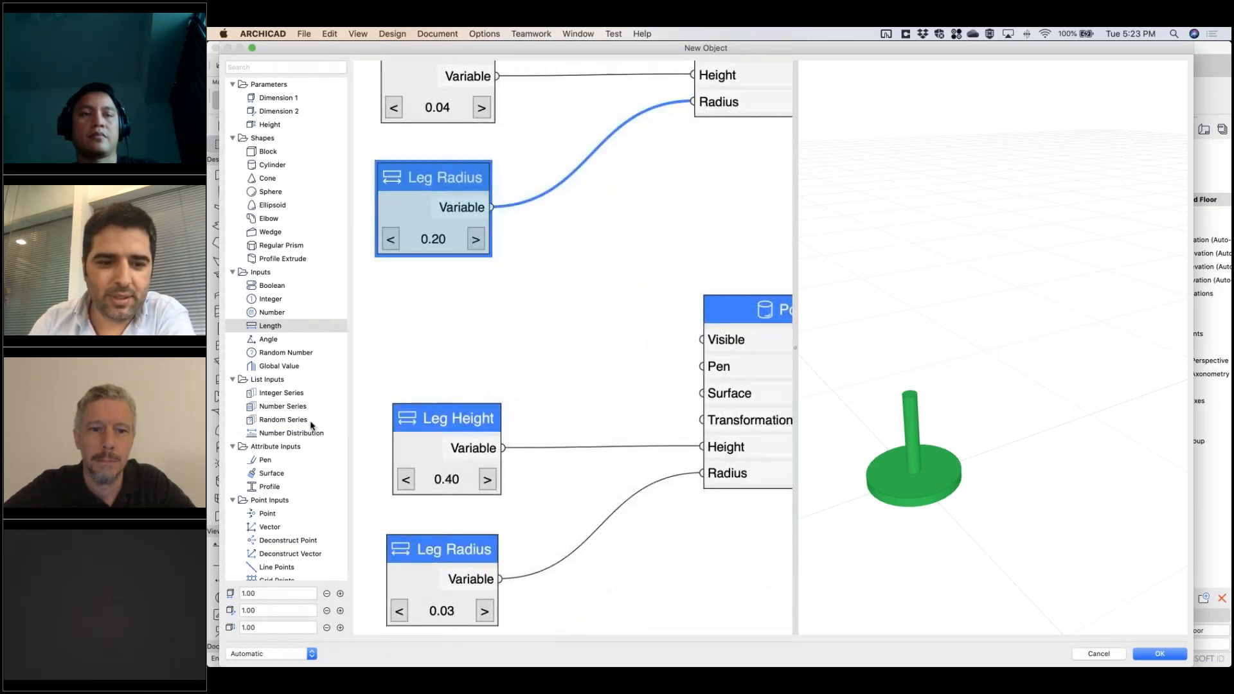
scroll(311, 425, "down", 8)
scroll(311, 425, "down", 3)
left_click_drag(268, 346, 695, 222)
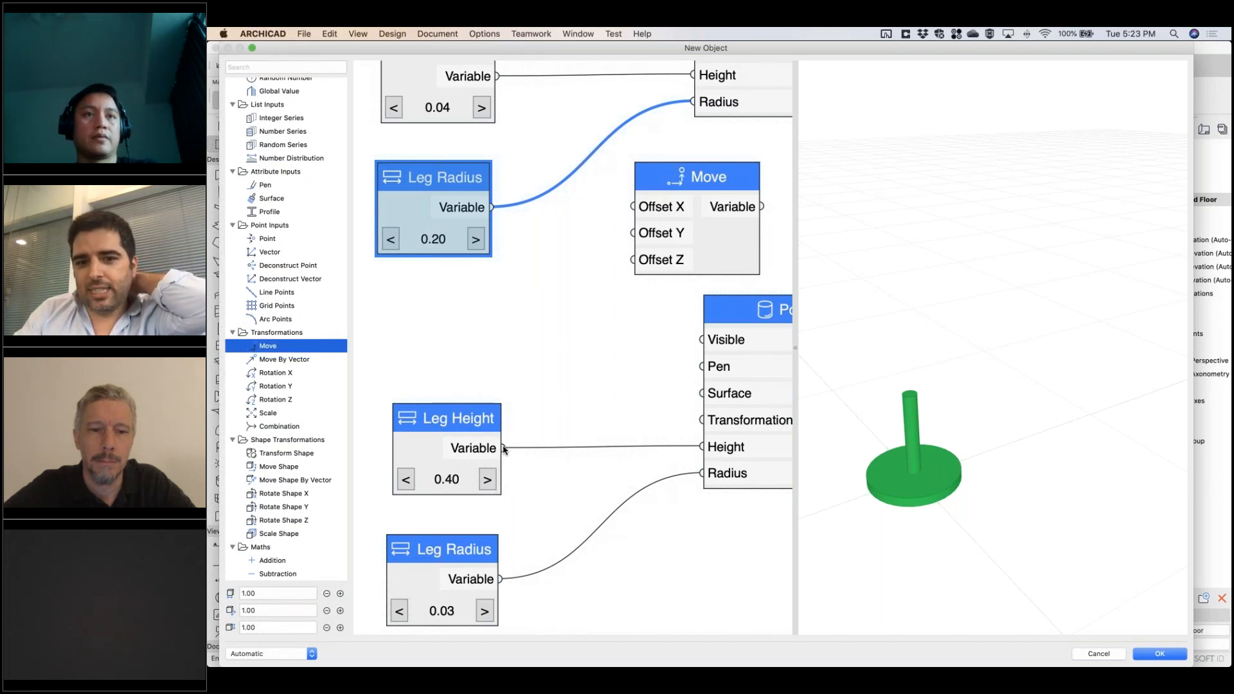
left_click_drag(503, 448, 635, 261)
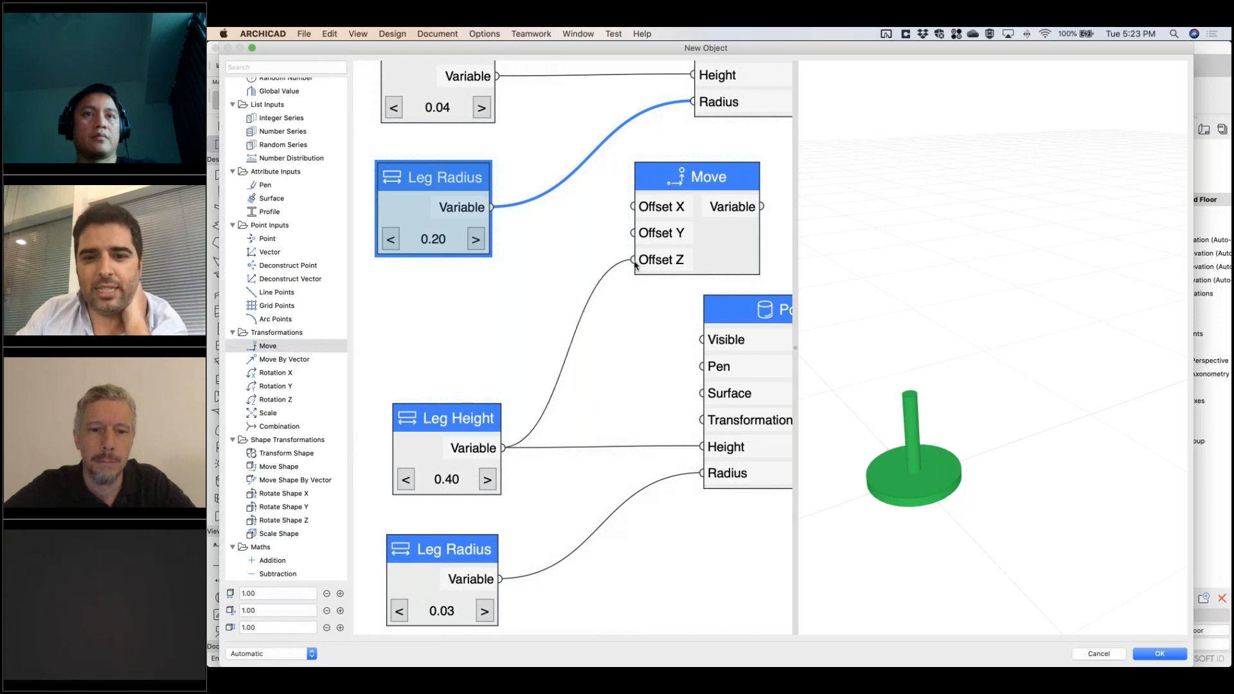
Step: Connect the Move node's output to the Seat's Transformation input and spread the Move and Seat nodes apart
scroll(609, 402, "up", 5)
scroll(609, 402, "right", 4)
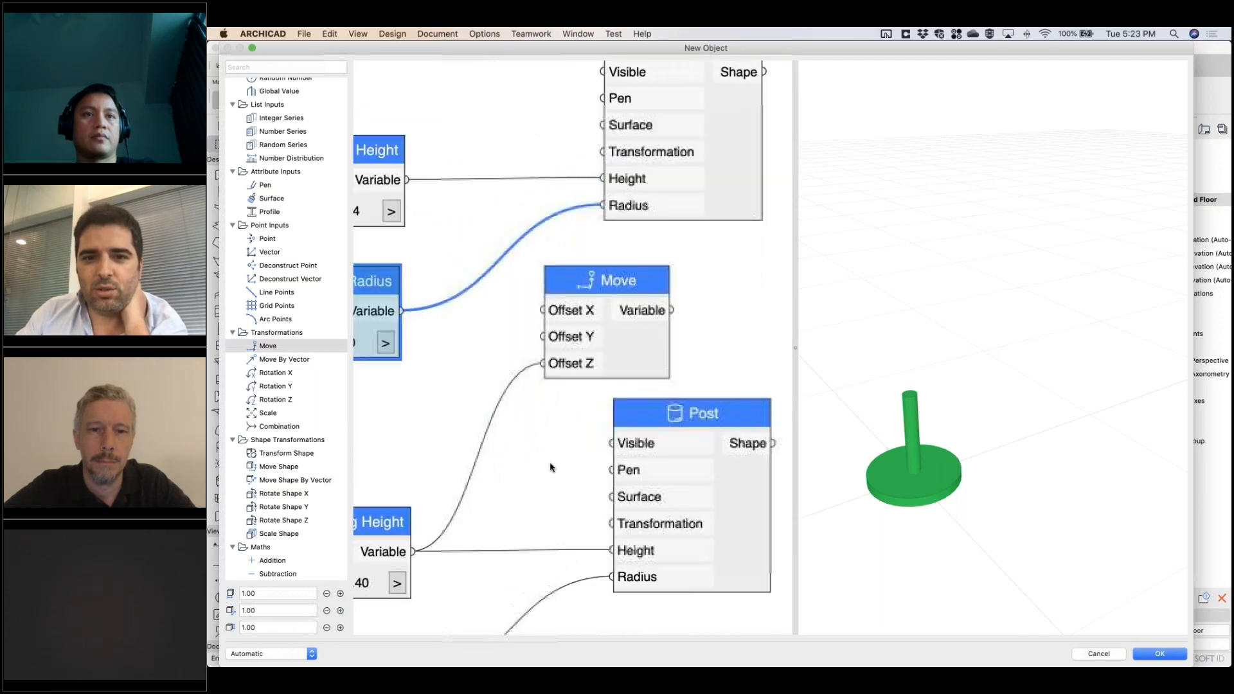
left_click_drag(672, 310, 603, 152)
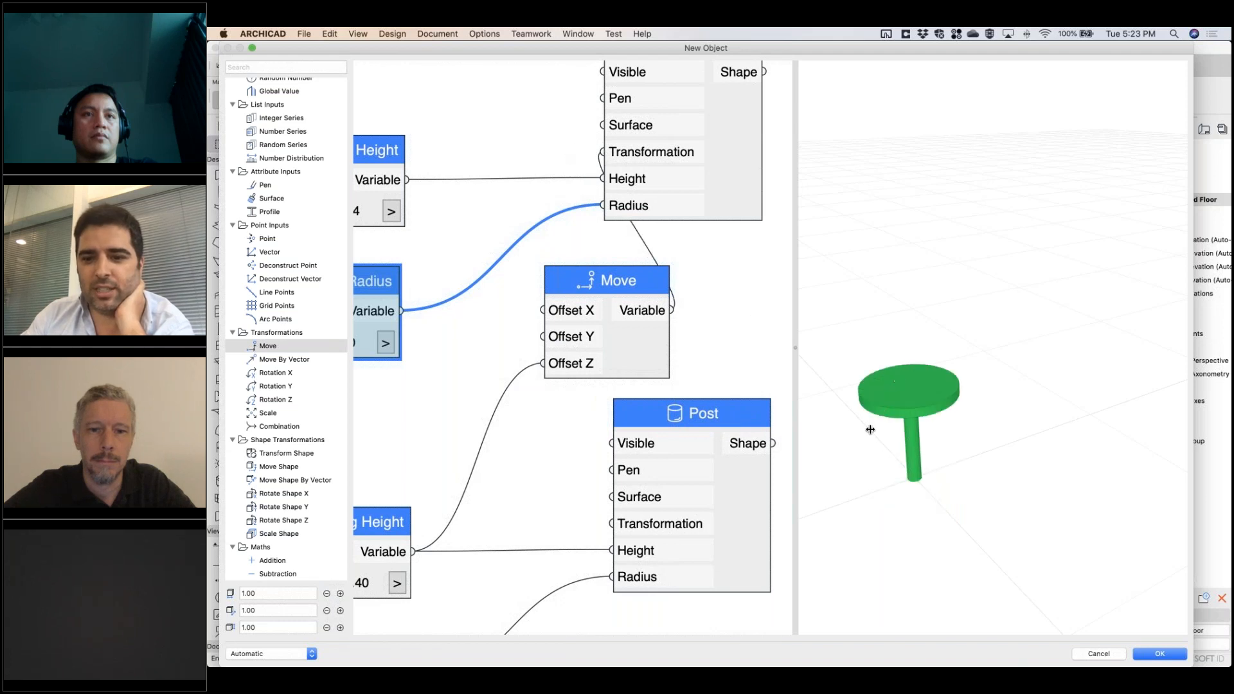
left_click_drag(660, 281, 569, 296)
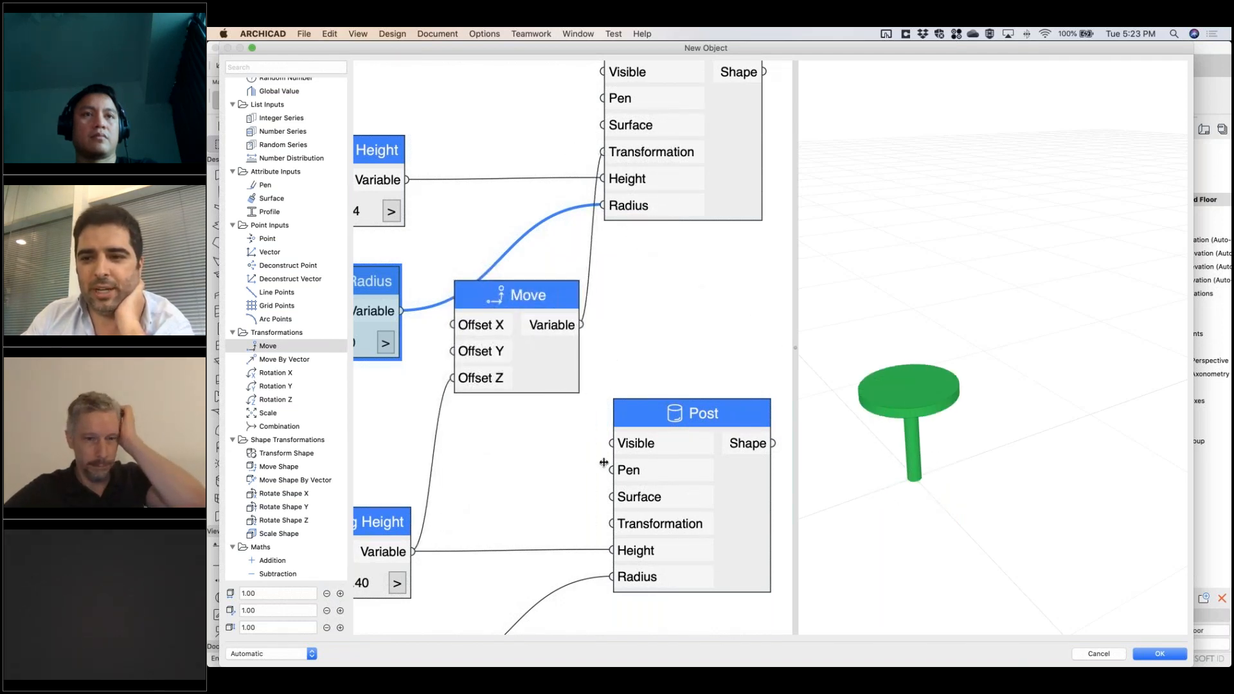
scroll(592, 502, "up", 8)
scroll(592, 501, "right", 1)
left_click_drag(713, 218, 771, 219)
scroll(645, 457, "down", 4)
scroll(645, 457, "left", 2)
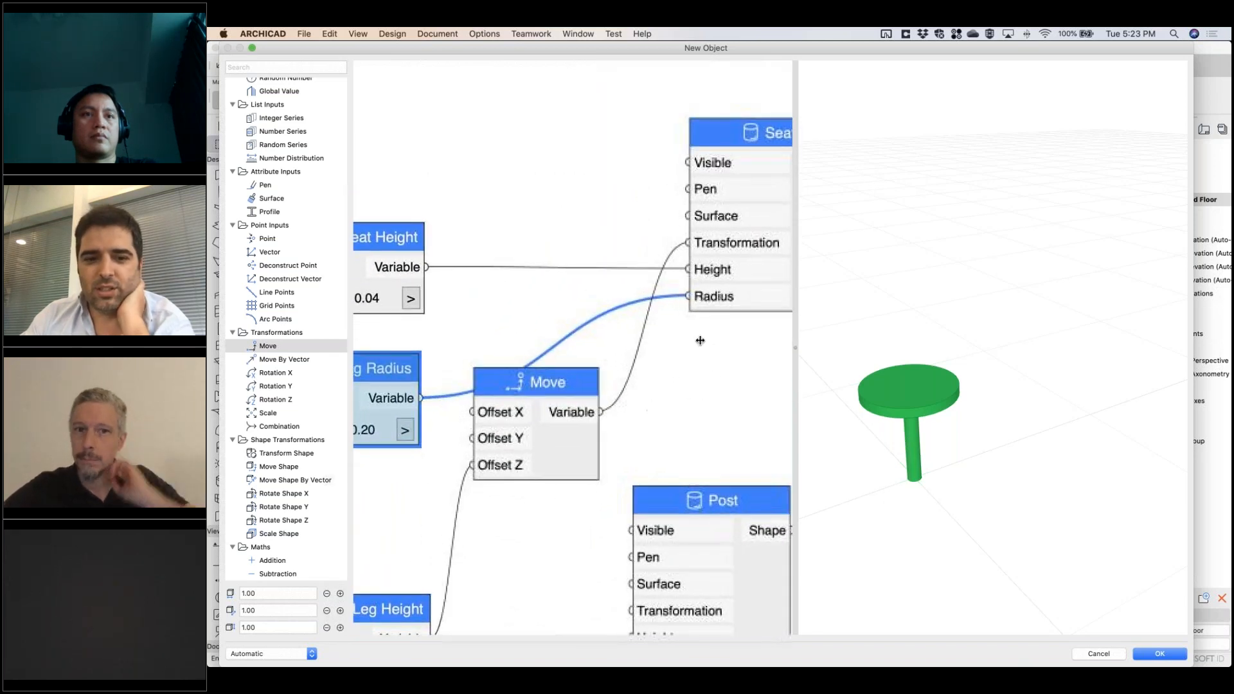
Step: Lower the Leg Height value in small increments and raise it back to 0.40 to test the seat's movement
scroll(699, 339, "down", 5)
scroll(699, 339, "left", 2)
left_click(405, 560)
left_click(405, 561)
left_click(405, 561)
left_click(405, 561)
left_click(405, 561)
left_click(405, 561)
left_click(406, 560)
left_click(405, 561)
left_click(405, 561)
left_click(485, 561)
left_click(486, 561)
left_click(486, 562)
left_click(485, 561)
left_click(486, 562)
left_click(486, 562)
left_click(485, 561)
left_click(485, 561)
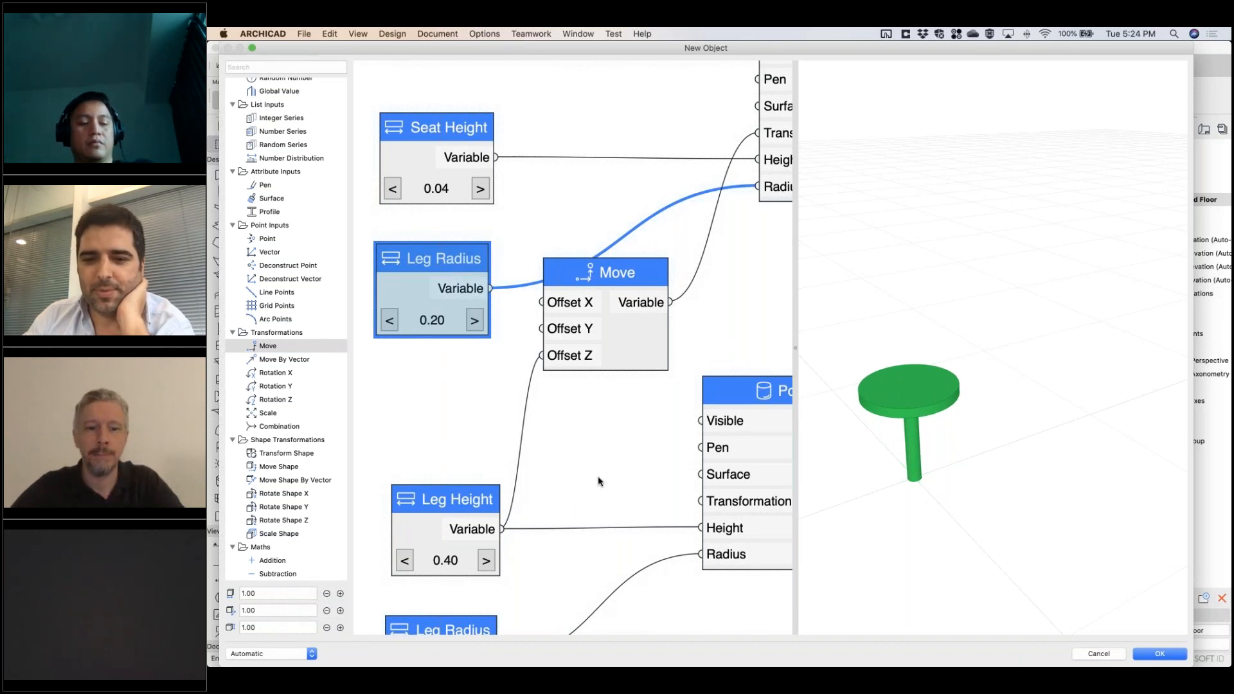
Step: Shift the Move node farther from the Leg Radius node to tidy the graph
left_click_drag(641, 284, 691, 279)
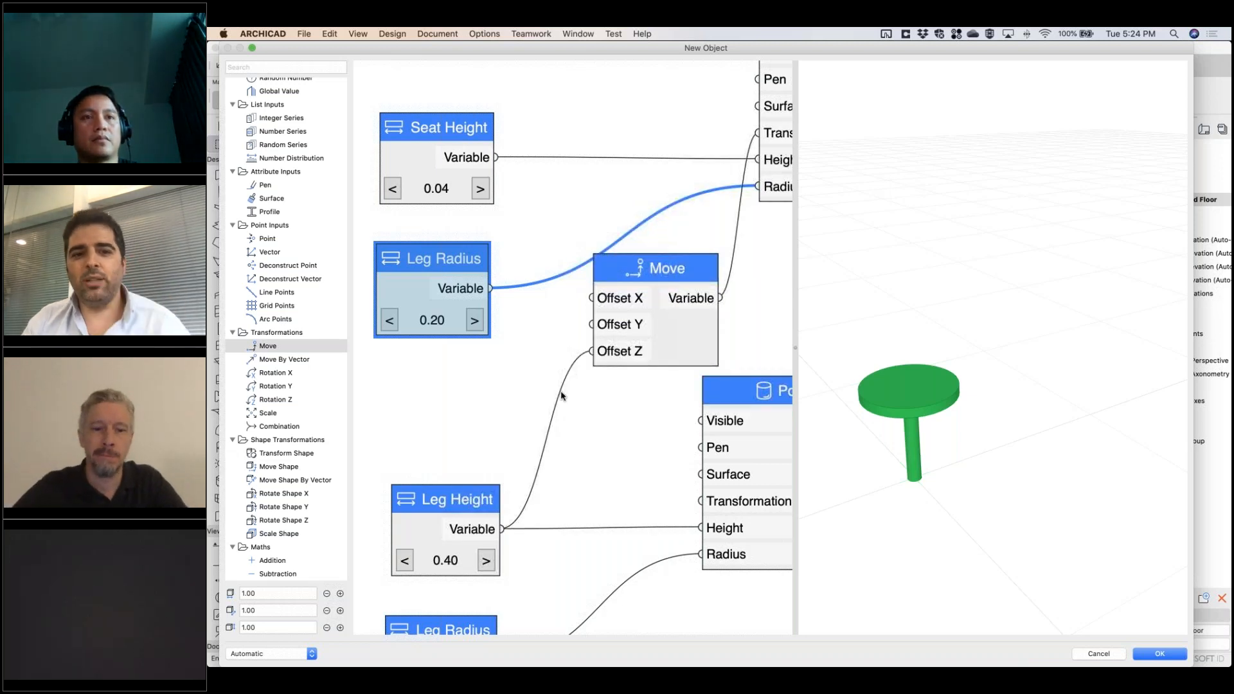
scroll(561, 395, "up", 3)
scroll(561, 395, "down", 3)
scroll(562, 395, "up", 2)
scroll(561, 396, "down", 4)
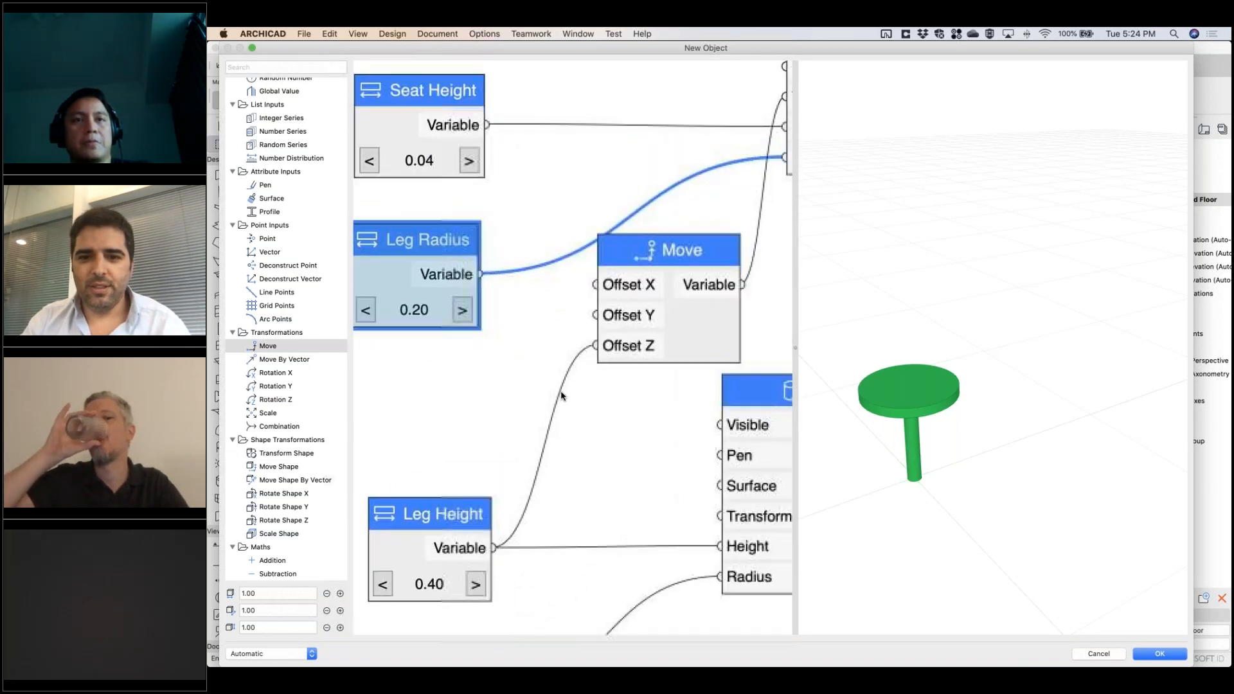
scroll(563, 396, "down", 3)
scroll(563, 396, "up", 3)
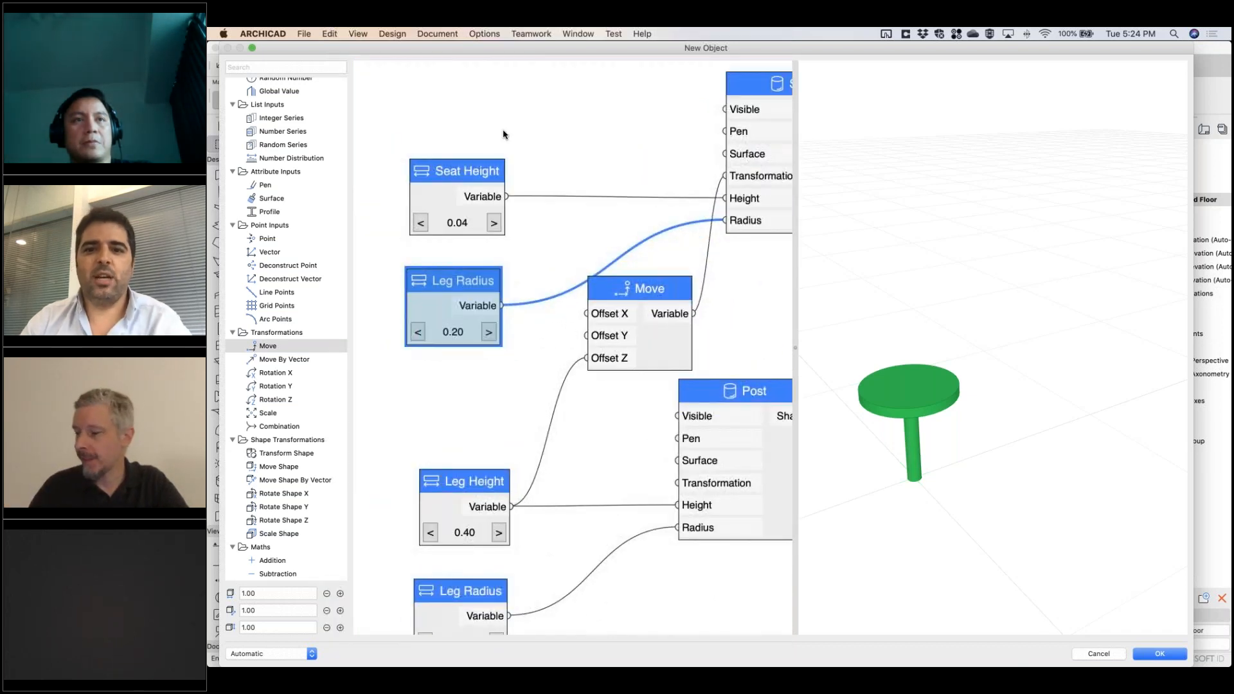
Step: Search the nodes for "pen" and add a Pen node above the Seat Height node
middle_click_drag(513, 204, 464, 270)
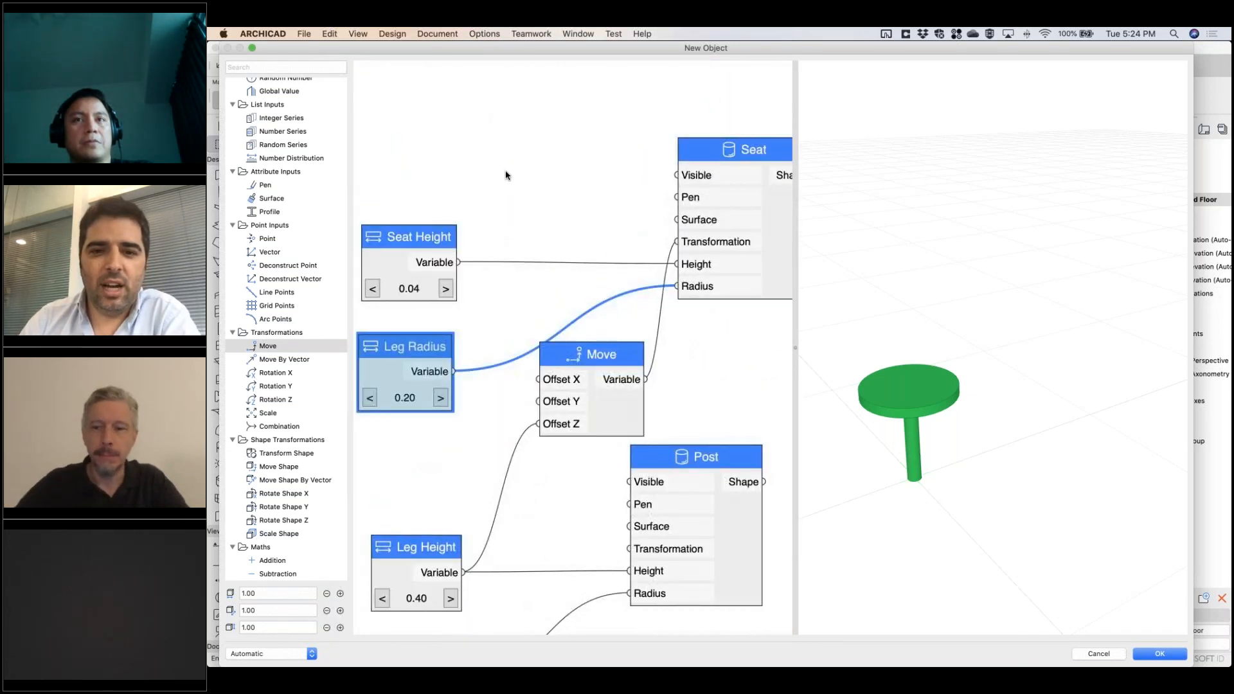
double_click(526, 166)
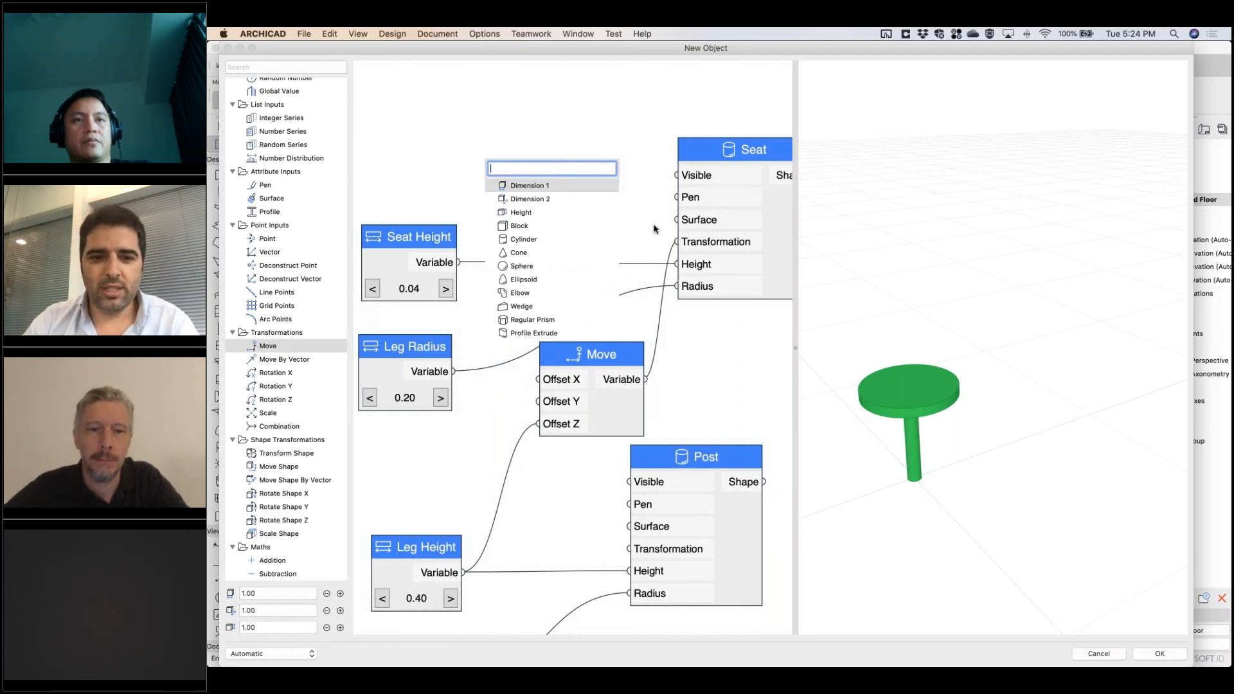
double_click(535, 129)
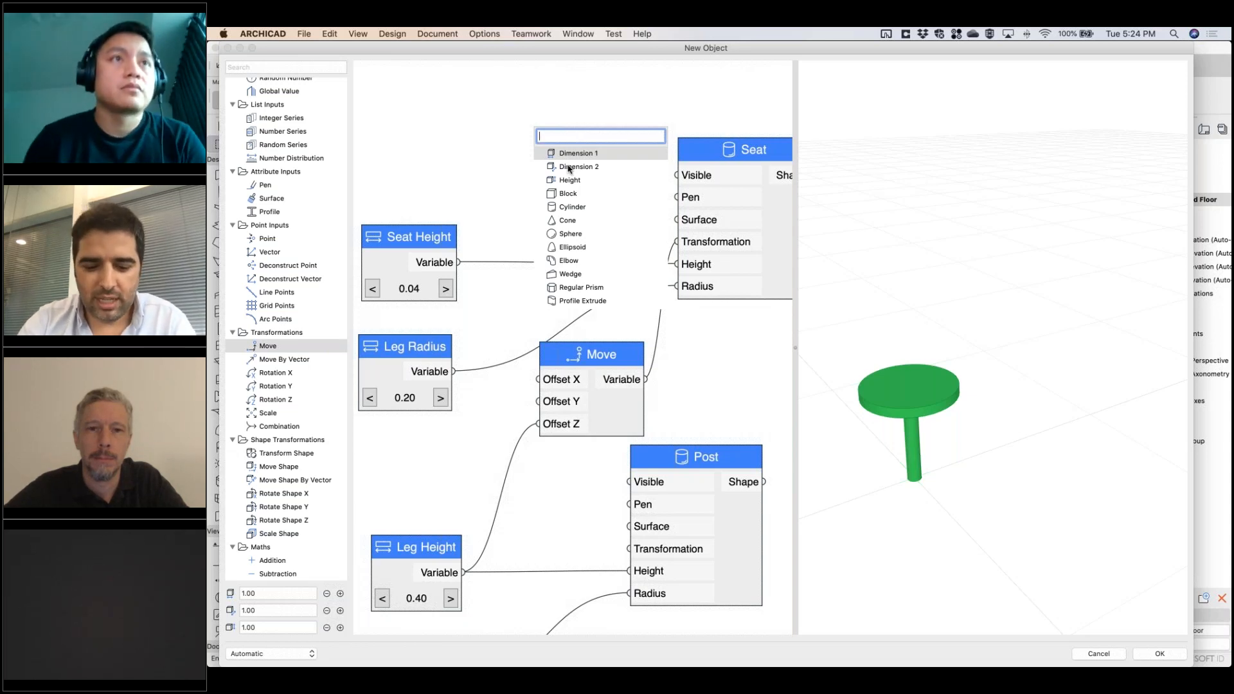
type("pen")
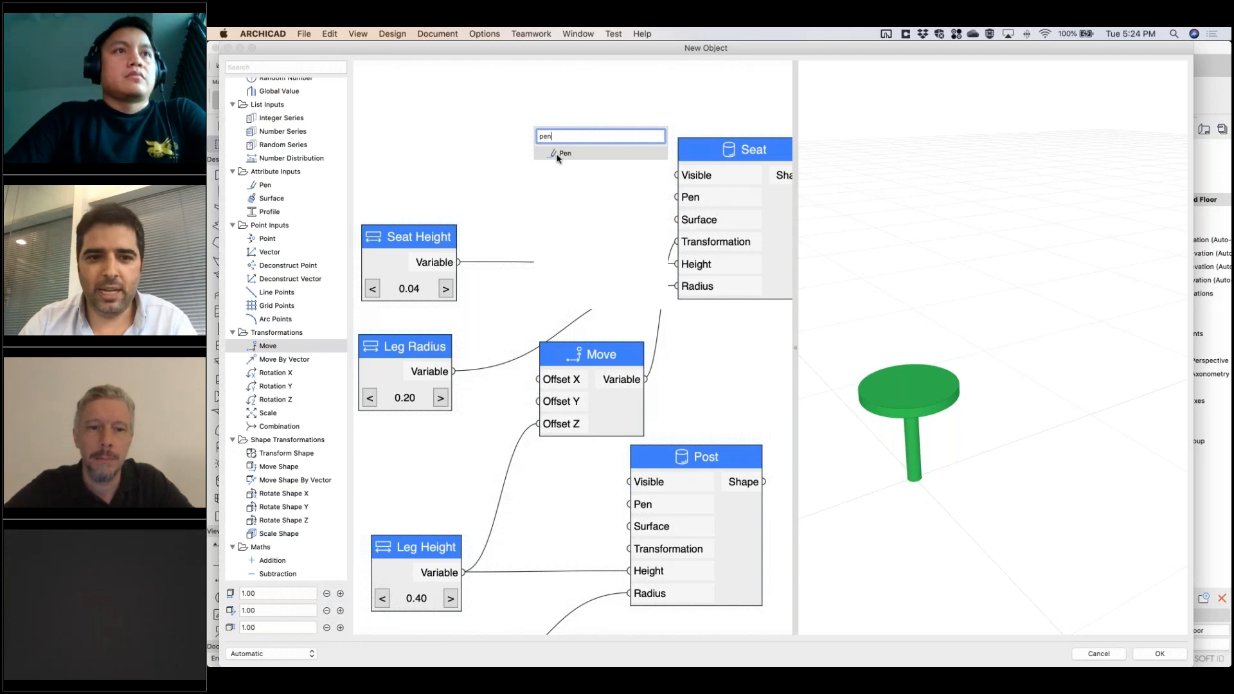
left_click(560, 154)
Step: Make the Pen node a parameter, name both node and parameter "Object pen", and choose a pen from the palette
double_click(419, 159)
left_click(826, 366)
left_click(828, 359)
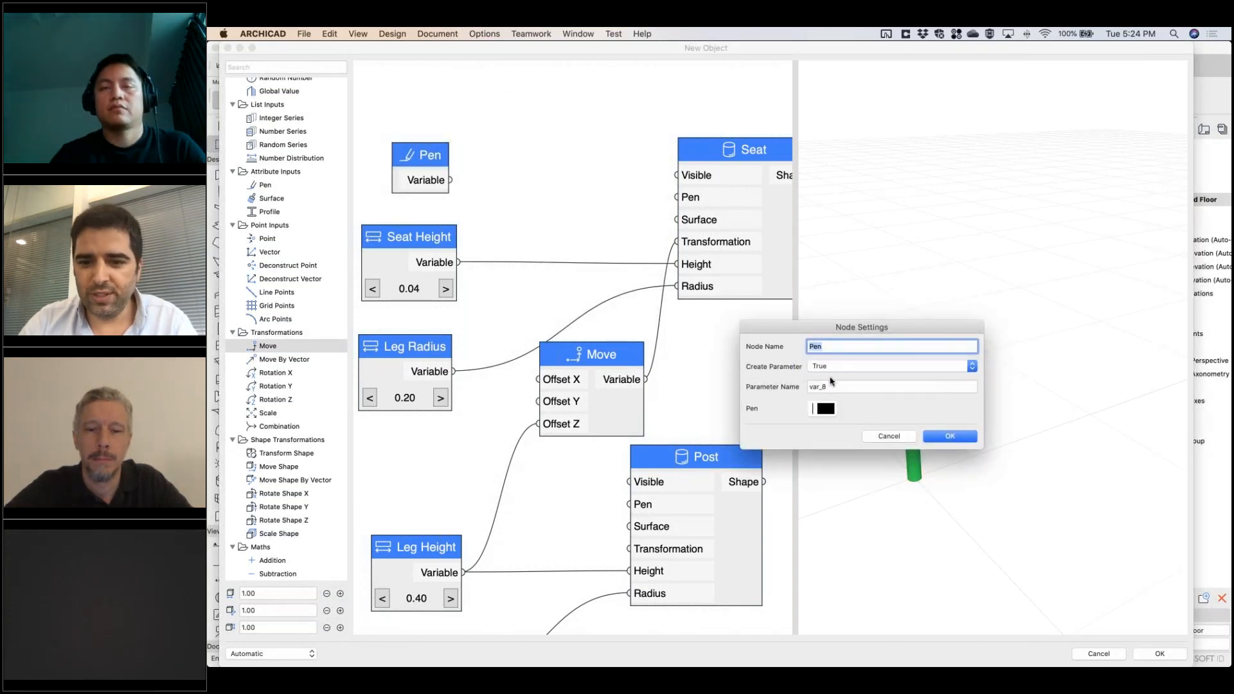
key("Tab")
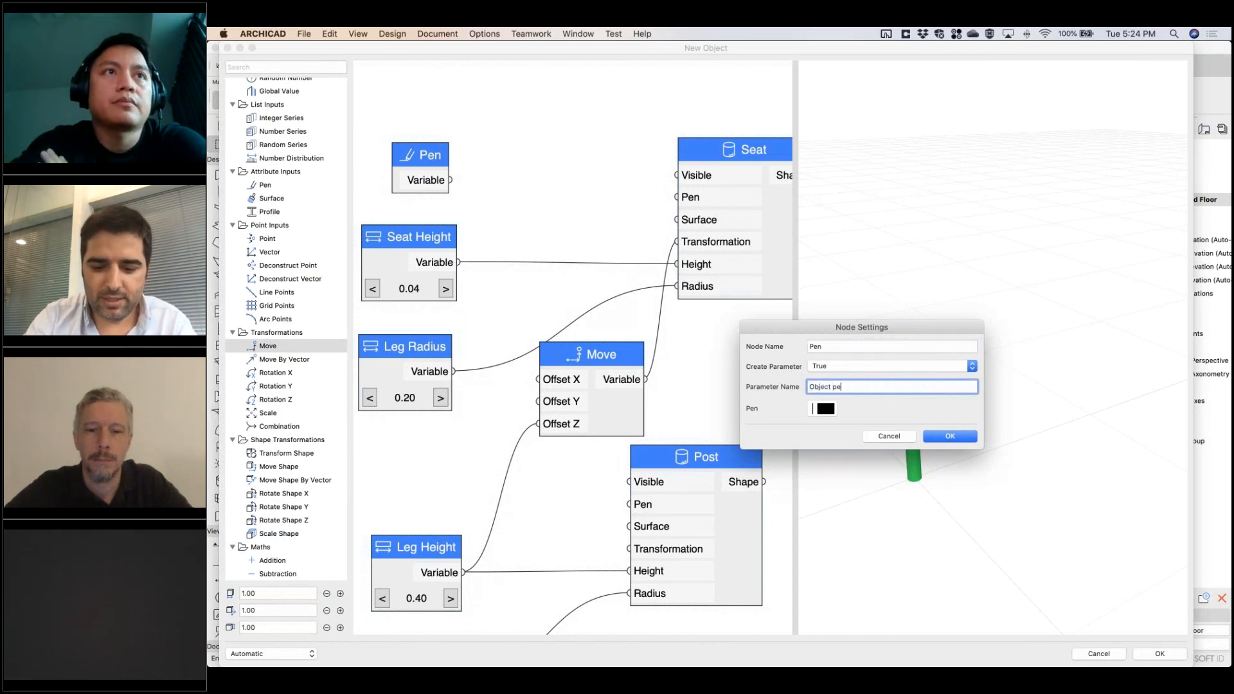
left_click_drag(854, 387, 739, 393)
key("ctrl+c")
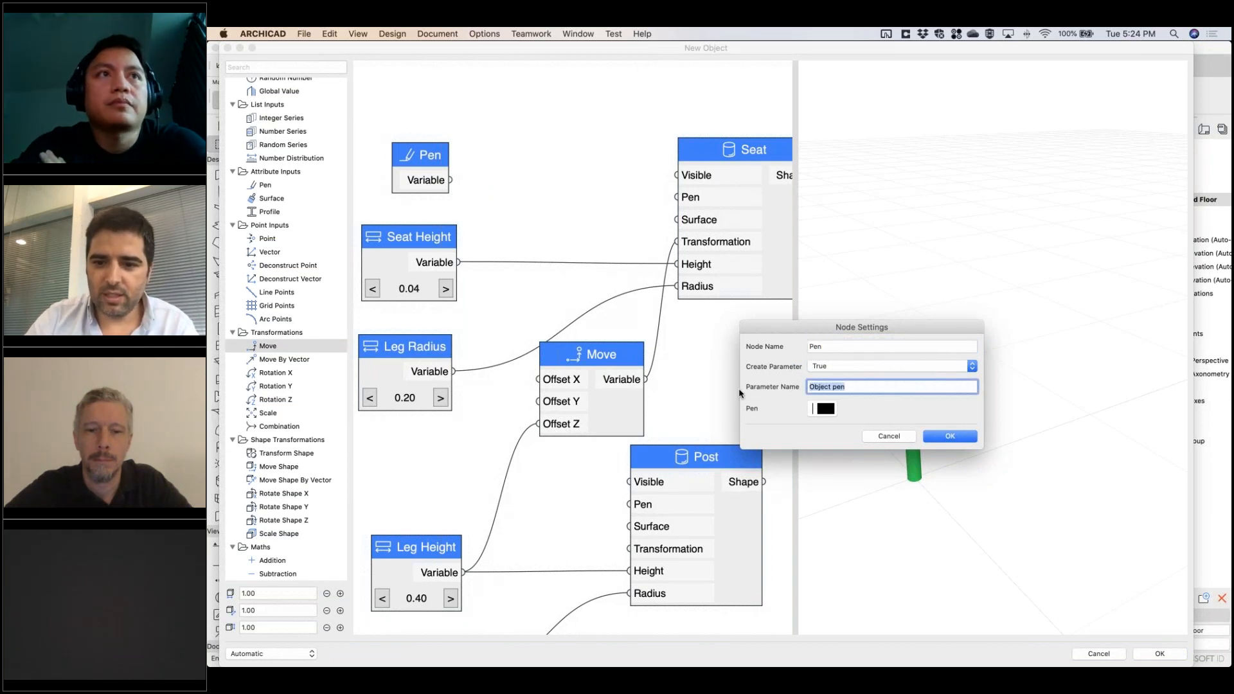
double_click(826, 347)
key("ctrl+v")
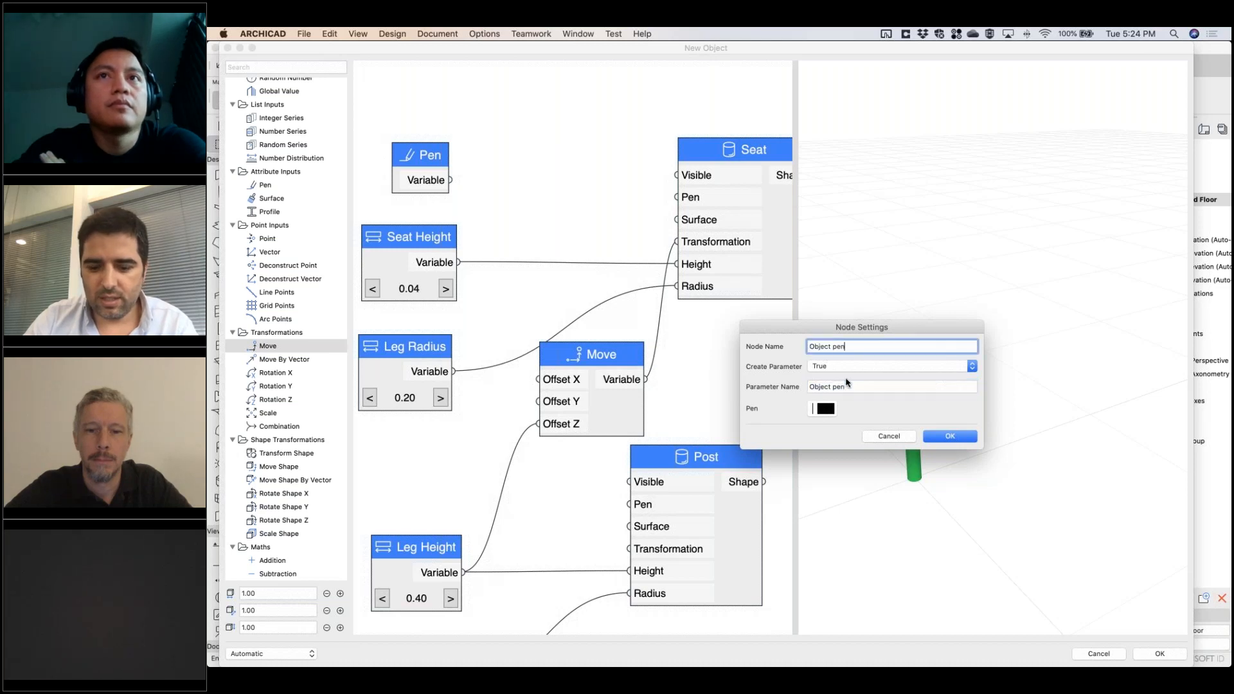
left_click(829, 414)
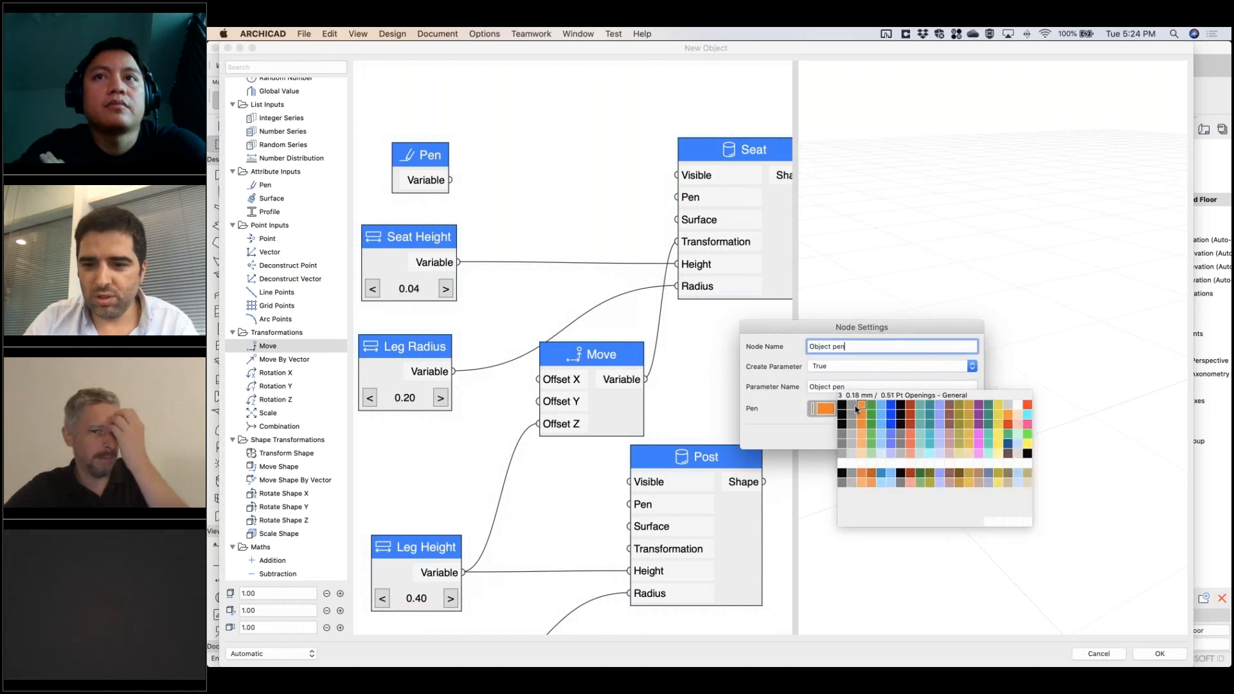
left_click(852, 405)
left_click(938, 440)
Step: Connect Object pen to the Pen inputs of Seat and Post, and align its node above Seat Height
left_click_drag(643, 207, 676, 196)
left_click_drag(468, 180, 630, 504)
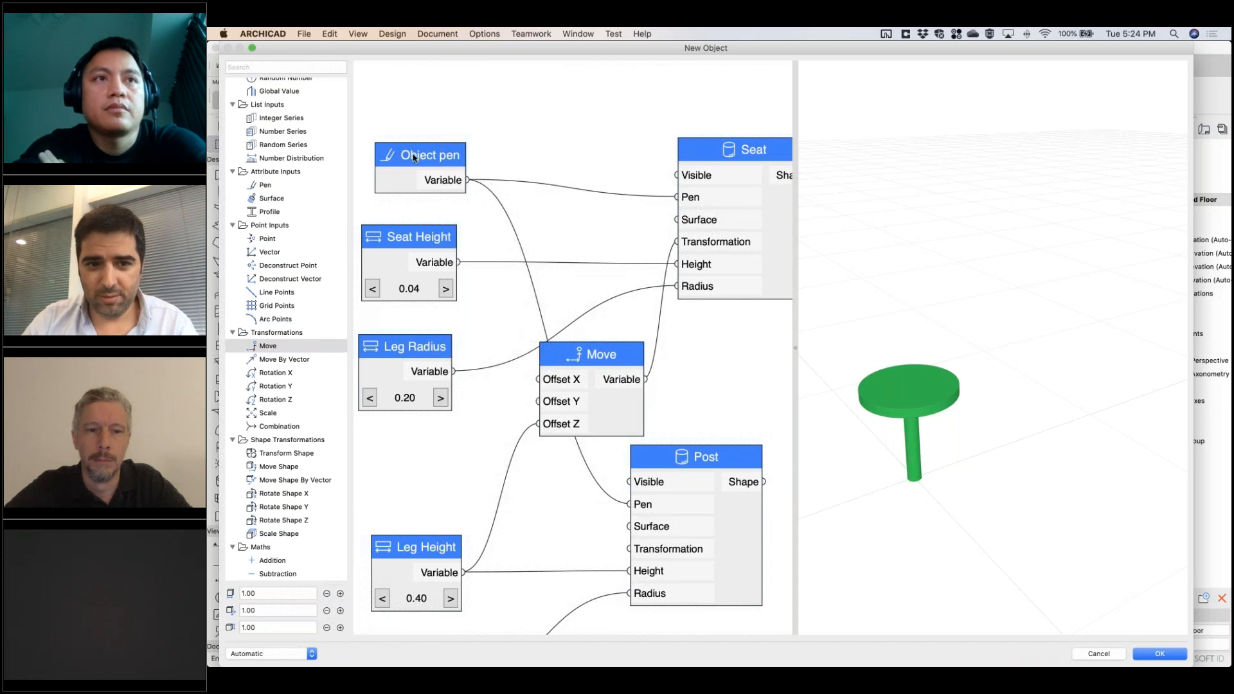
left_click_drag(414, 158, 398, 152)
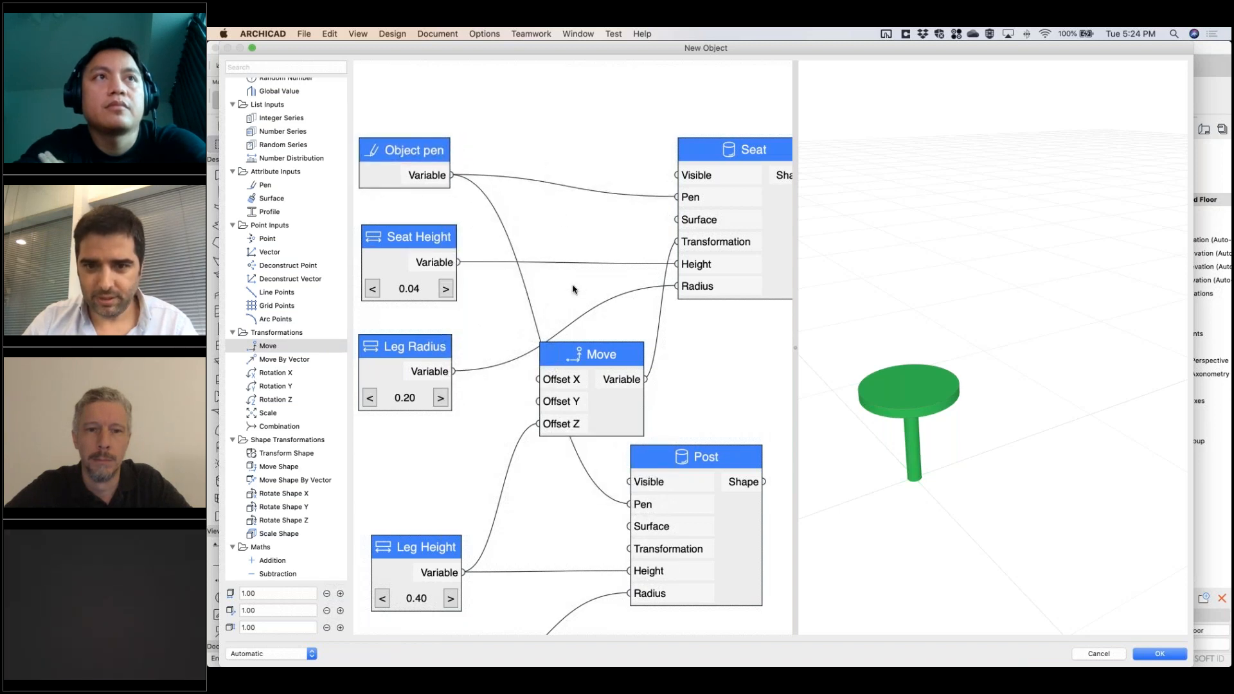
Step: Search the nodes for "sur", add a Surface node above Leg Height, and connect it to the Post's Surface input
scroll(572, 284, "down", 3)
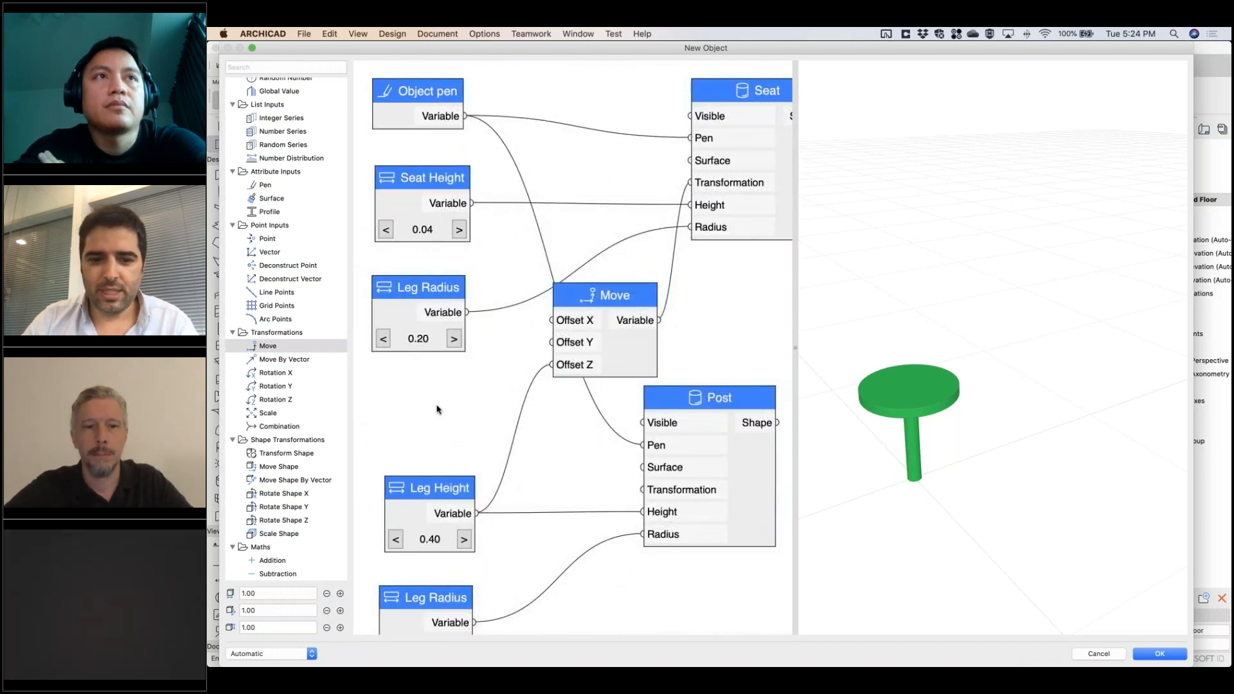
double_click(441, 410)
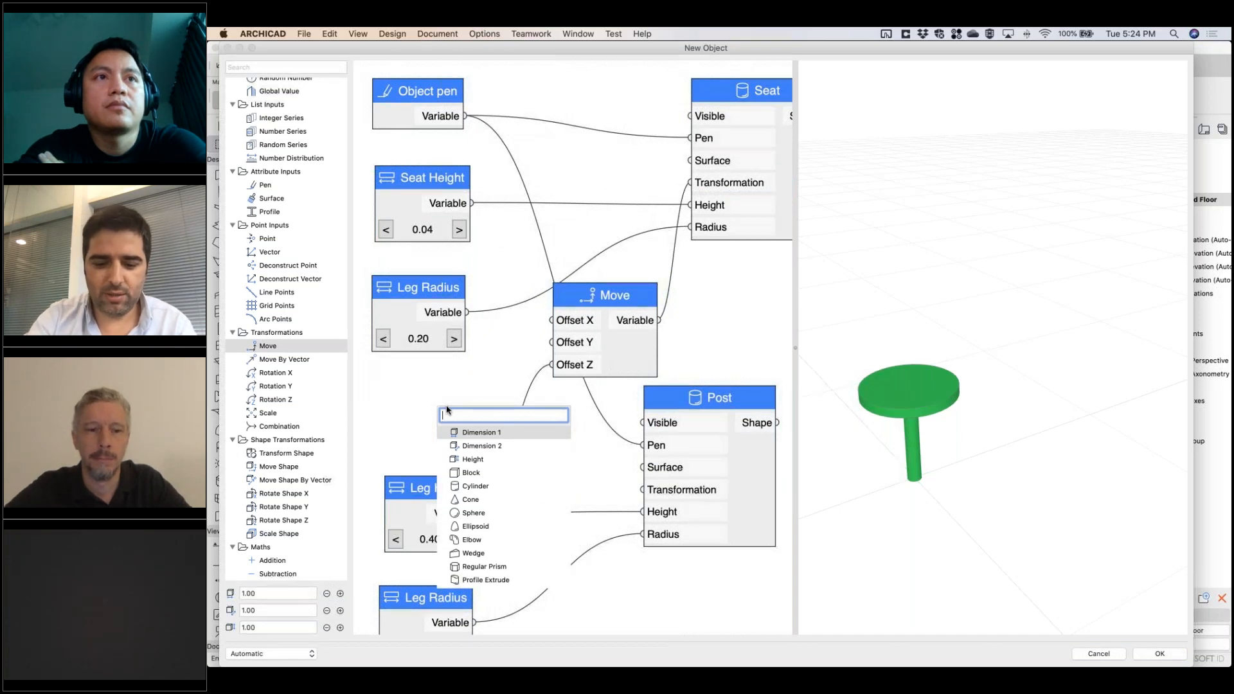
type("sur")
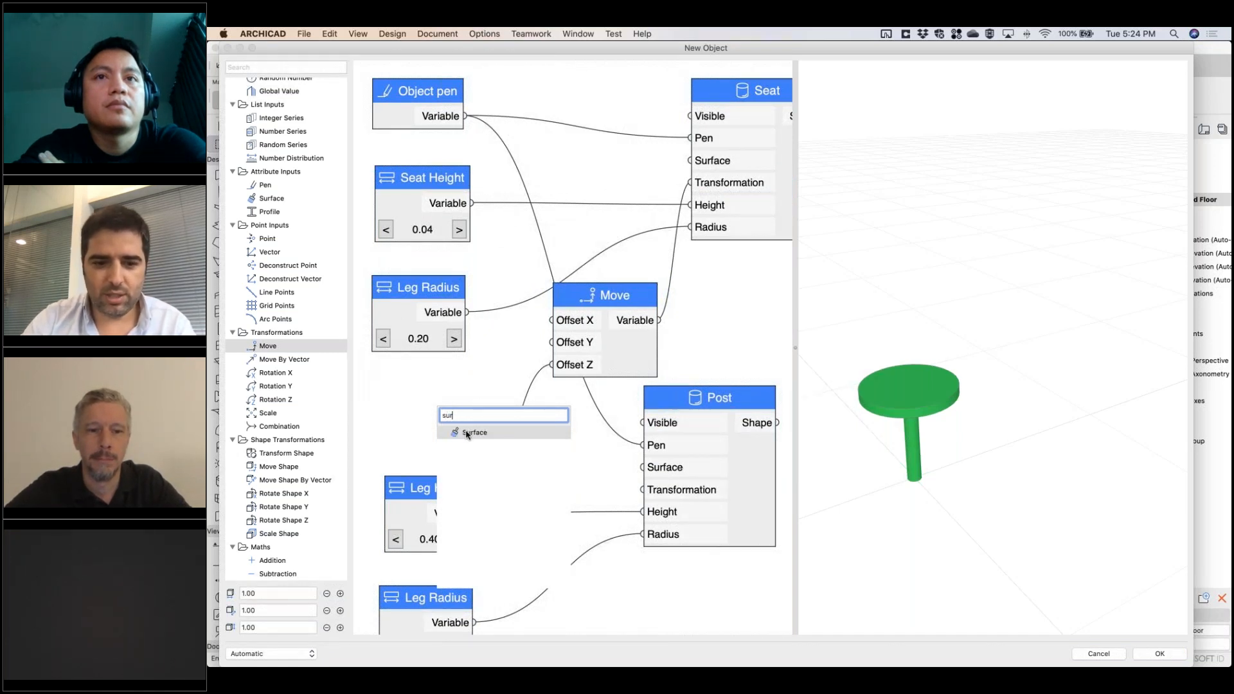
left_click(472, 433)
left_click_drag(474, 419, 643, 468)
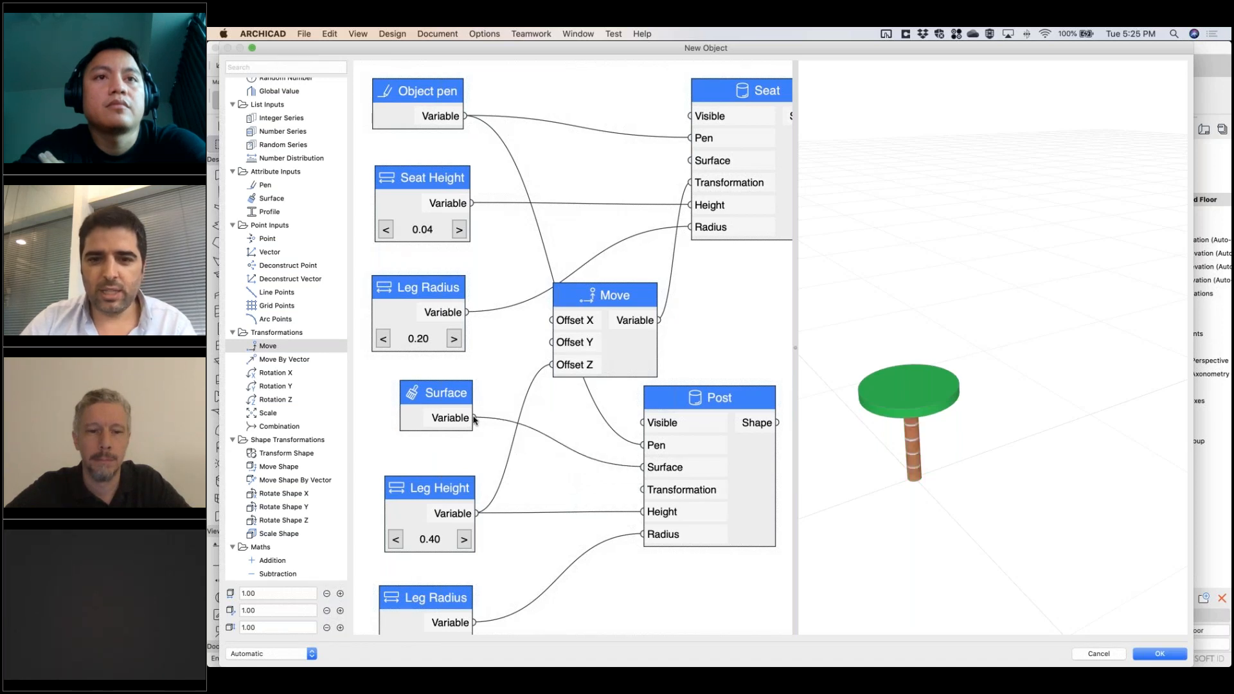
Step: Assign Stone - Marble Black as the Surface node's material
double_click(450, 418)
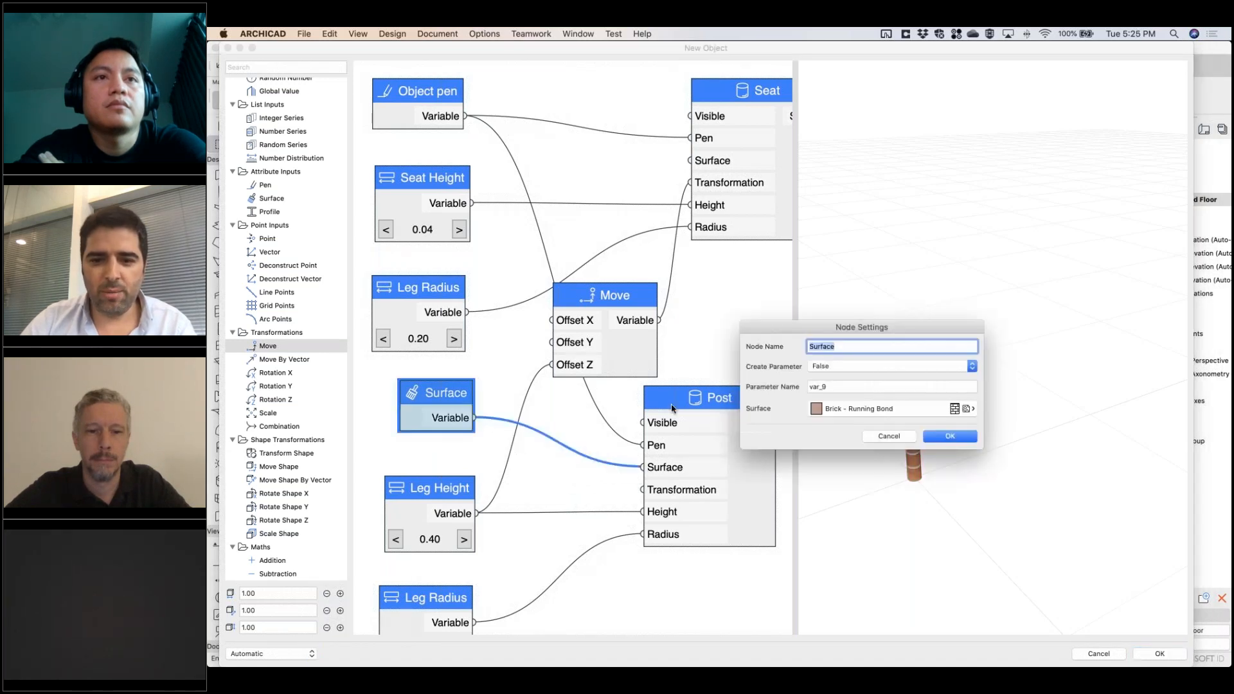
left_click(885, 409)
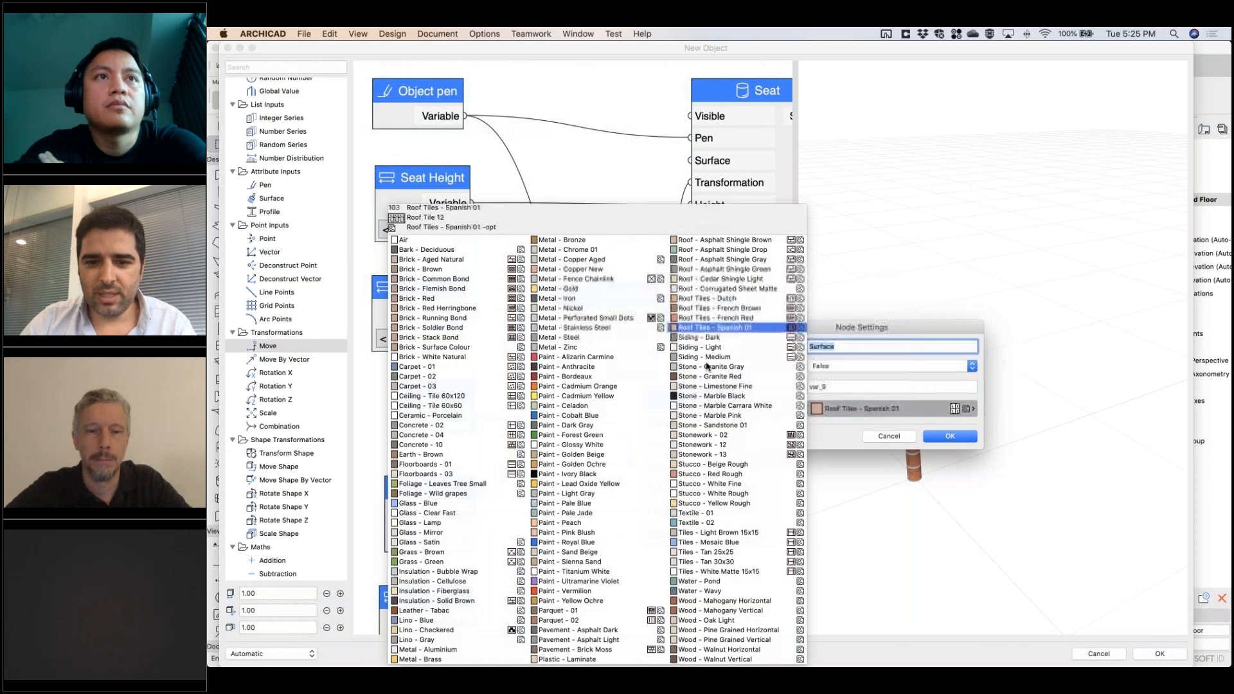
left_click(704, 397)
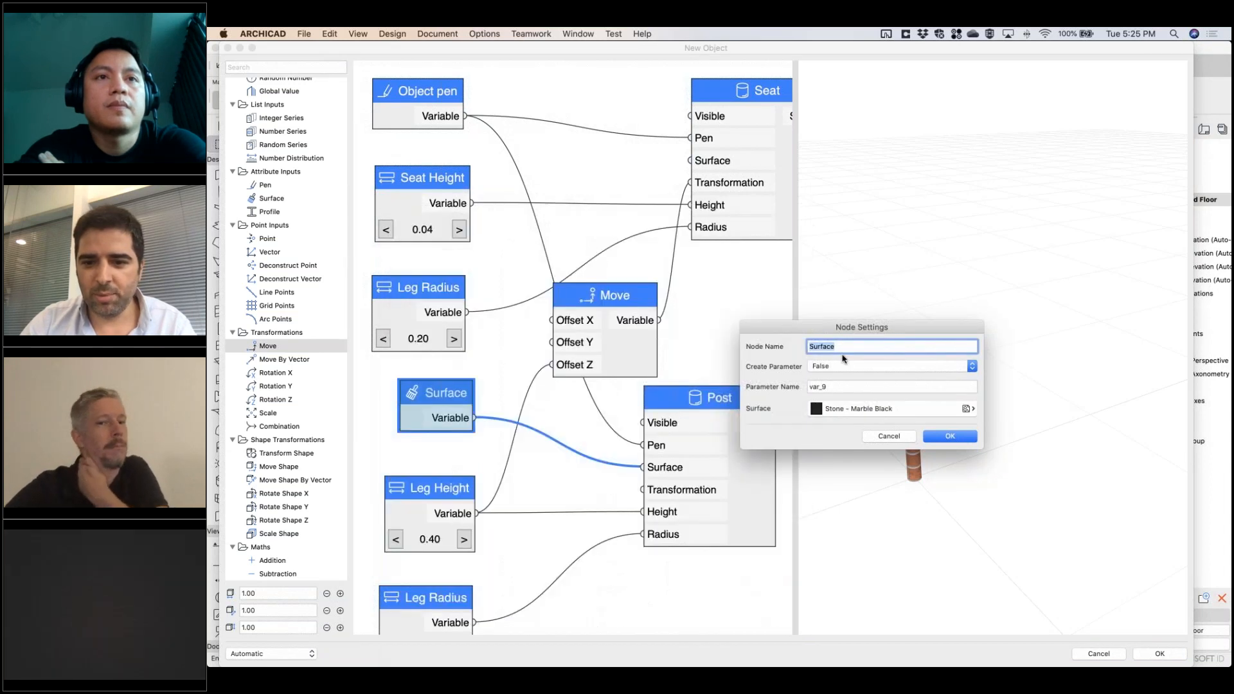
Step: Name the Surface node "Post Surface" and make it a parameter with the same name
left_click(812, 347)
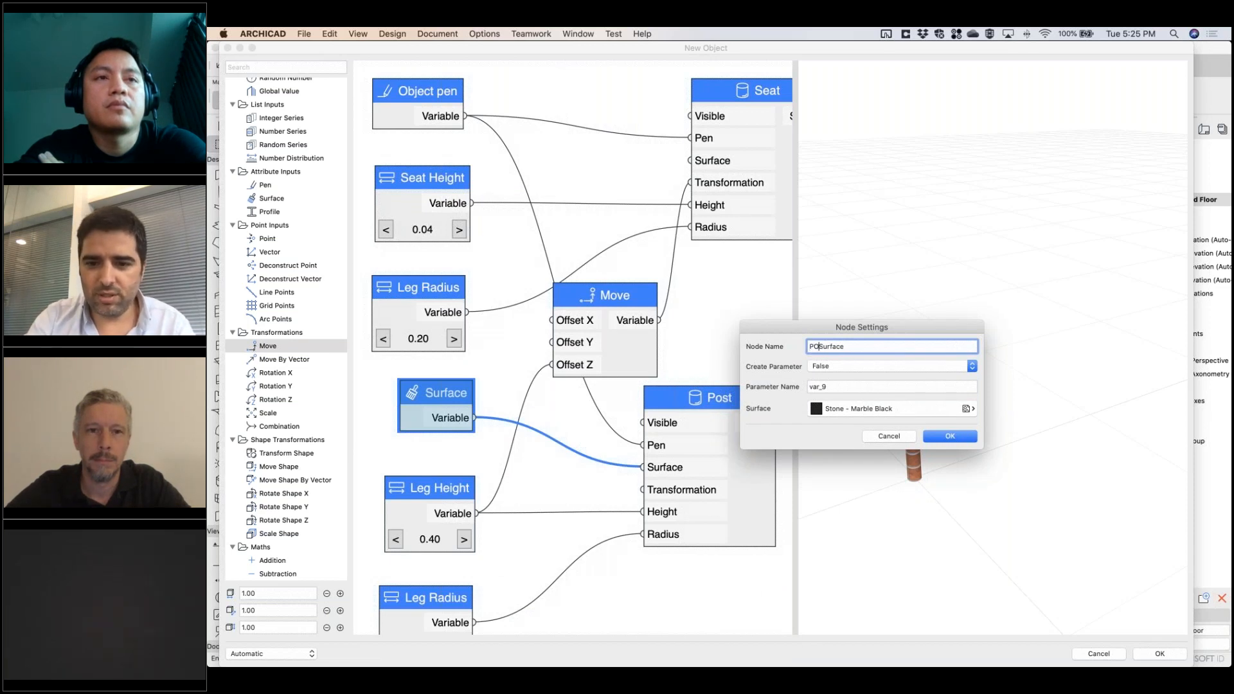
type("ost")
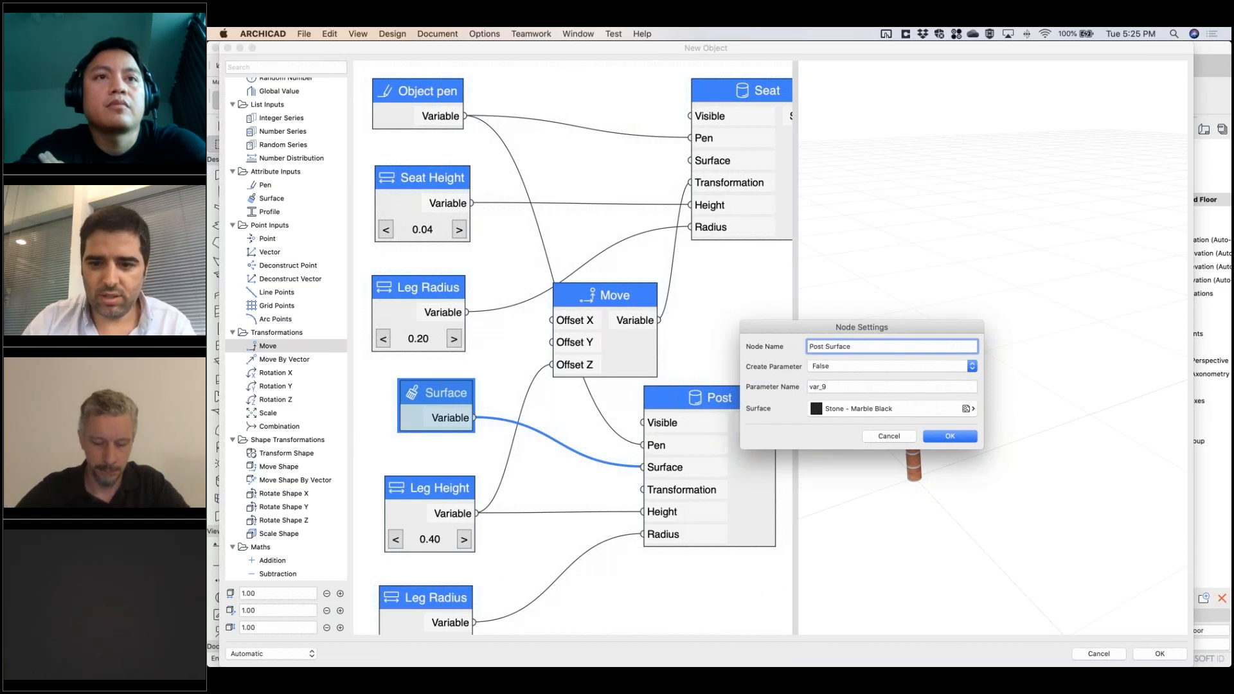
left_click(834, 366)
key("Return")
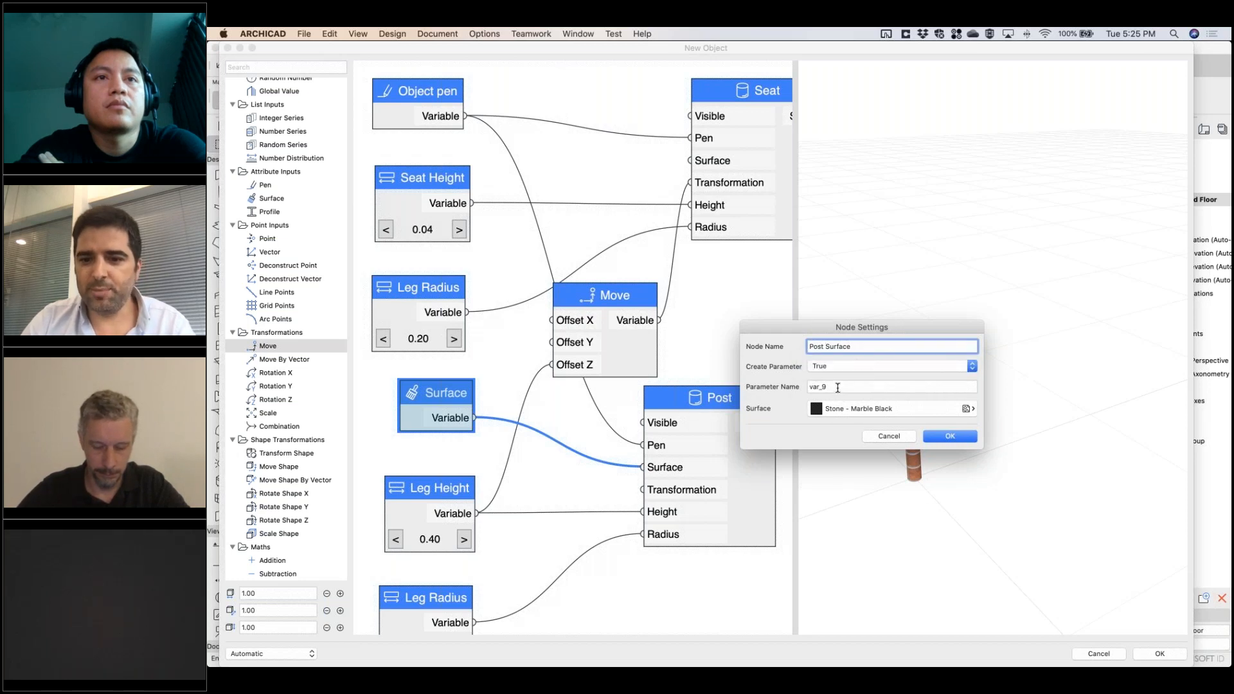
key("Tab")
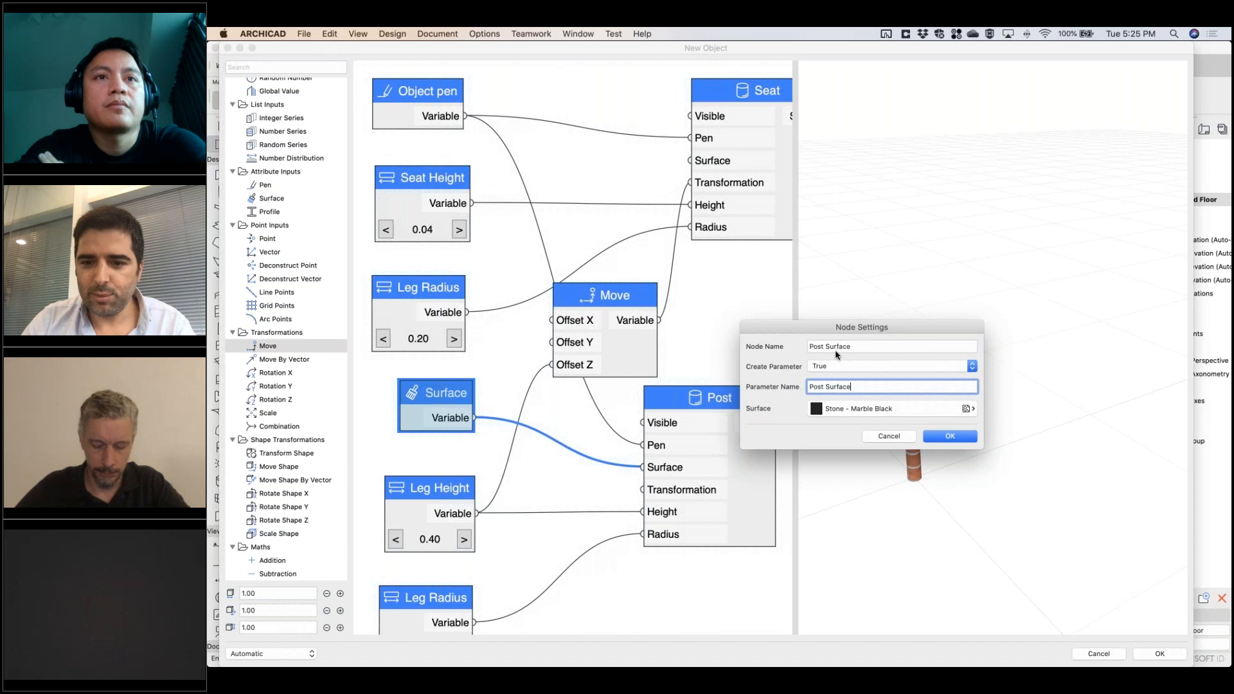
left_click(944, 438)
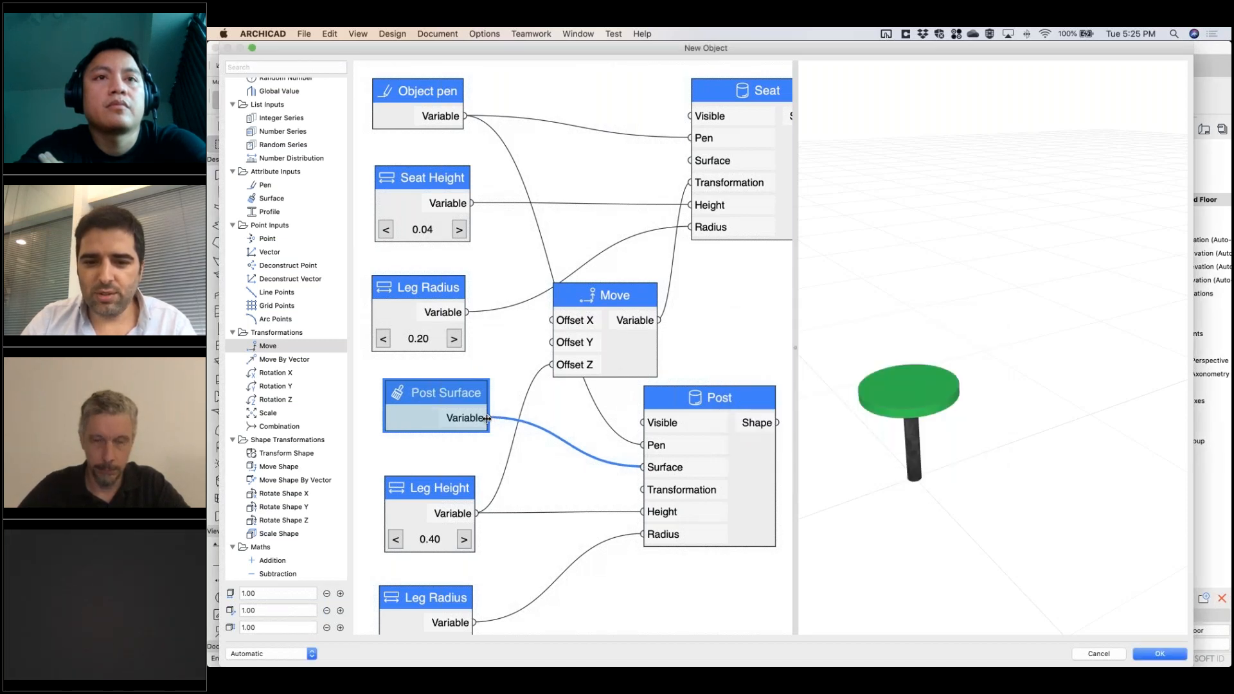
Step: Connect the Post Surface node to the Seat's Surface input as well
left_click_drag(486, 417, 691, 161)
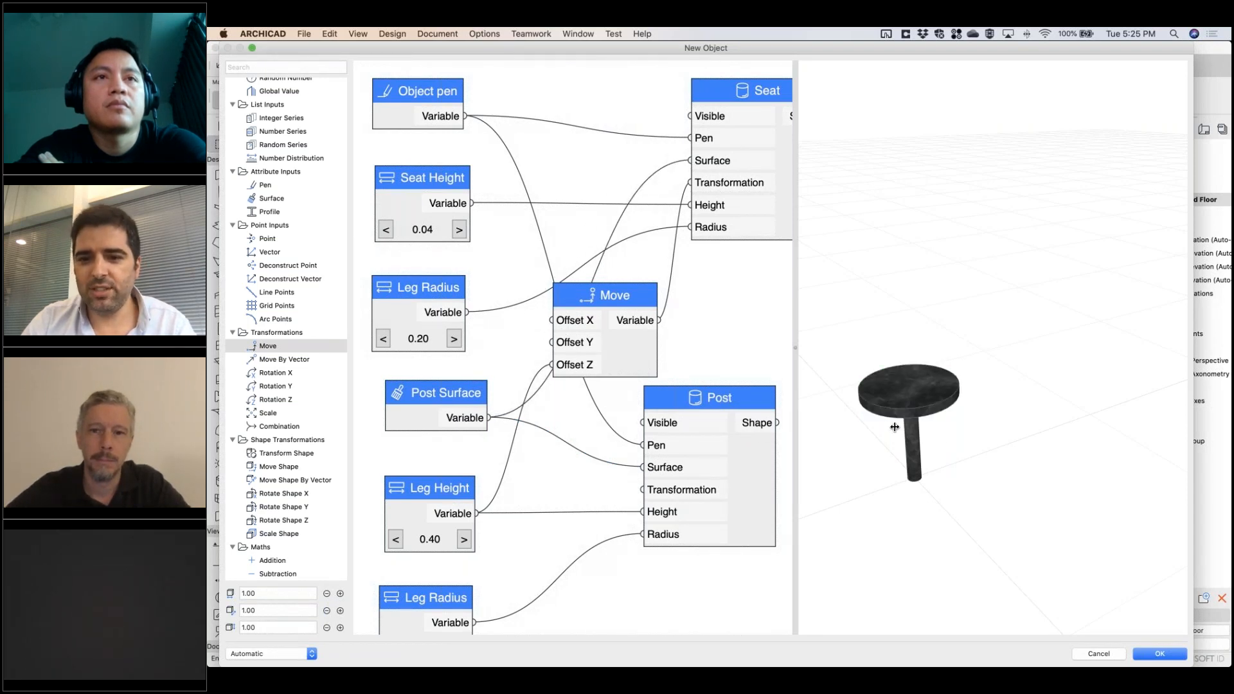
left_click_drag(532, 171, 554, 201)
Step: Copy the Post Surface node and paste the duplicate into empty space above the Object pen node
left_click(465, 425)
right_click(465, 425)
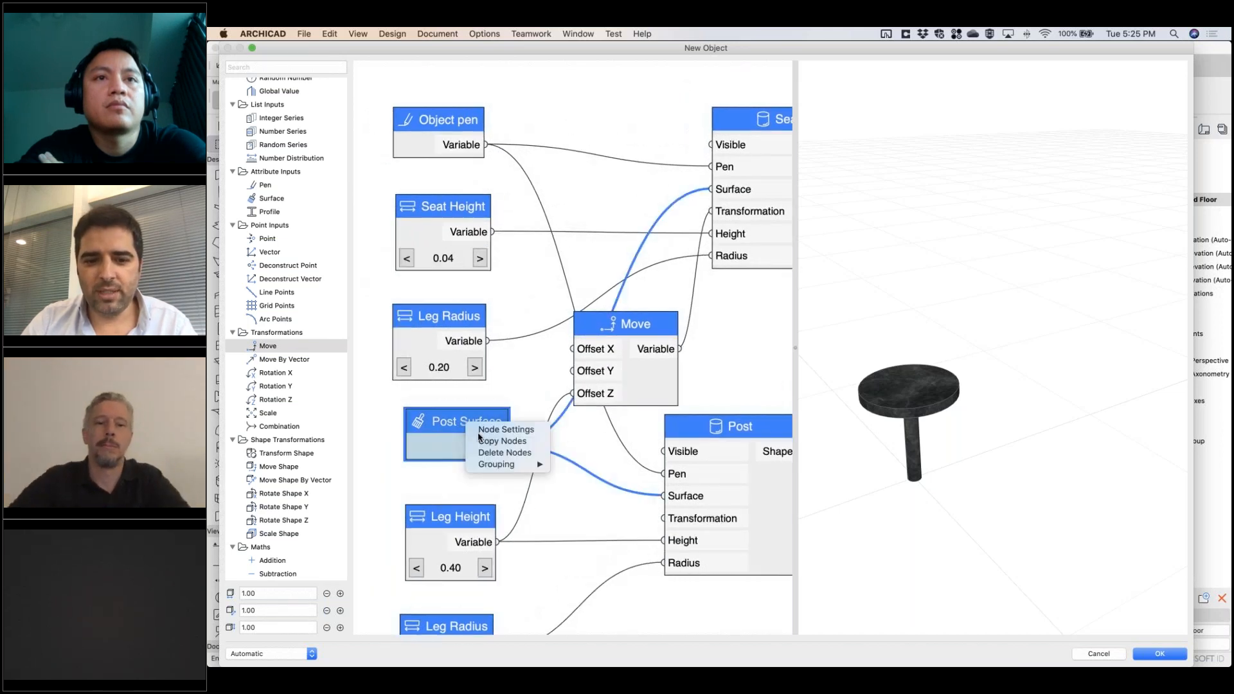
left_click(490, 441)
scroll(438, 154, "up", 5)
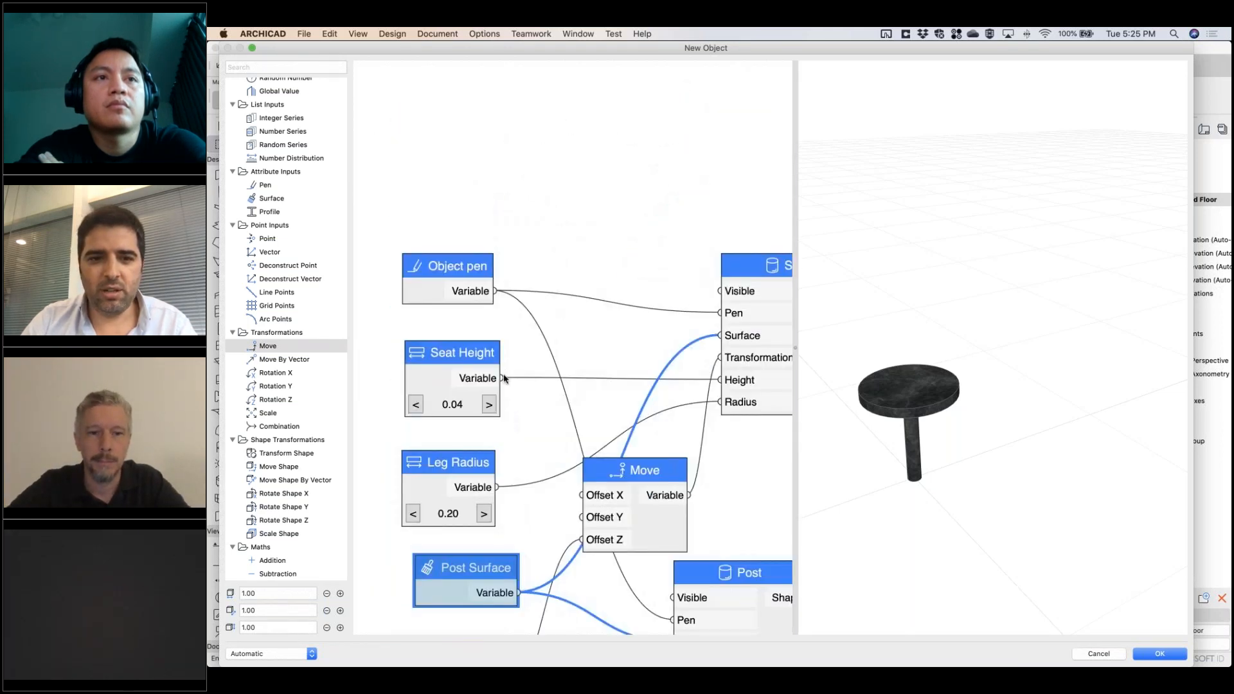
right_click(438, 154)
left_click(476, 190)
Step: Place the duplicated surface node between Post Surface and Leg Height and connect it to the Seat's Surface input
left_click_drag(443, 138, 505, 480)
scroll(493, 332, "down", 10)
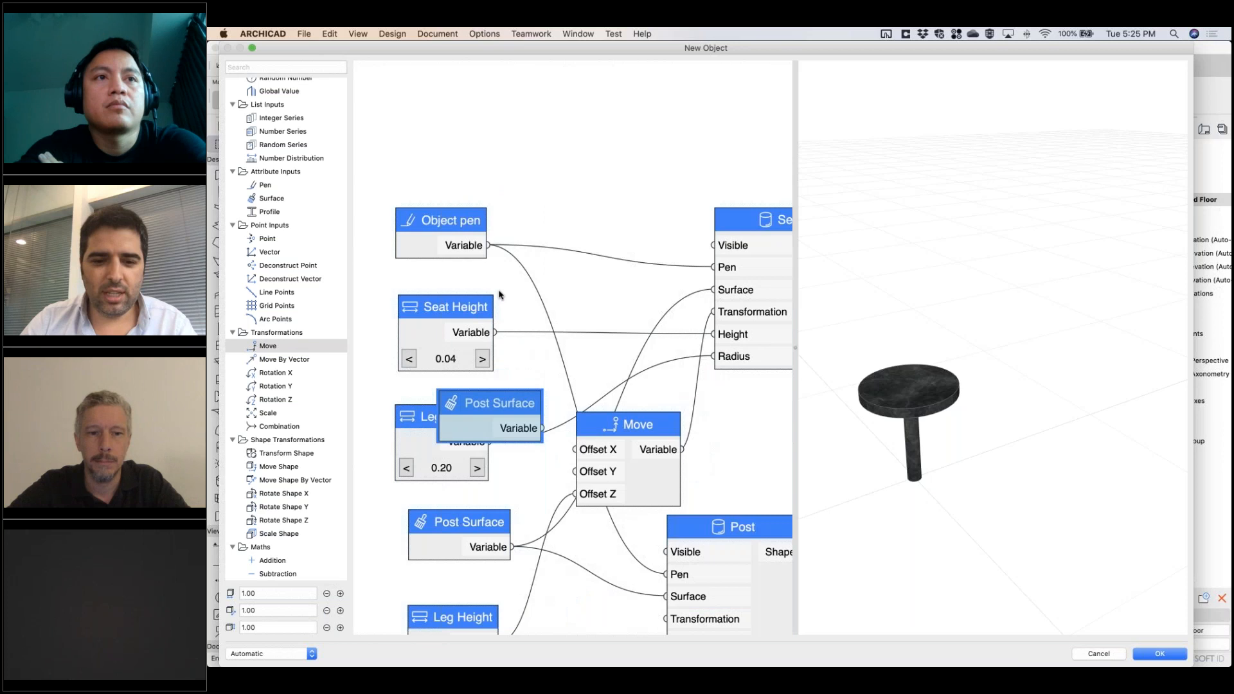
left_click_drag(465, 200, 493, 314)
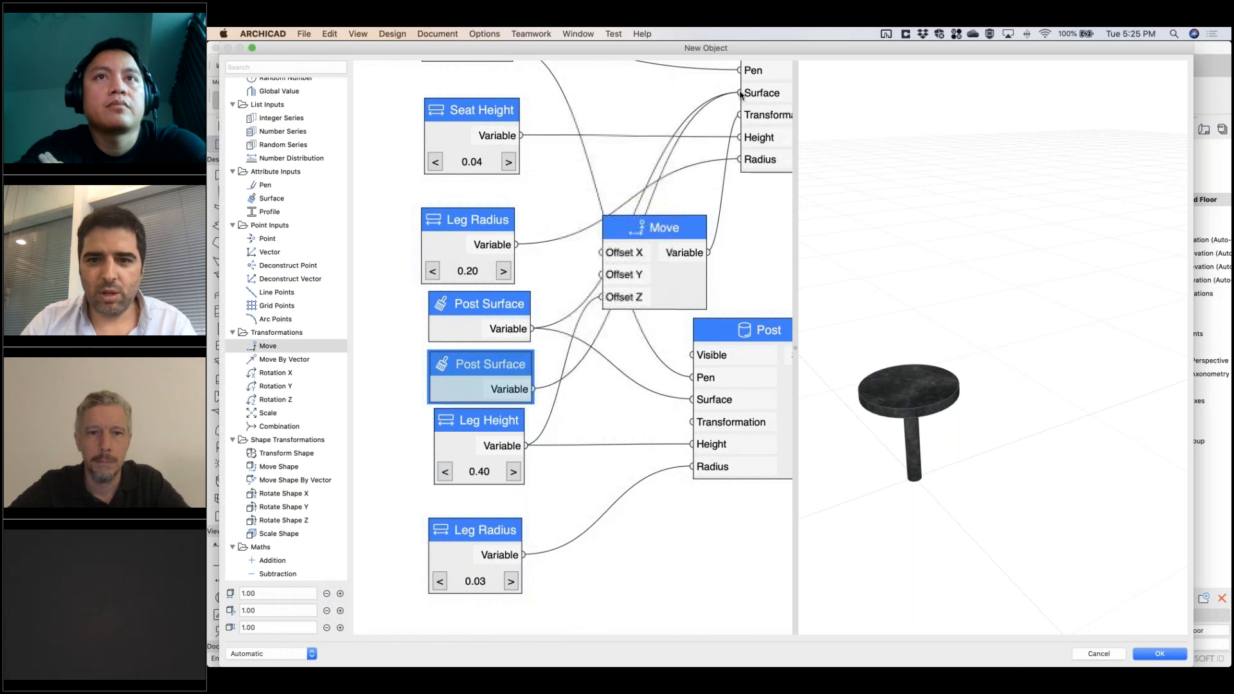
Step: Rename the duplicated node and its parameter "Seat Surface" and set its material to Metal - Bronze
right_click(489, 371)
left_click(531, 372)
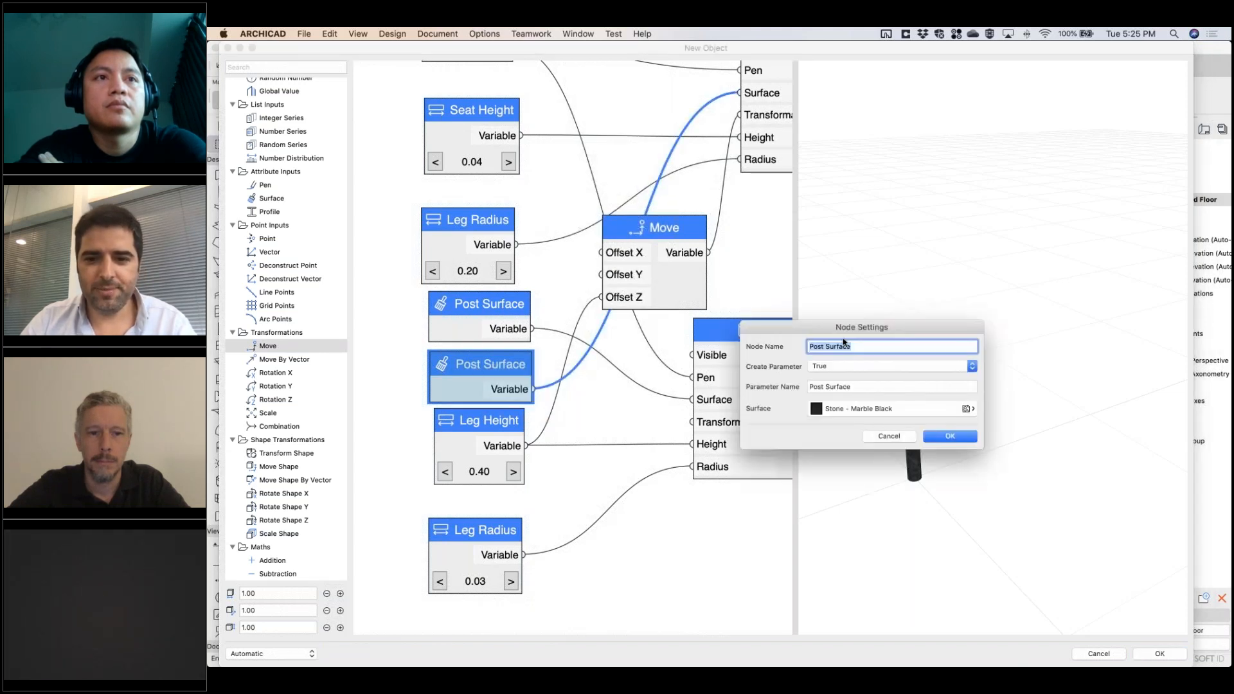
type("Seat")
left_click(838, 386)
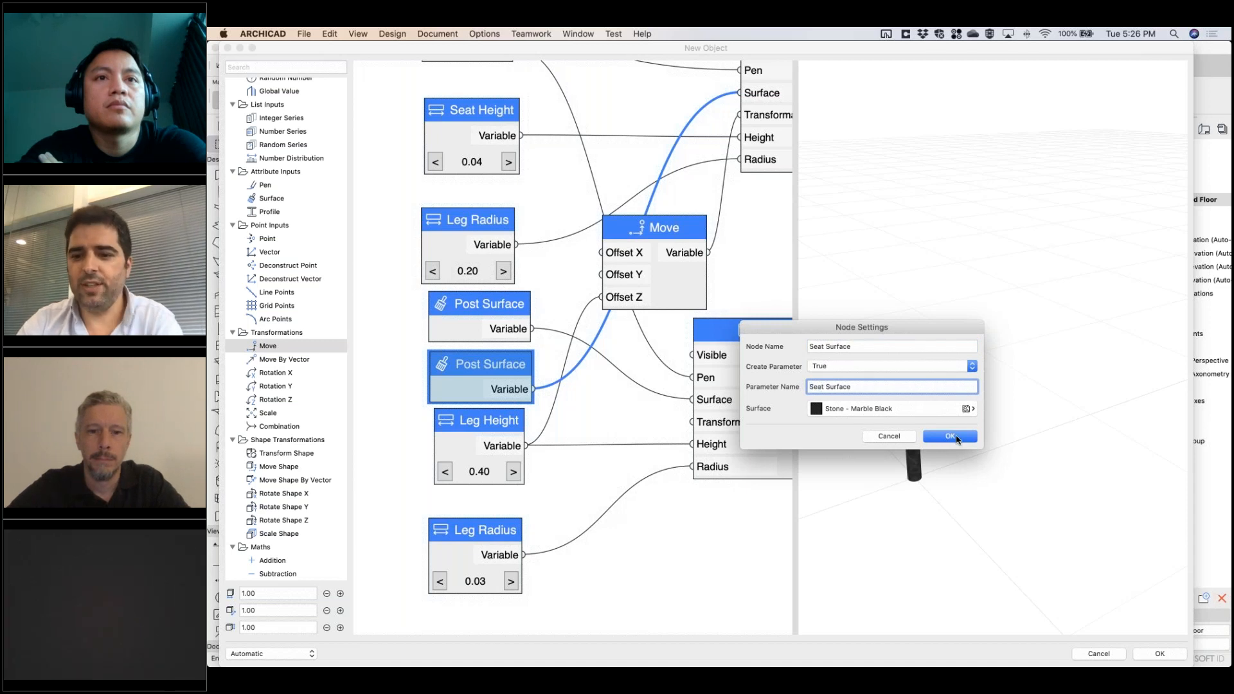
left_click(938, 407)
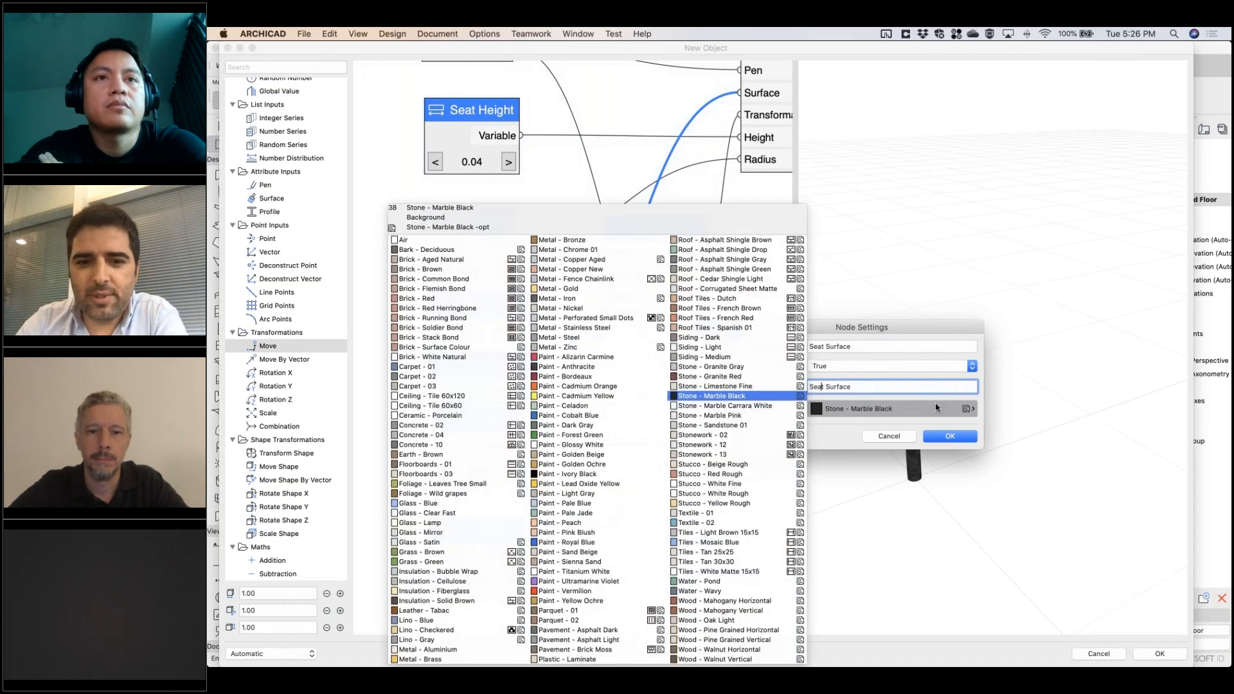
left_click(613, 240)
key("Return")
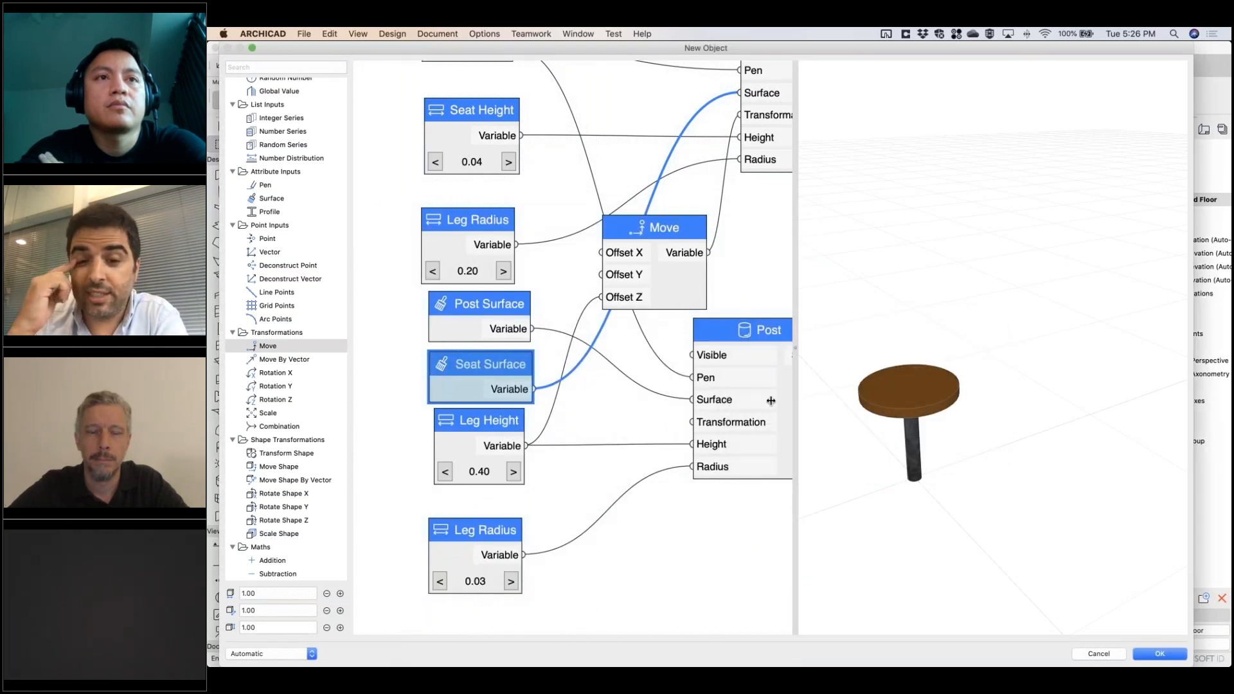
left_click_drag(616, 366, 598, 396)
scroll(598, 396, "up", 5)
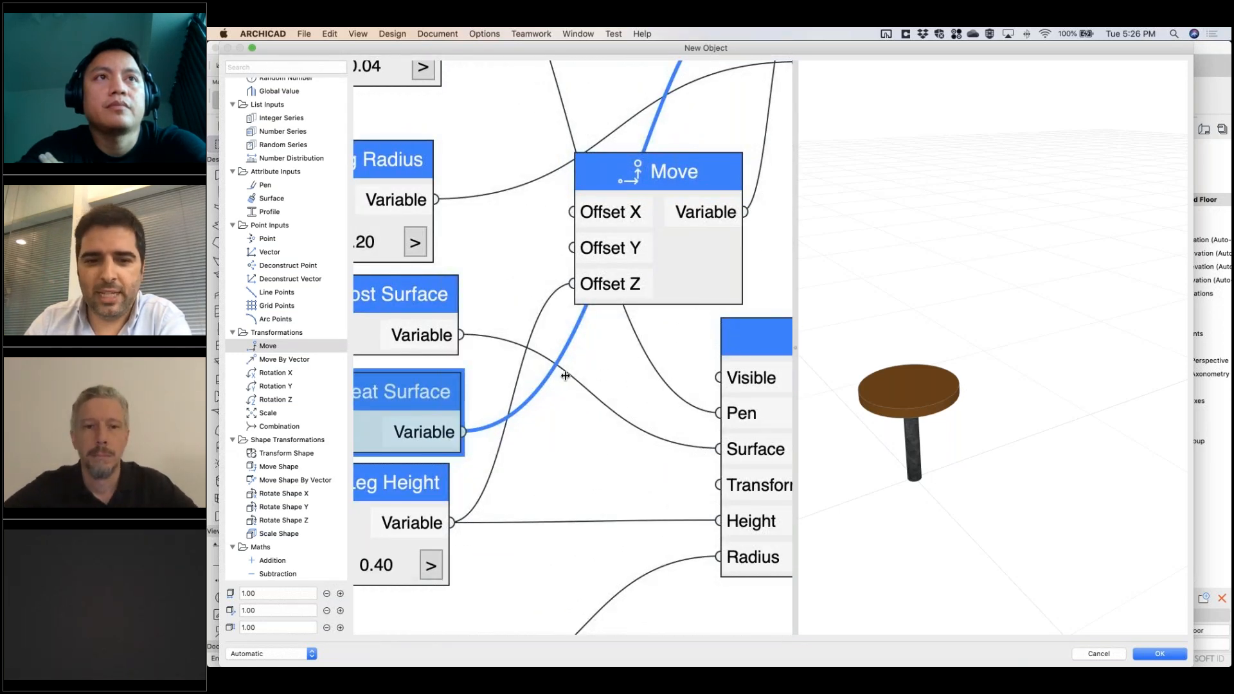
scroll(565, 376, "up", 3)
scroll(566, 375, "down", 4)
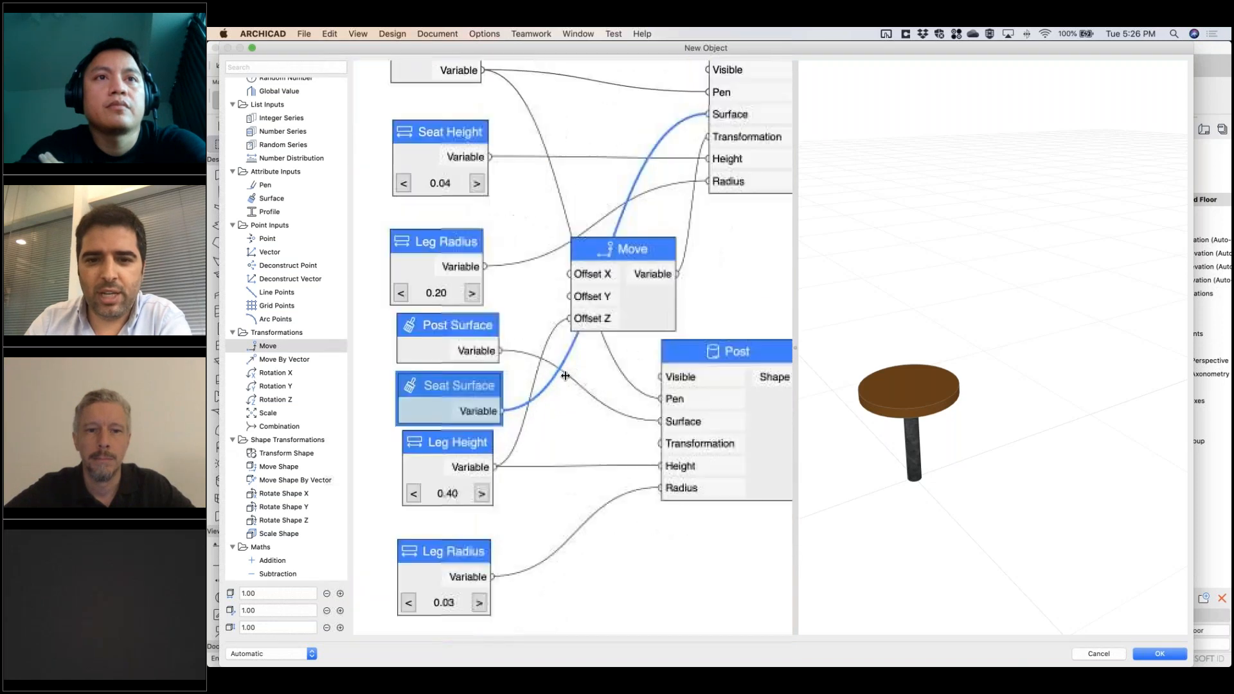
scroll(565, 375, "up", 3)
scroll(565, 375, "down", 4)
scroll(579, 373, "up", 2)
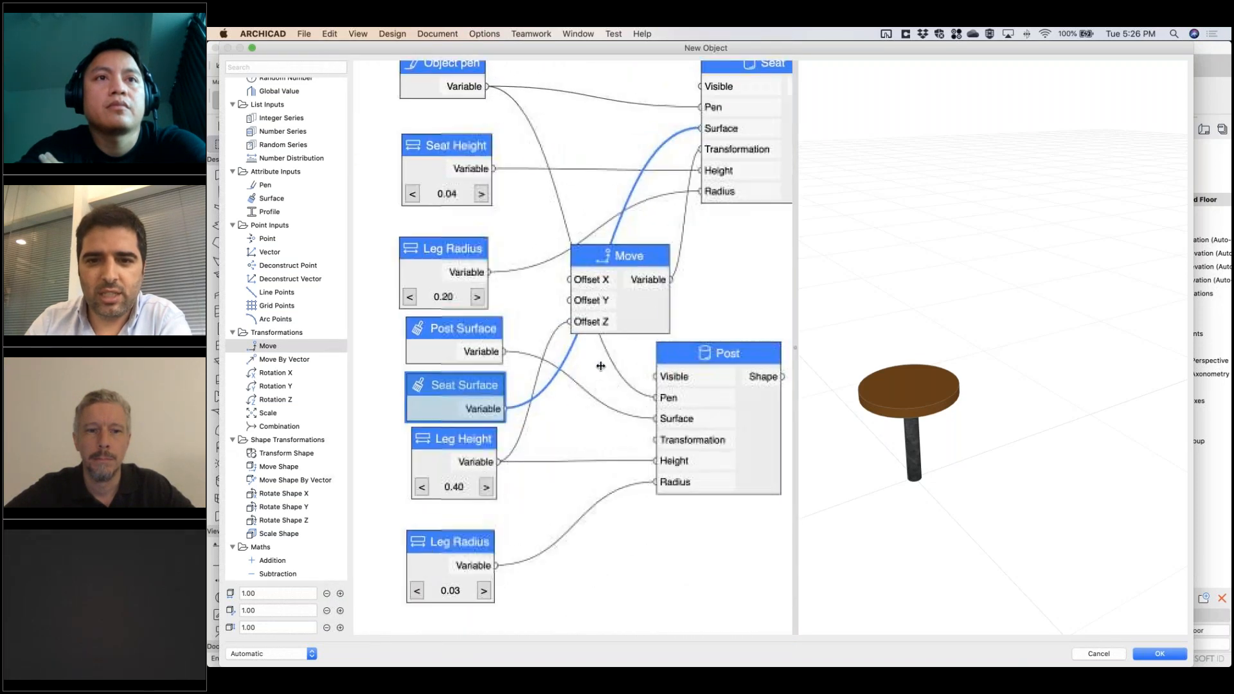
Step: Shift the Move and Seat nodes farther from the input nodes and nudge the post's Leg Radius node closer to Leg Height
middle_click_drag(577, 400, 560, 424)
left_click_drag(611, 358, 652, 343)
middle_click_drag(542, 353, 483, 388)
left_click_drag(705, 133, 758, 128)
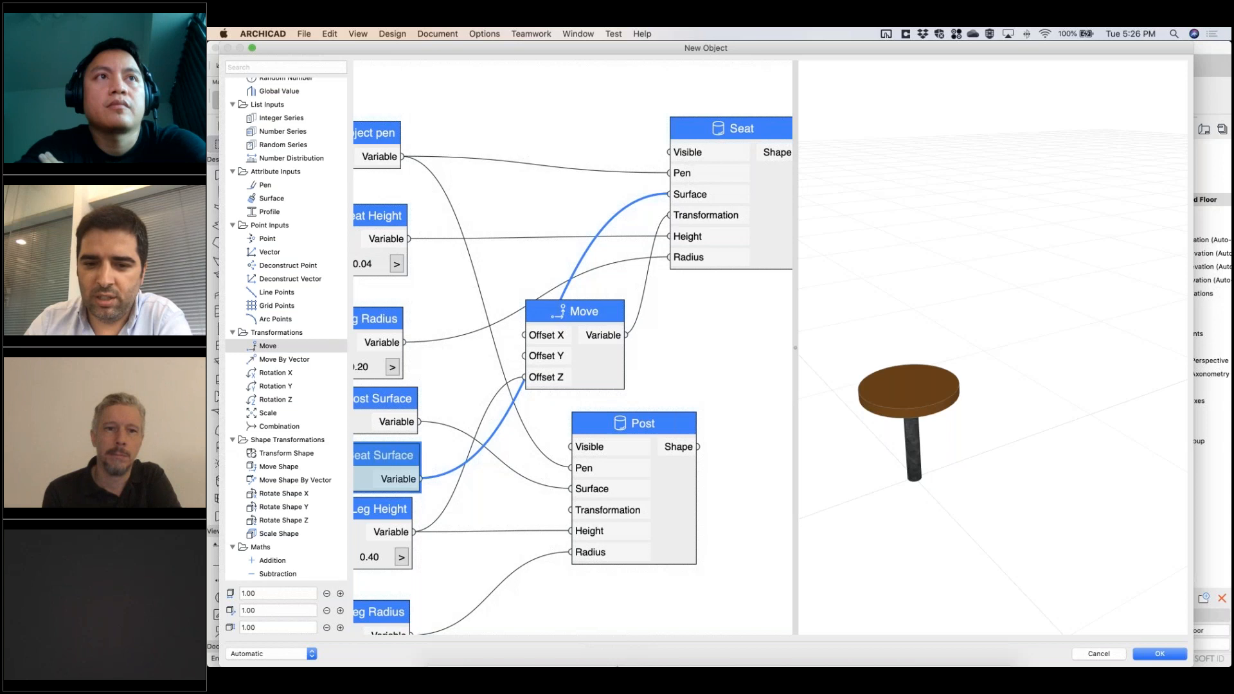
scroll(569, 421, "down", 2)
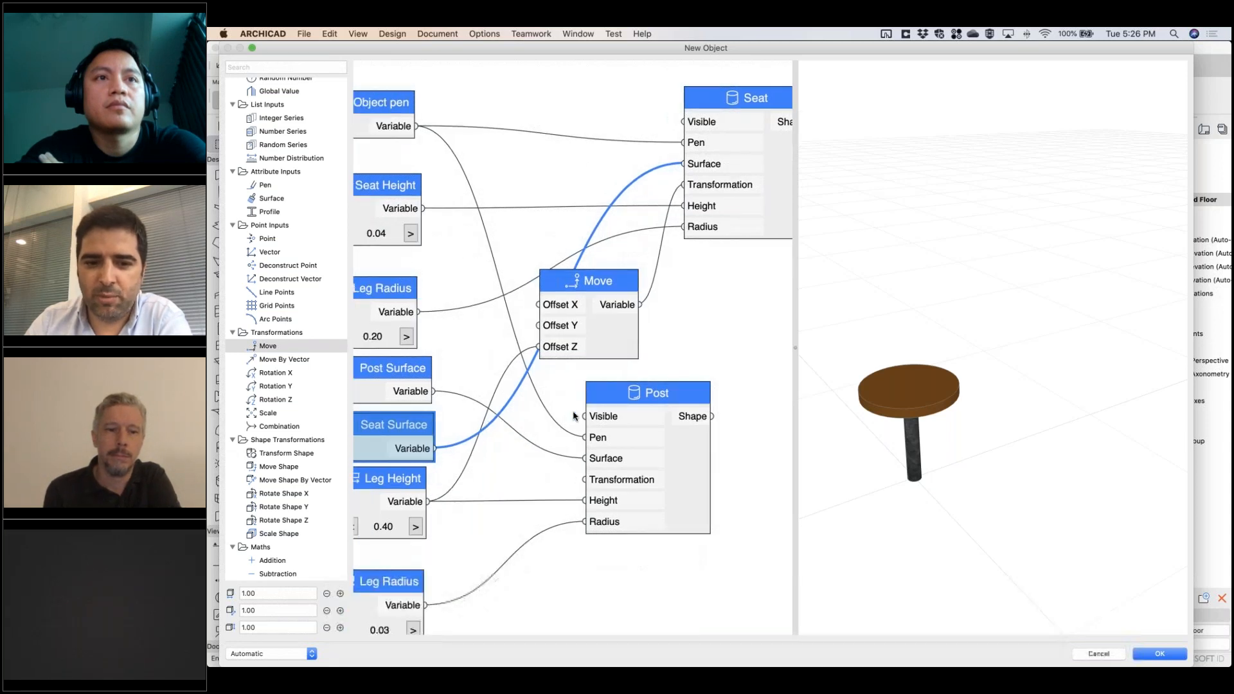
scroll(574, 417, "down", 3)
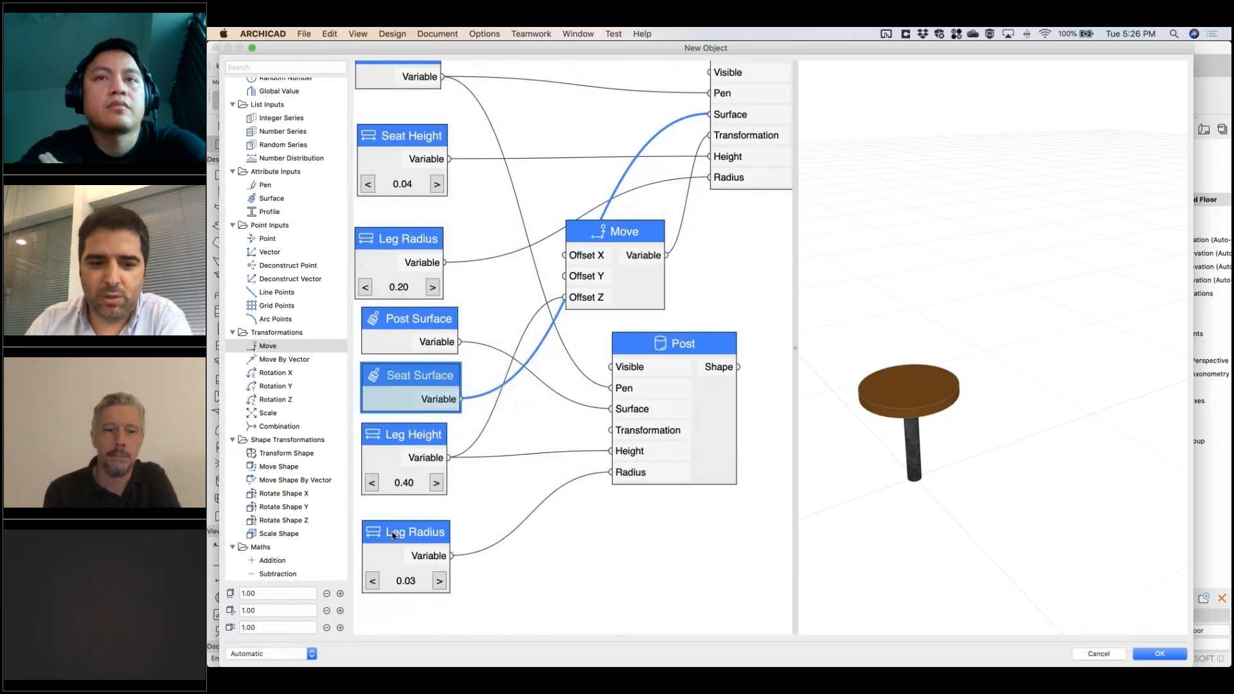
left_click_drag(393, 534, 393, 530)
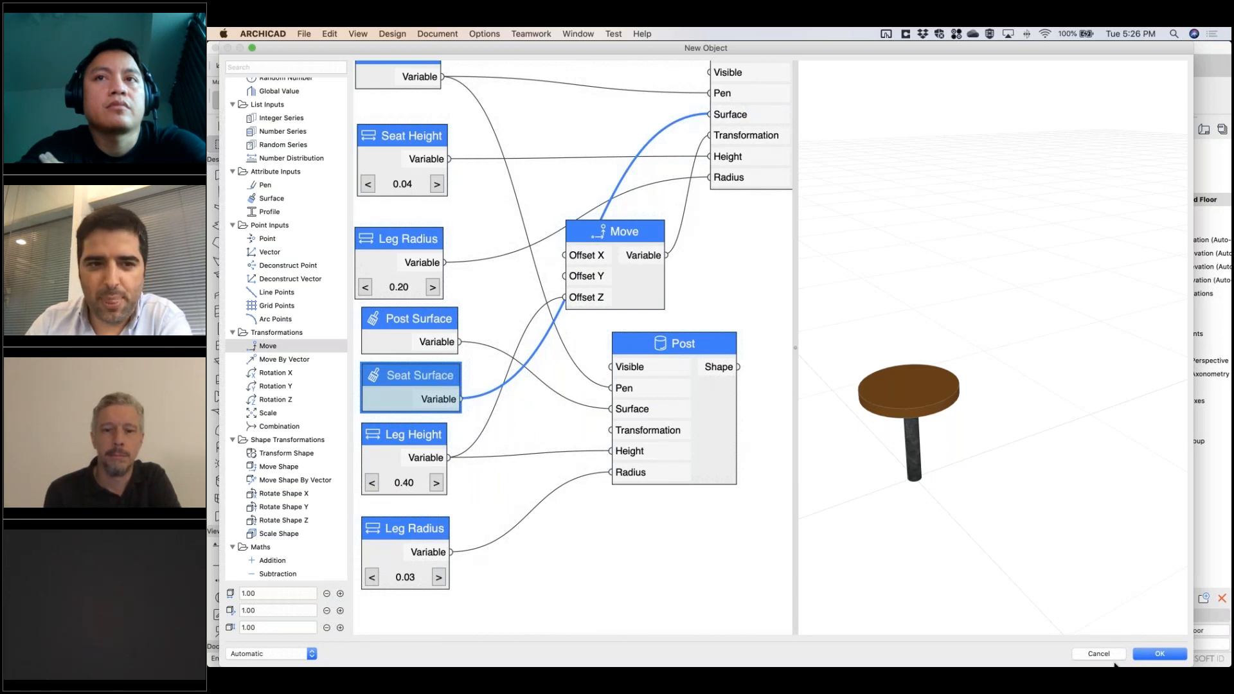
Step: Finish the parametric stool and save it as an object named "Seat"
left_click(1159, 656)
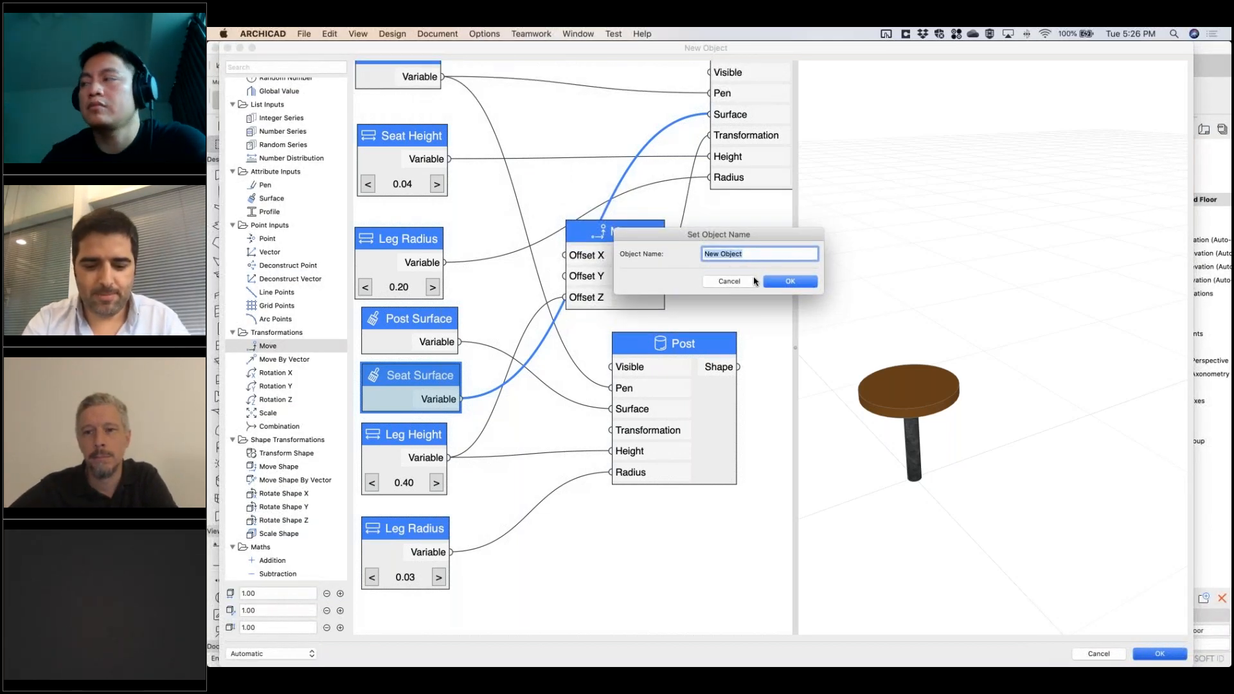
type("Seat")
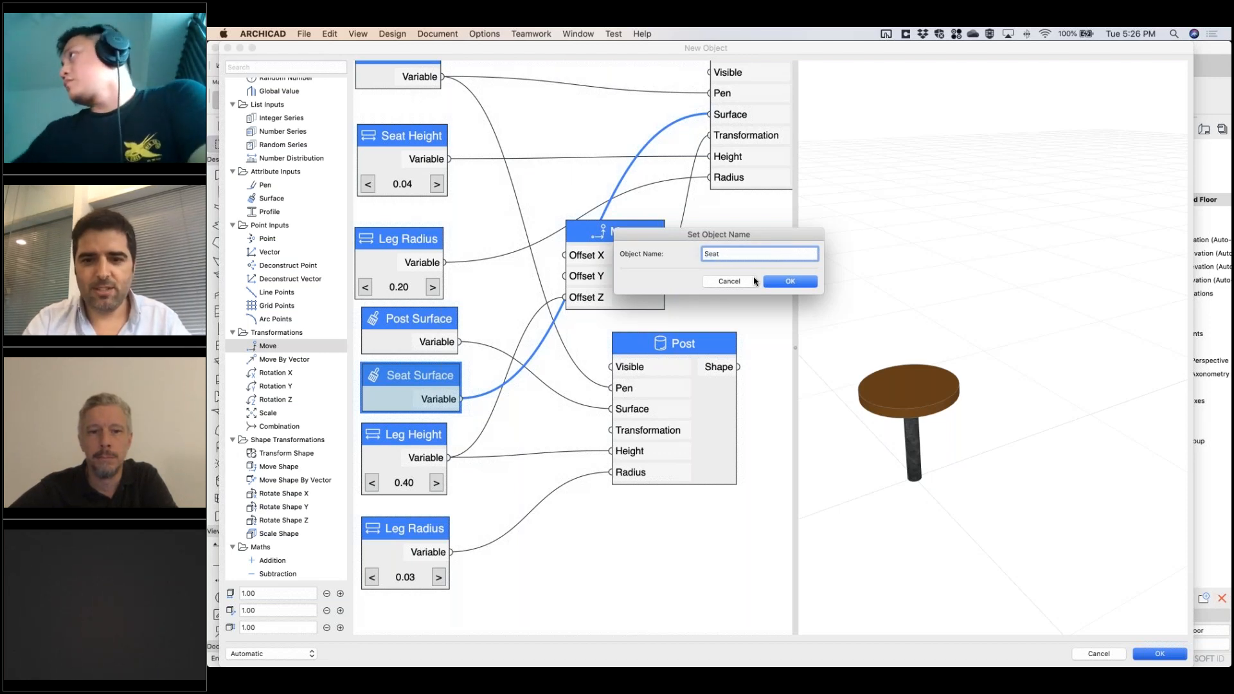
key("Return")
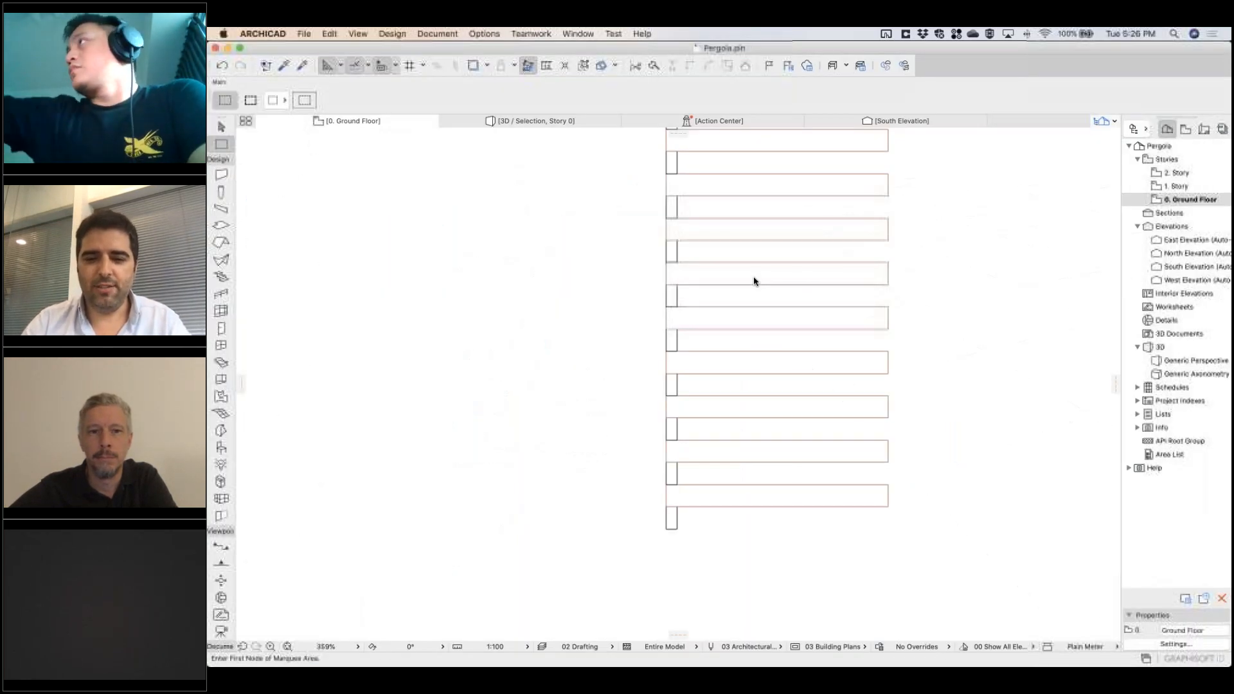
left_click(801, 294)
Step: Place the Table Round object on the ground floor plan below the pergola
scroll(749, 414, "down", 5)
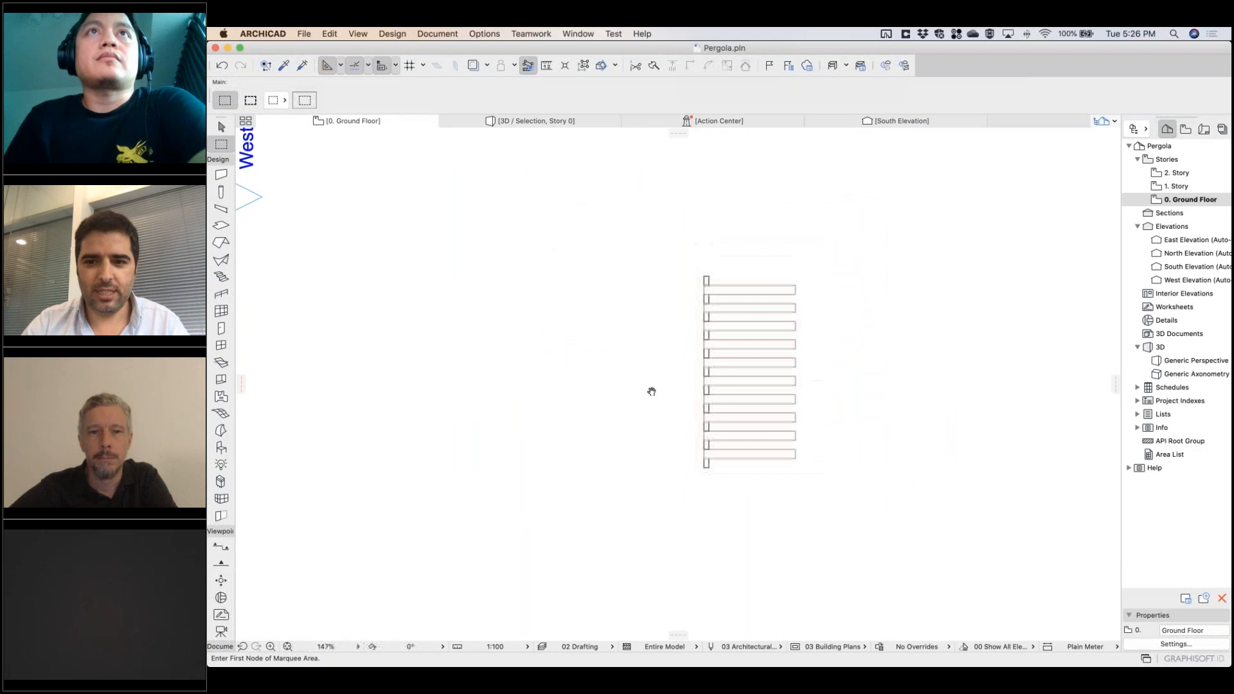
double_click(222, 448)
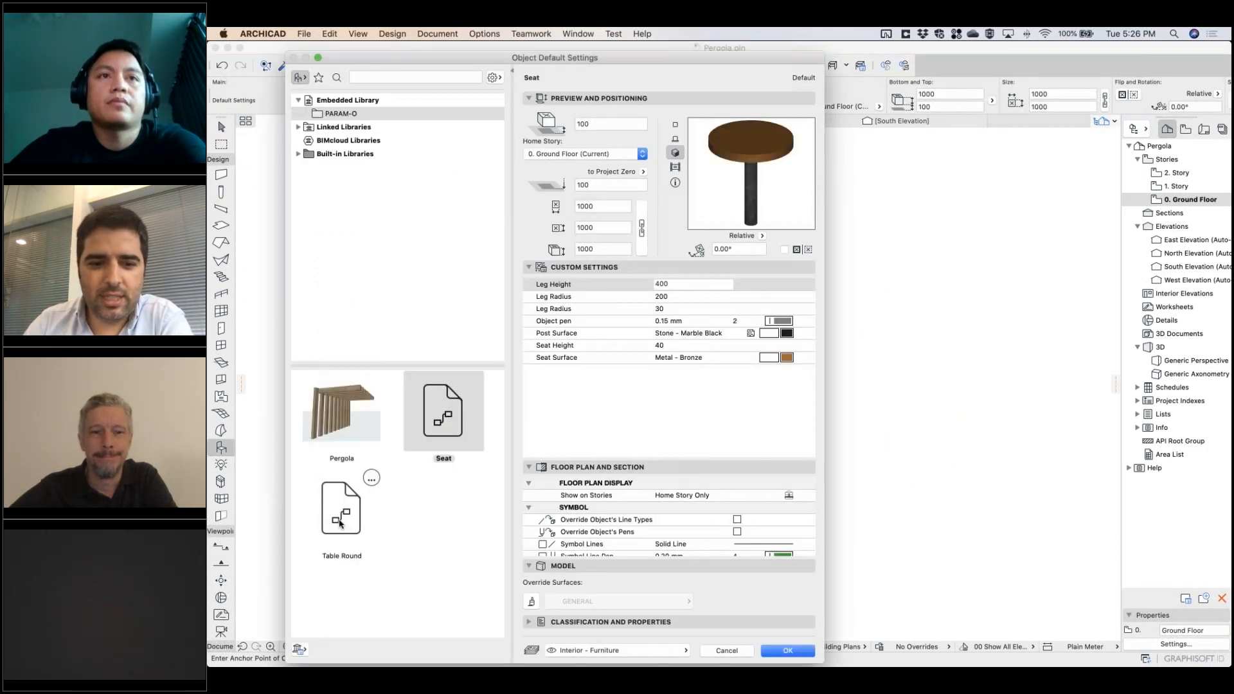
left_click(343, 510)
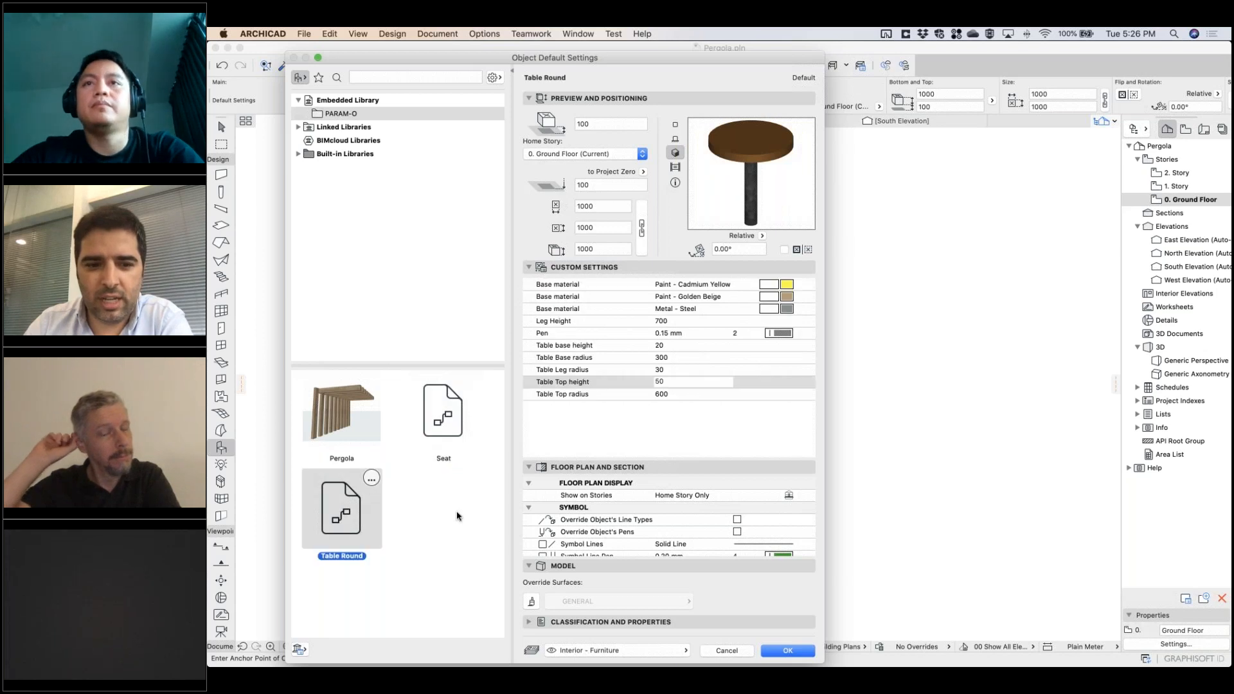
left_click(776, 652)
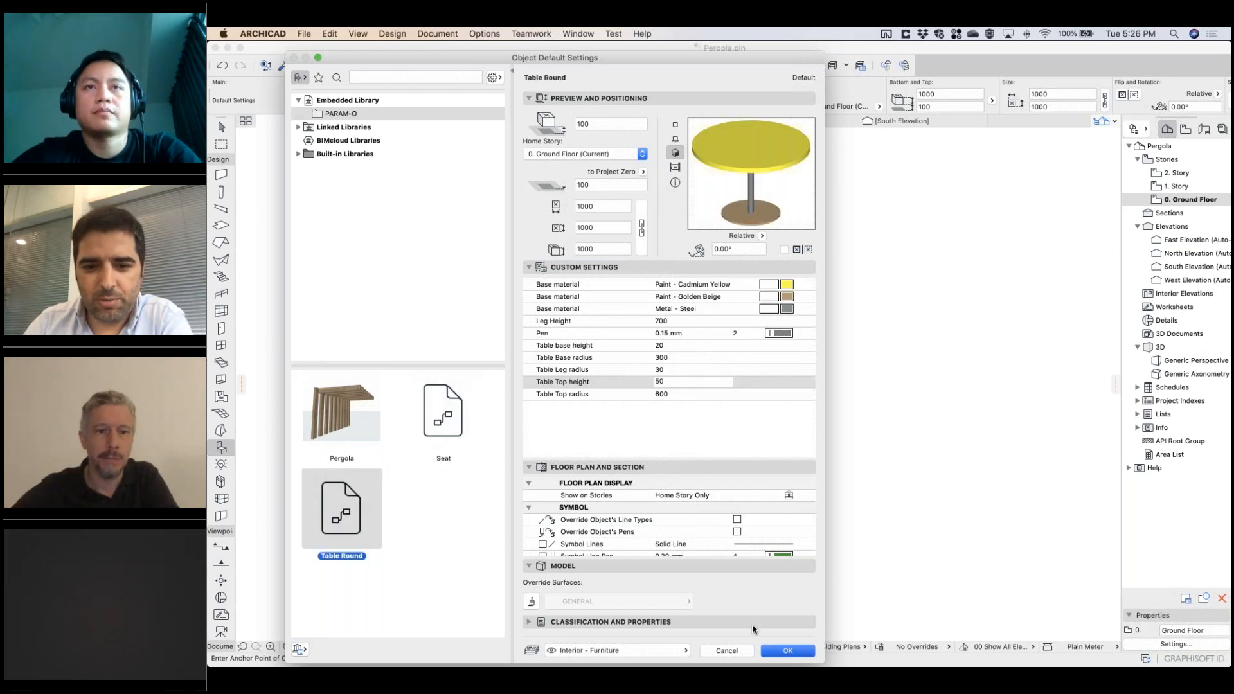
middle_click_drag(690, 549, 671, 419)
scroll(671, 396, "up", 5)
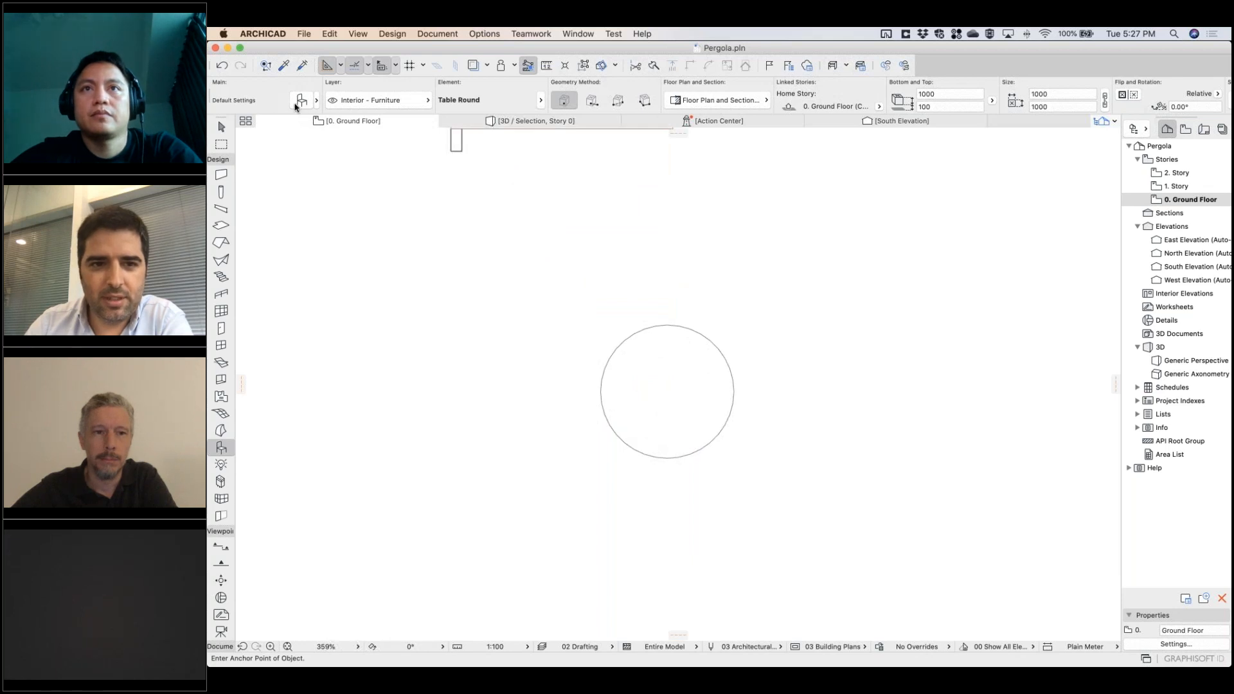
Step: Place one Seat object beside the round table and move it close to the table's lower-left edge
key("super+t")
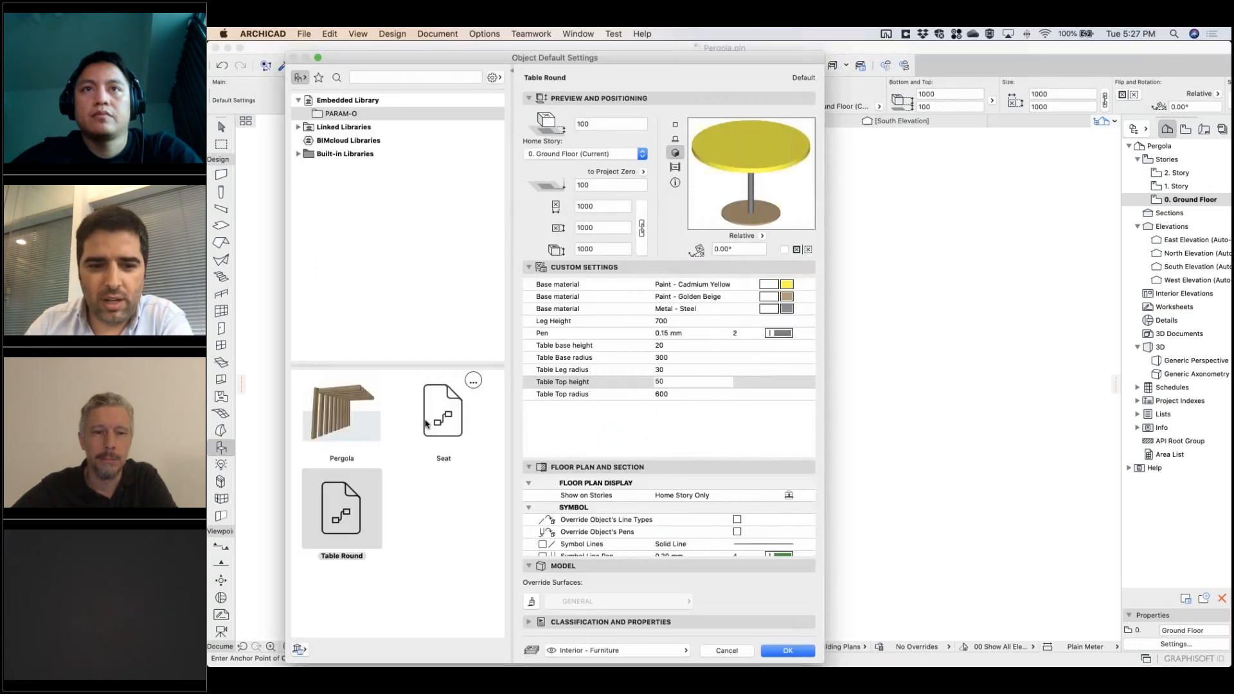
left_click(471, 456)
left_click(787, 651)
left_click(590, 482)
left_click(612, 462, "shift")
key("super+d")
left_click(612, 462)
left_click(607, 472)
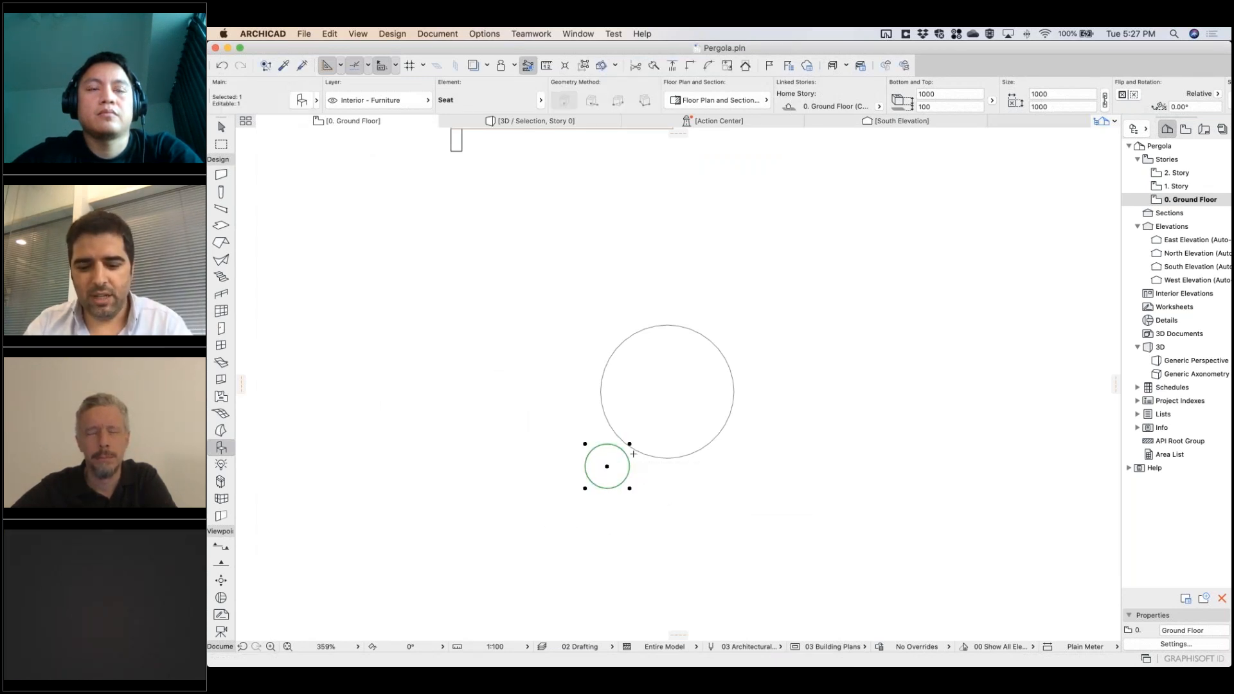
key("super+e")
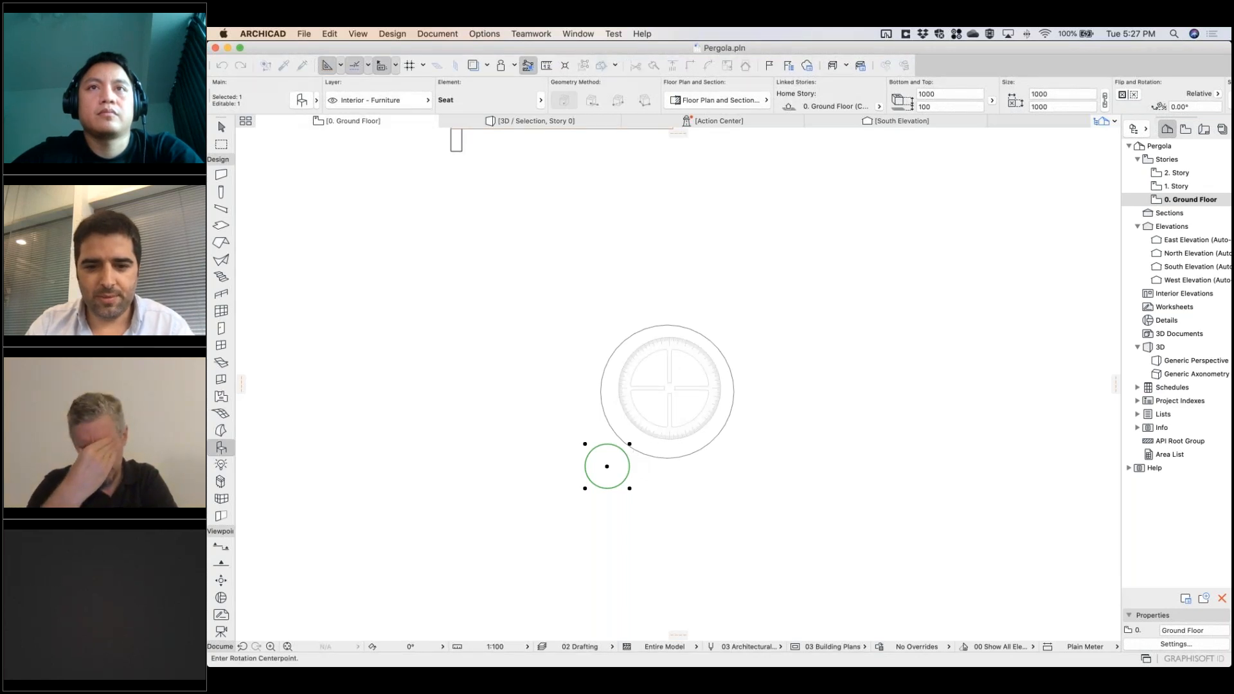
left_click(667, 391)
key("Escape")
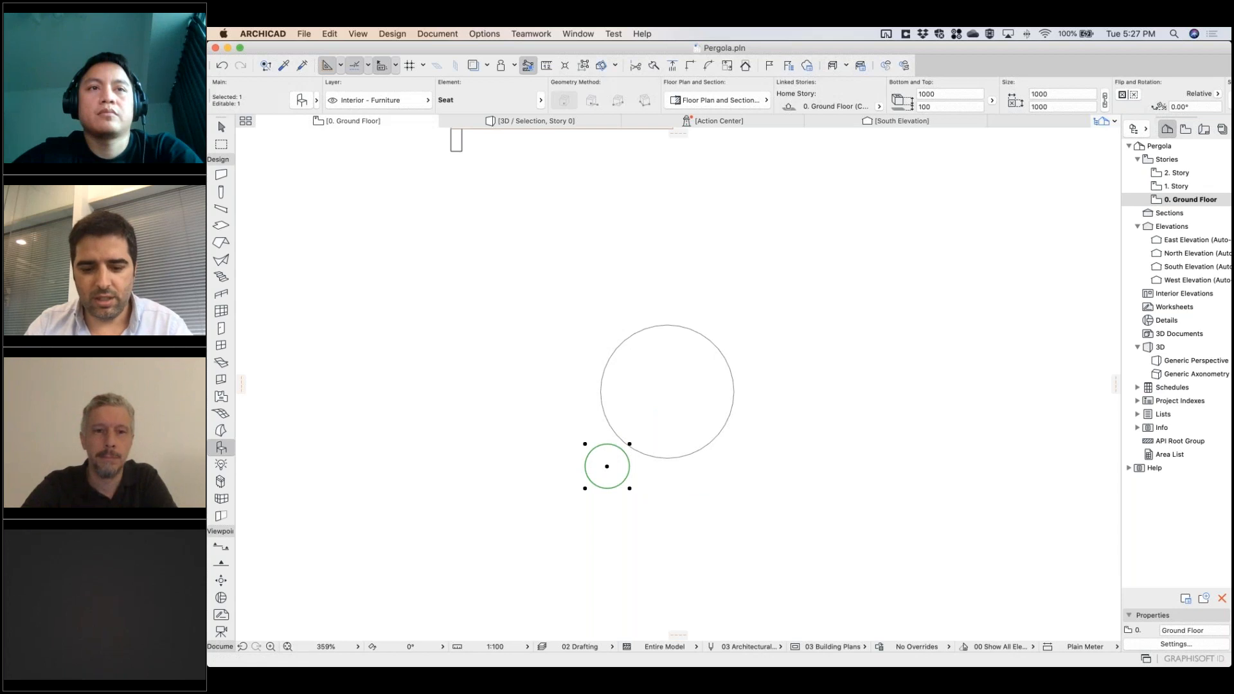
key("super+e")
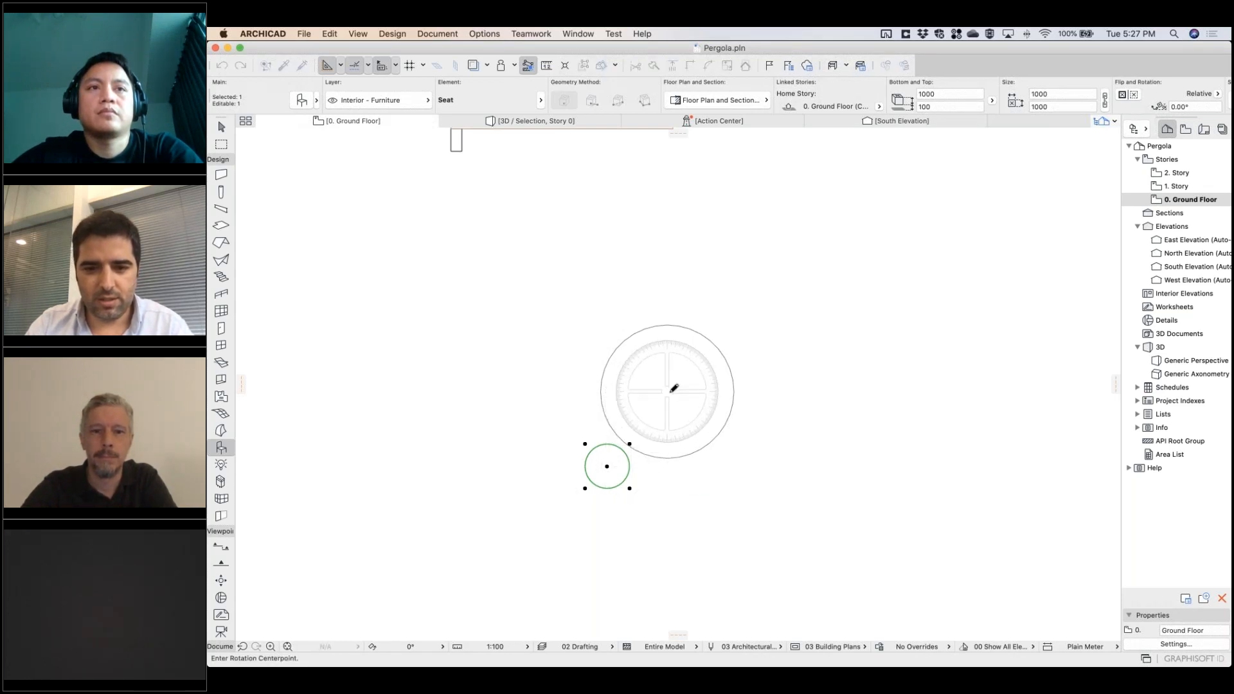
left_click(668, 390)
left_click(651, 412)
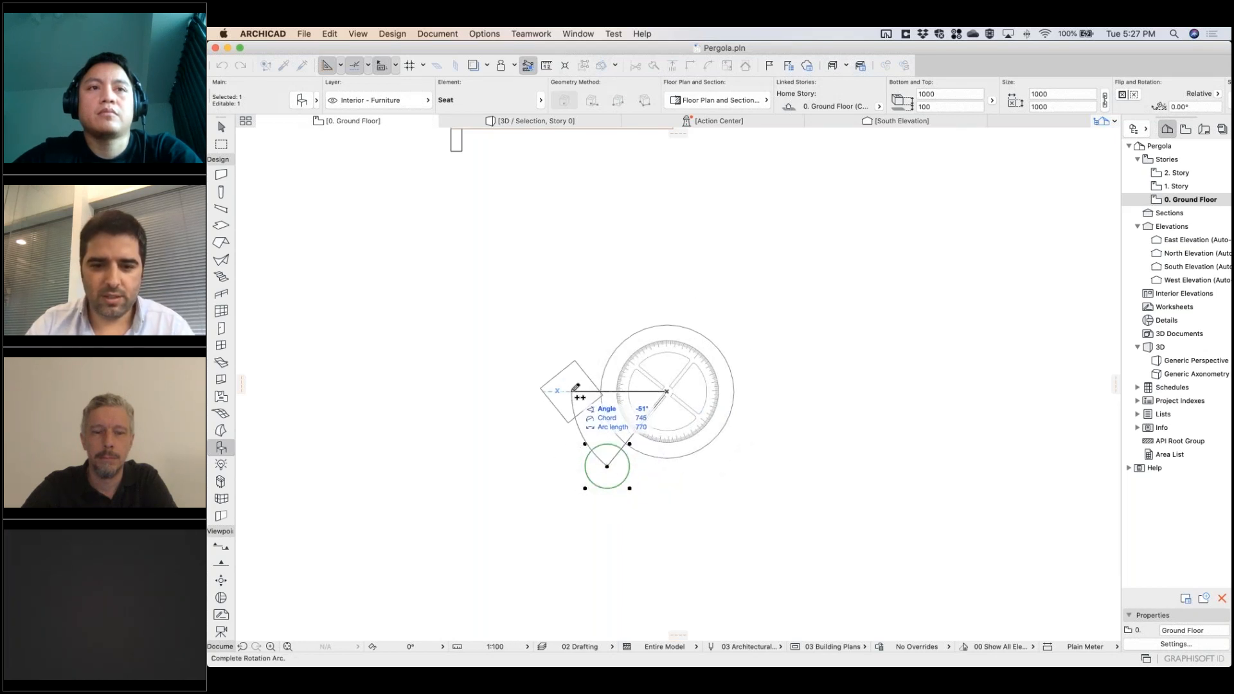
key("Escape")
Step: Multiply the seat by rotation in a full ring around the table's centre, using the Spread method with 30° spacing
key("super+u")
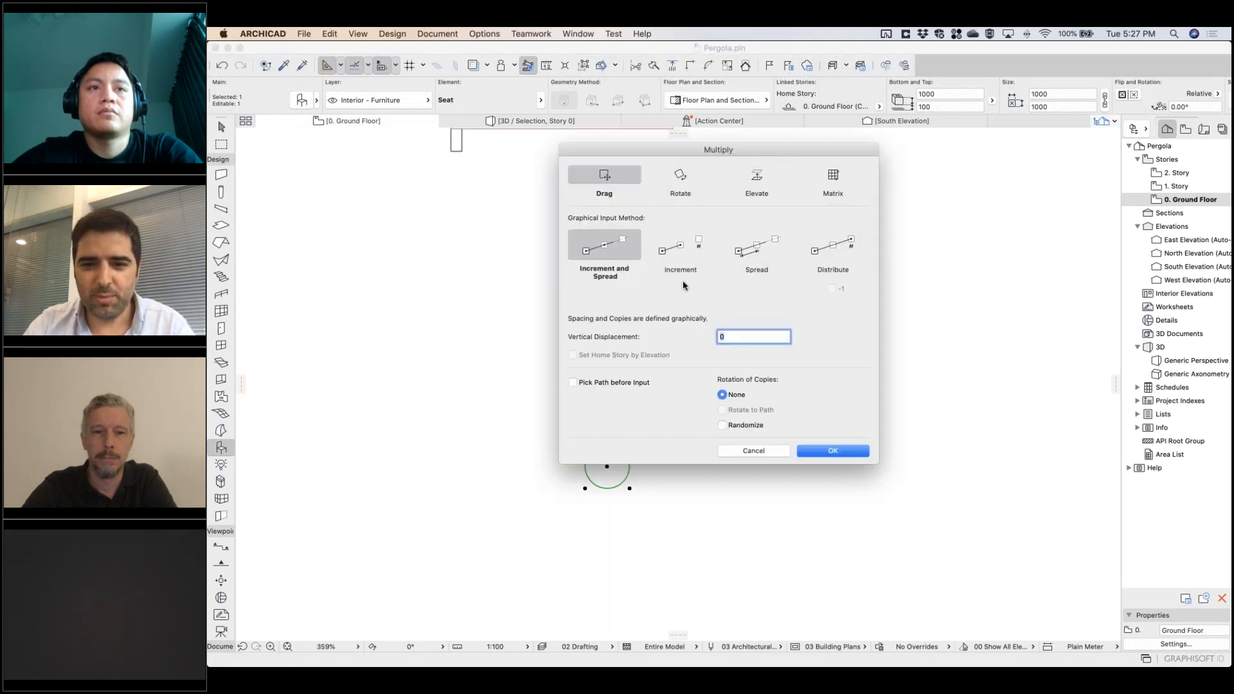
left_click(681, 176)
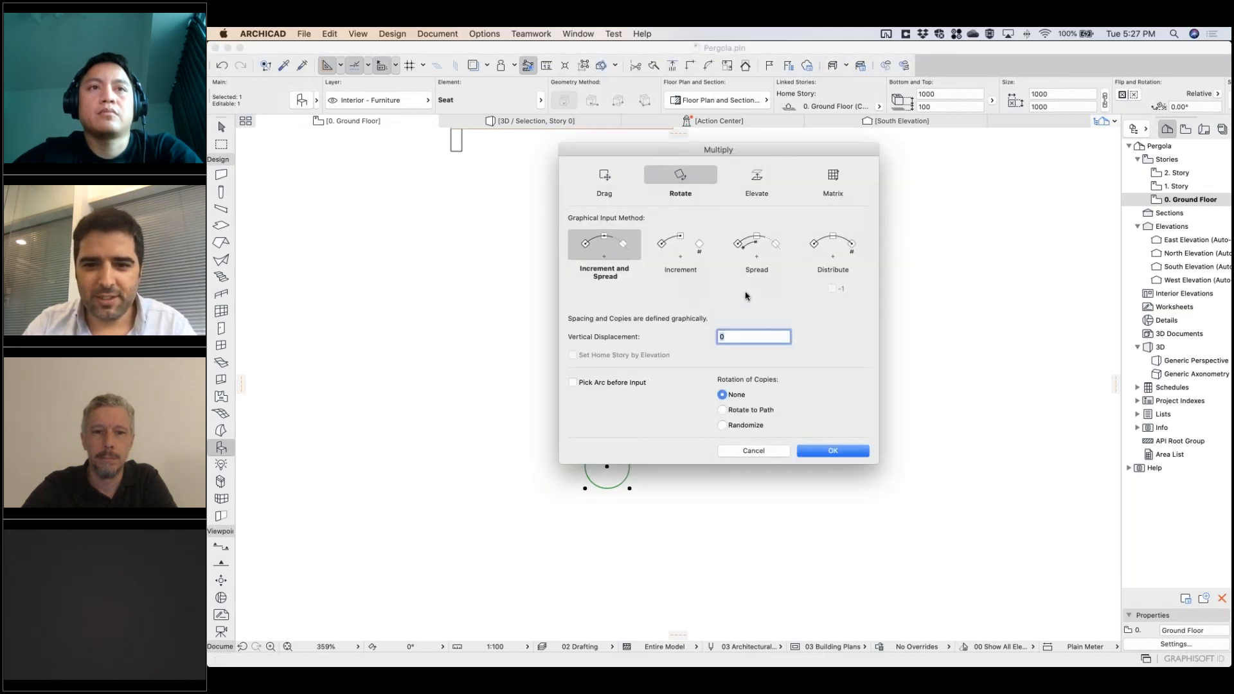
left_click(757, 245)
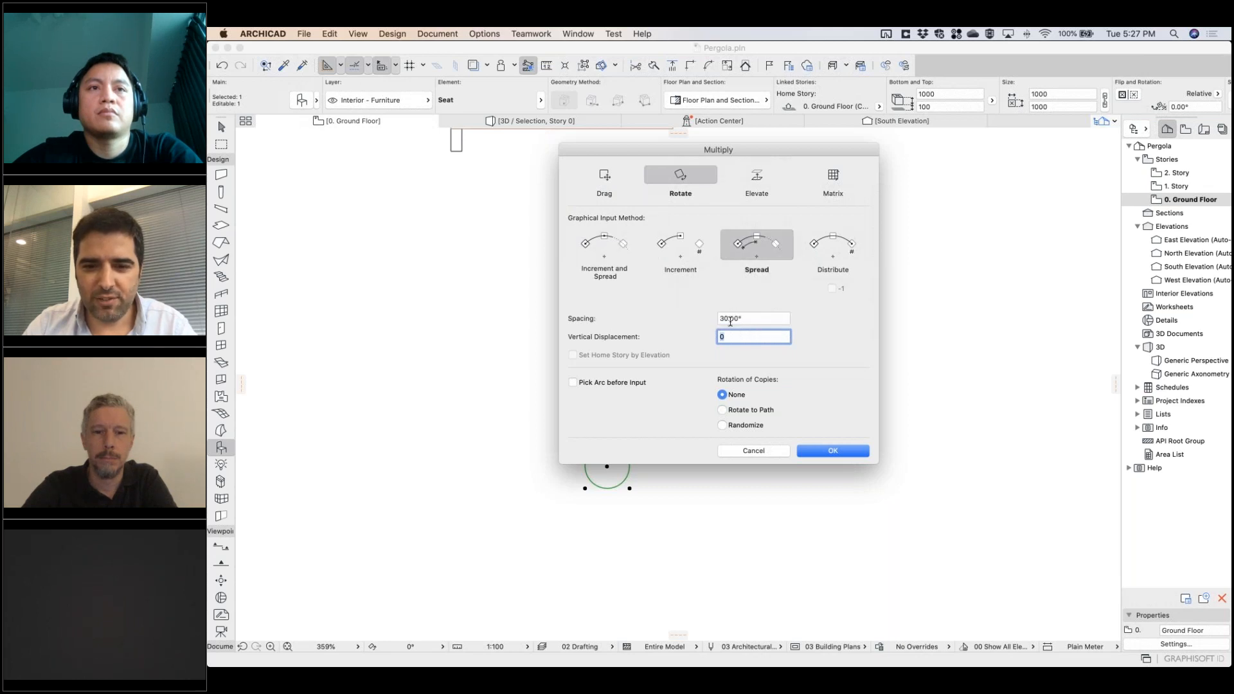
left_click(825, 454)
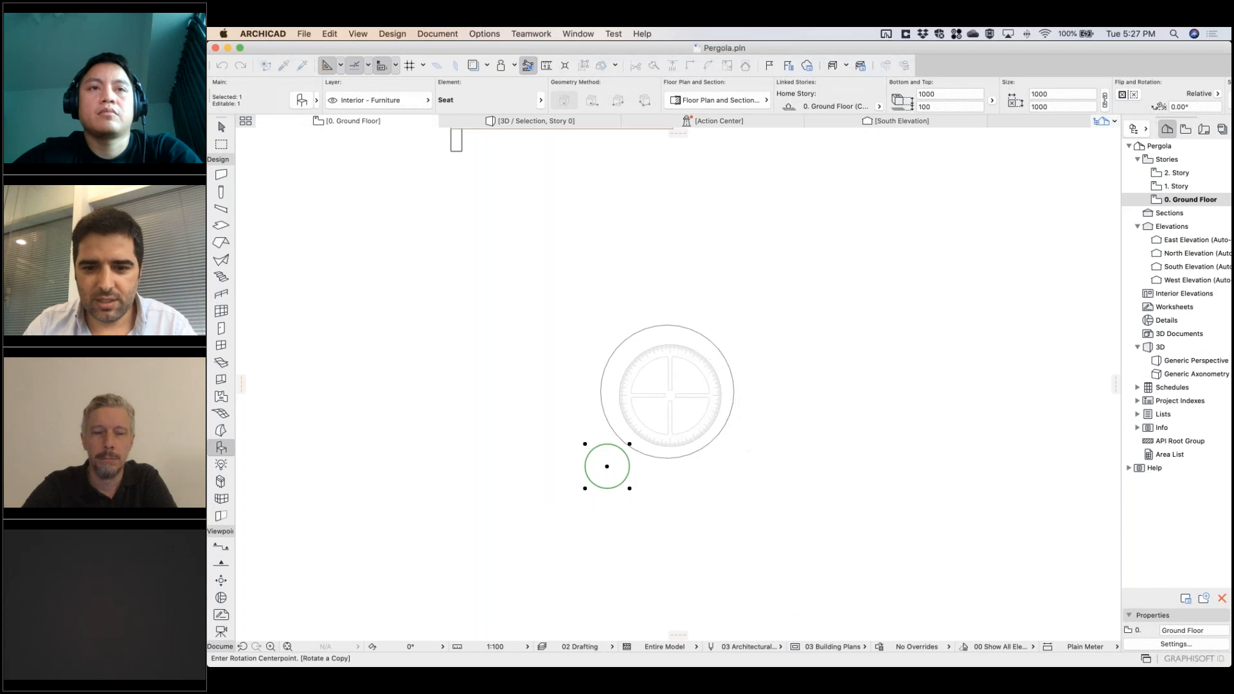
left_click(667, 391)
left_click(607, 466)
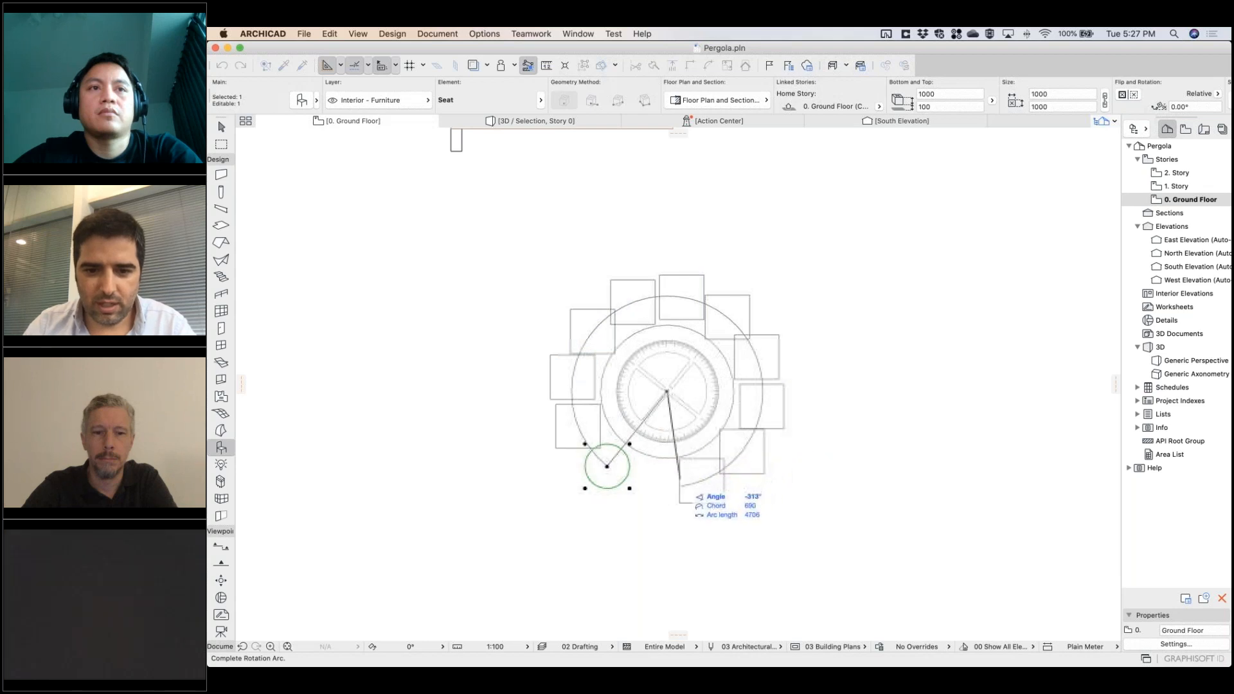
left_click(648, 477)
key("Escape")
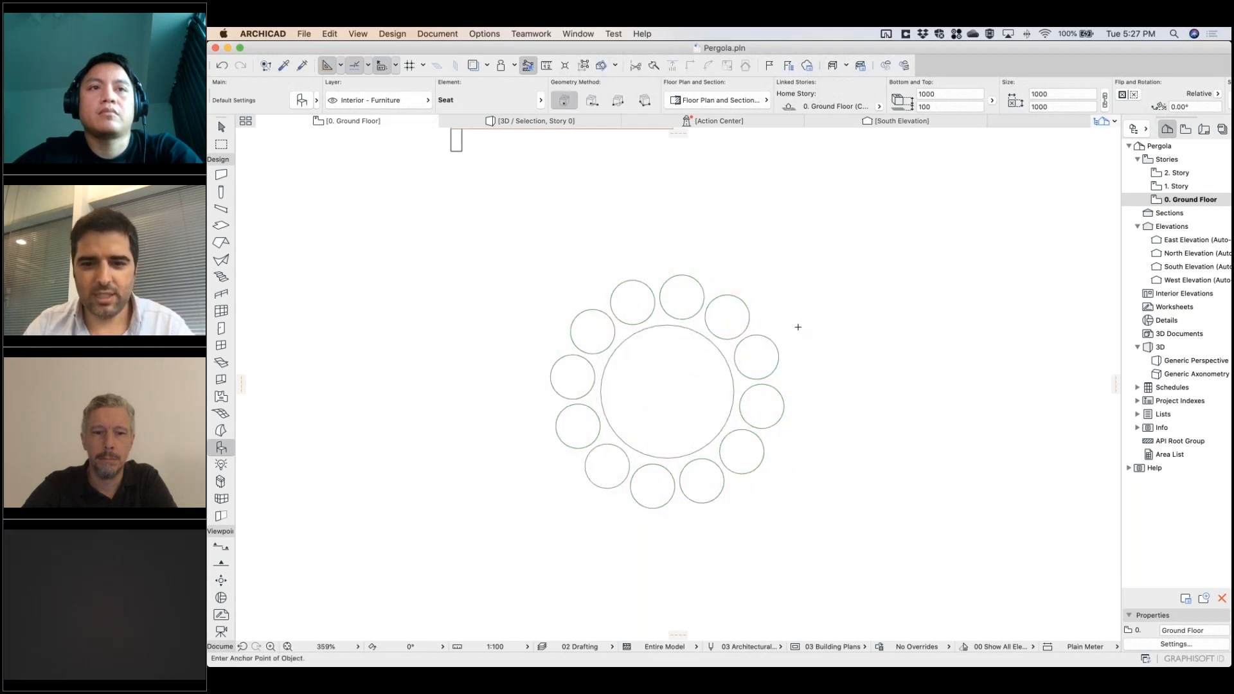
key("Escape")
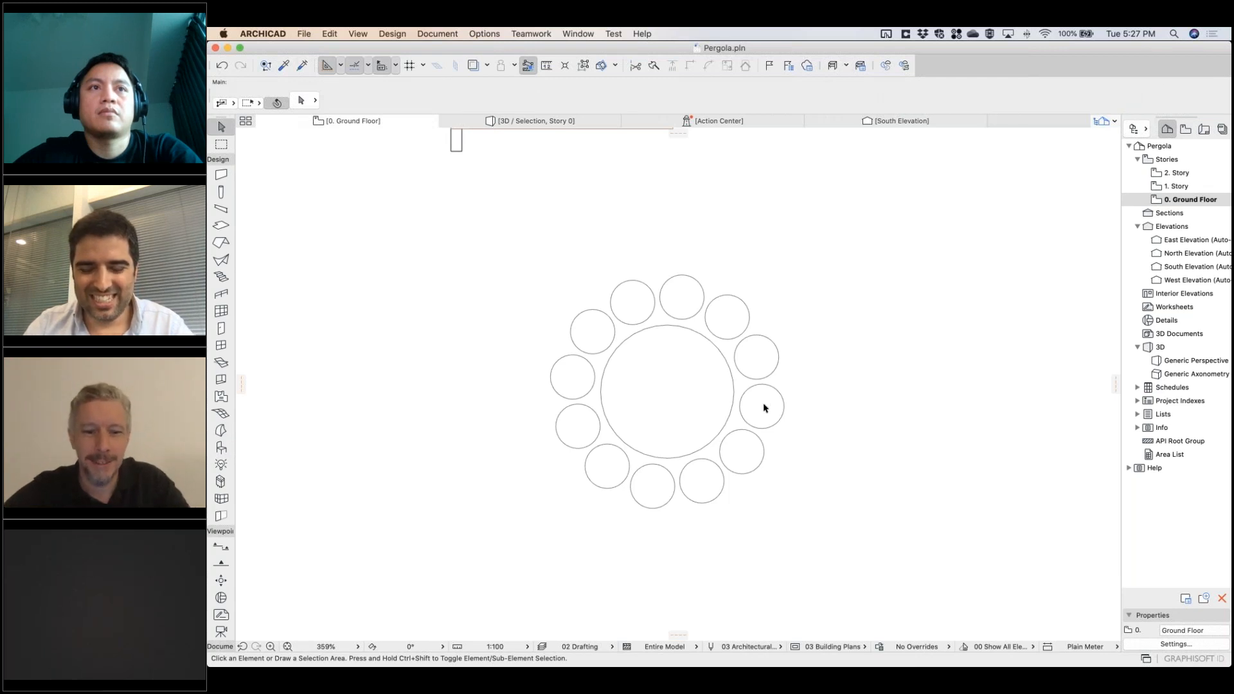
Step: In the 3D view of the model, delete every second stool around the table
key("F3")
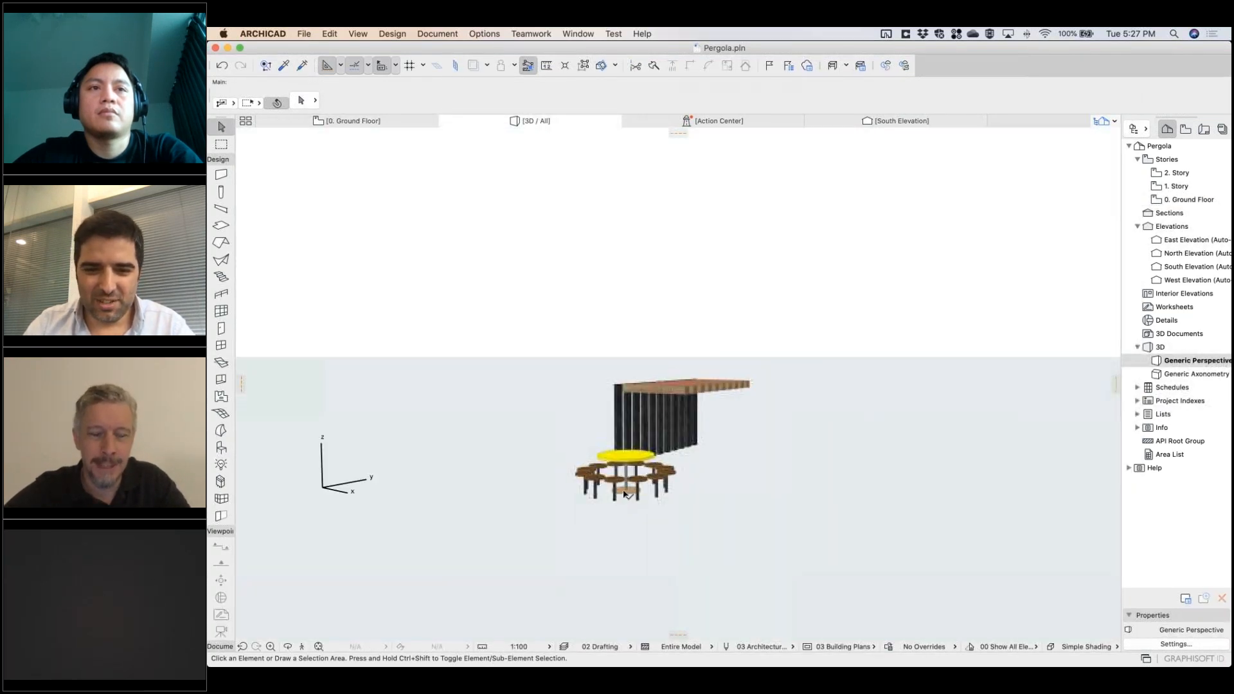
mouse_move(625, 413)
middle_mouse_down("shift")
mouse_move(627, 492)
mouse_move(629, 412)
mouse_move(630, 427)
middle_mouse_up("shift")
left_click(669, 595)
left_click(574, 583, "shift")
left_click(556, 521, "shift")
middle_click_drag(617, 554, 628, 468, "shift")
left_click(625, 443, "shift")
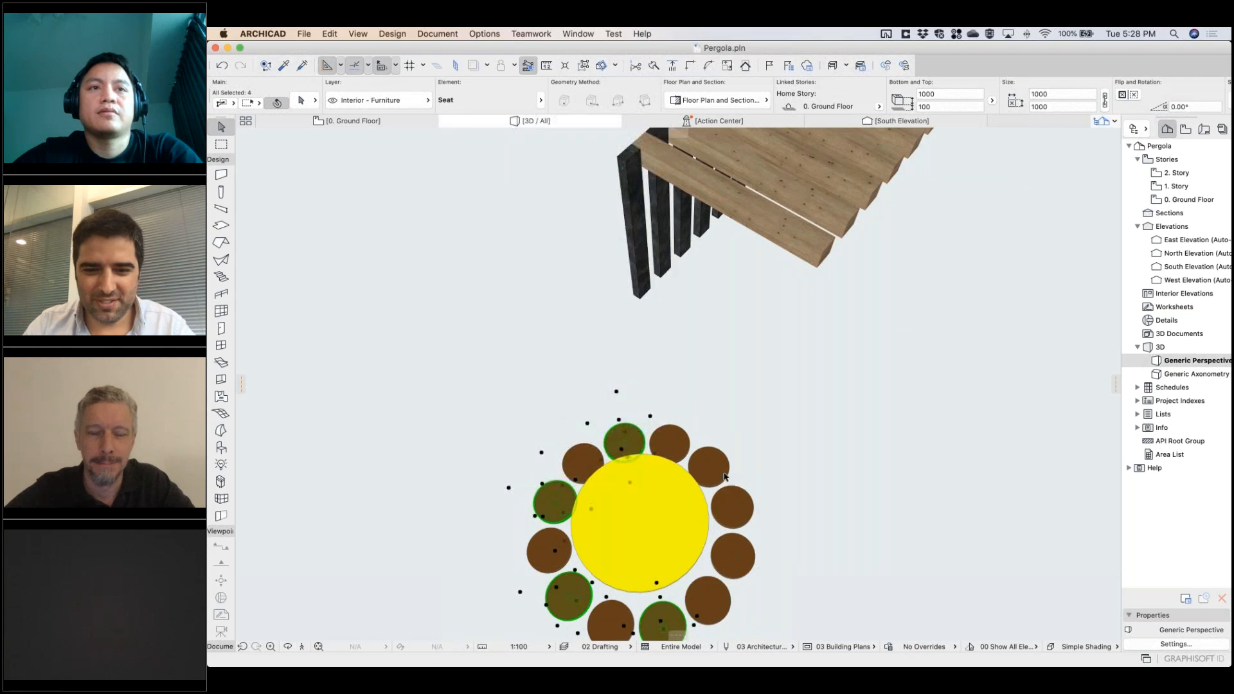
left_click(717, 472, "shift")
left_click(746, 562, "shift")
key("Delete")
Step: Select three alternating stools and set their Seat Surface to Paint - Vermilion
middle_click_drag(731, 516, 621, 429, "shift")
left_click(608, 413, "shift")
left_click(664, 382, "shift")
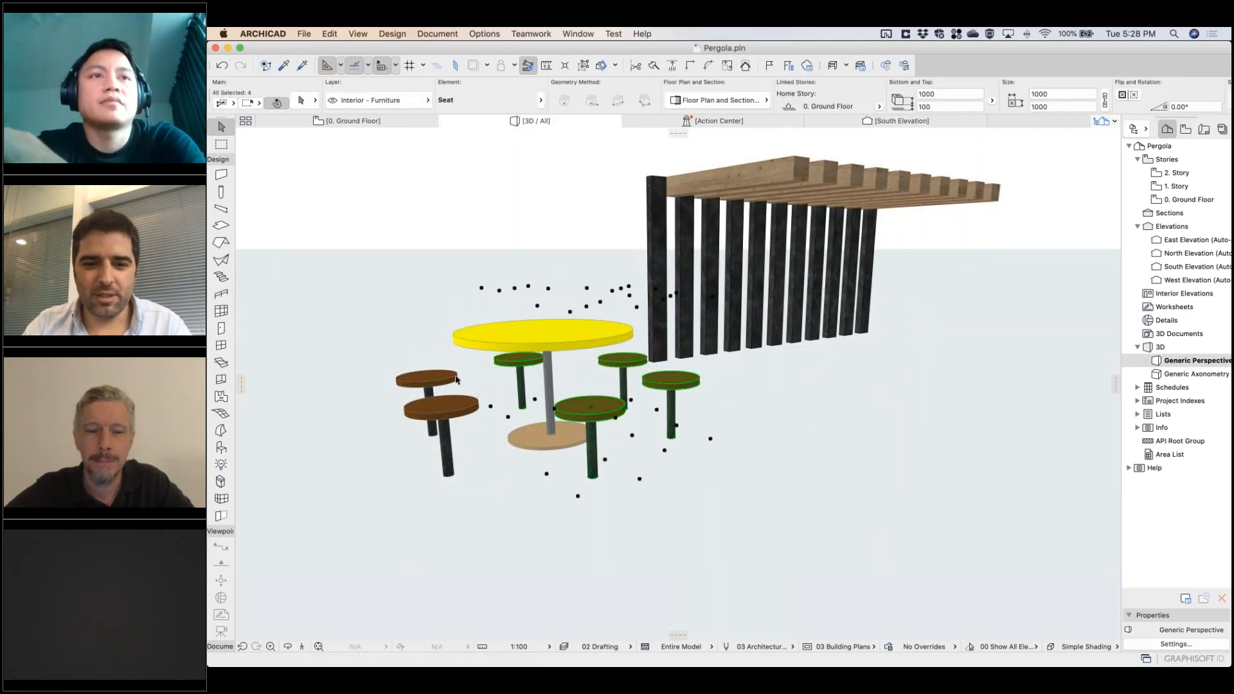
key("Escape")
left_click(624, 362, "shift")
left_click(590, 415, "shift")
left_click(429, 381, "shift")
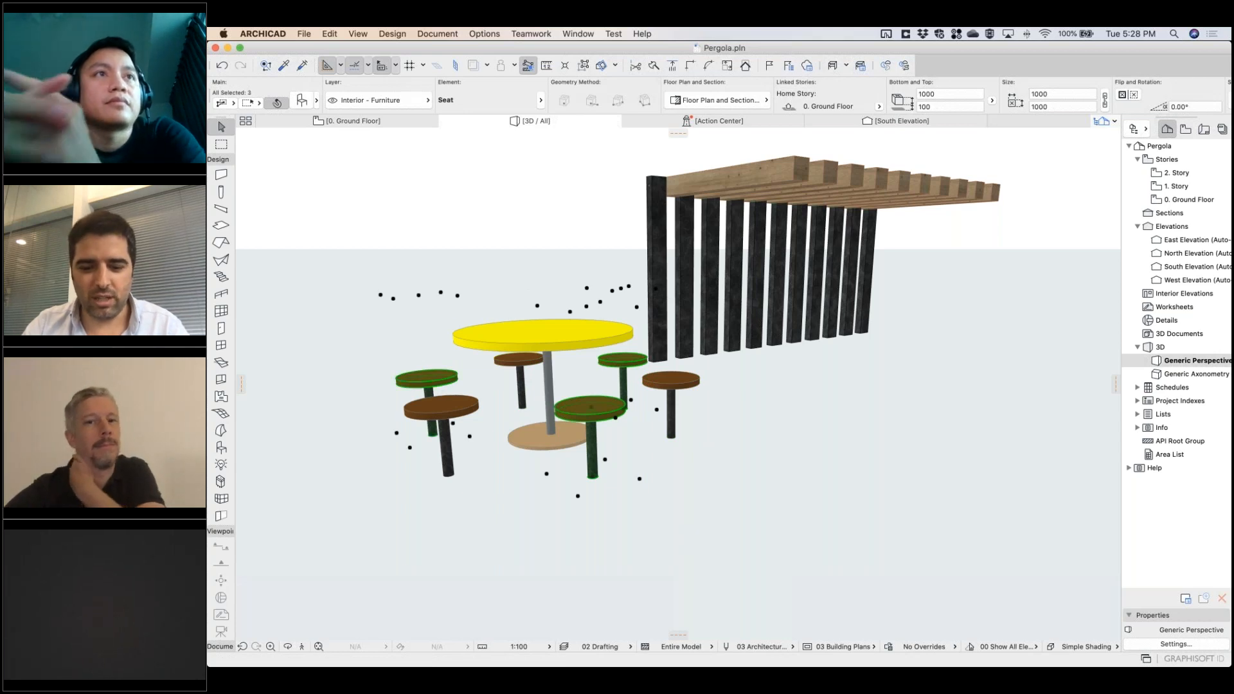
double_click(590, 425)
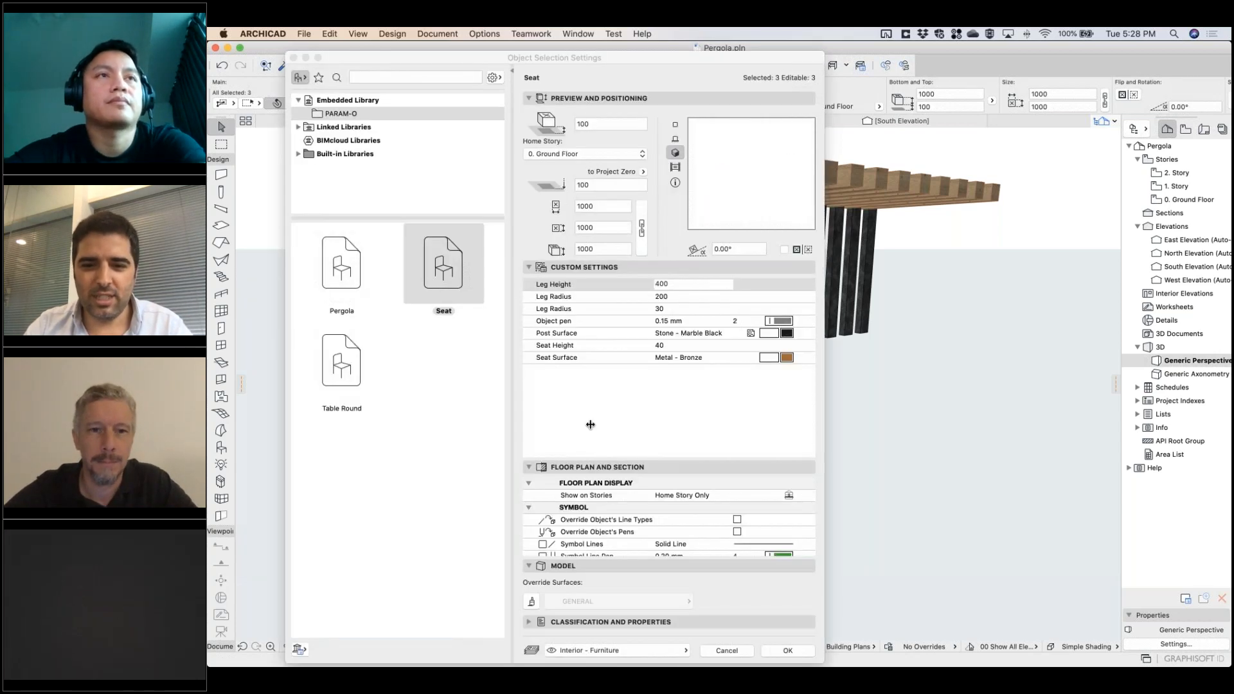
left_click(787, 358)
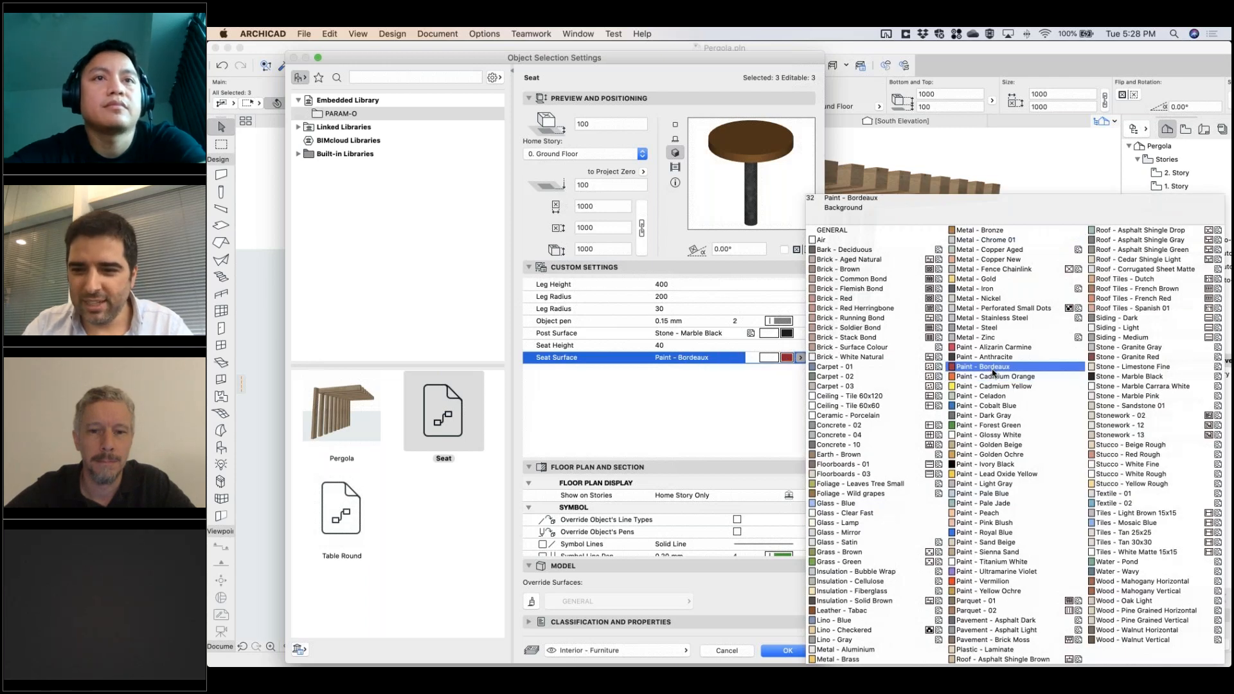
left_click(997, 582)
key("Return")
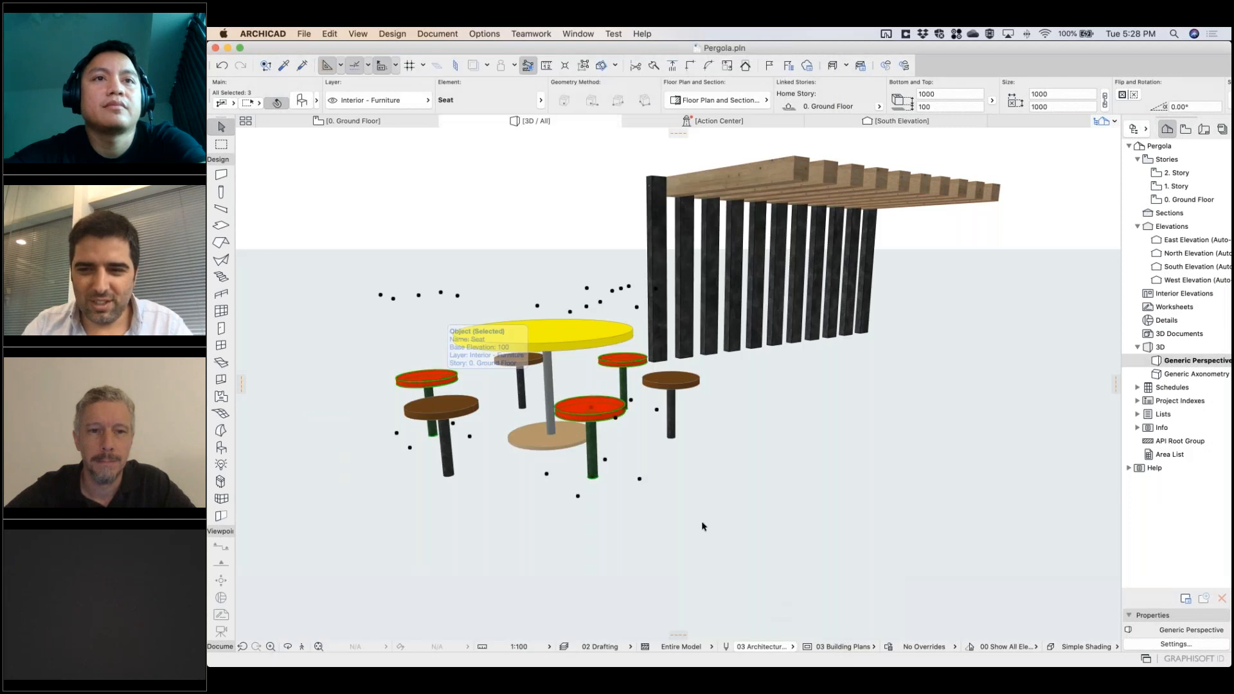
Step: Set the round table's Leg Height to 600
middle_click_drag(689, 500, 475, 459, "shift")
left_click(611, 325)
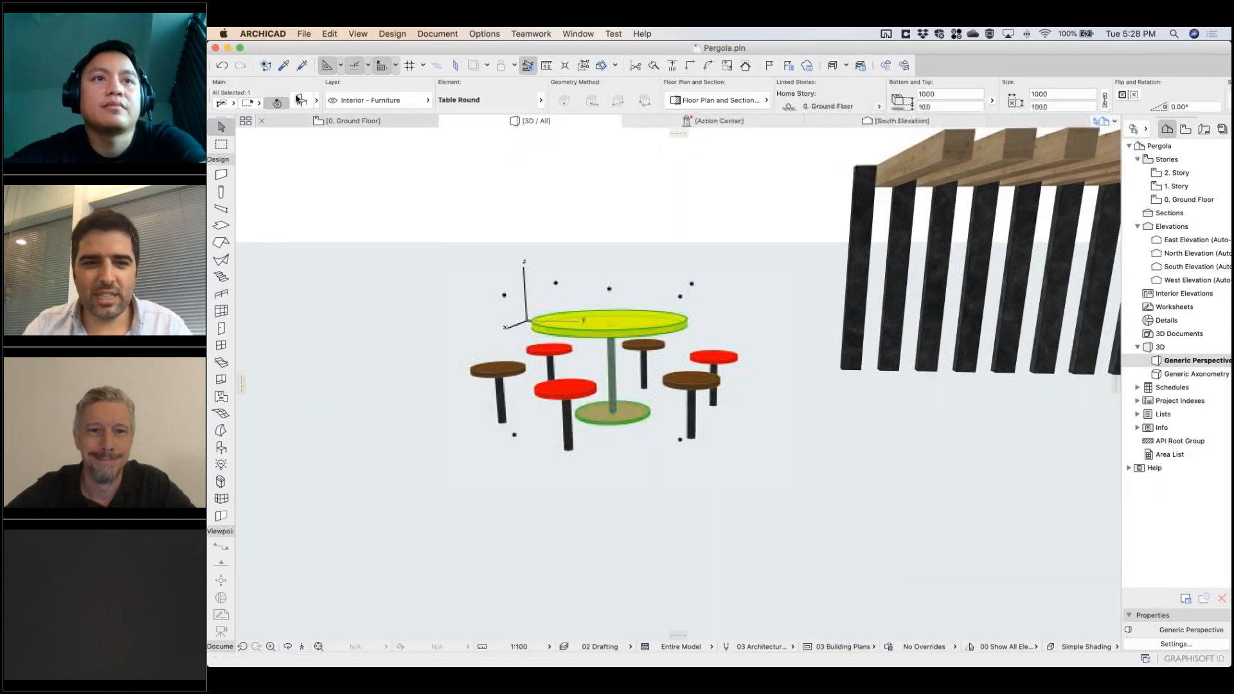
key("super+t")
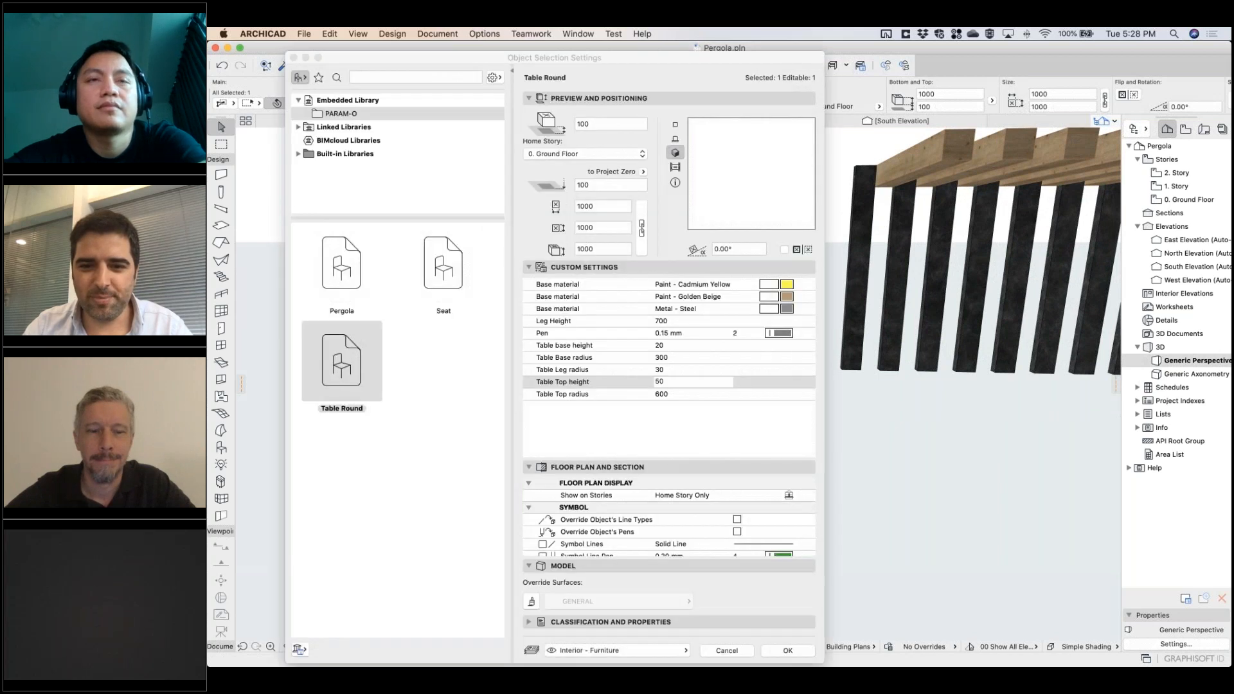
left_click(668, 319)
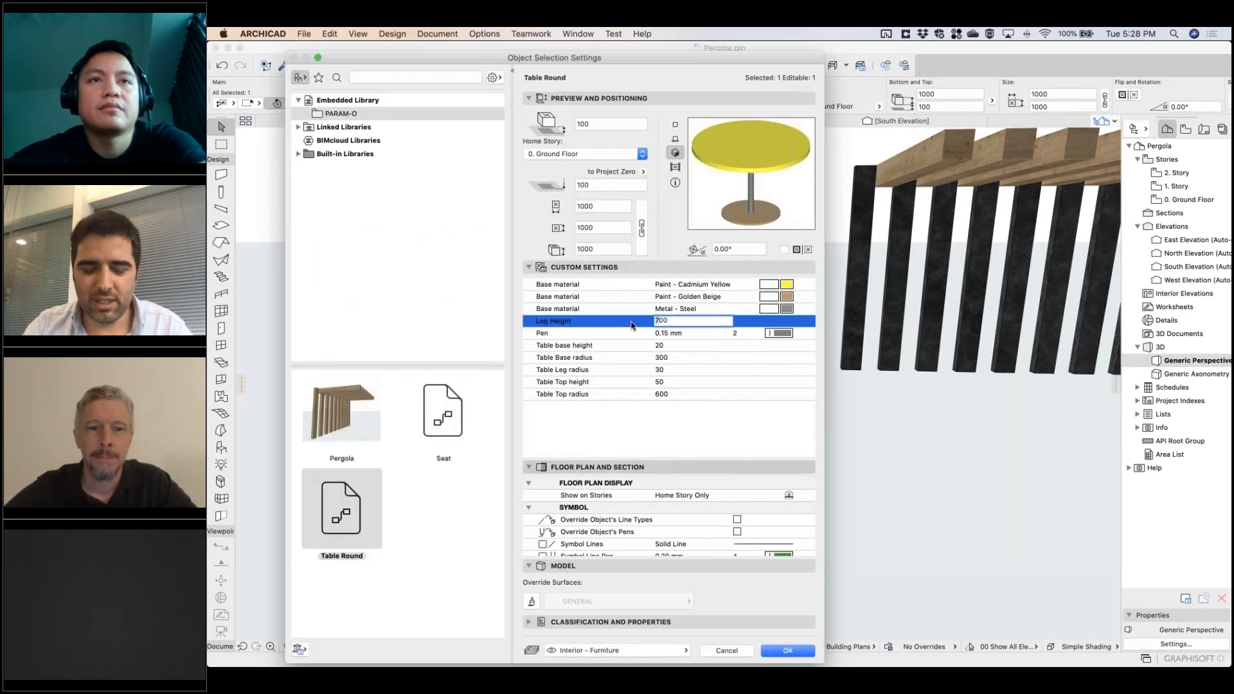
type("6")
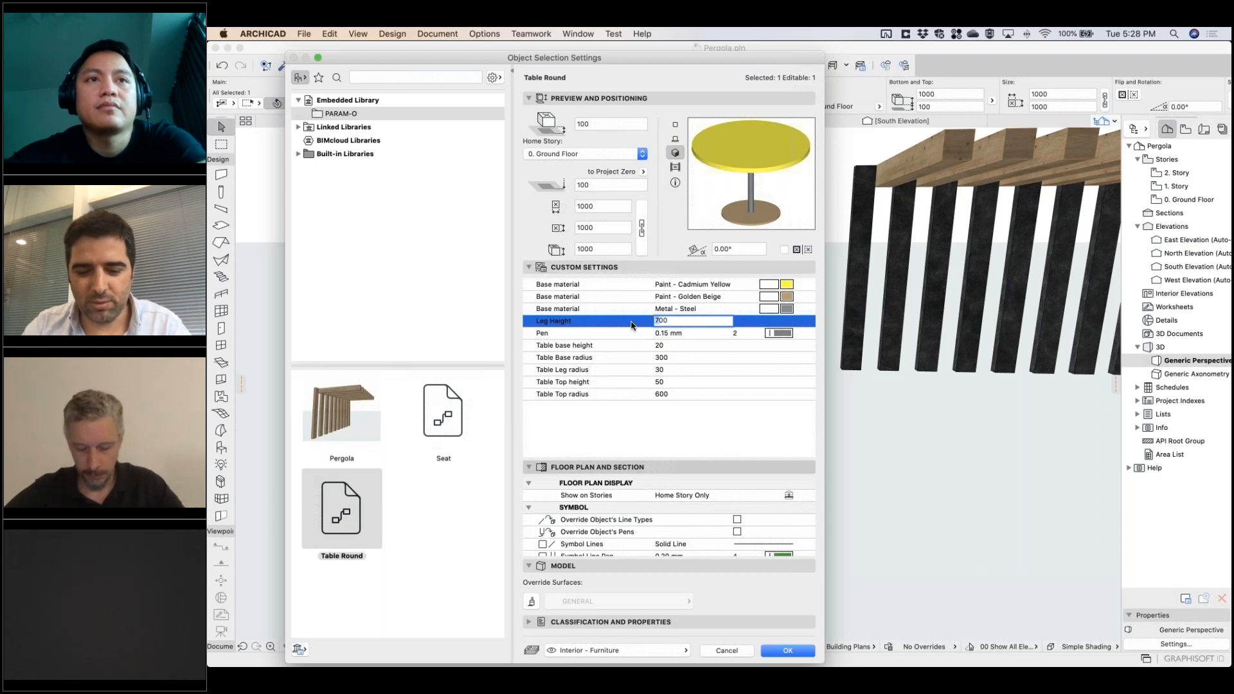
left_click(788, 651)
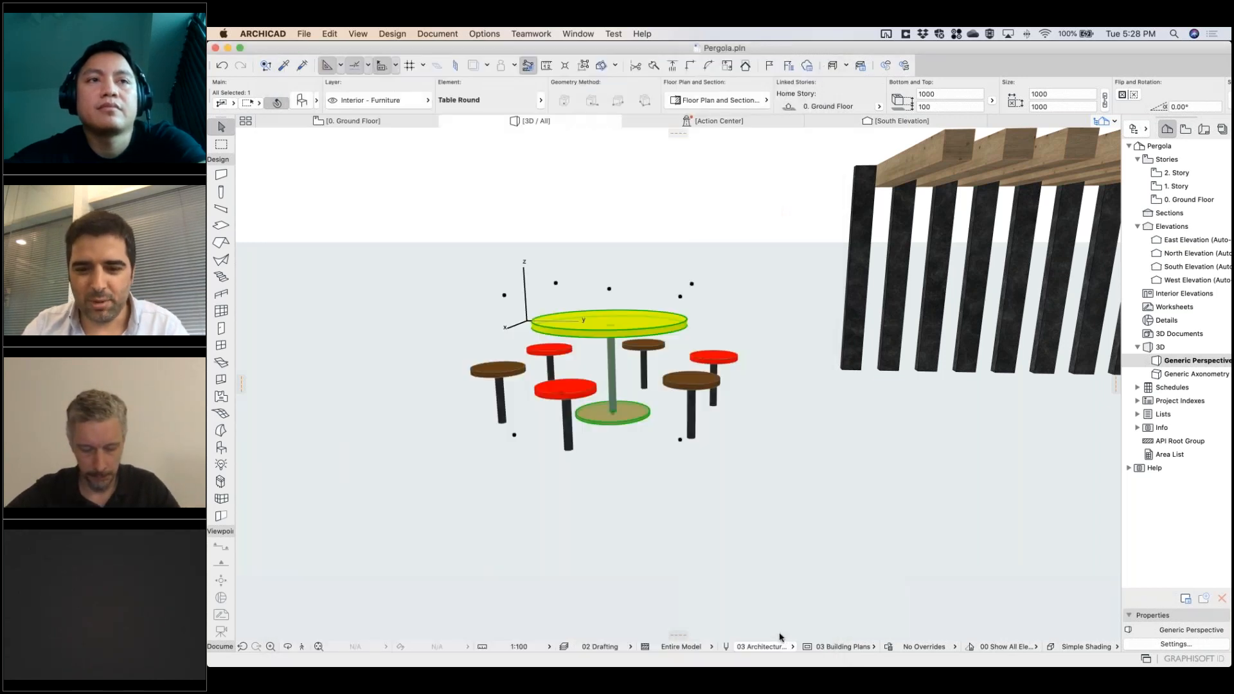
Step: Set the round table's Table Base radius to 400
left_click(637, 420)
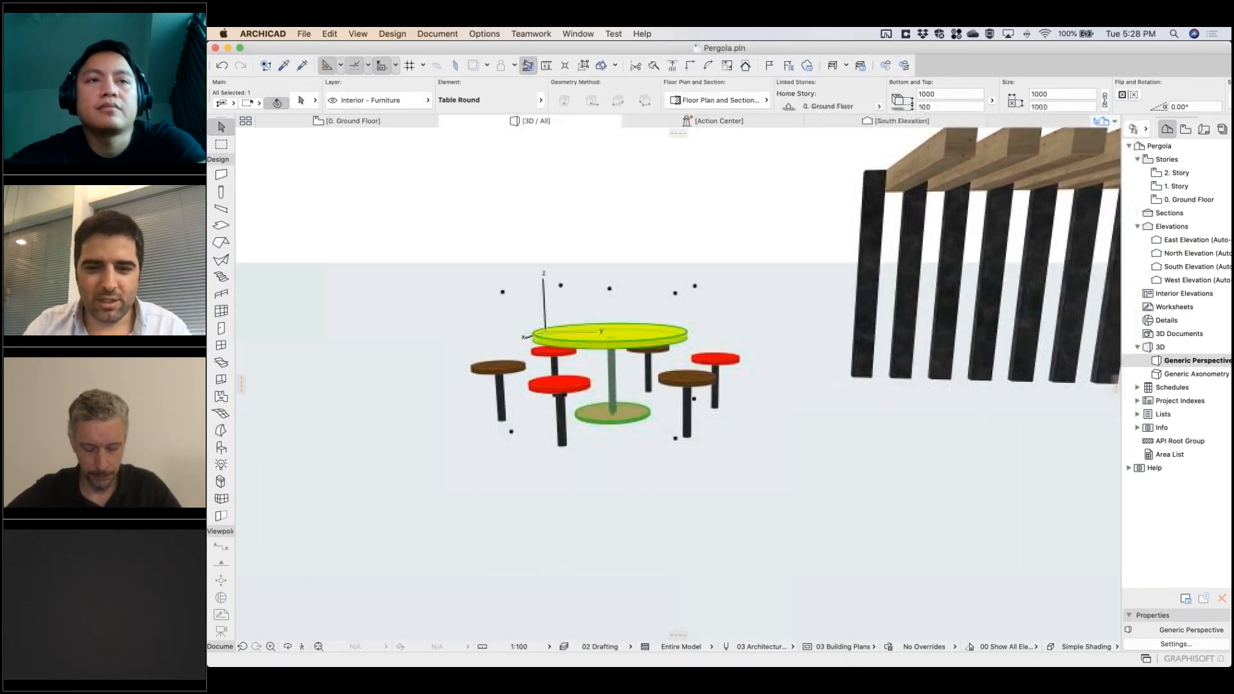
key("super+t")
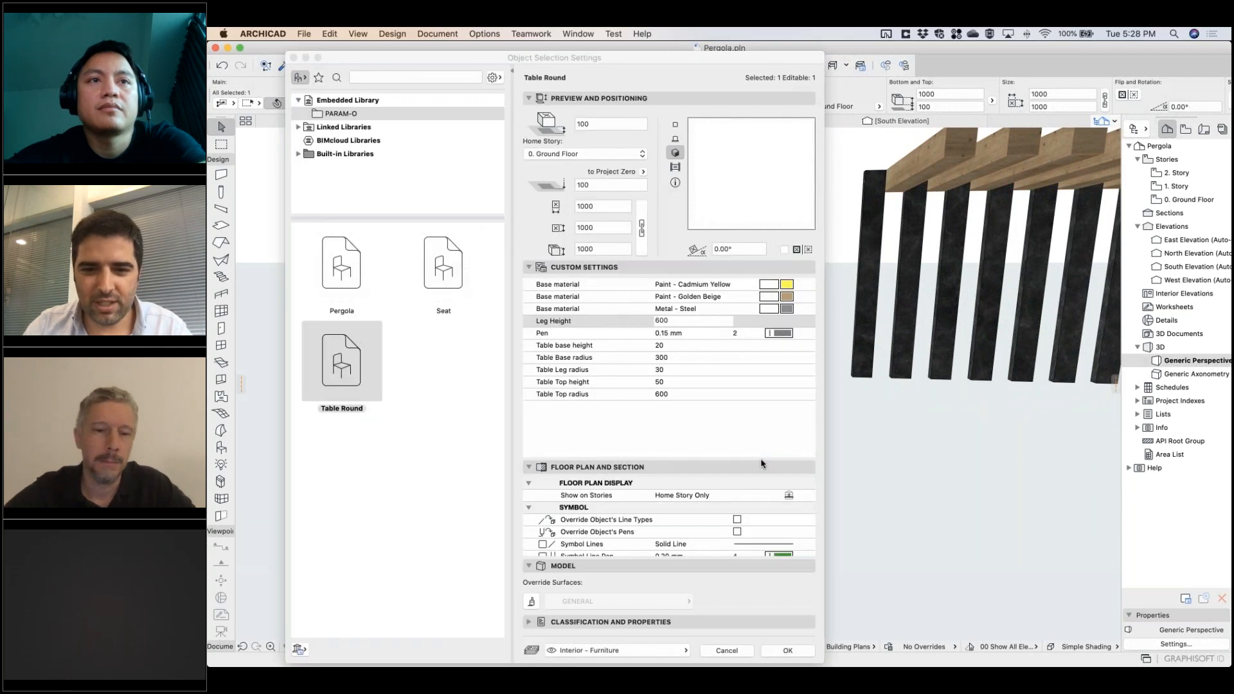
left_click(655, 358)
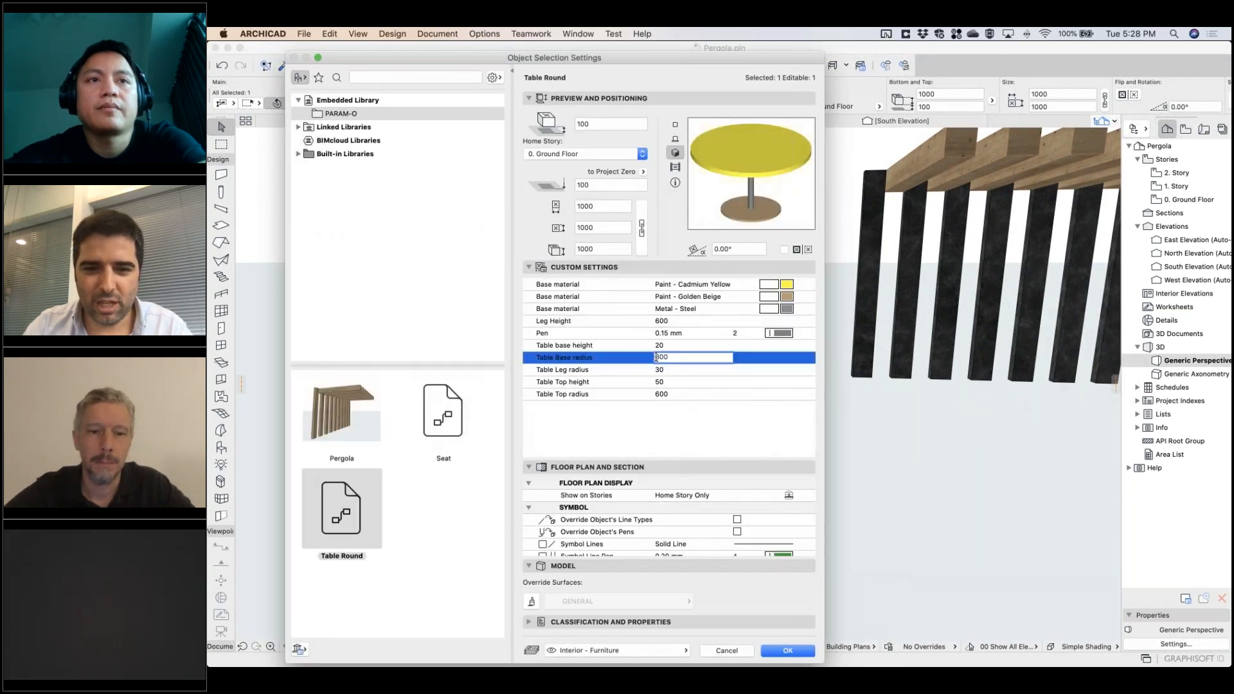
type("4")
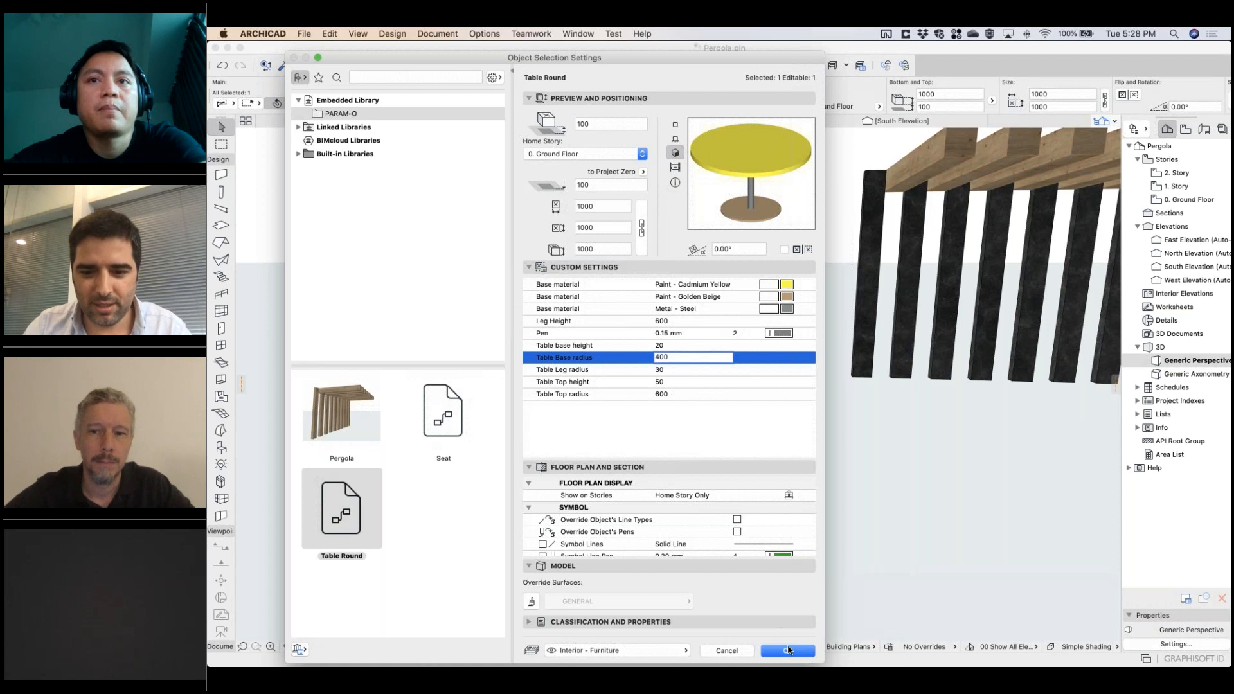
left_click(790, 651)
key("Escape")
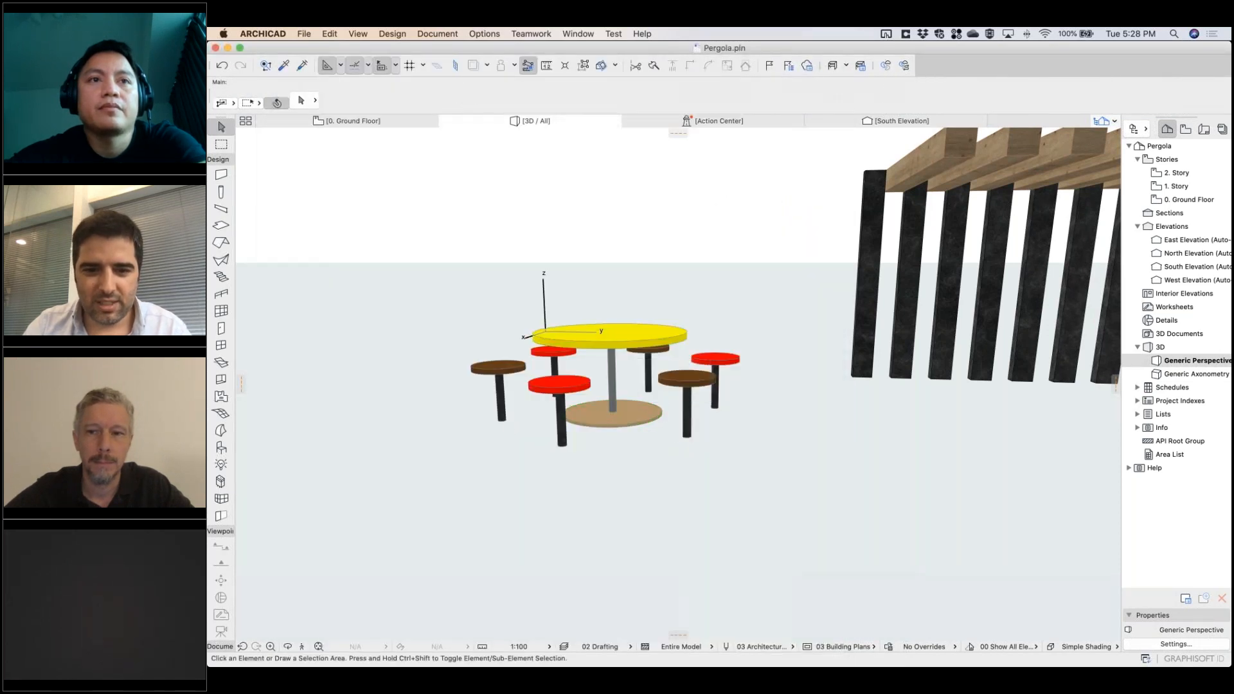
Step: Set the round table's Table Top radius to 700
middle_click_drag(691, 437, 688, 303, "shift")
left_click(688, 294)
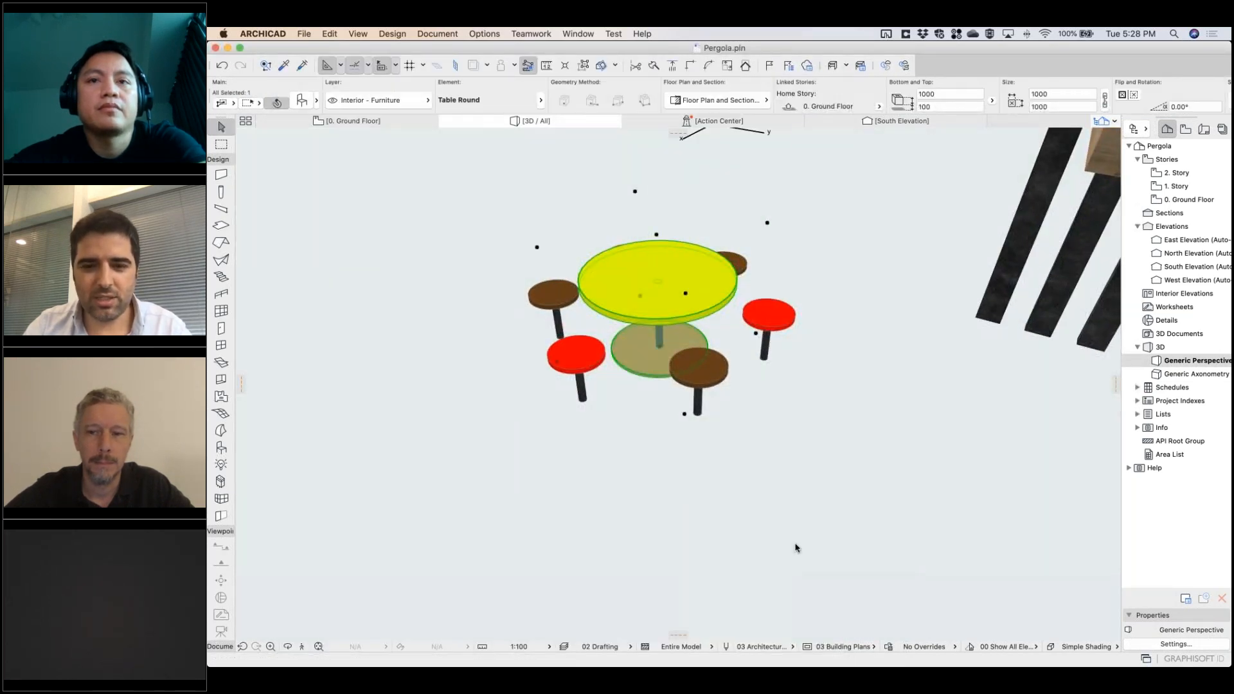
key("super+t")
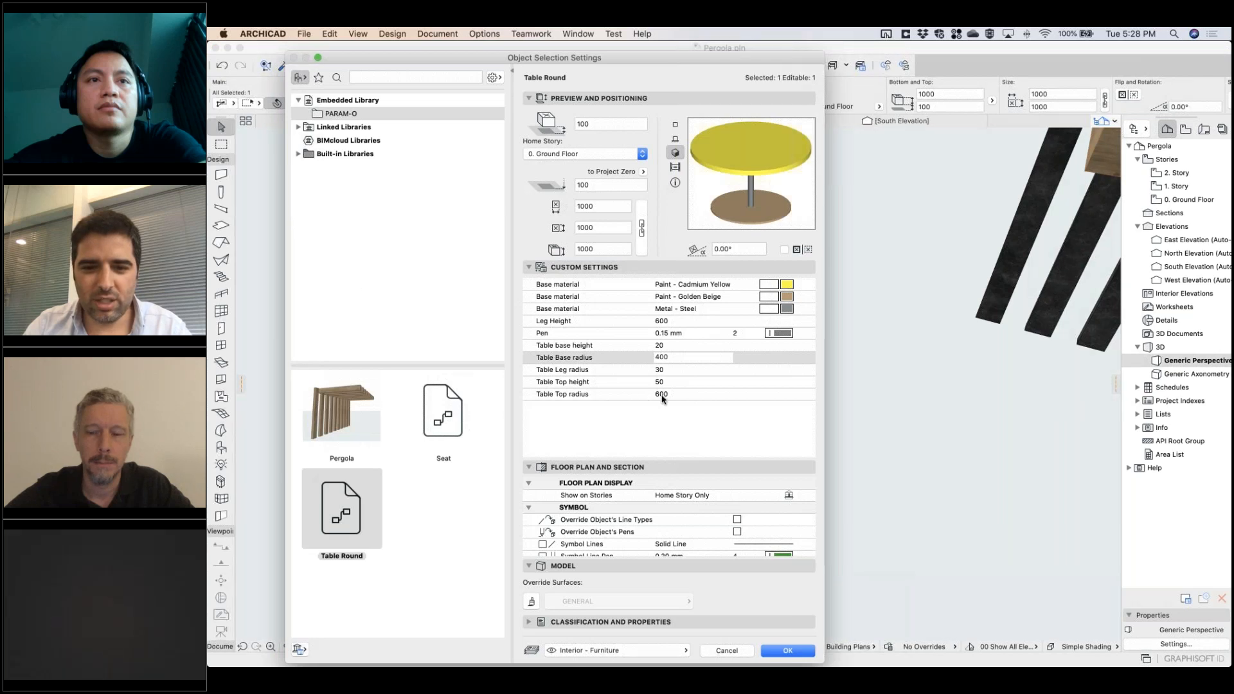
left_click(663, 395)
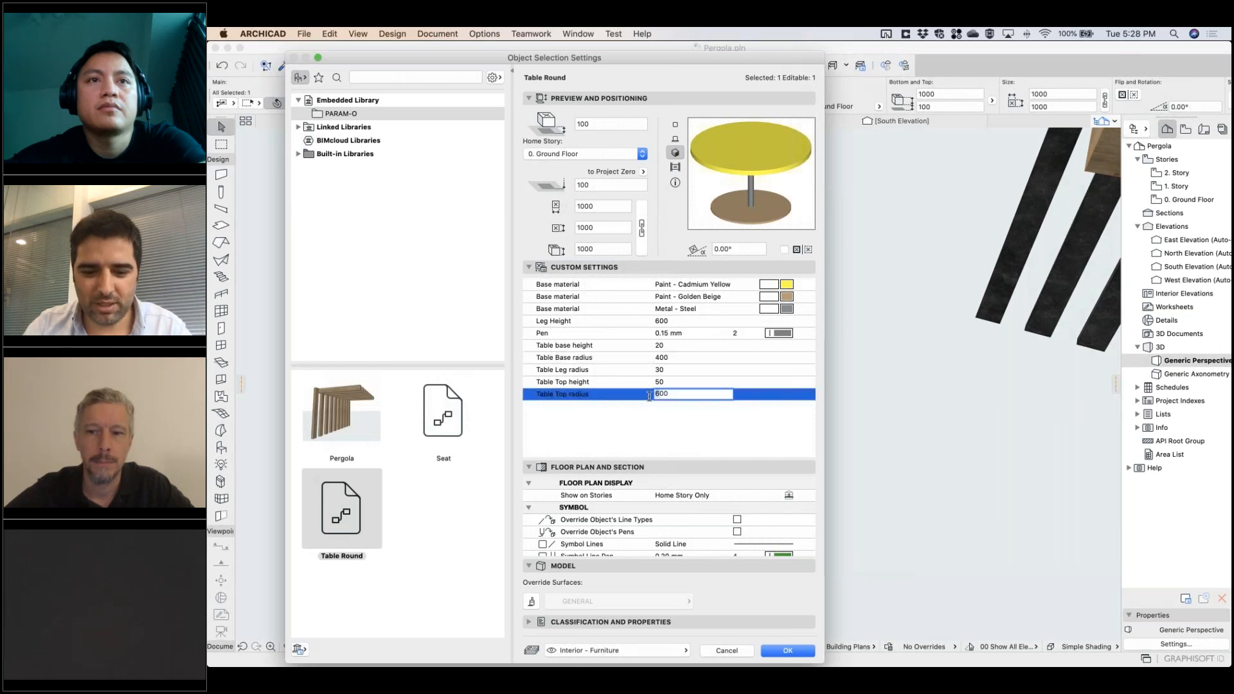
type("700")
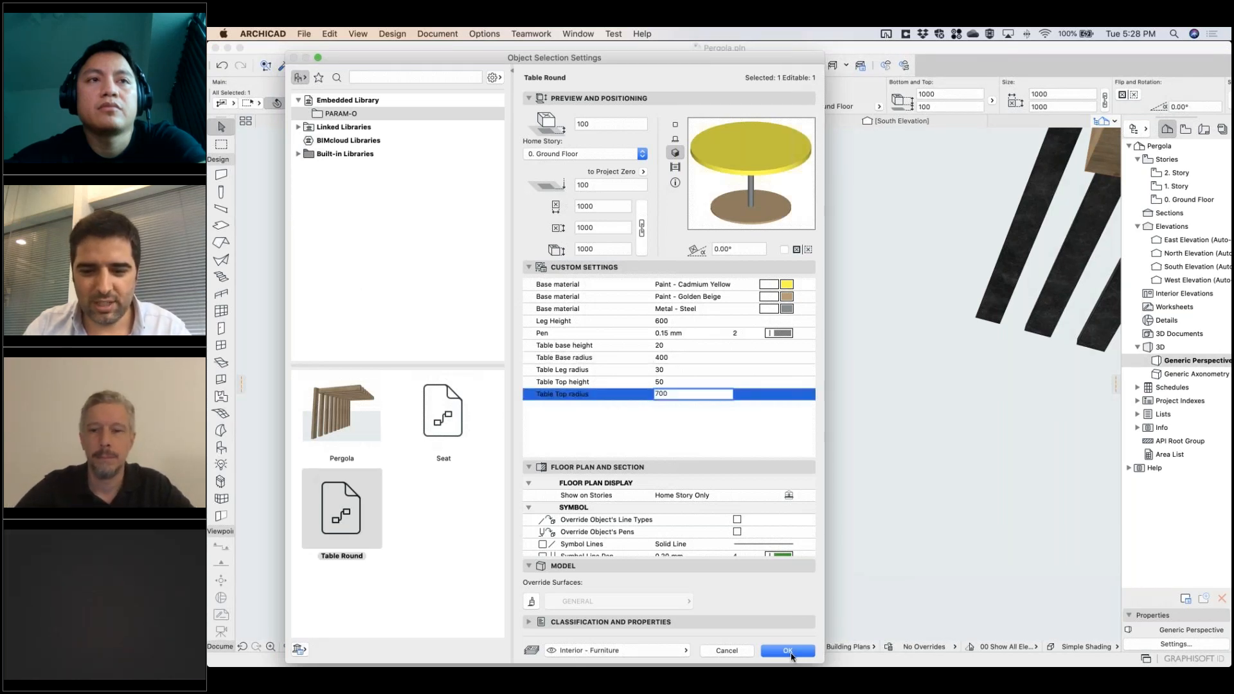
left_click(788, 651)
left_click(673, 416)
middle_click_drag(708, 382, 664, 546, "shift")
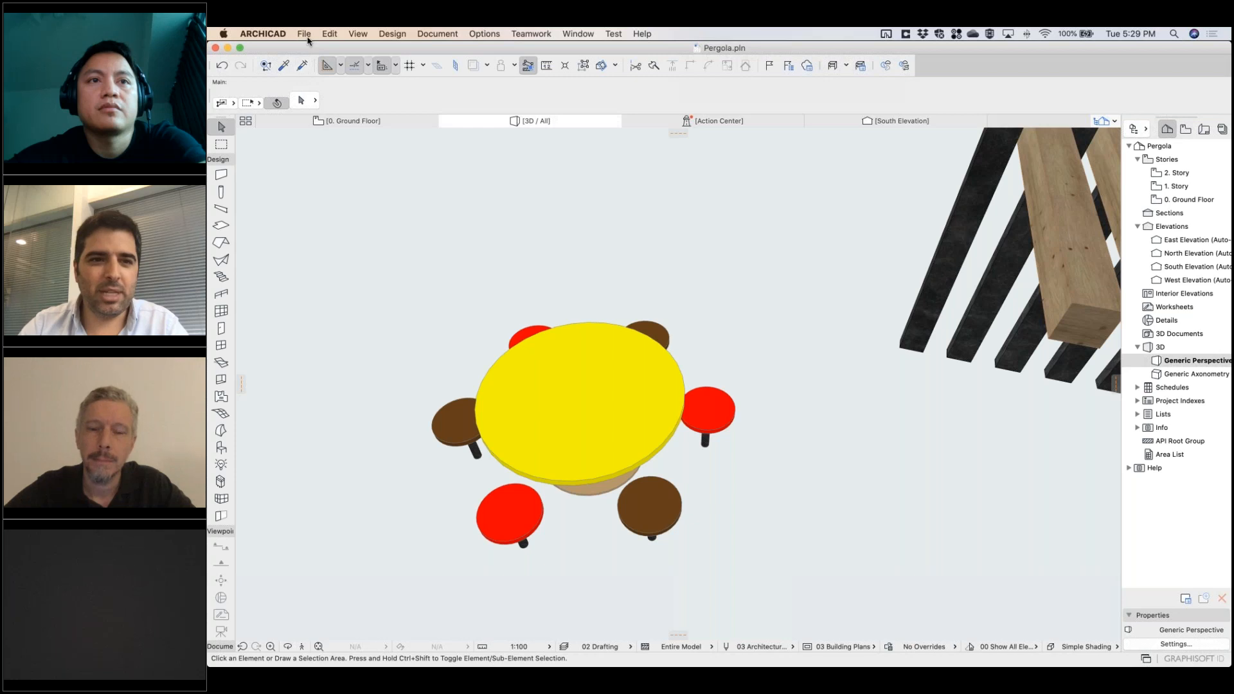
Step: Isolate the round table so the 3D view shows only that element
left_click(611, 387)
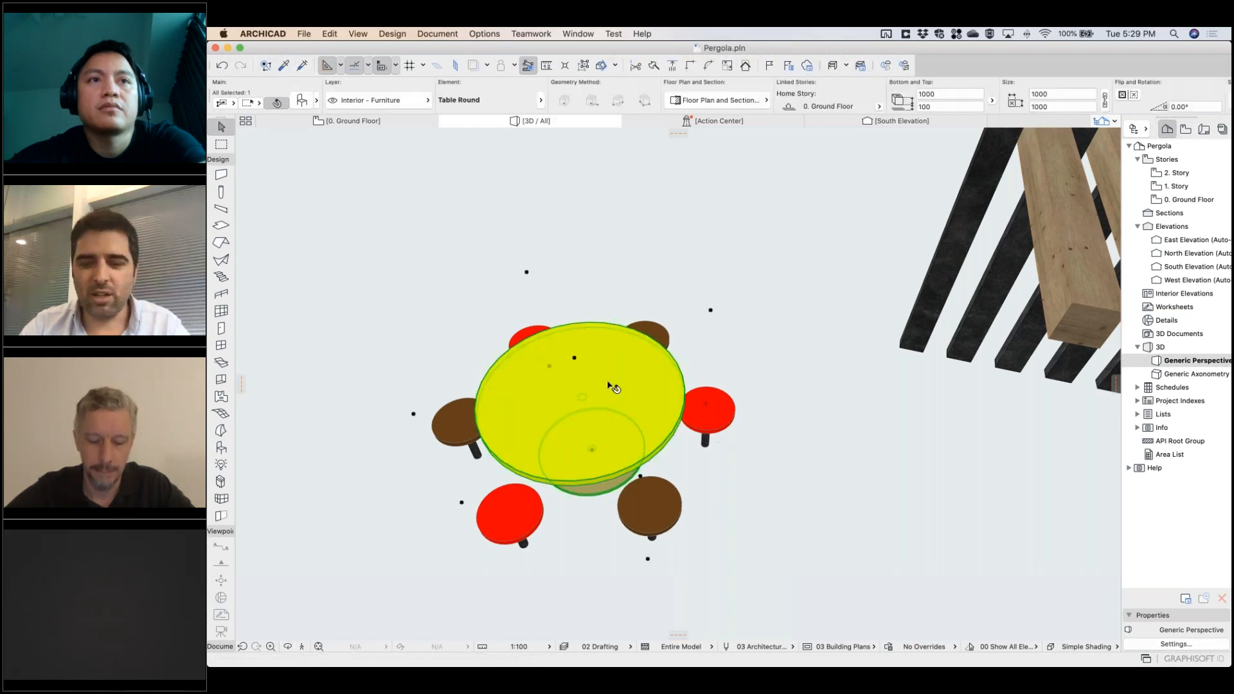
left_click(727, 445)
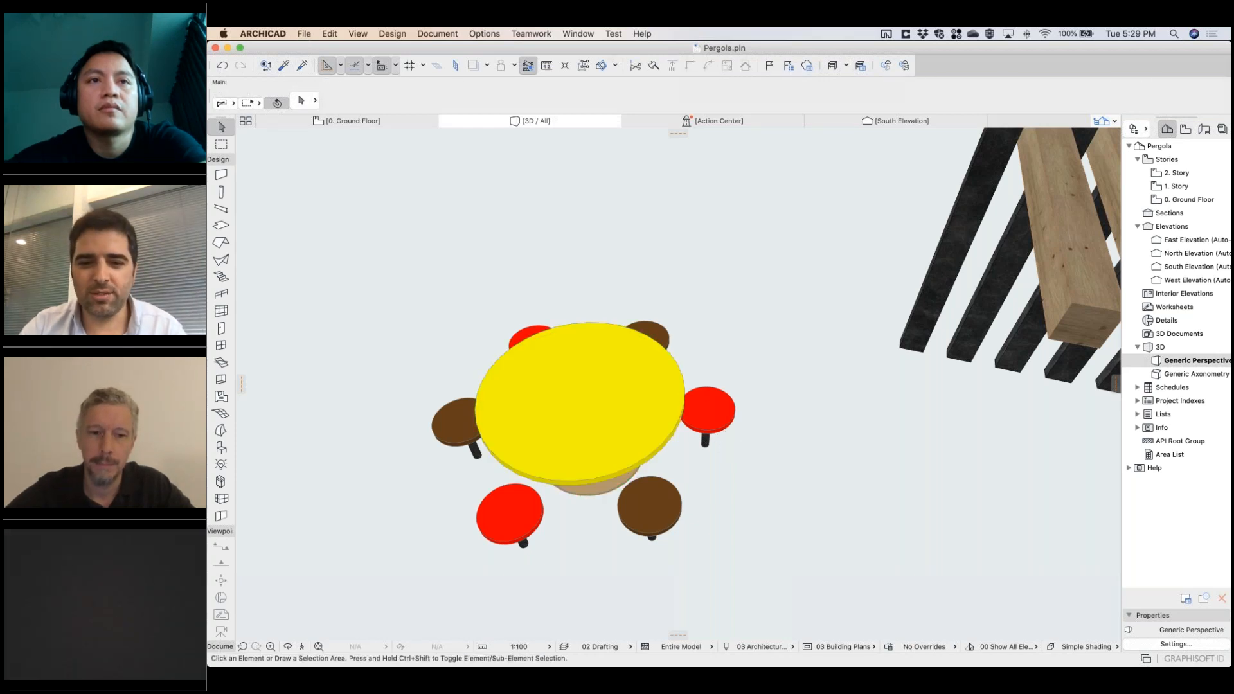
middle_click_drag(693, 415, 707, 350, "shift")
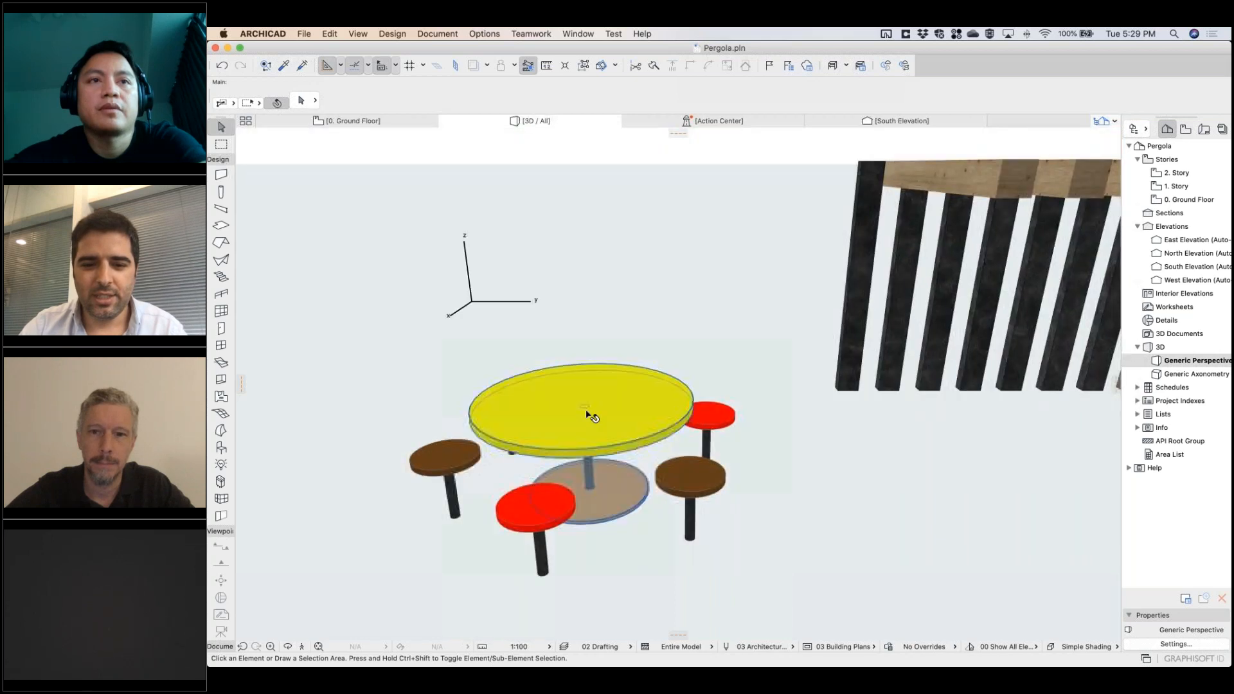
left_click(588, 414)
key("F5")
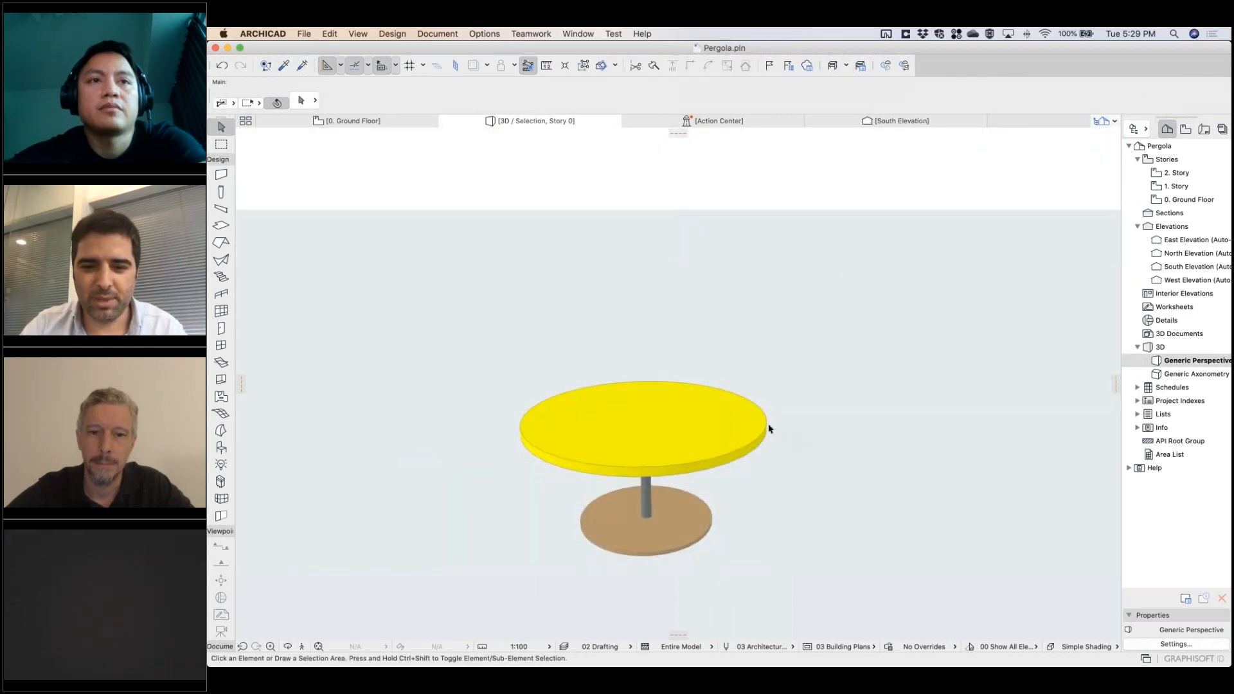
Step: Draw a marquee around the table in the 3D view, copy the enclosed image, and reselect the table
left_click(221, 144)
left_click(480, 348)
left_click(821, 598)
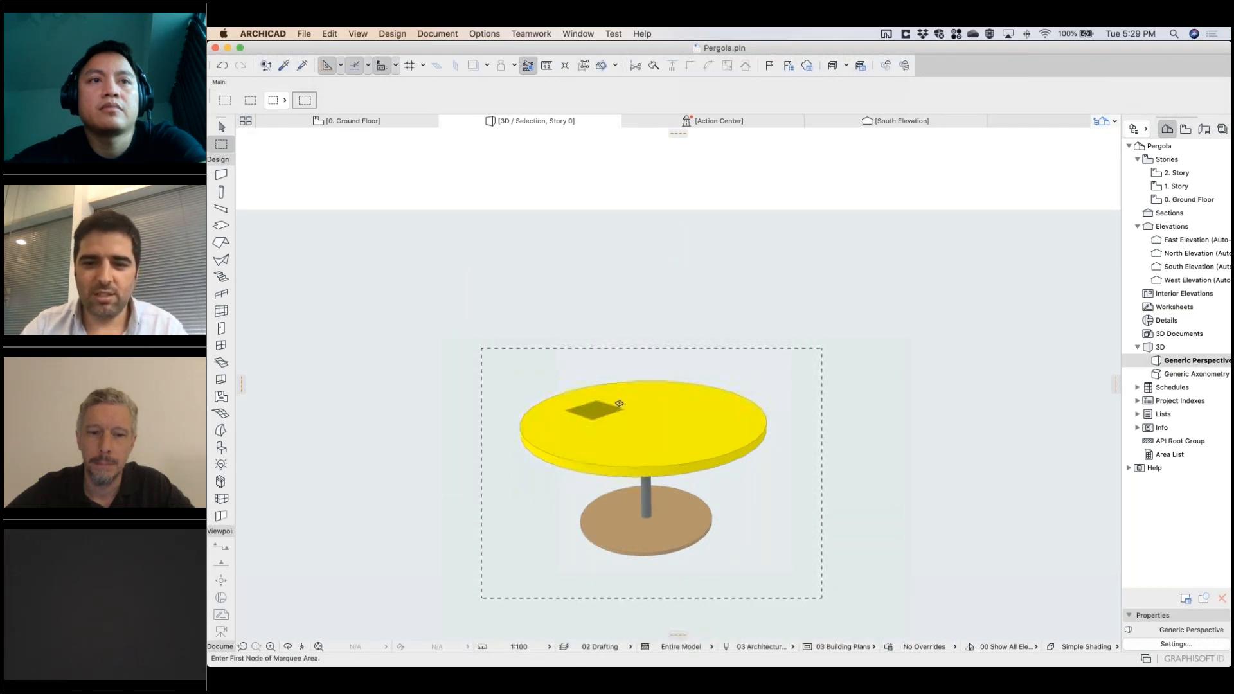
right_click(660, 306)
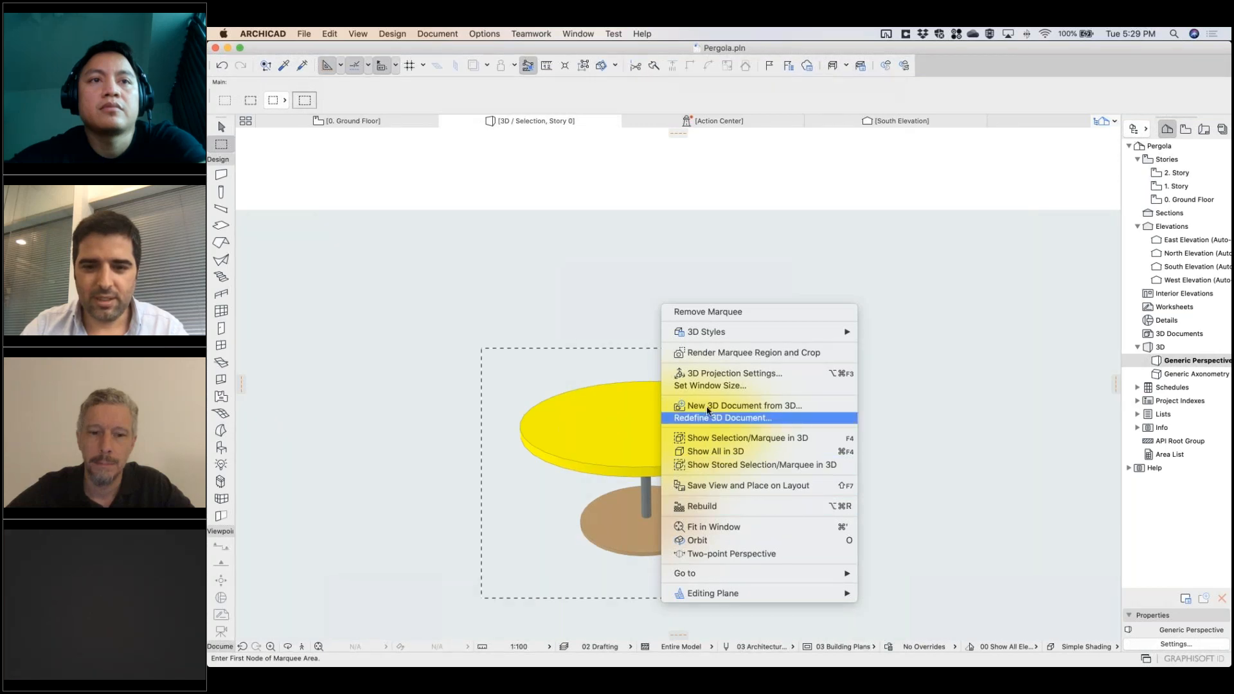
left_click(678, 310)
key("super+z")
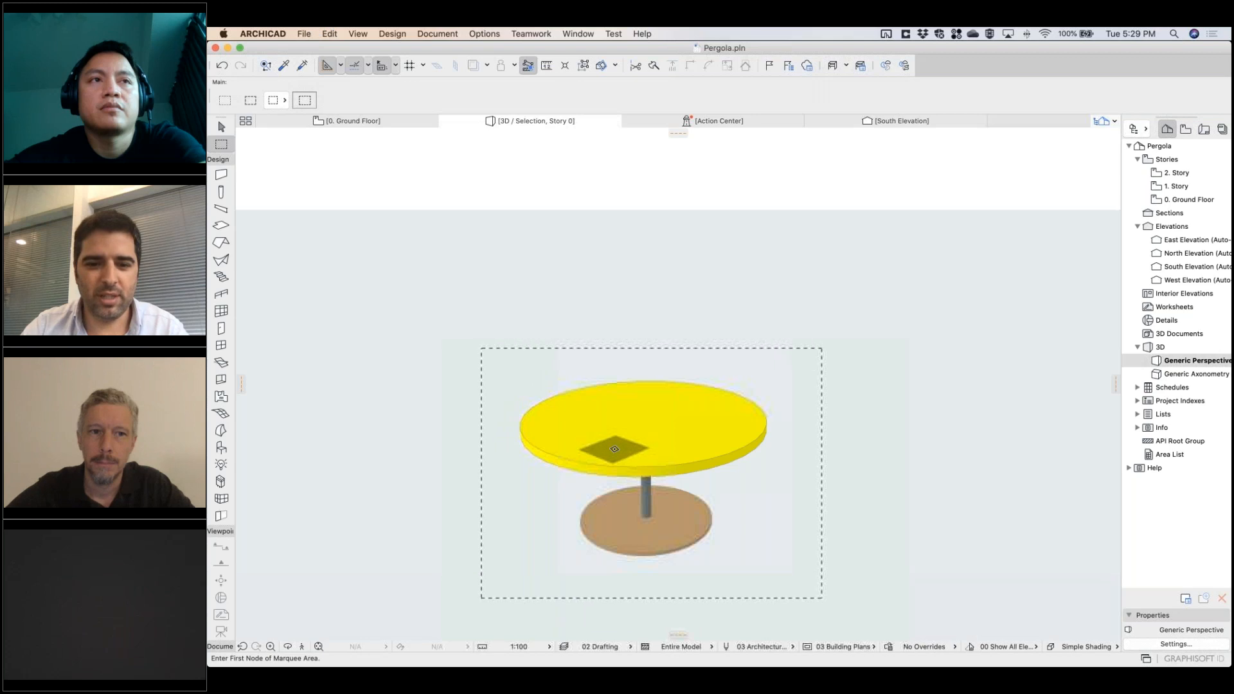
key("super+z")
key("super+z")
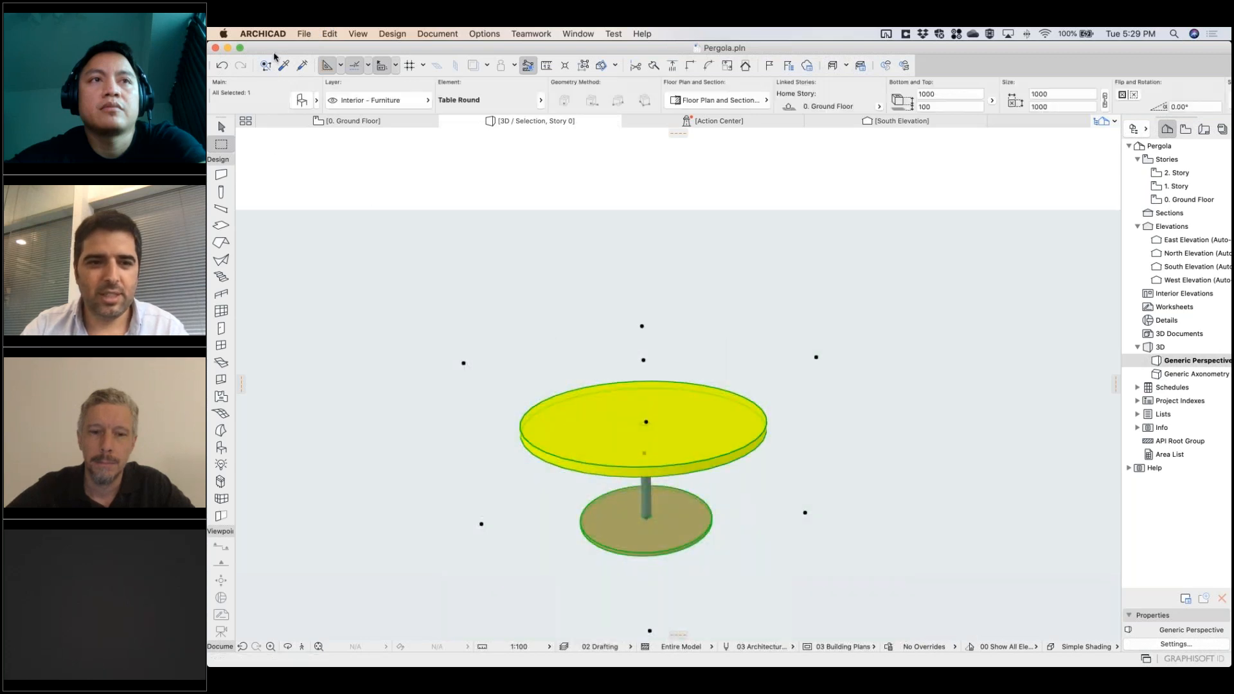
Step: Open the selected table's library object and paste the copied image as its Preview Picture
left_click(304, 33)
mouse_move(377, 219)
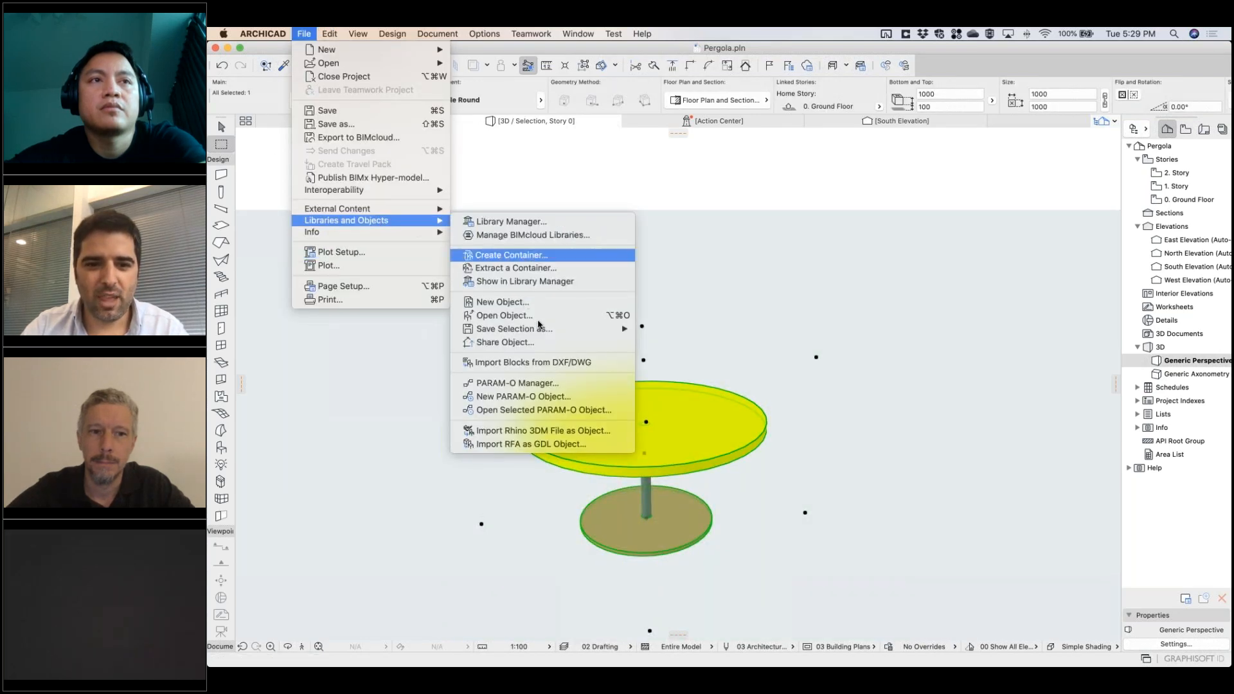
mouse_move(539, 331)
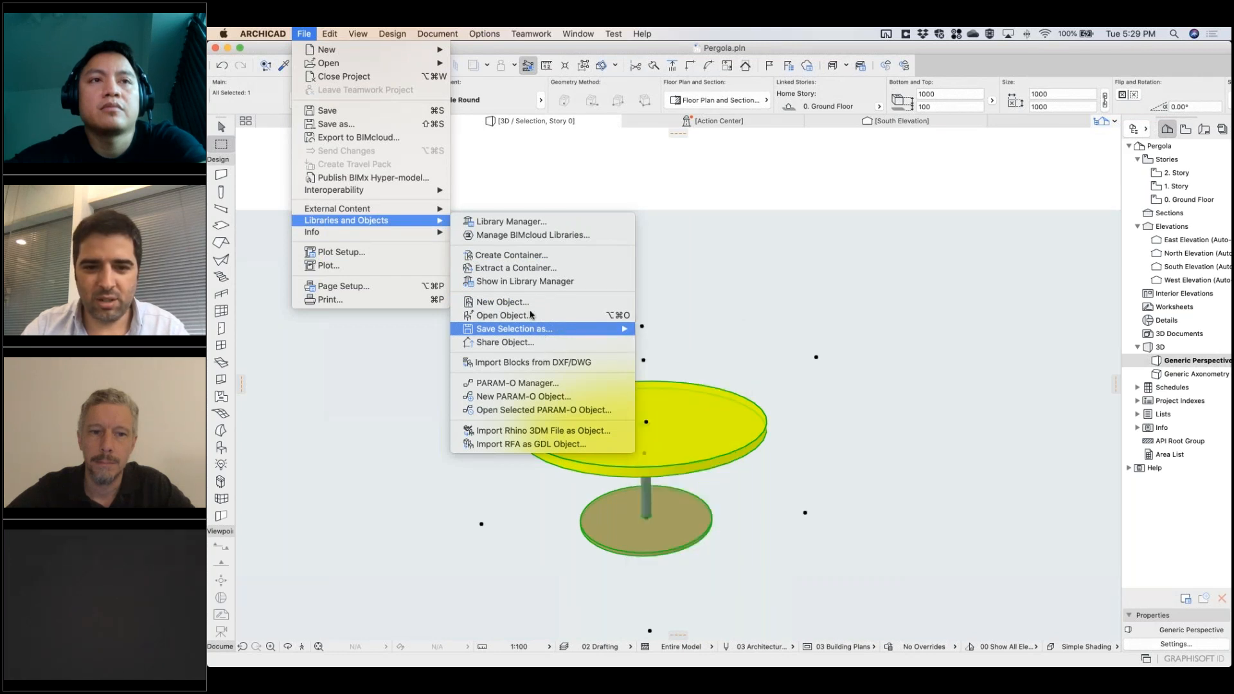
left_click(554, 316)
left_click(326, 442)
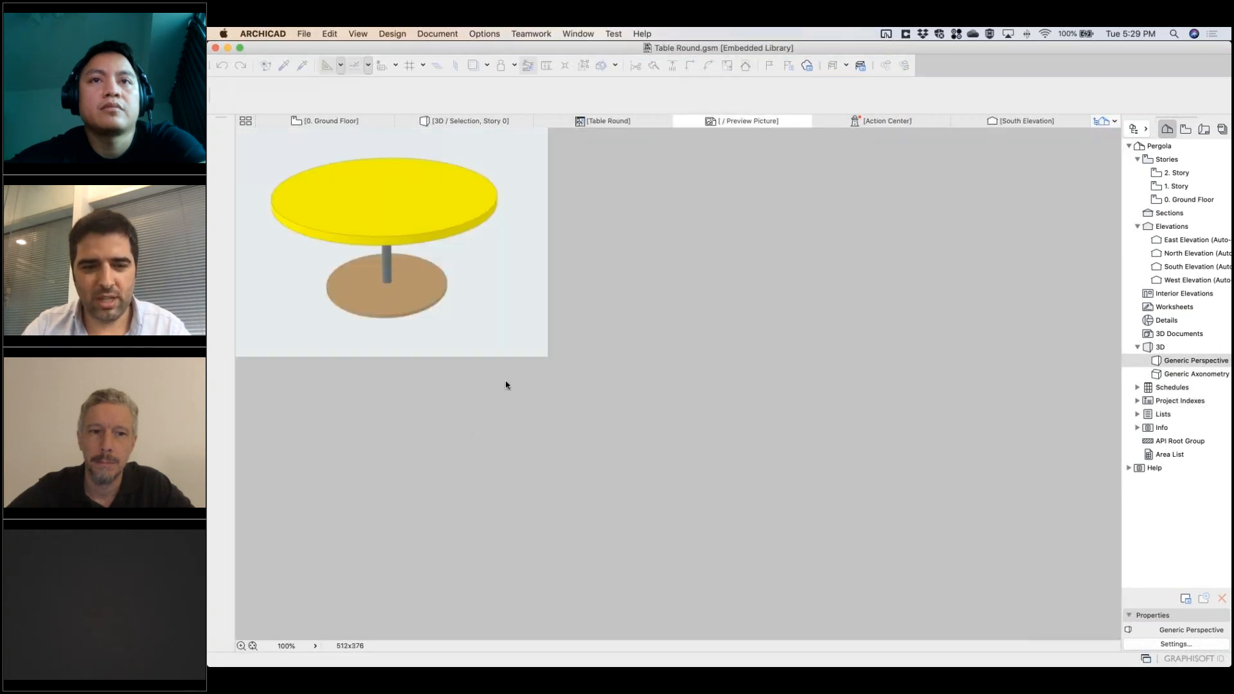
Step: Return to the Table Round object's details and close the object, saving its new preview picture
left_click(679, 121)
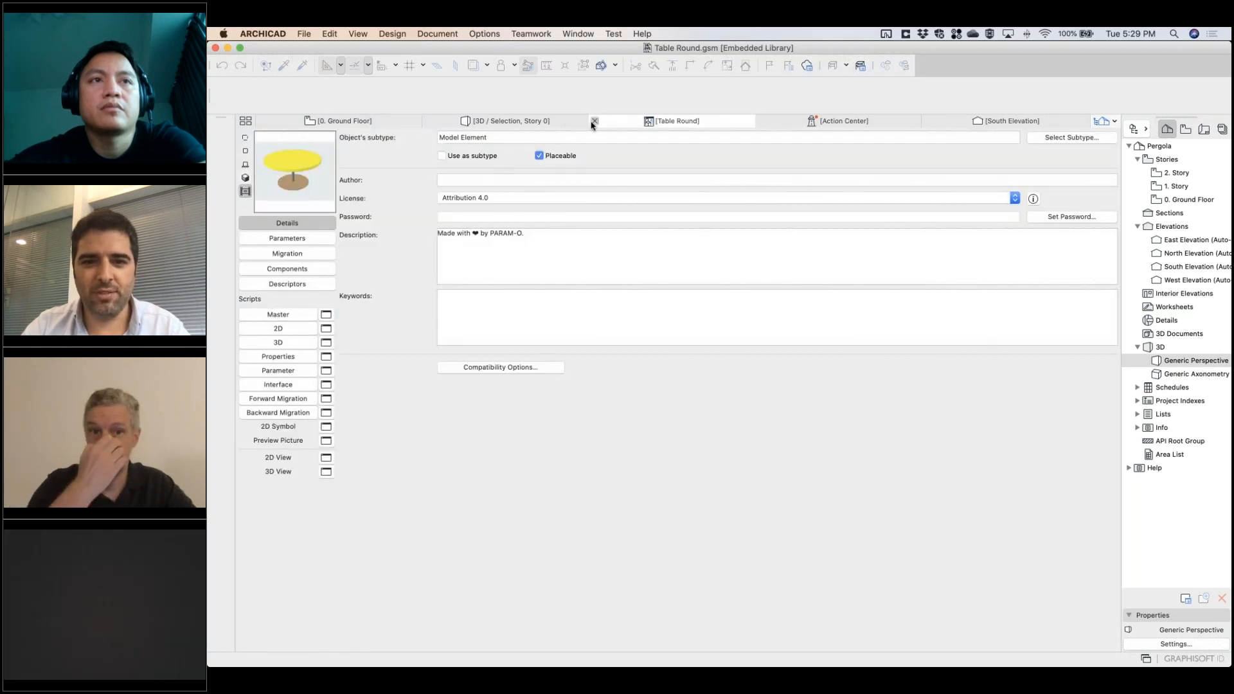
left_click(595, 121)
left_click(756, 295)
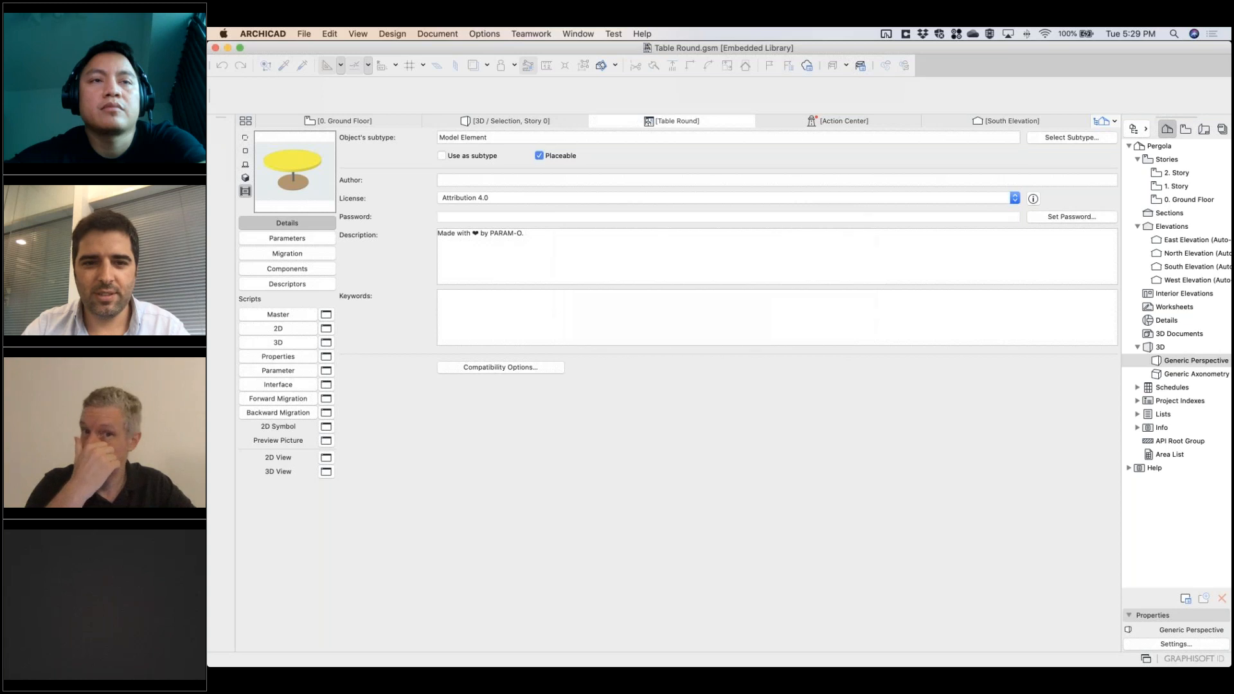
Step: From the Ground Floor plan, open the Object tool's default settings showing the embedded PARAM-O objects
left_click(391, 121)
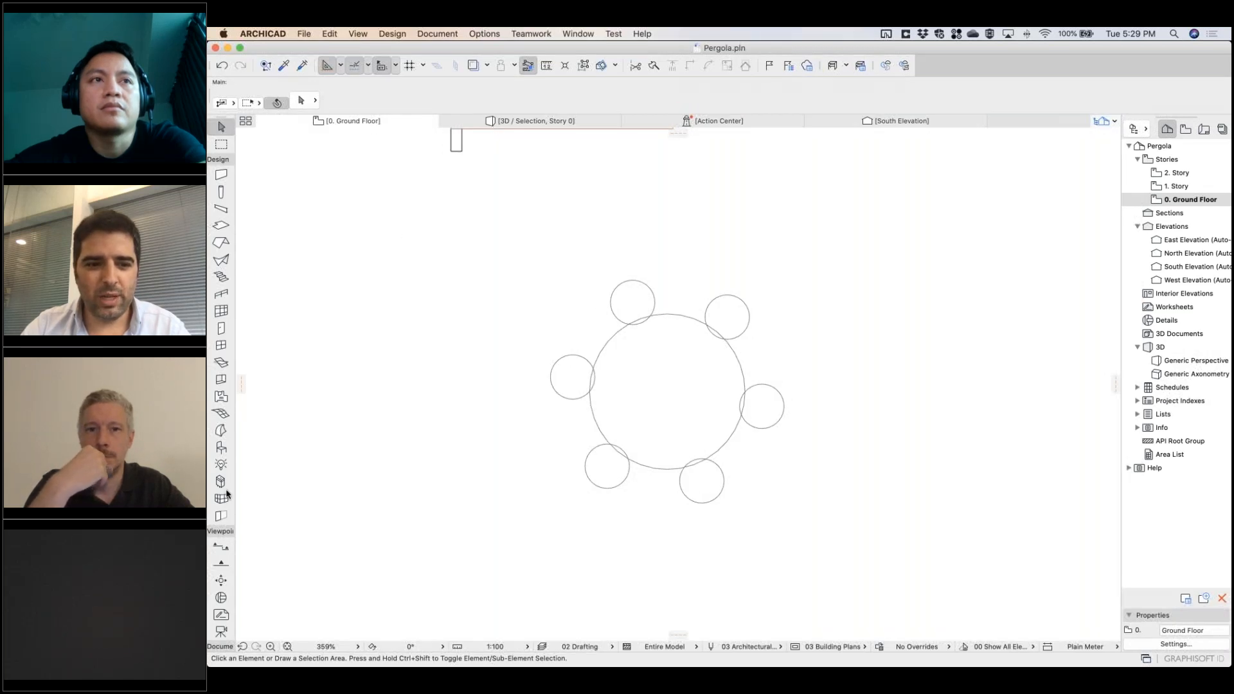
left_click(221, 447)
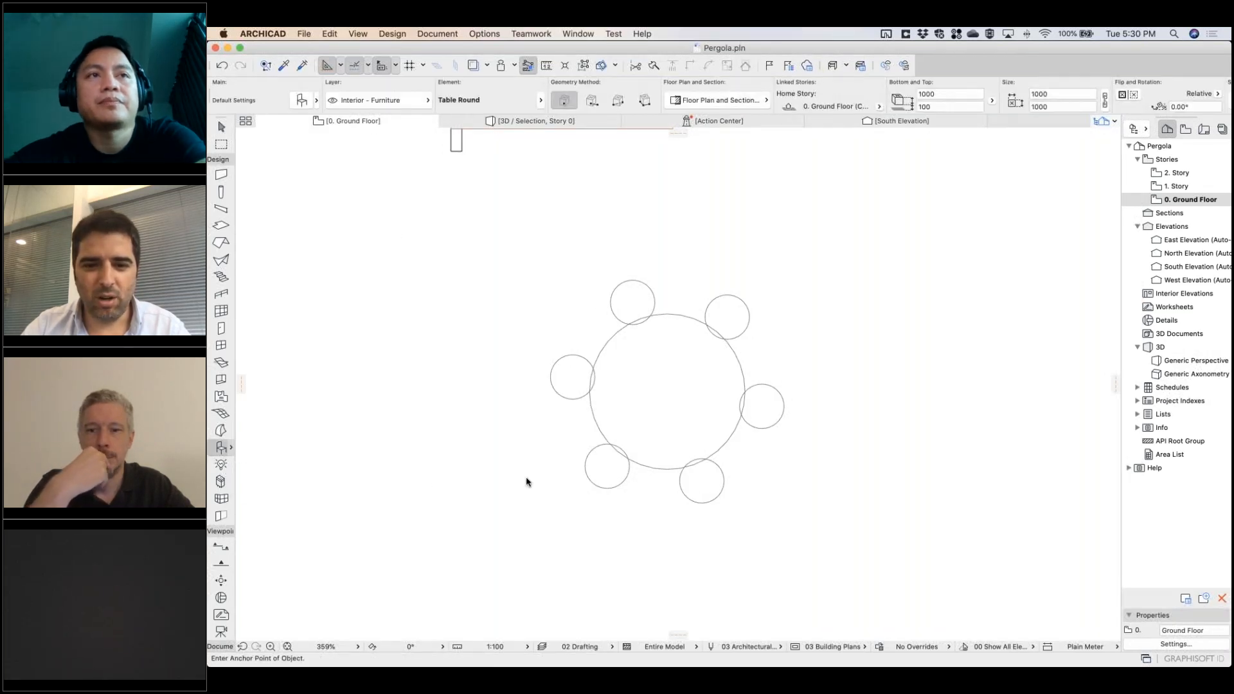
key("super+t")
key("Escape")
left_click(299, 101)
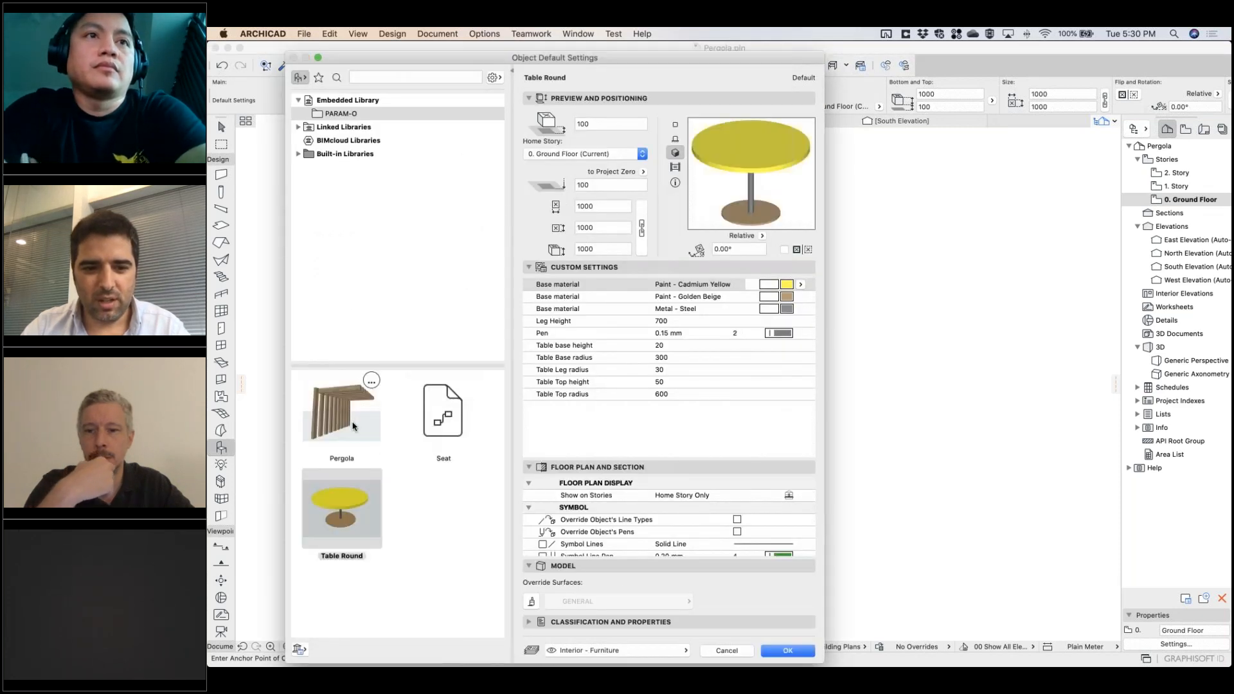
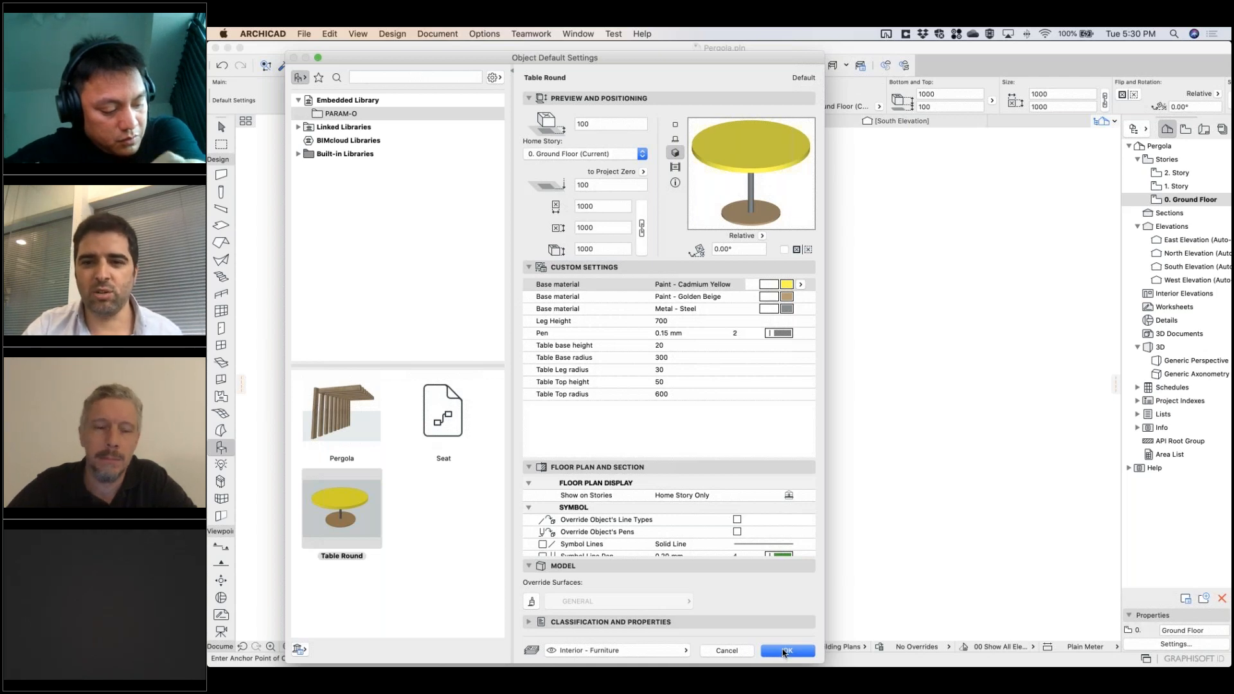
Step: Review the parameters of Seat and Table Round, and make Pergola the default object
mouse_move(451, 421)
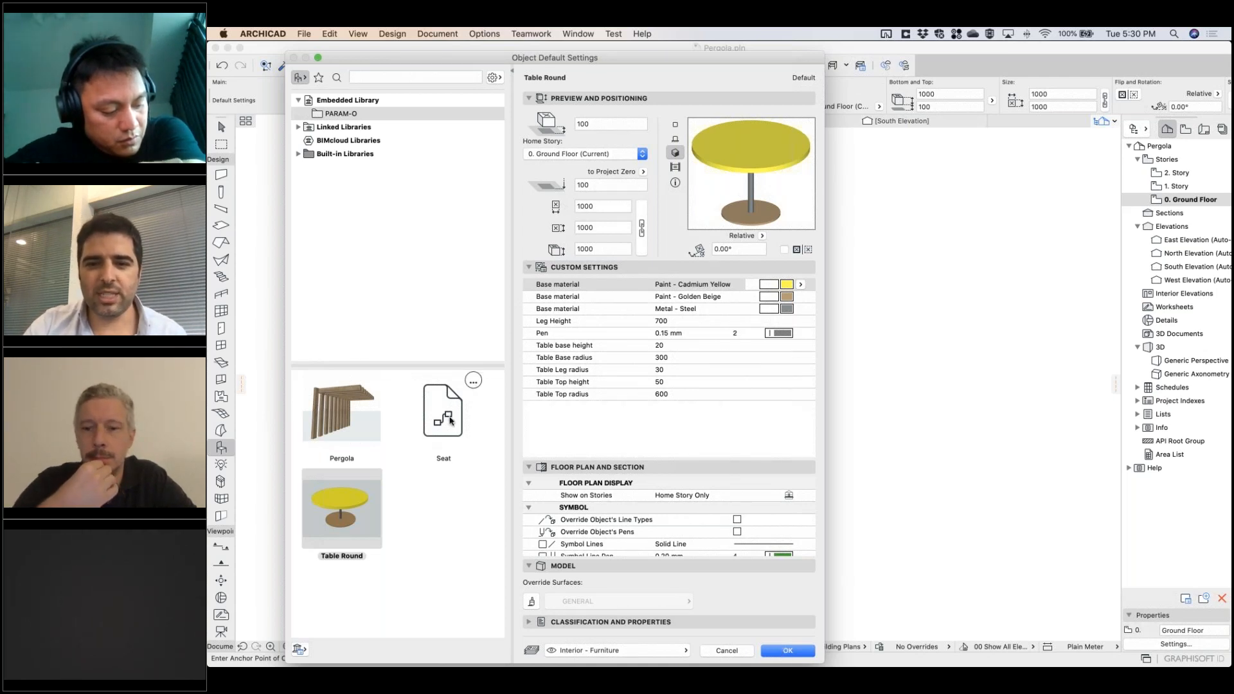
left_click(450, 418)
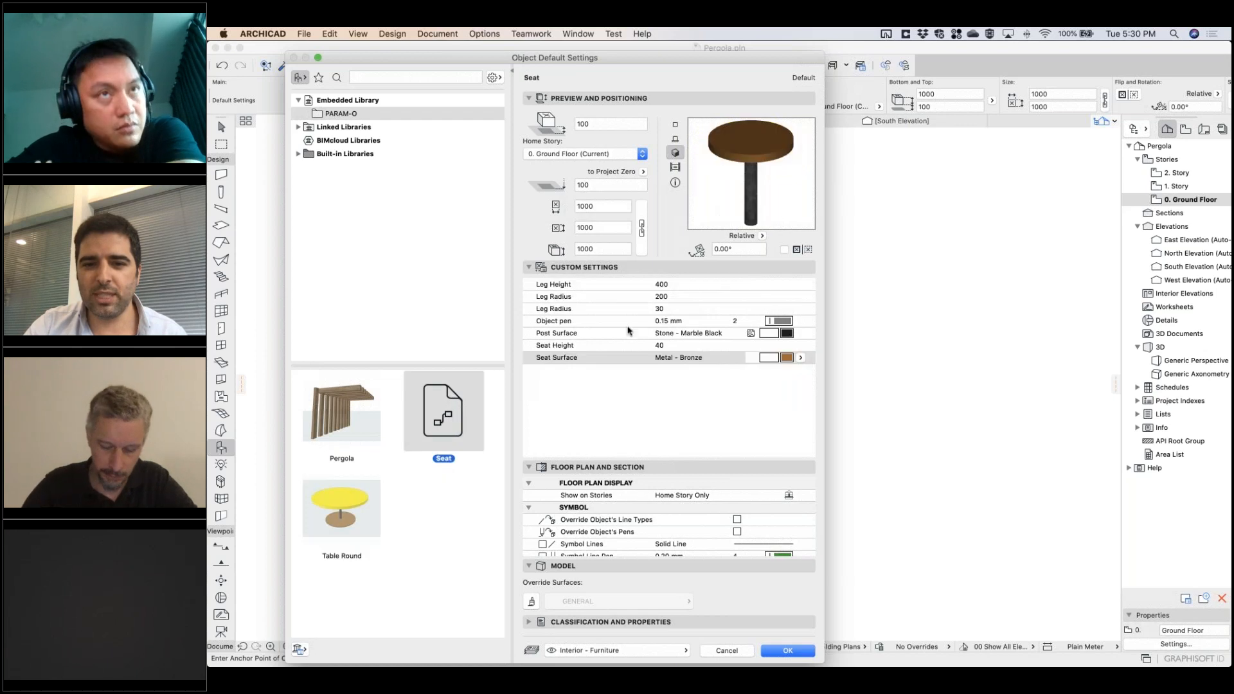
left_click(357, 510)
left_click(351, 410)
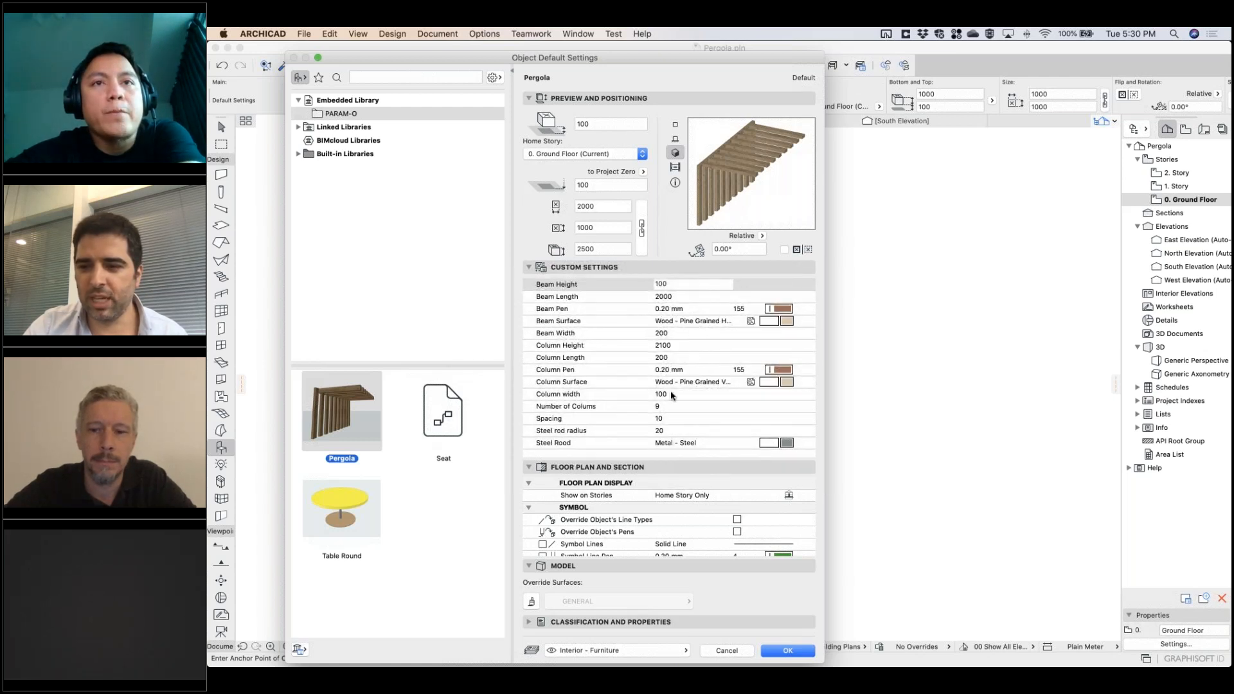
left_click(788, 650)
Step: Switch to the PowerPoint presentation to show the Python title slide, and return to the Archicad floor plan
mouse_move(812, 659)
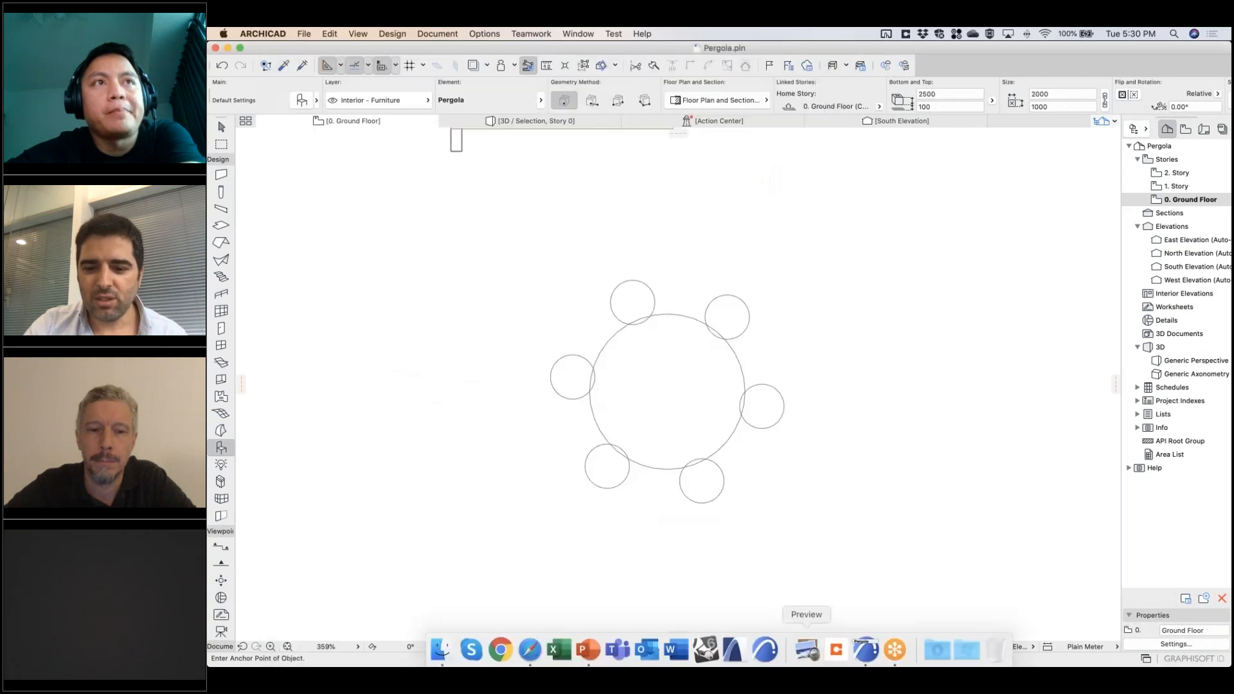
left_click(589, 651)
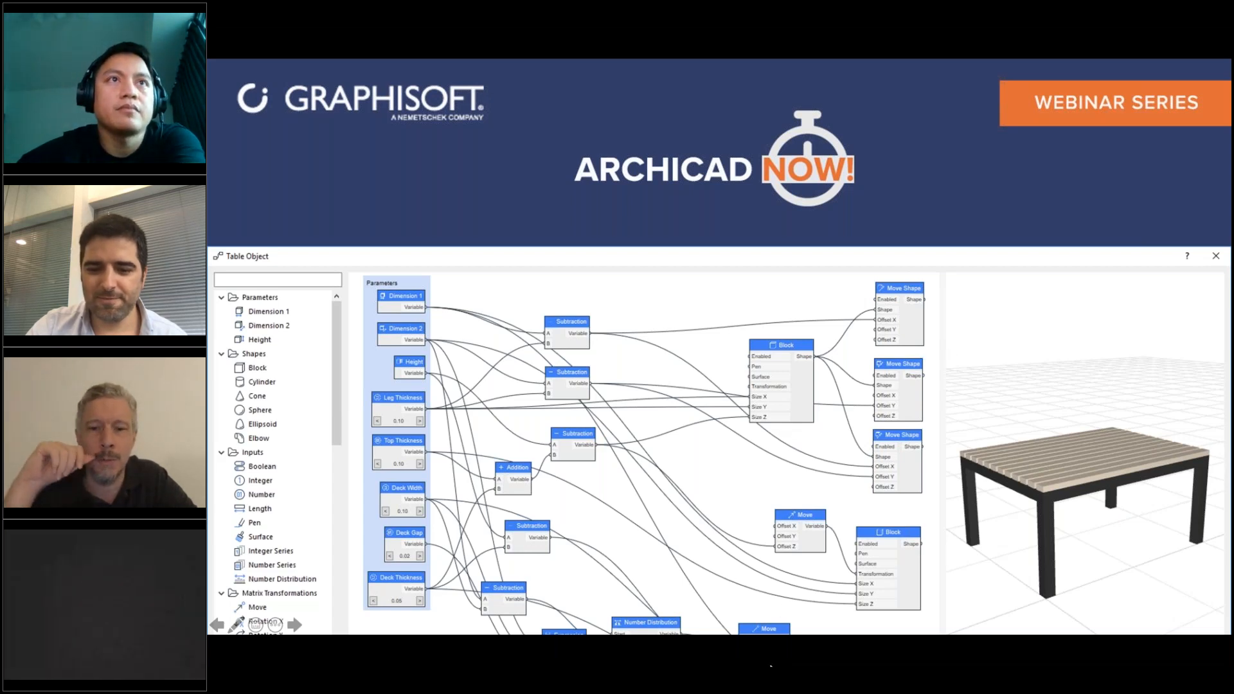
left_click(896, 662)
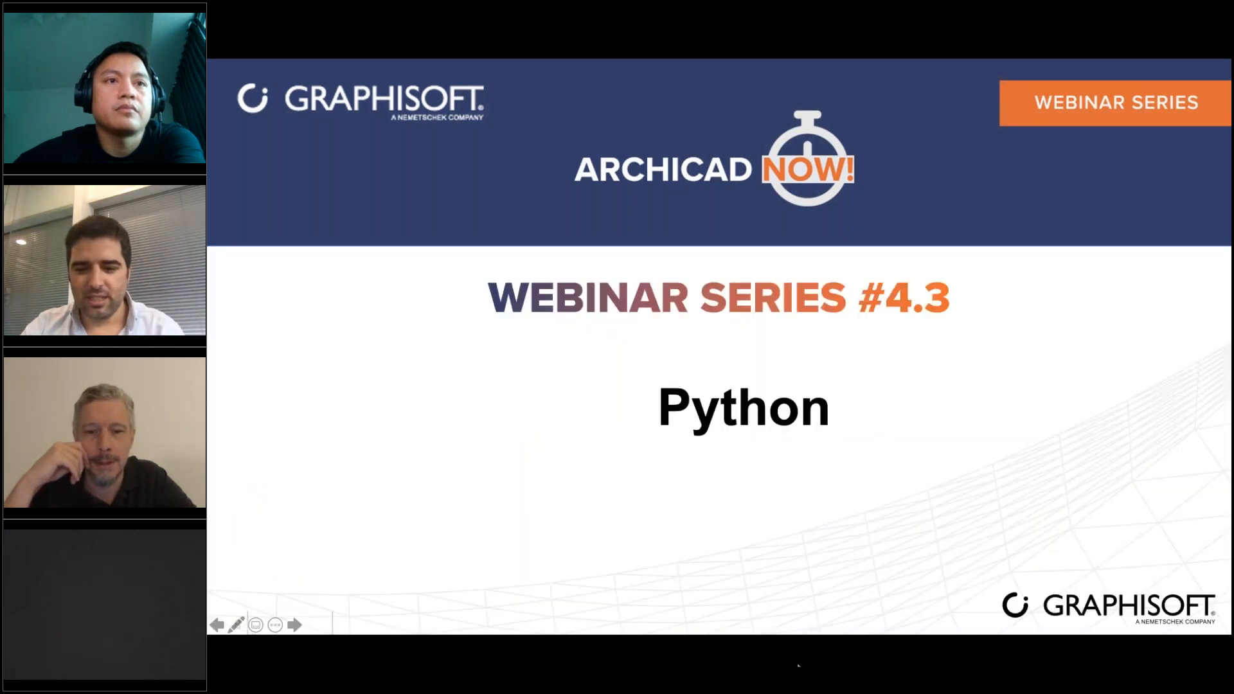
key("Escape")
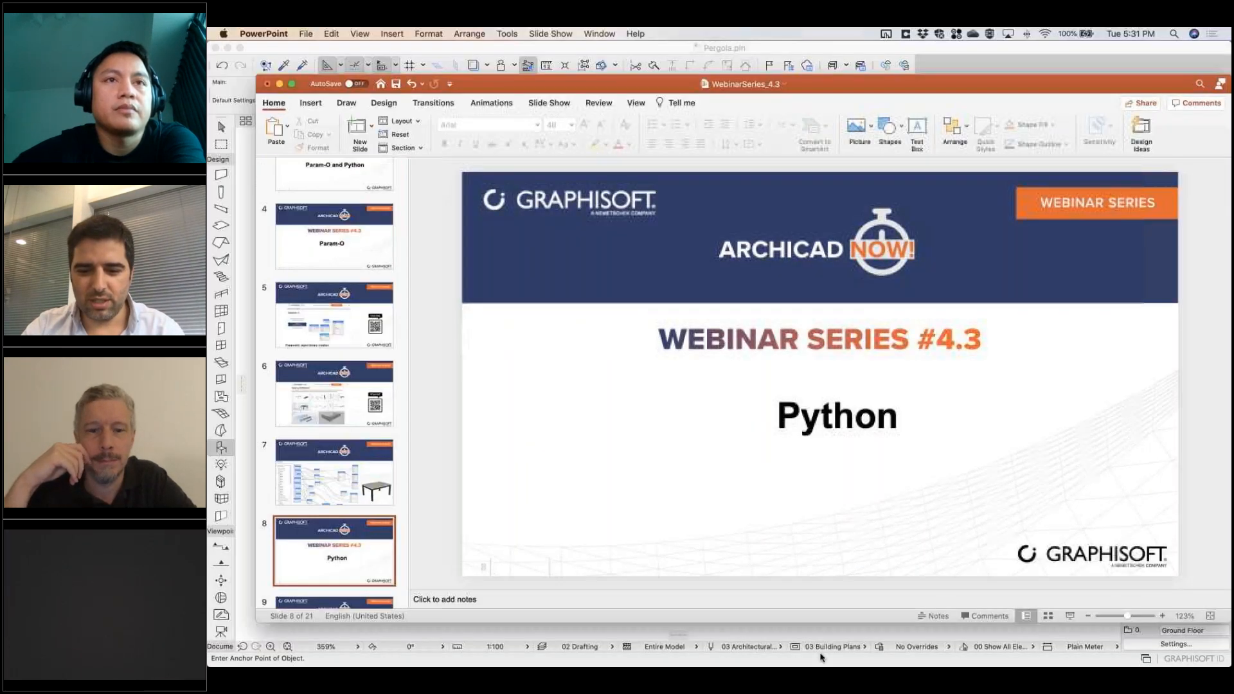
left_click(820, 659)
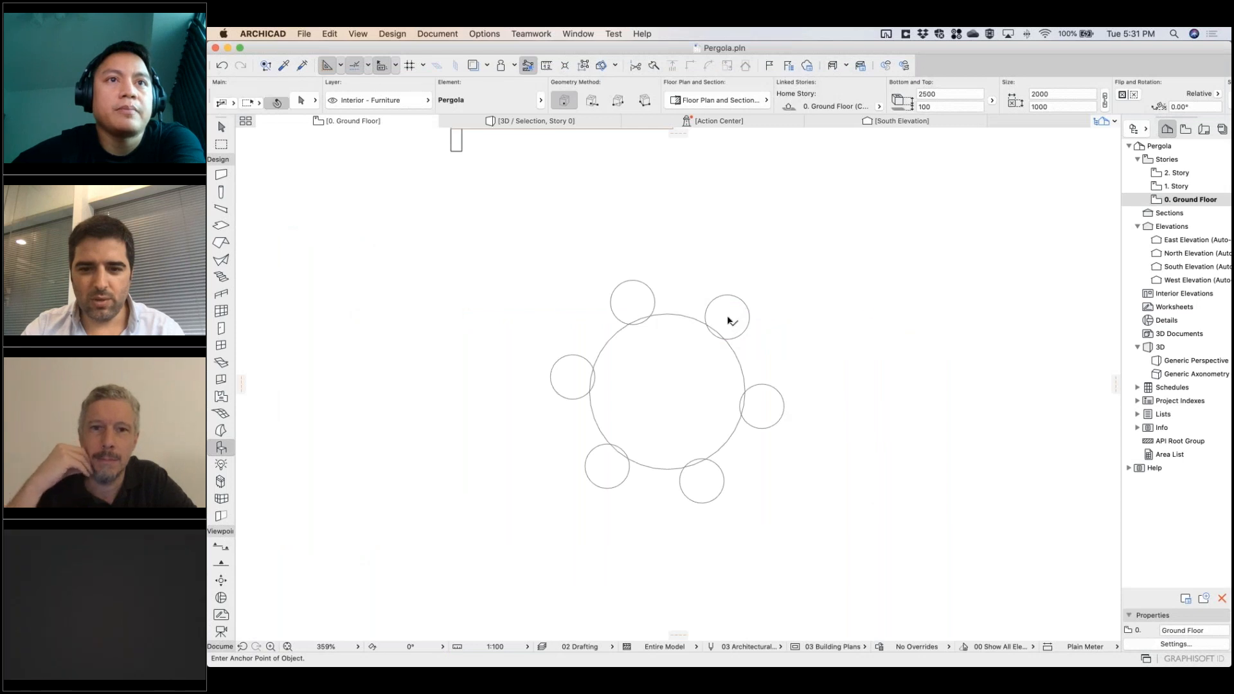
Step: Select one Seat object beside the round table on the Ground Floor plan and show only it in 3D
left_click(730, 320)
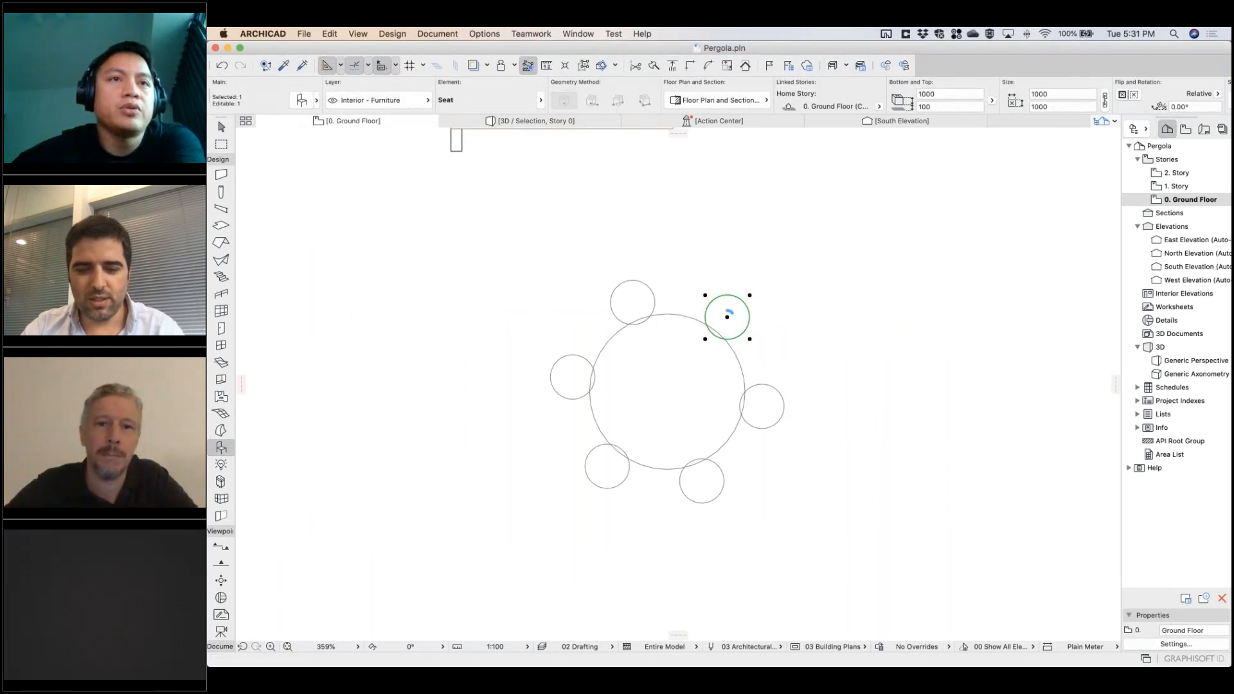
key("F5")
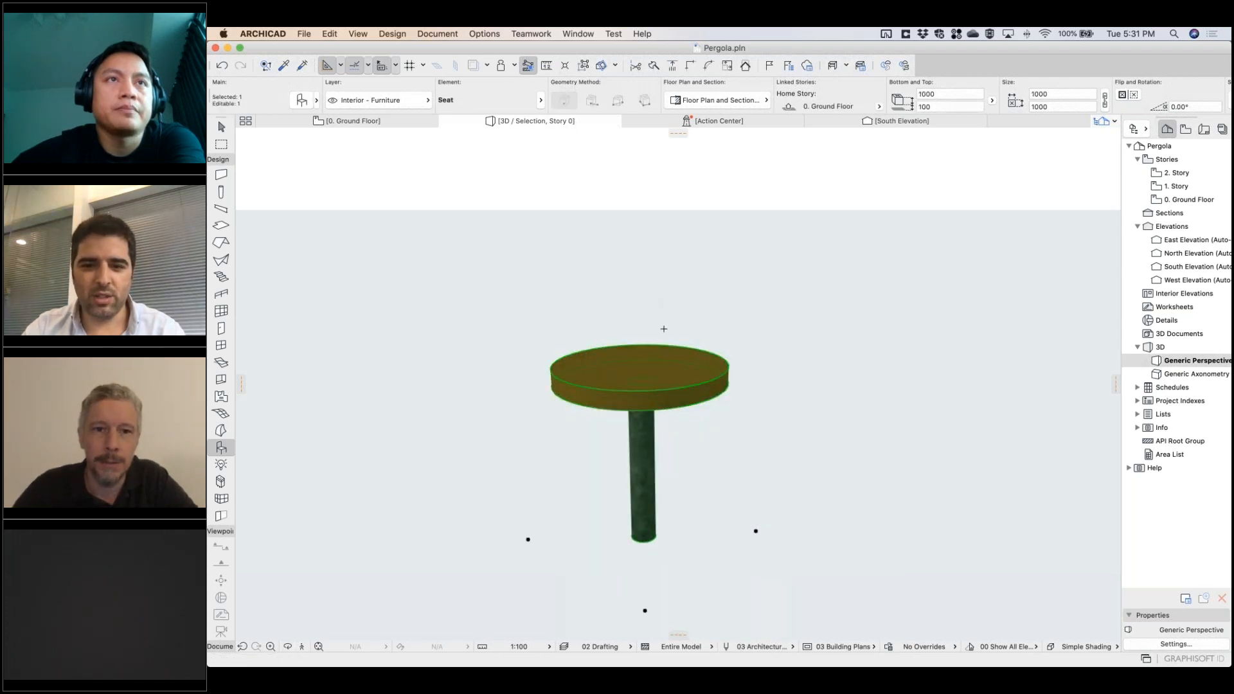
scroll(664, 329, "down", 5)
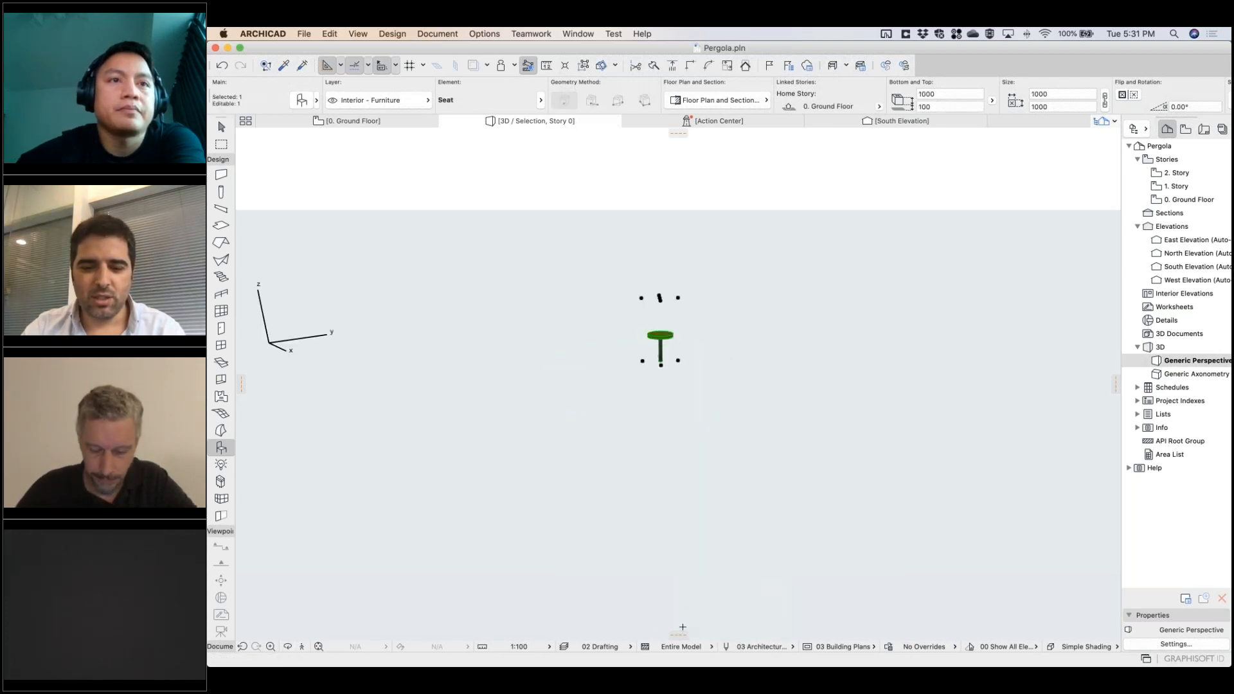
Step: Reselect the seat in the 3D view and open it as the selected PARAM-O object for editing
key("Escape")
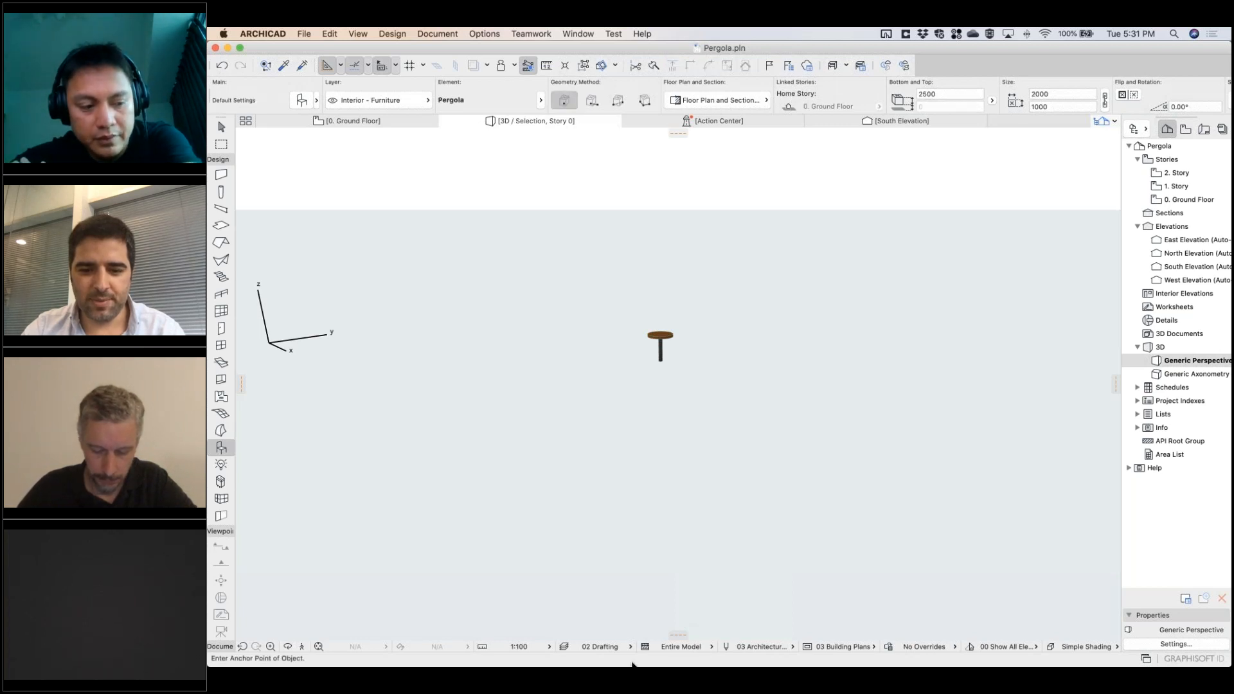
left_click(660, 336, "shift")
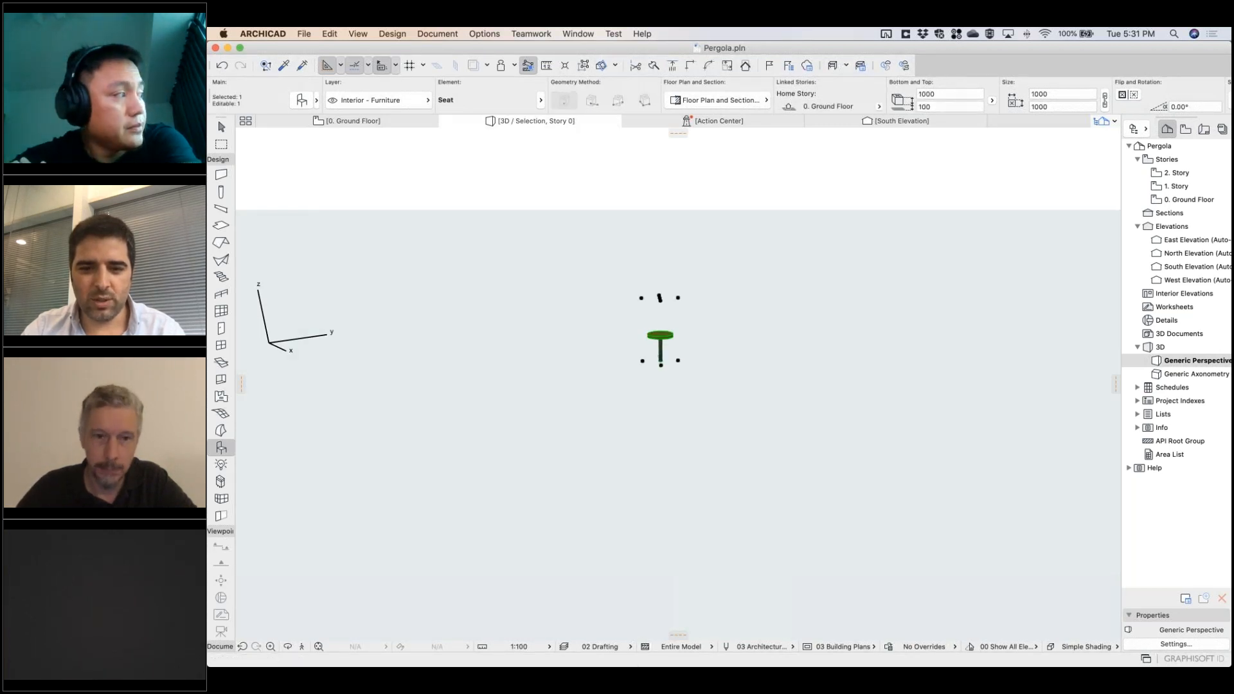
left_click(304, 34)
mouse_move(373, 222)
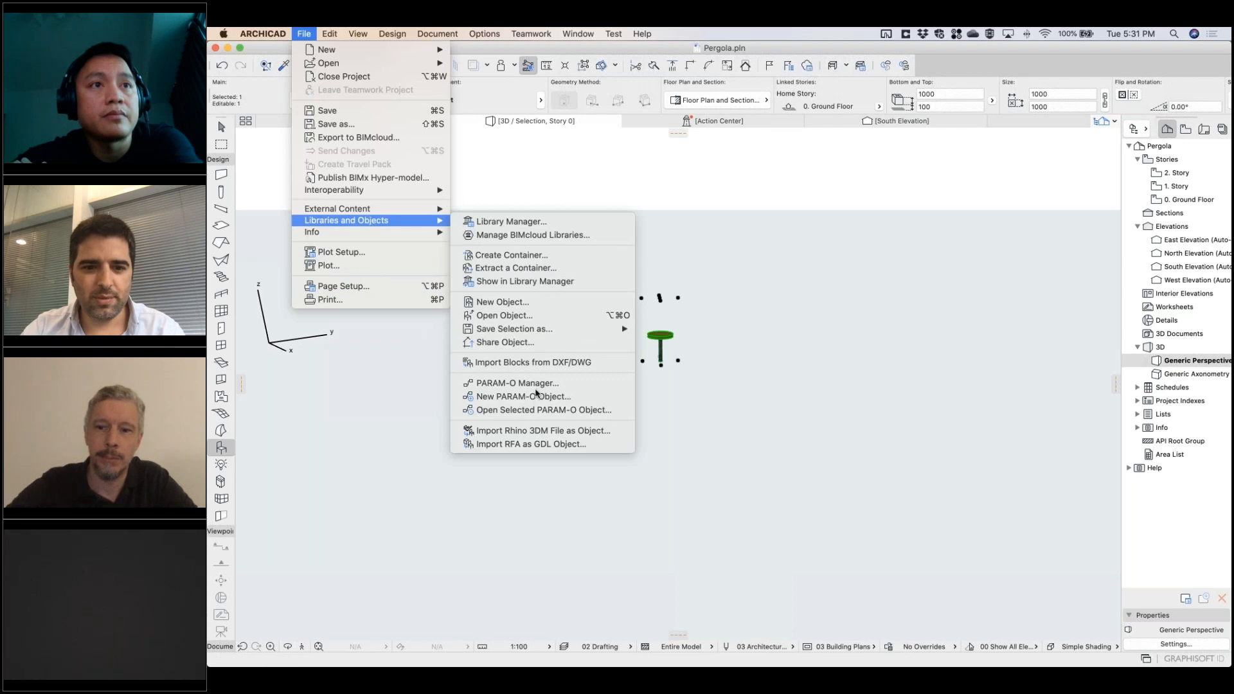
left_click(537, 410)
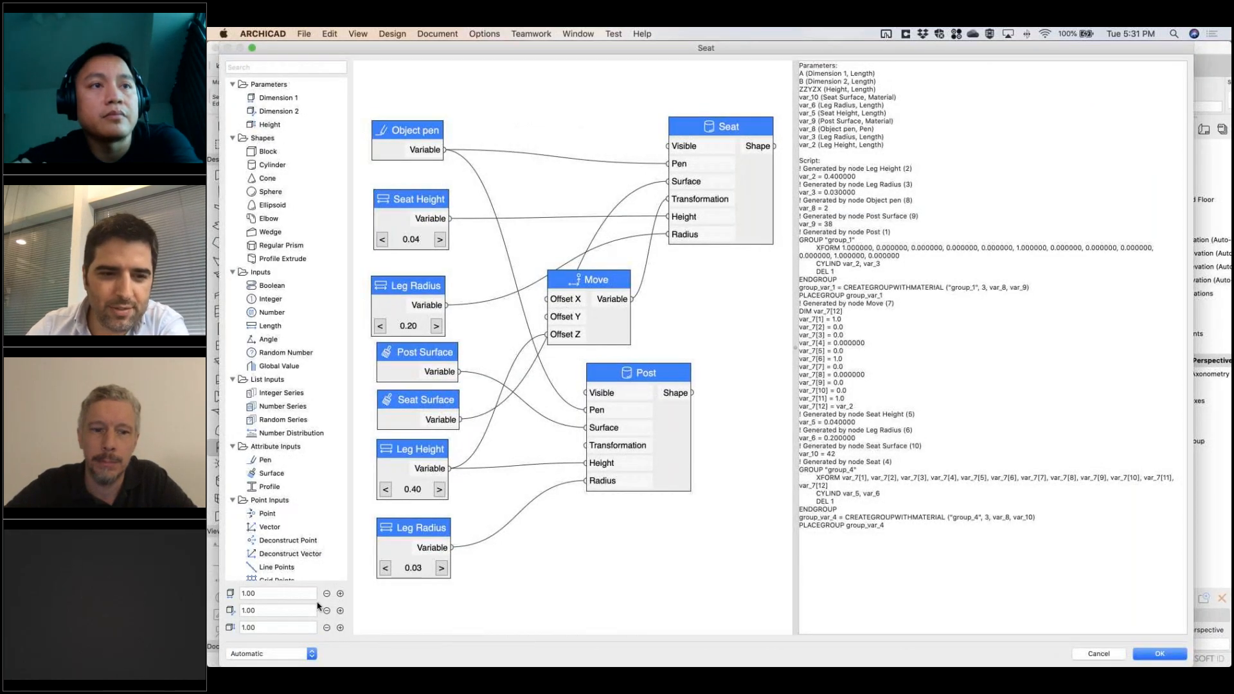
Step: Examine the Dimension 1, Dimension 2 and Height parameters, the Seat graph's input nodes, and the full list of available node categories
left_click(273, 99)
left_click(272, 119)
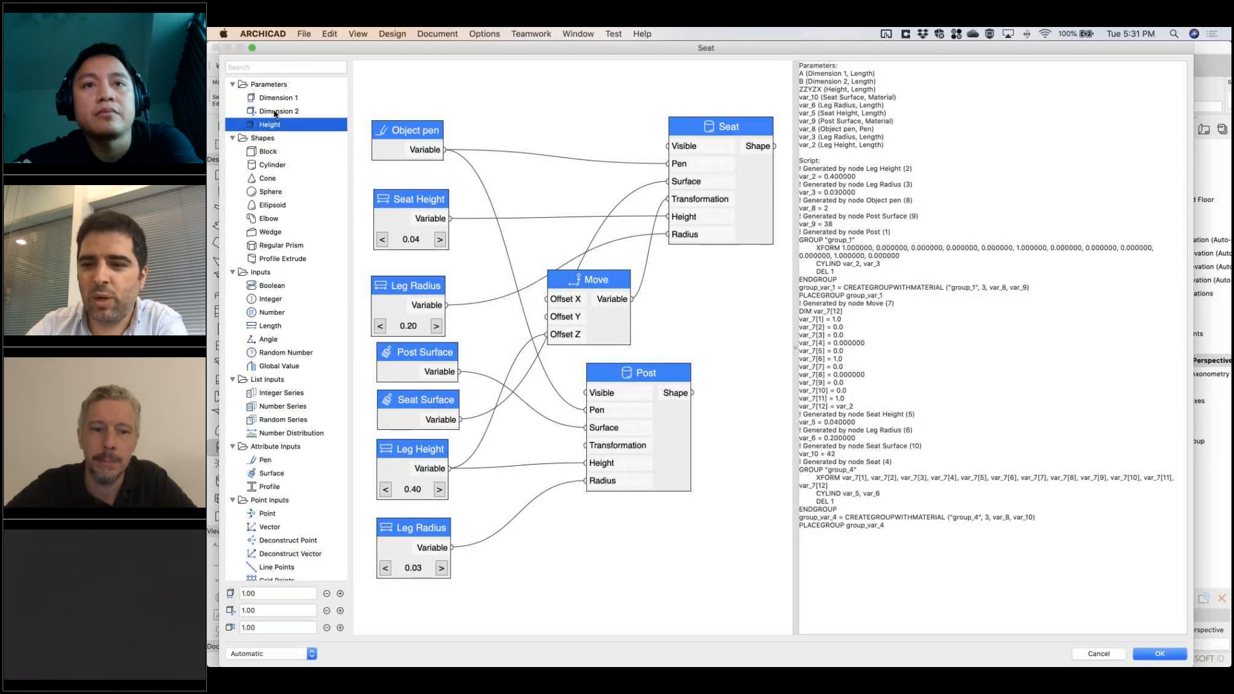
left_click(278, 100)
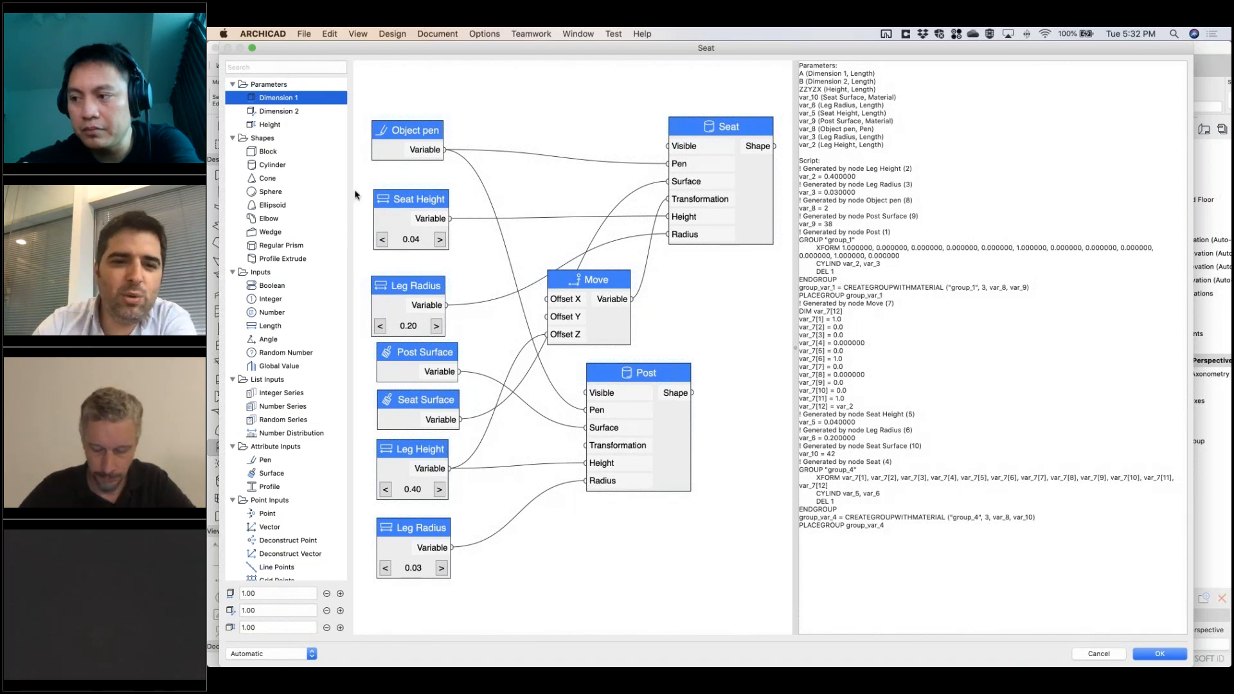
left_click_drag(416, 204, 415, 204)
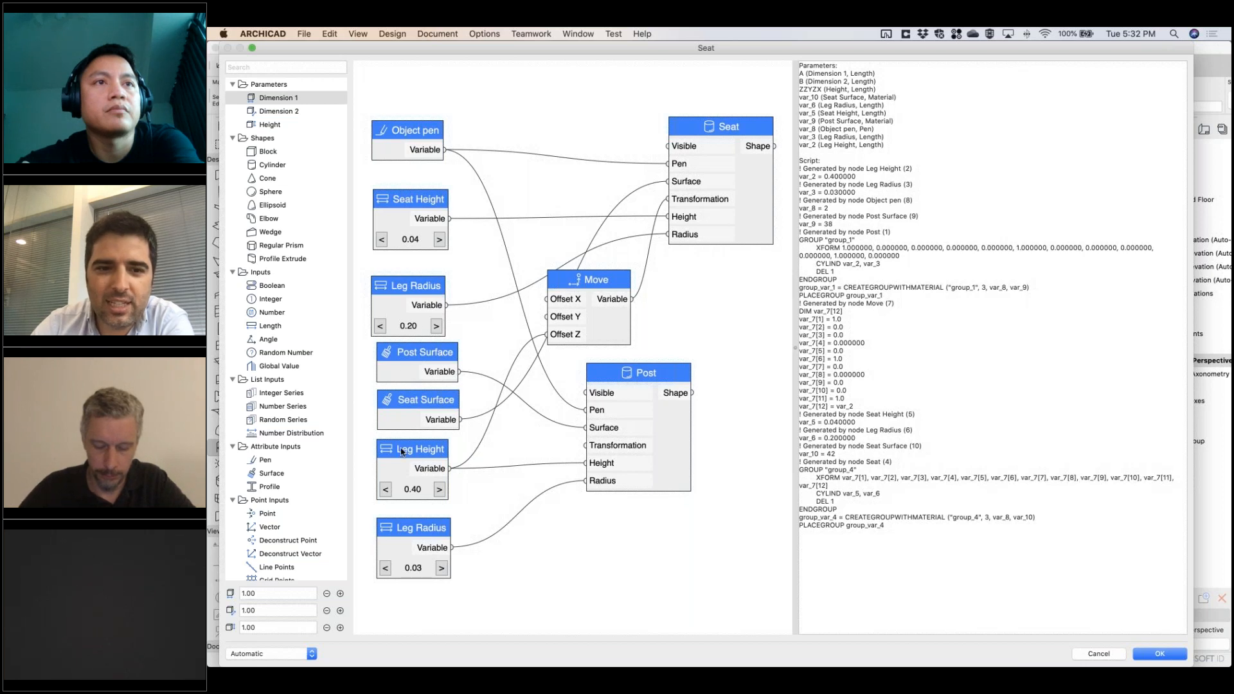
scroll(298, 337, "down", 10)
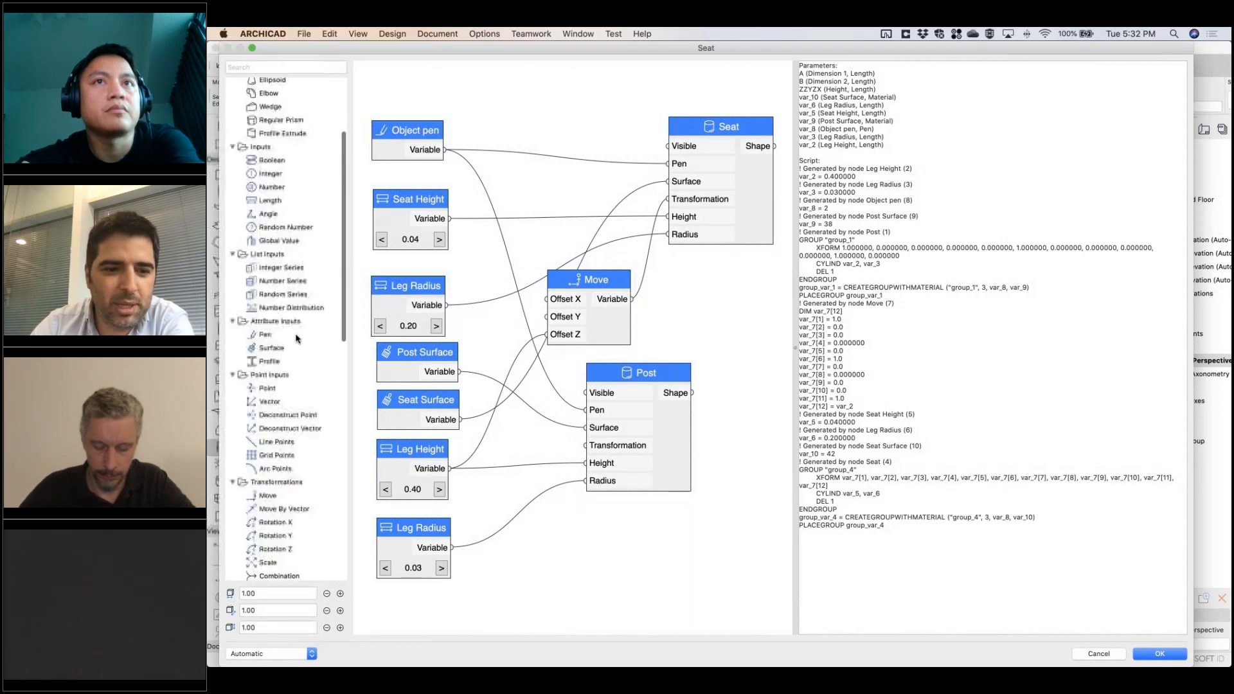
scroll(298, 343, "down", 12)
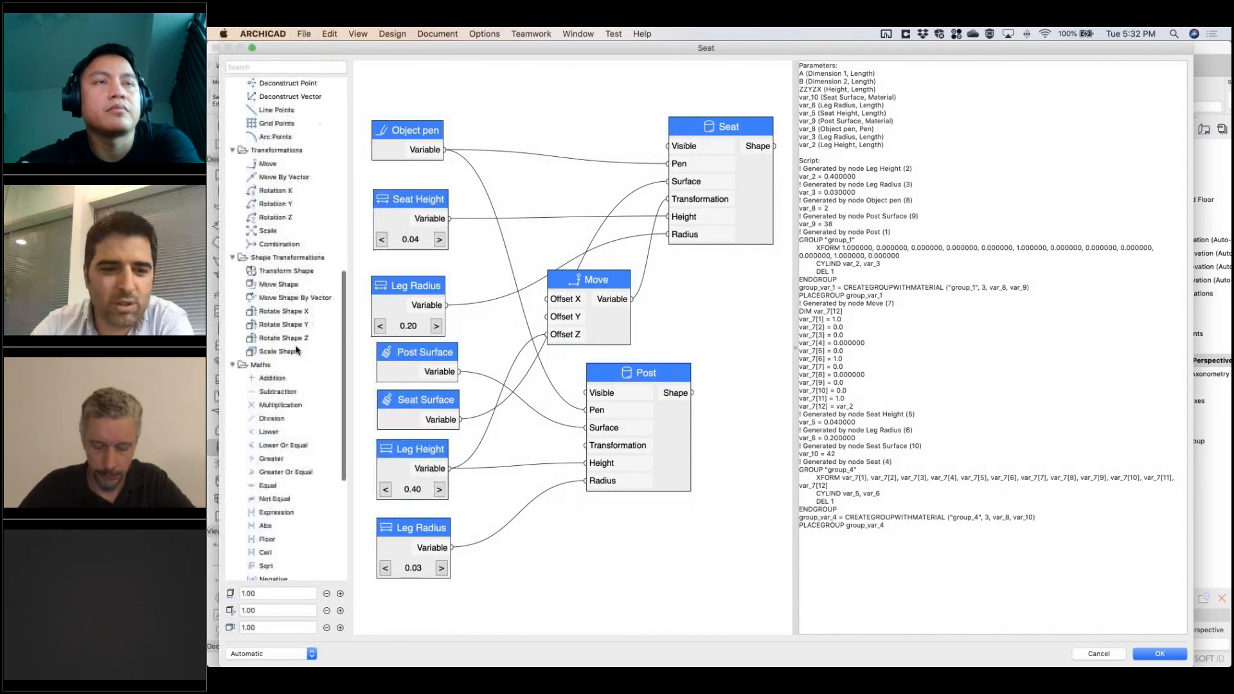
scroll(297, 353, "up", 3)
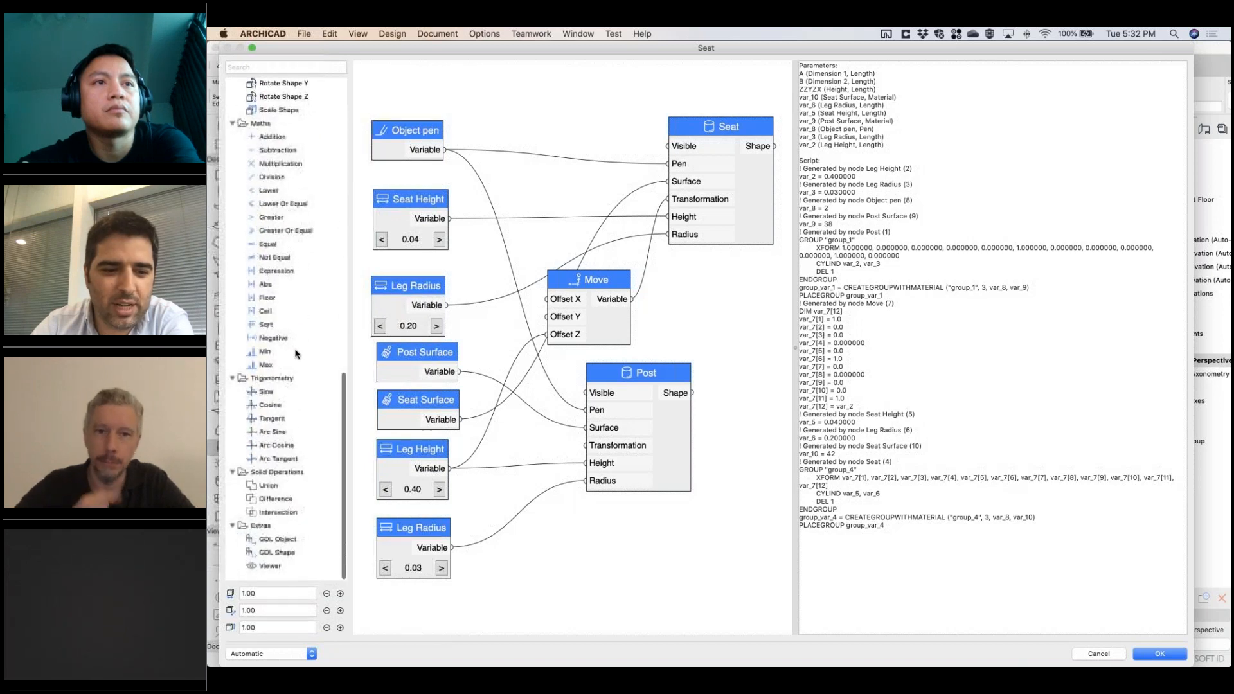
scroll(297, 353, "up", 15)
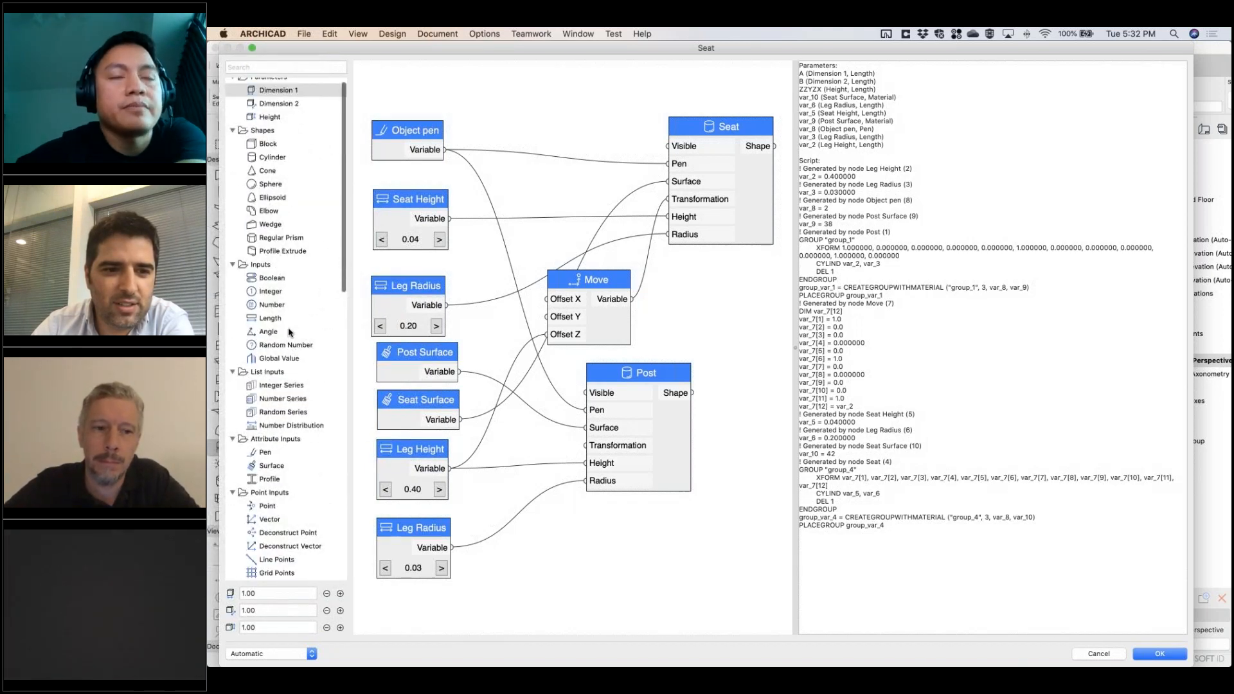
Step: Compare the Length, Number and Integer input nodes, and look through the node categories below them
left_click(260, 320)
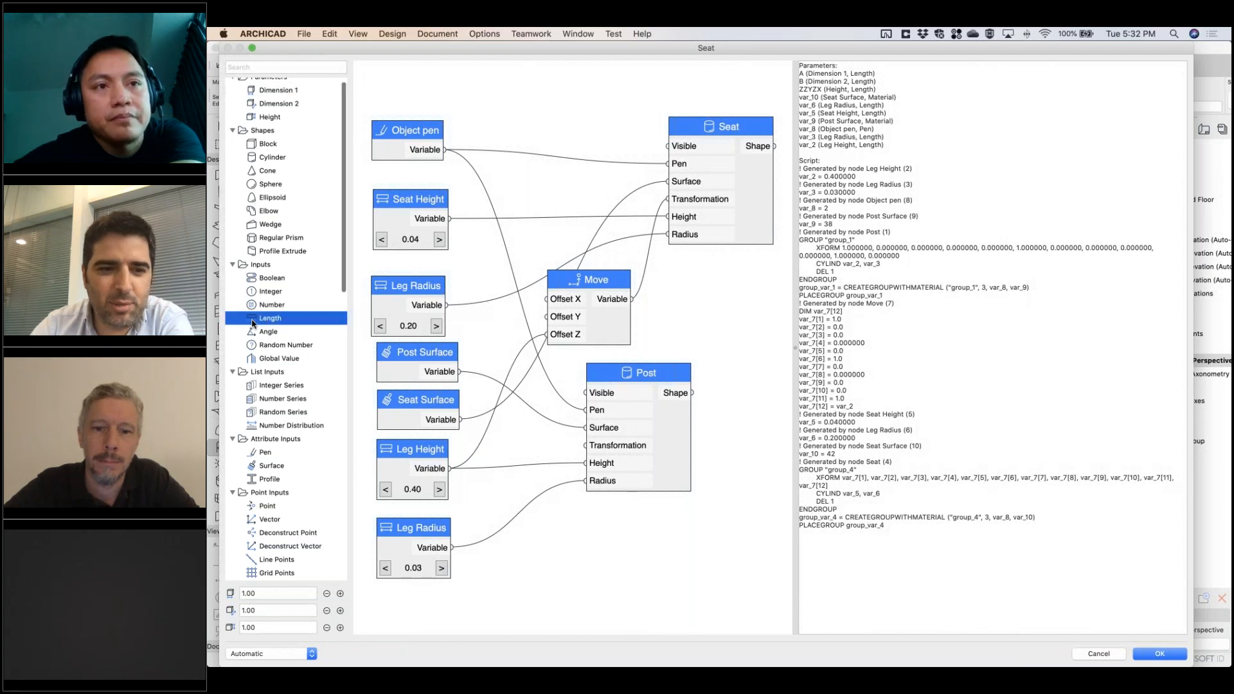
left_click(275, 305)
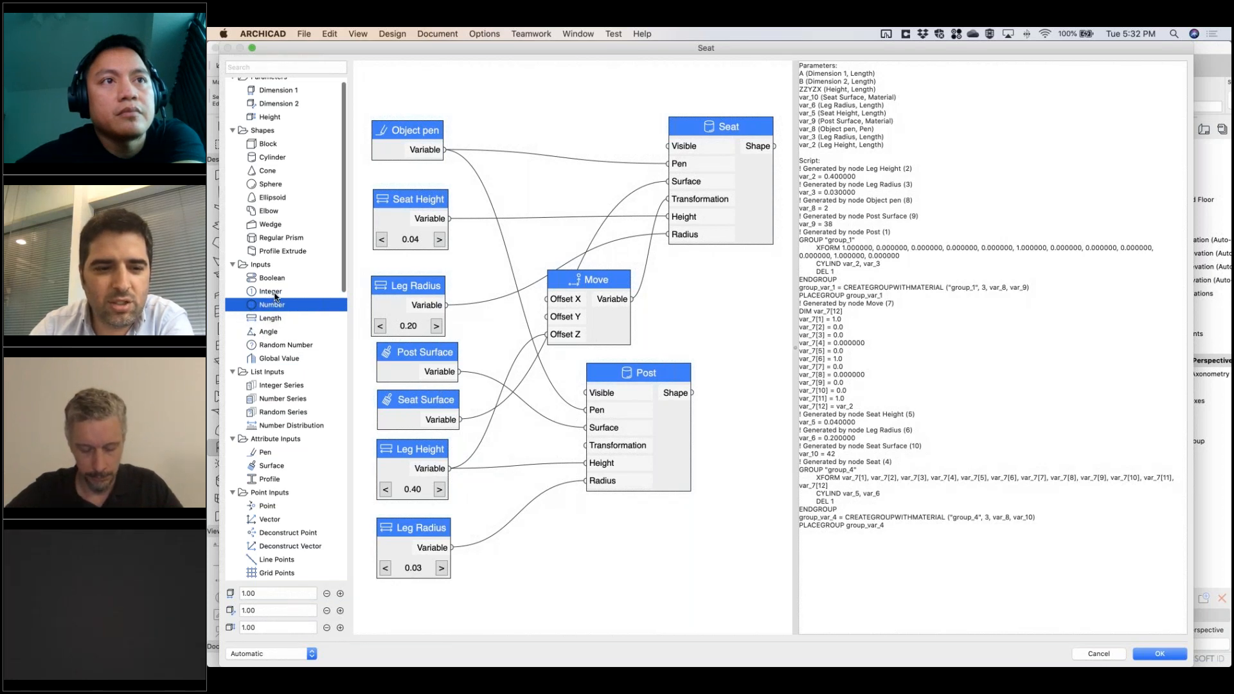
left_click(273, 293)
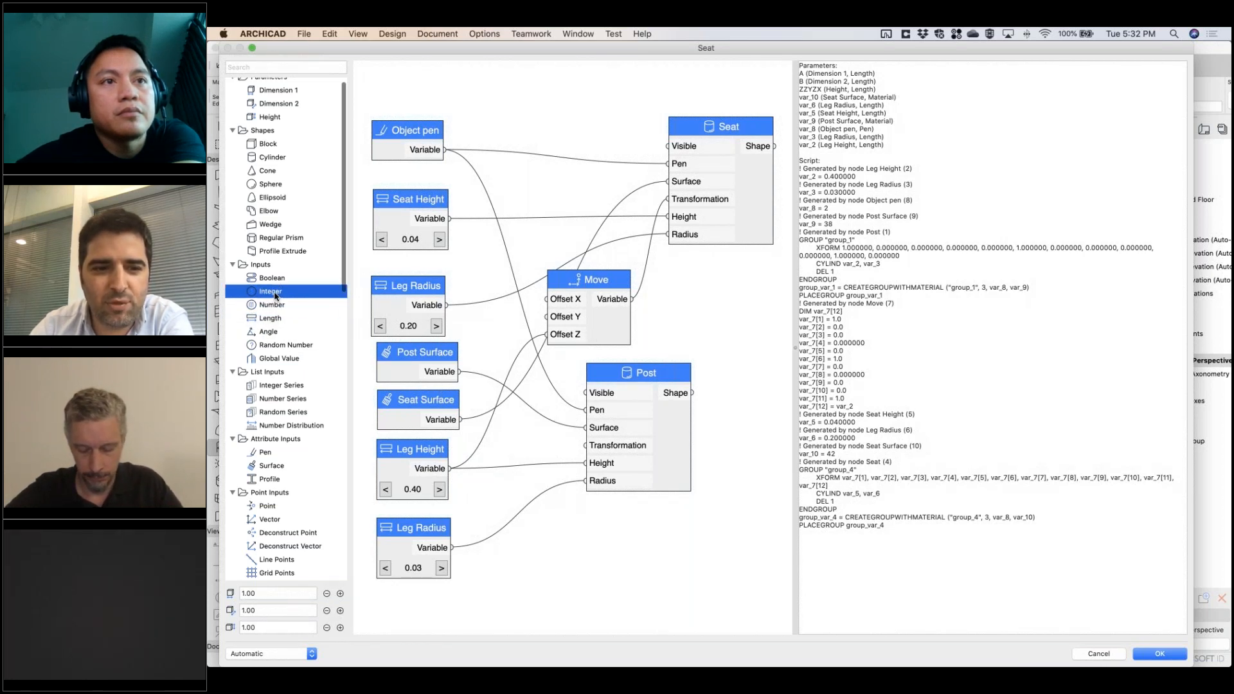
left_click(267, 307)
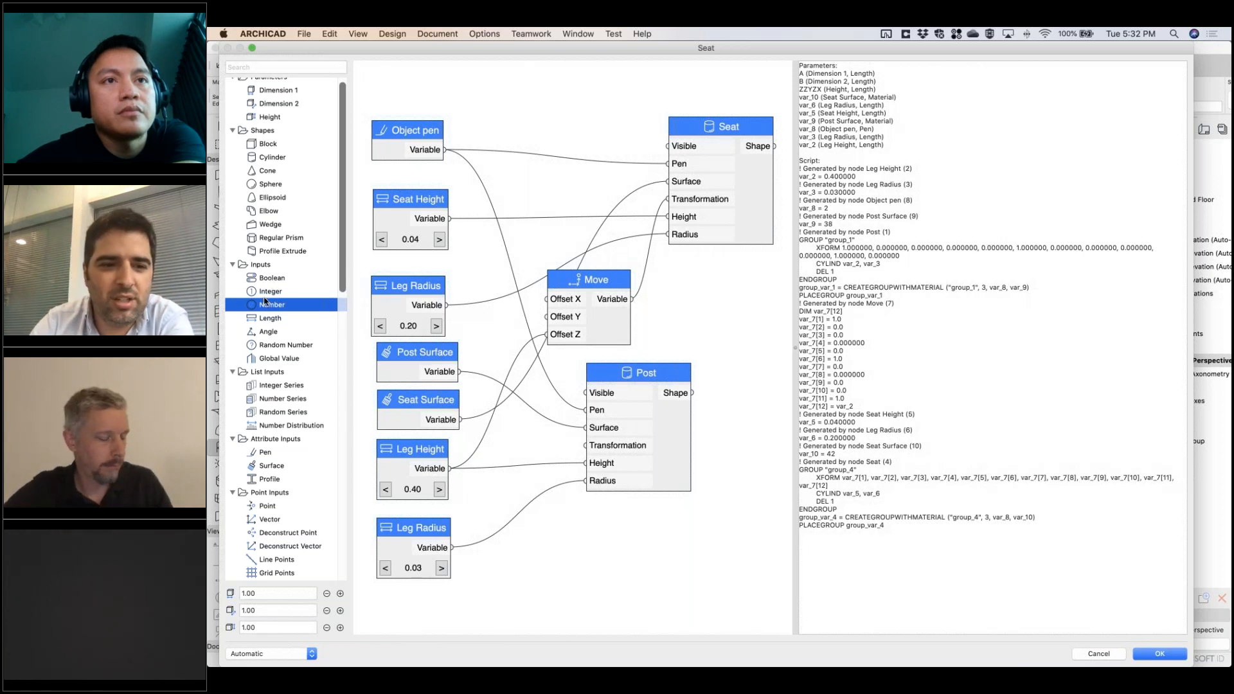
scroll(291, 323, "down", 8)
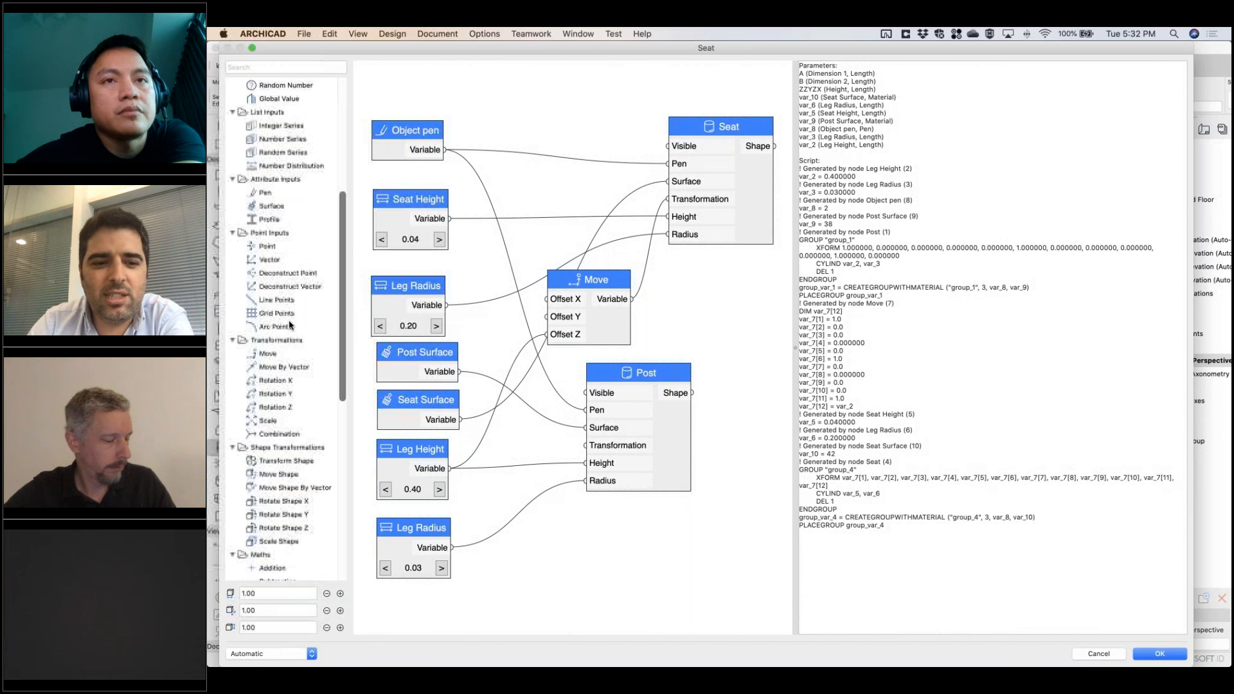
Step: Accept the Seat graph, saving the object to the Embedded Library, and view the seat up close in 3D
key("Return")
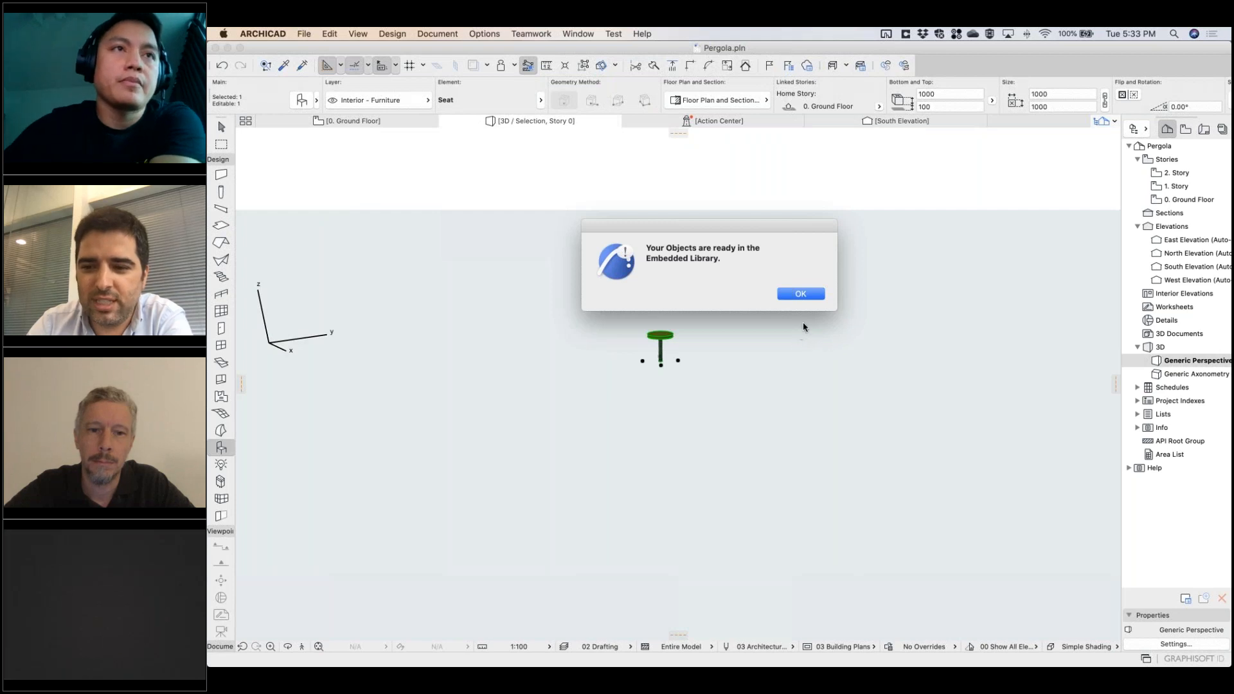
left_click(801, 294)
scroll(665, 327, "up", 3)
scroll(667, 362, "up", 3)
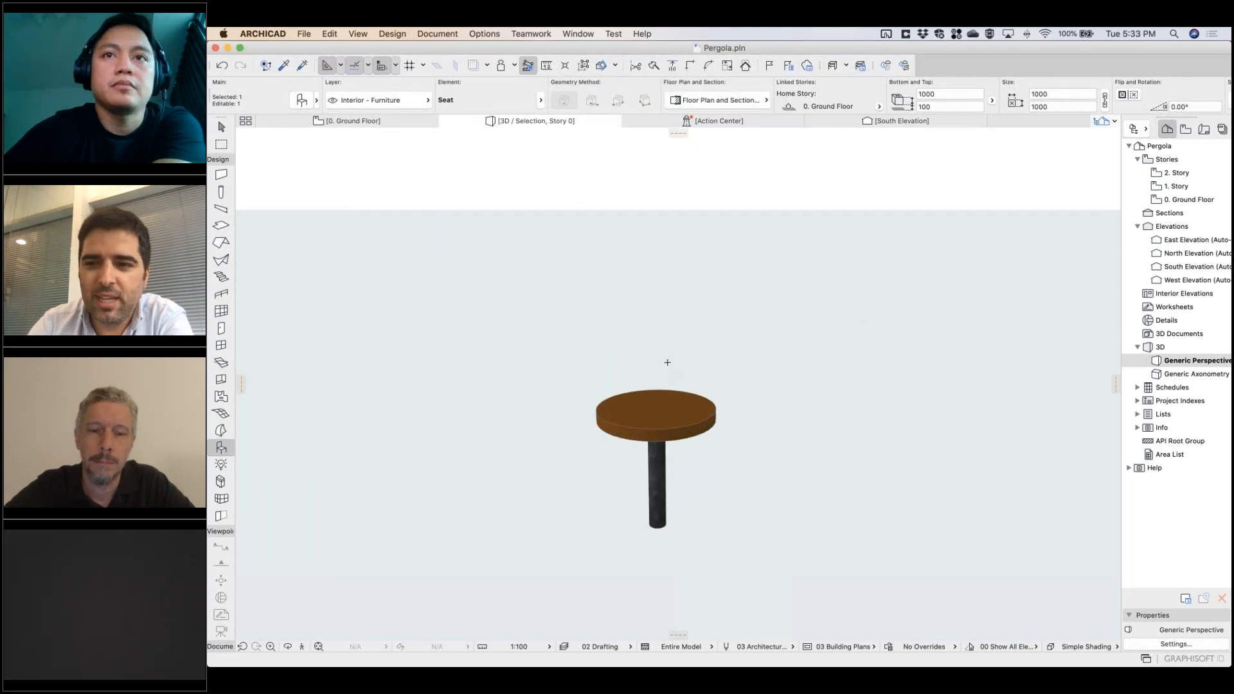
Step: Clear the selection, show all elements in 3D, and switch to the Arrow tool
left_click(807, 295)
right_click(806, 295)
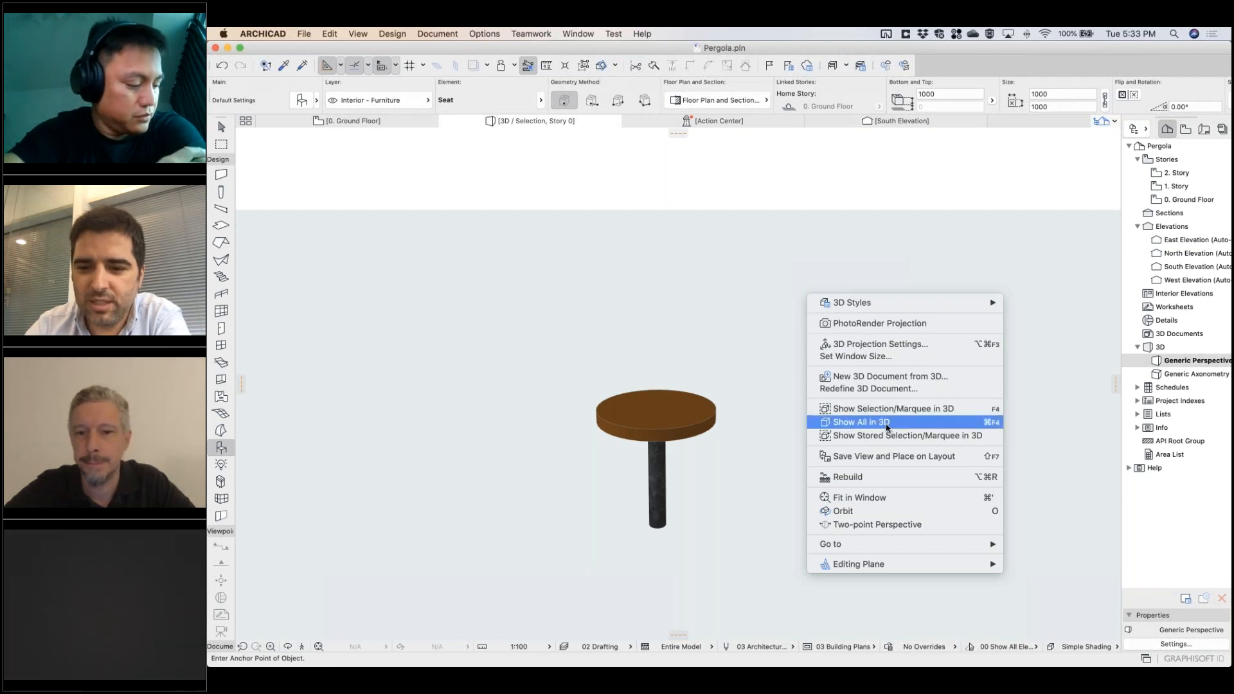
key("Return")
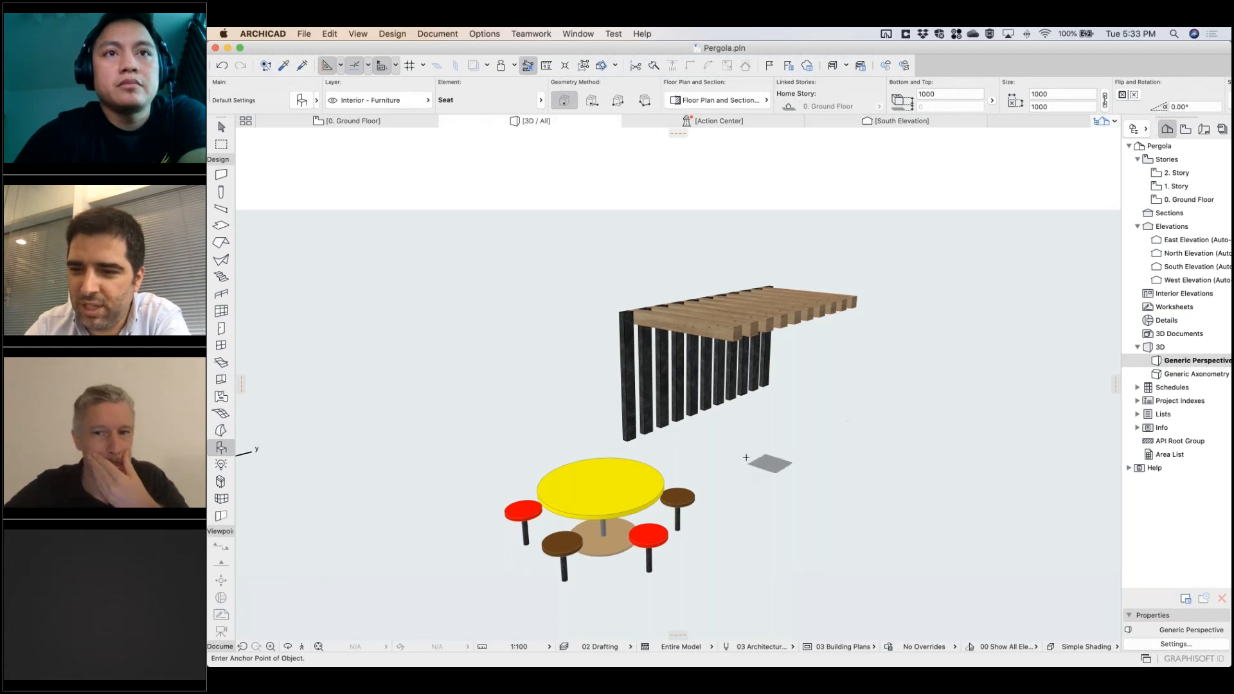
left_click(682, 509)
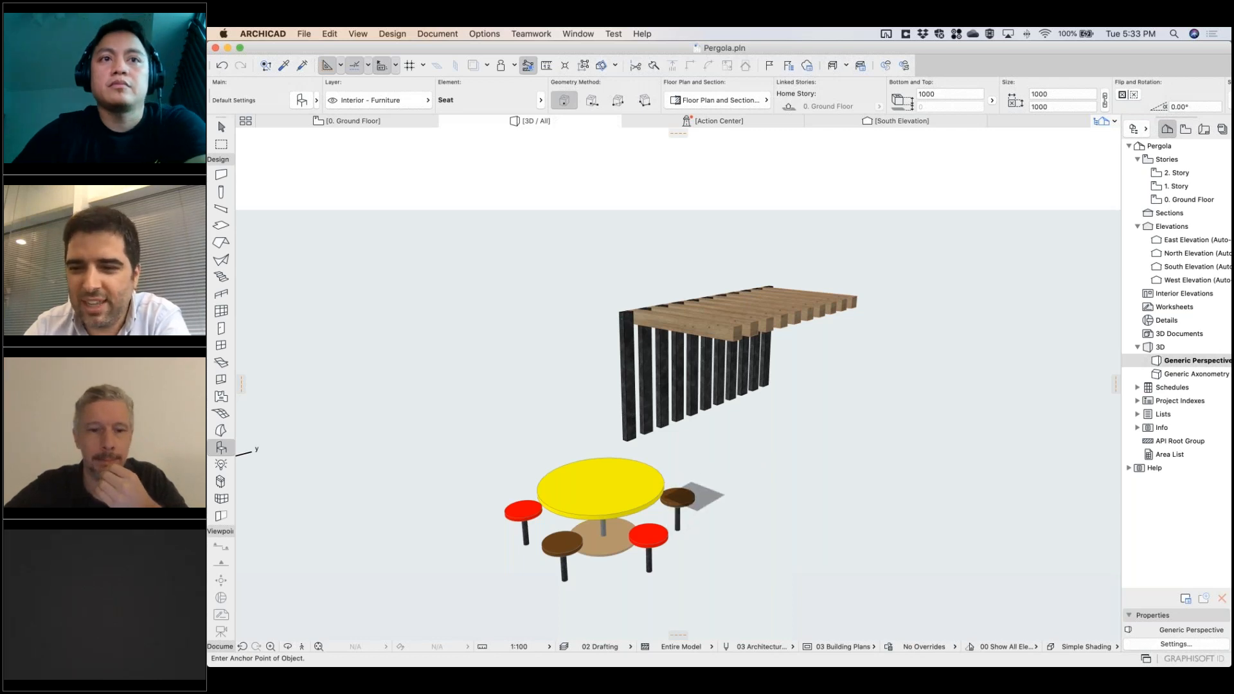
left_click(222, 127)
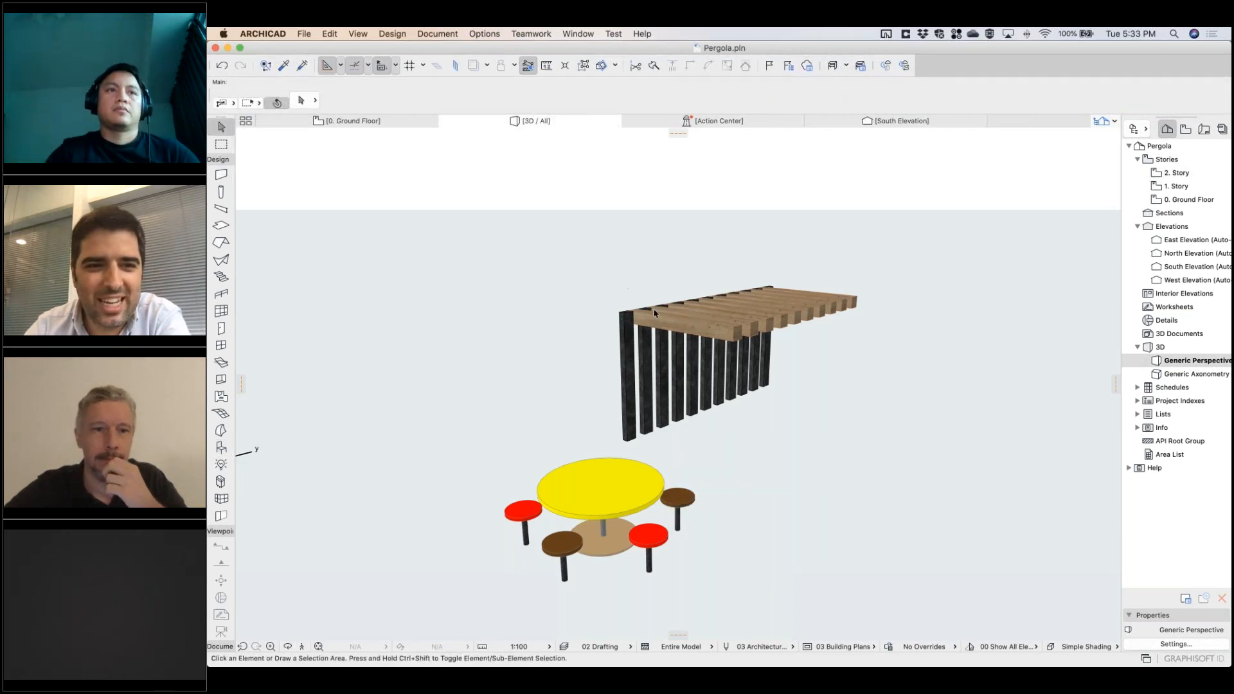
Step: Select the pergola and stretch it freely by its upper front corner to a first dimension of about 8396 mm
left_click(620, 292)
left_click(618, 287)
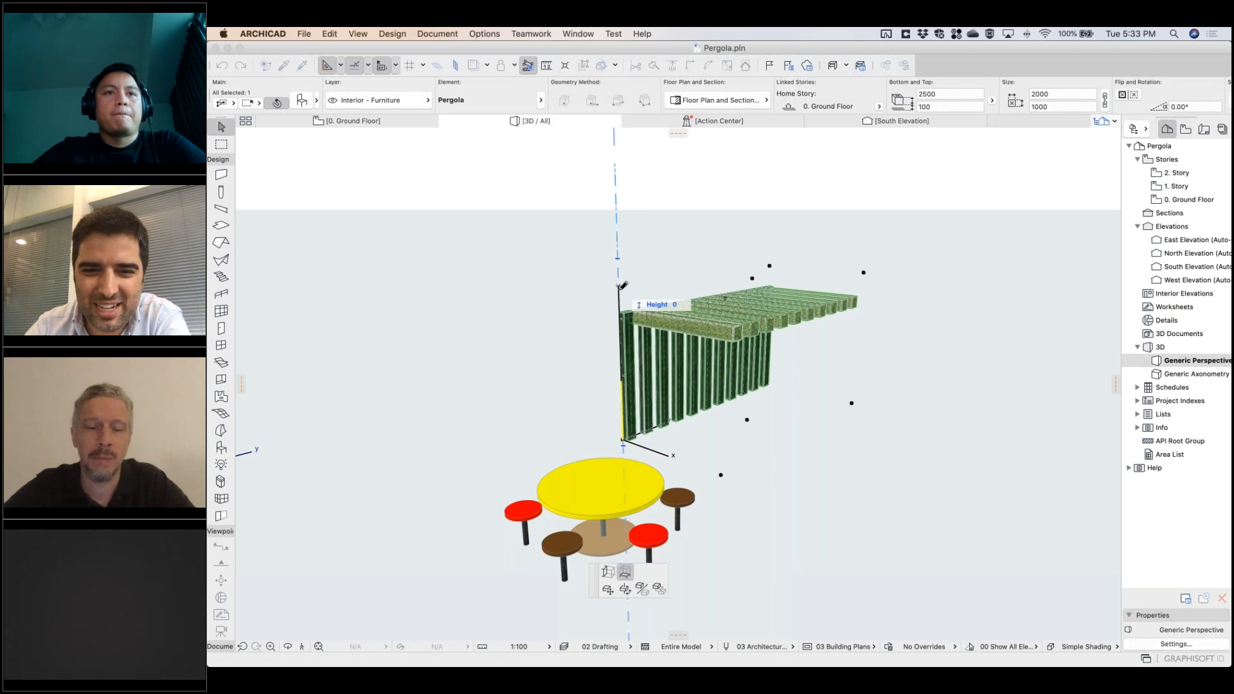
left_click(606, 573)
left_click(448, 279)
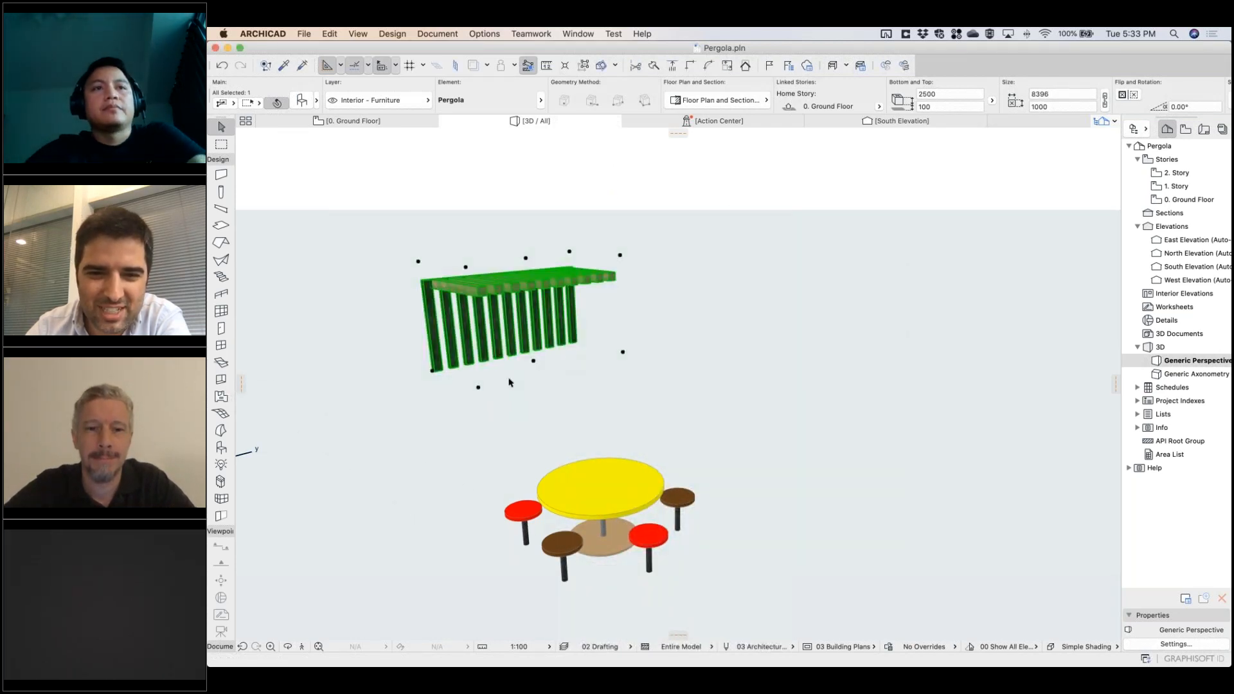
Step: Move the pergola by its base corner about 6000 mm across the ground to beside the round table
left_click(479, 387)
left_click(531, 465)
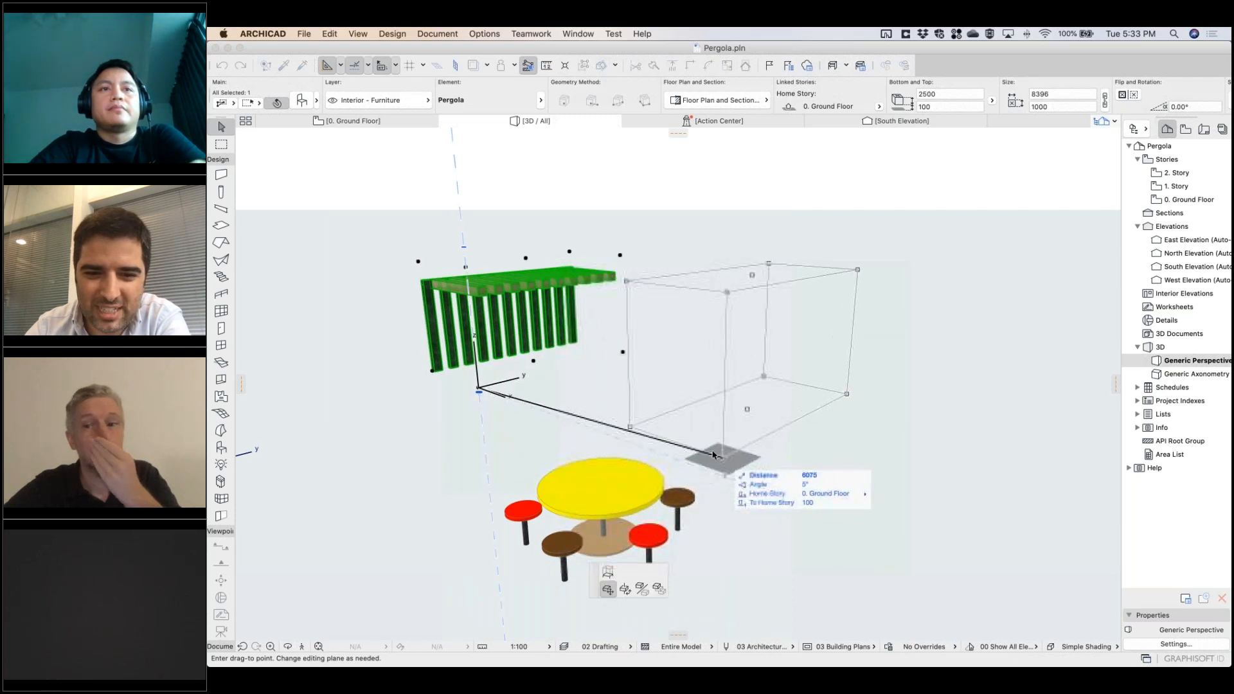
left_click(701, 445)
Step: Review the pergola's object selection settings, leave them without applying changes, and deselect the pergola
left_click(301, 102)
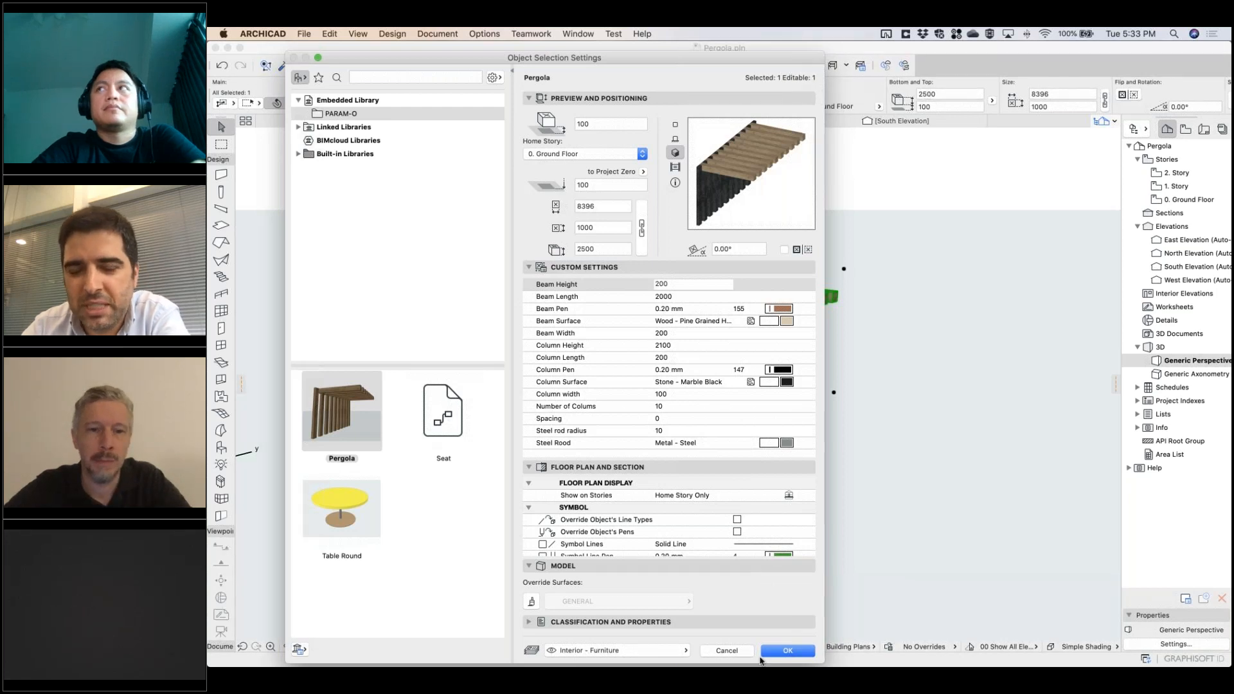
left_click(739, 651)
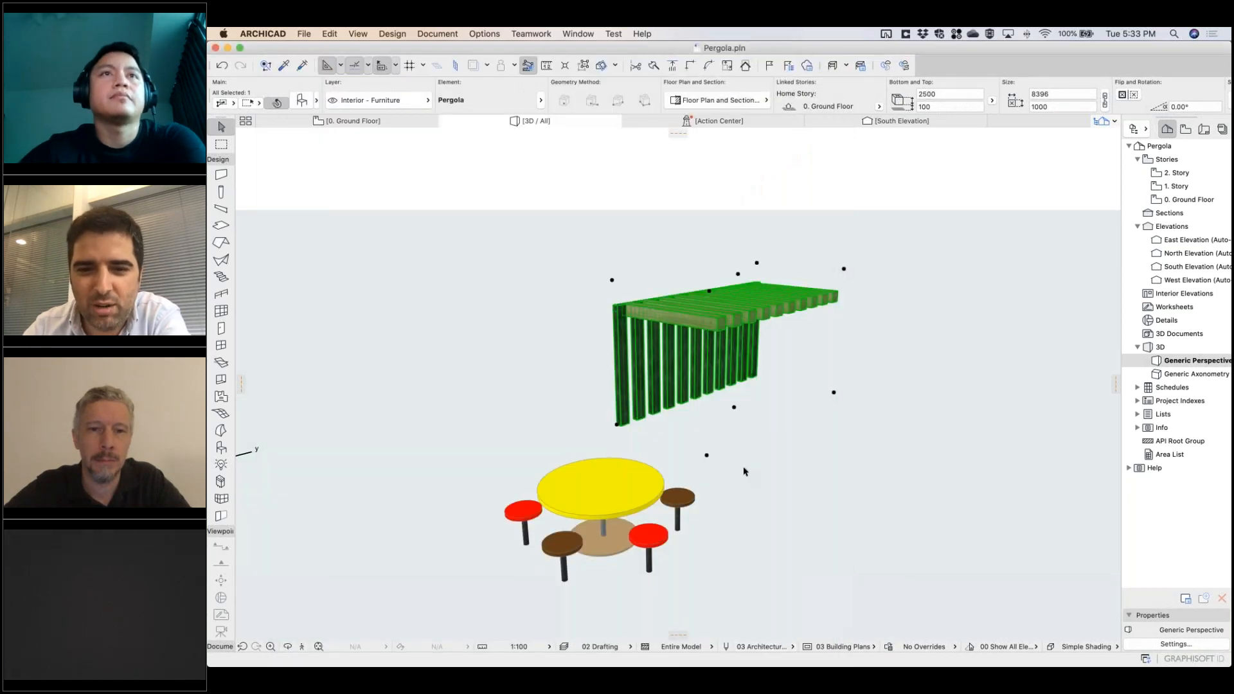
left_click(765, 439)
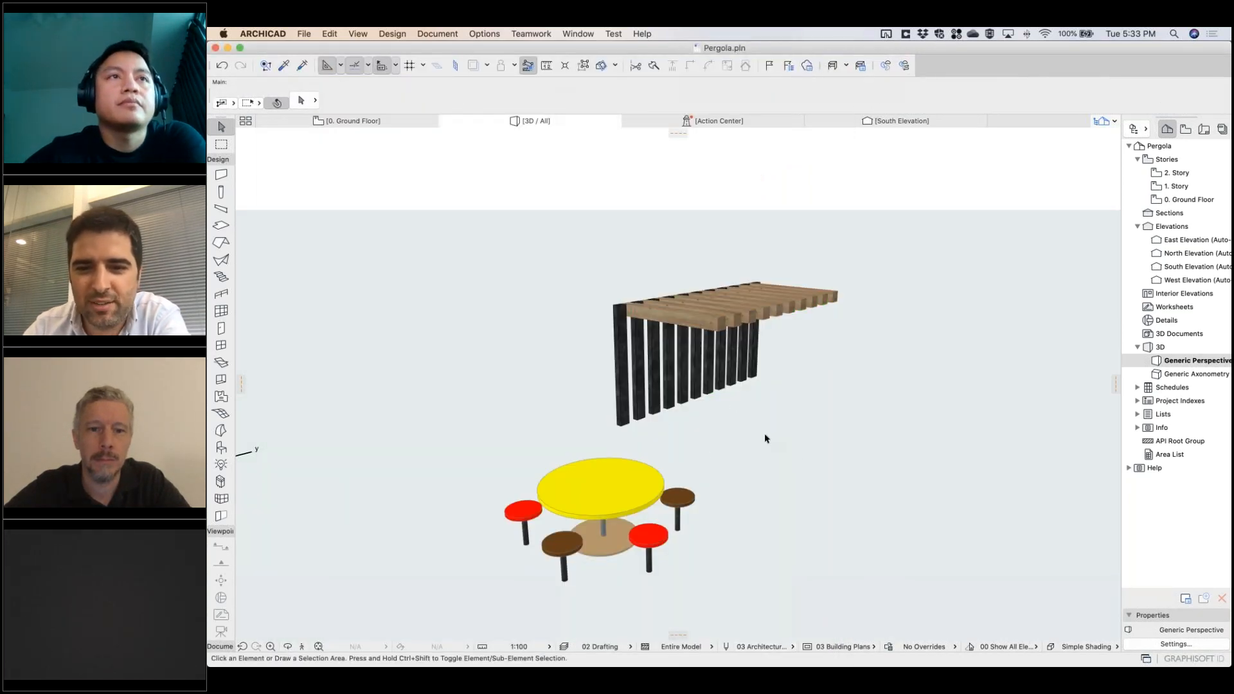
Step: Inspect the selected pergola's beams and columns up close in 3D, deselect it, and return to the whole scene
left_click(680, 327)
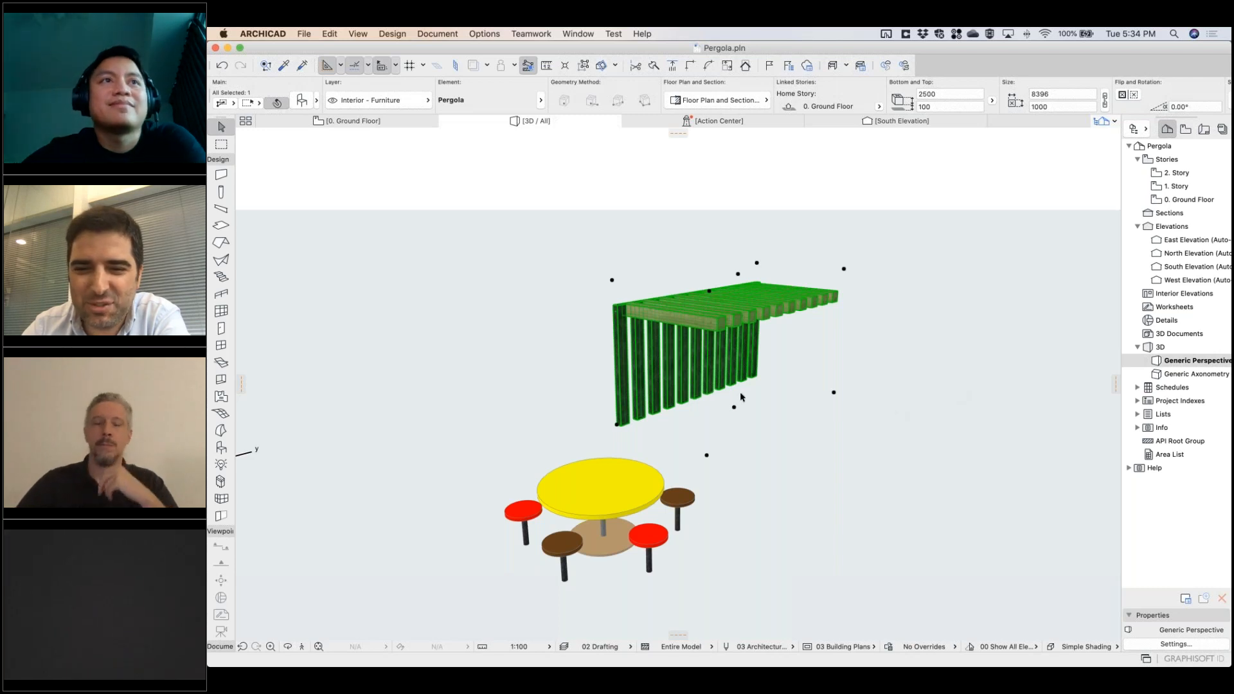
mouse_move(733, 391)
middle_mouse_down()
mouse_move(704, 418)
mouse_move(713, 384)
middle_mouse_up()
scroll(720, 382, "up", 5)
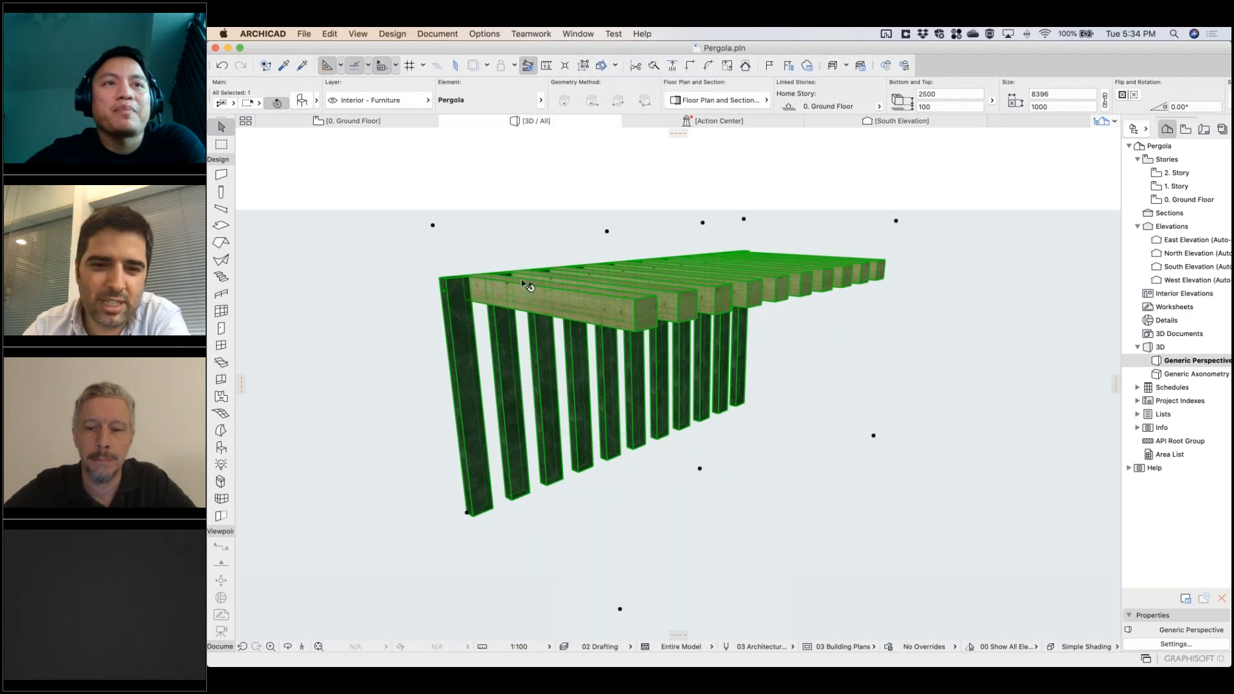
left_click(542, 258)
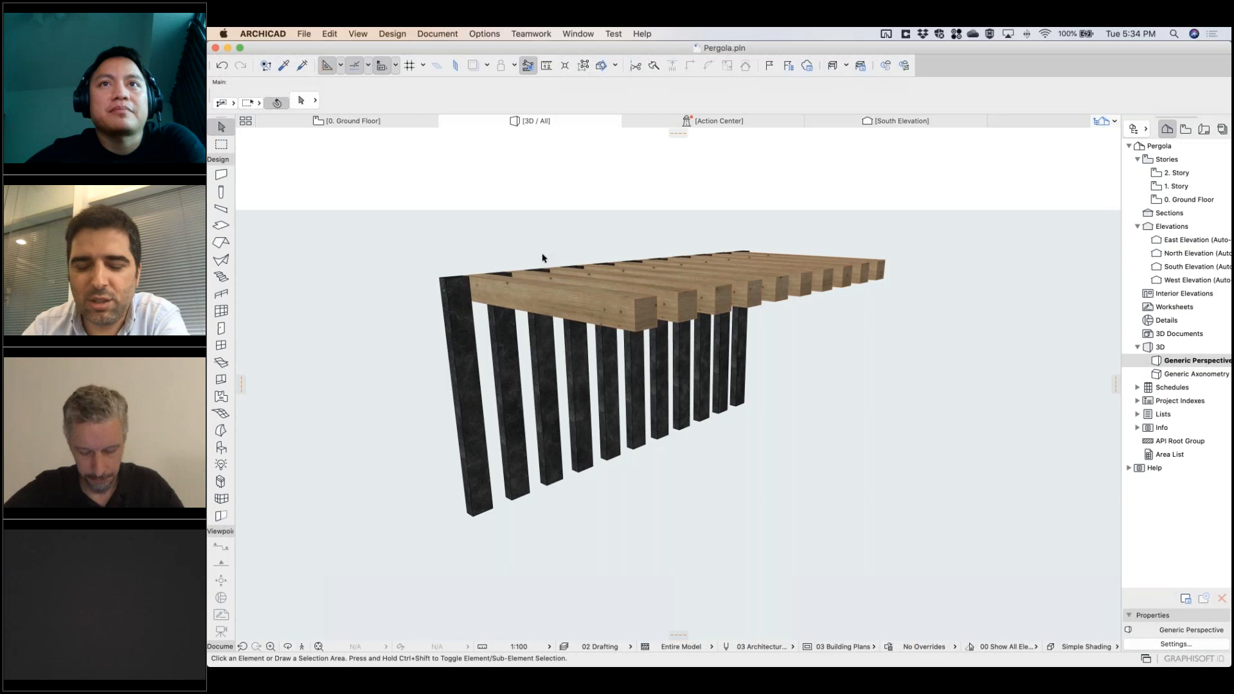
scroll(542, 258, "down", 5)
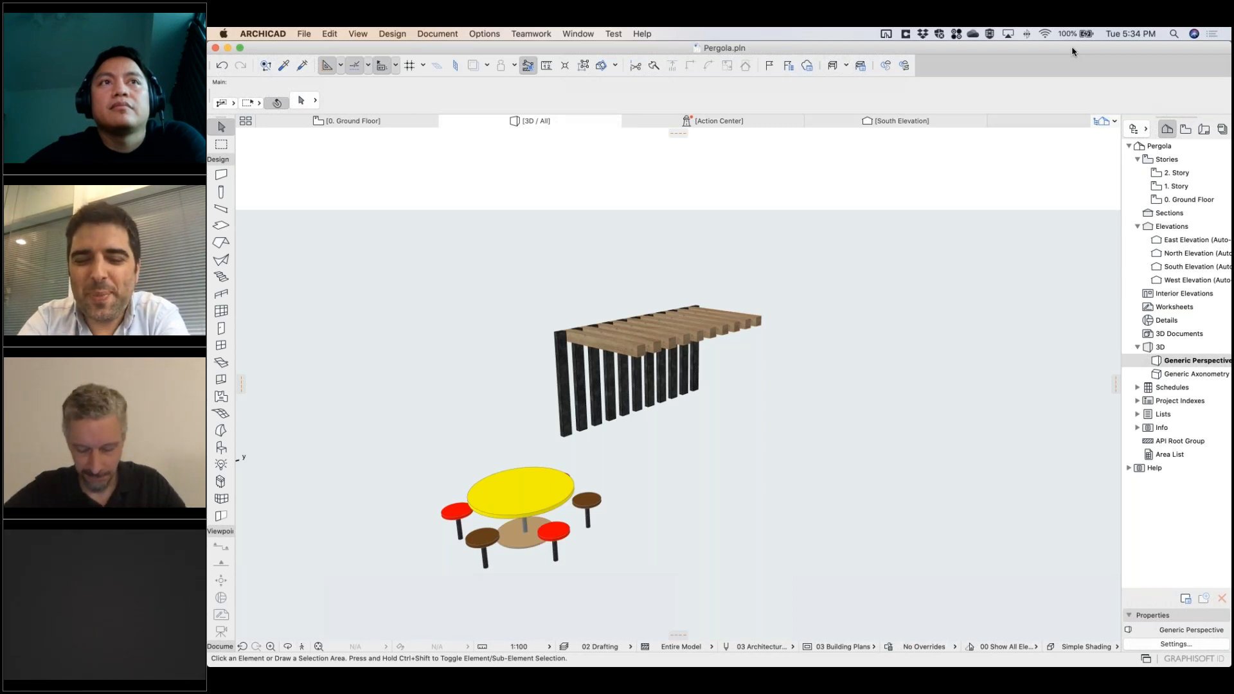
Step: Switch to the PowerPoint presentation, start the slide show from the Python title slide, and advance to the Python agenda slide
mouse_move(878, 653)
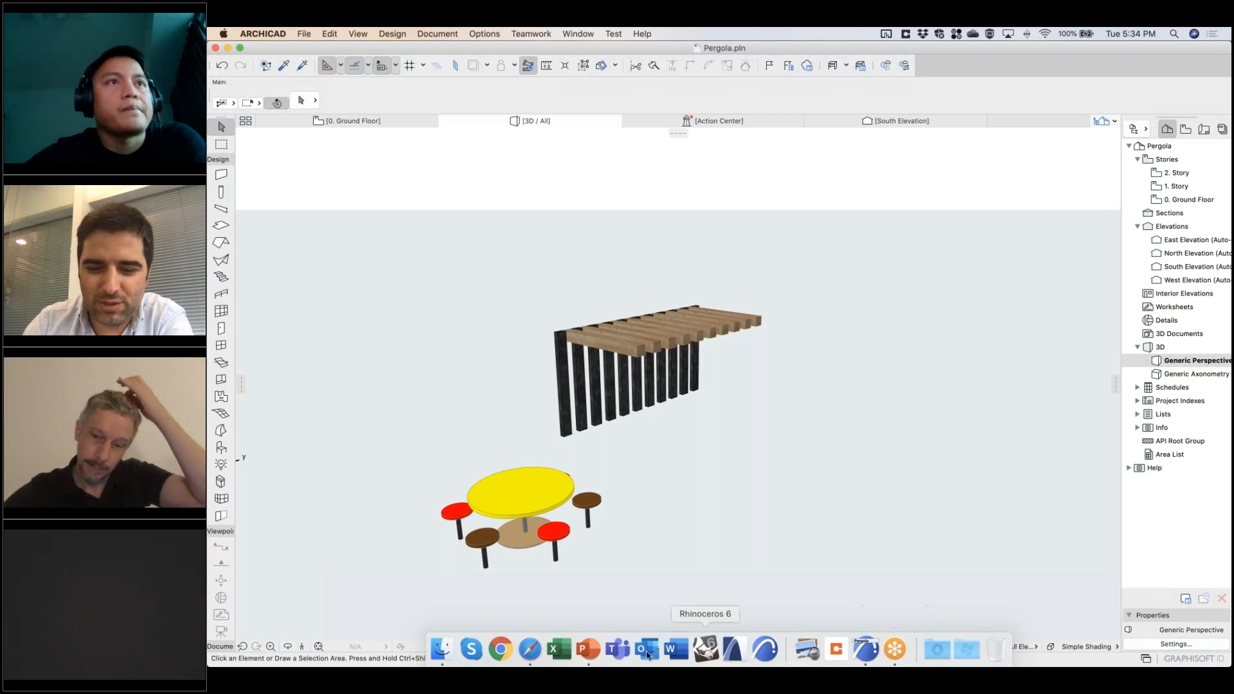
left_click(587, 652)
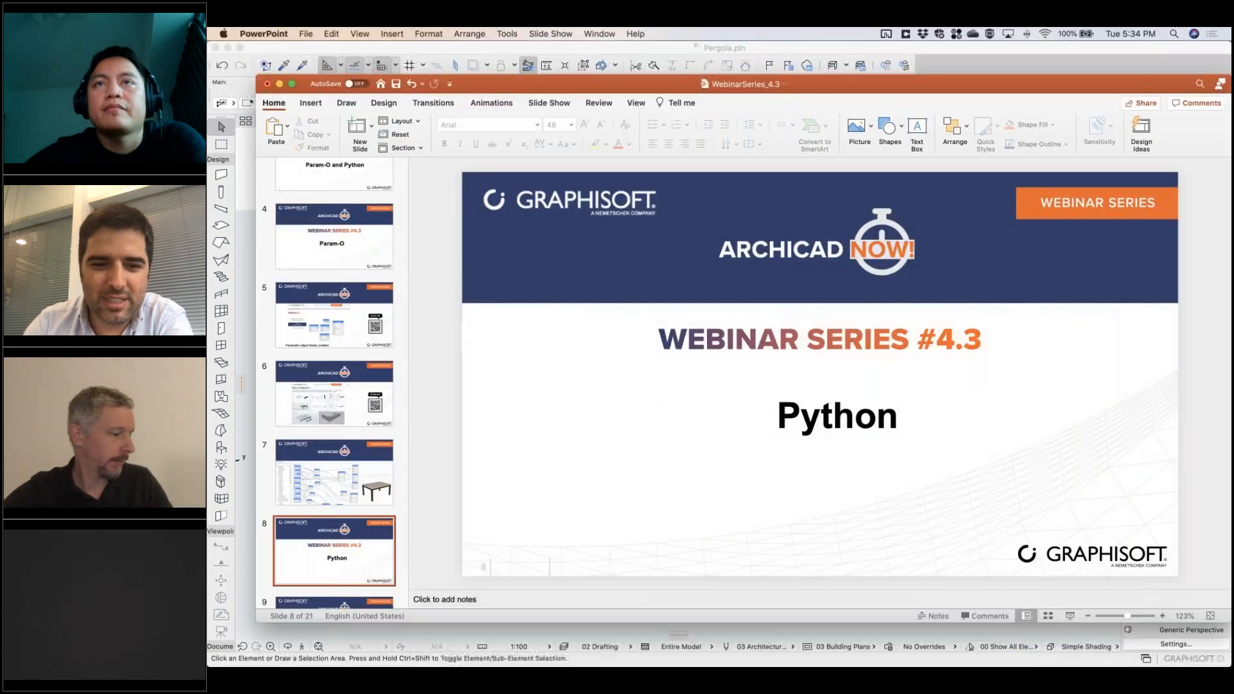
key("super+Return")
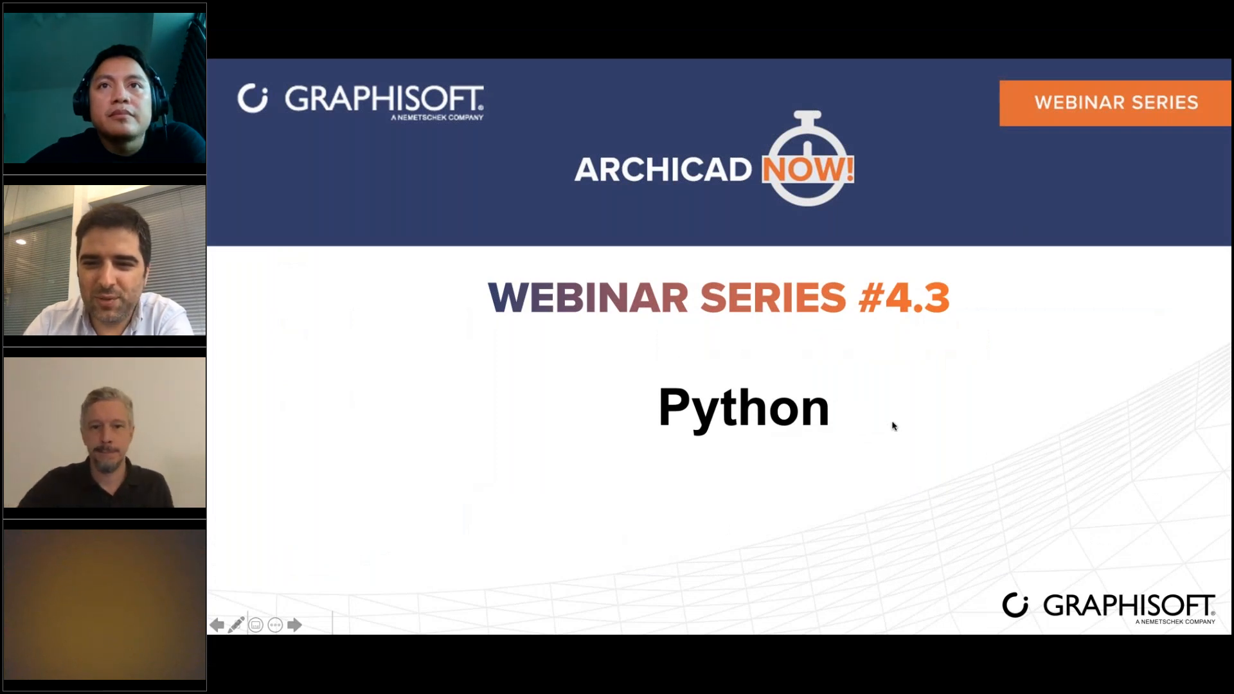
key("Right")
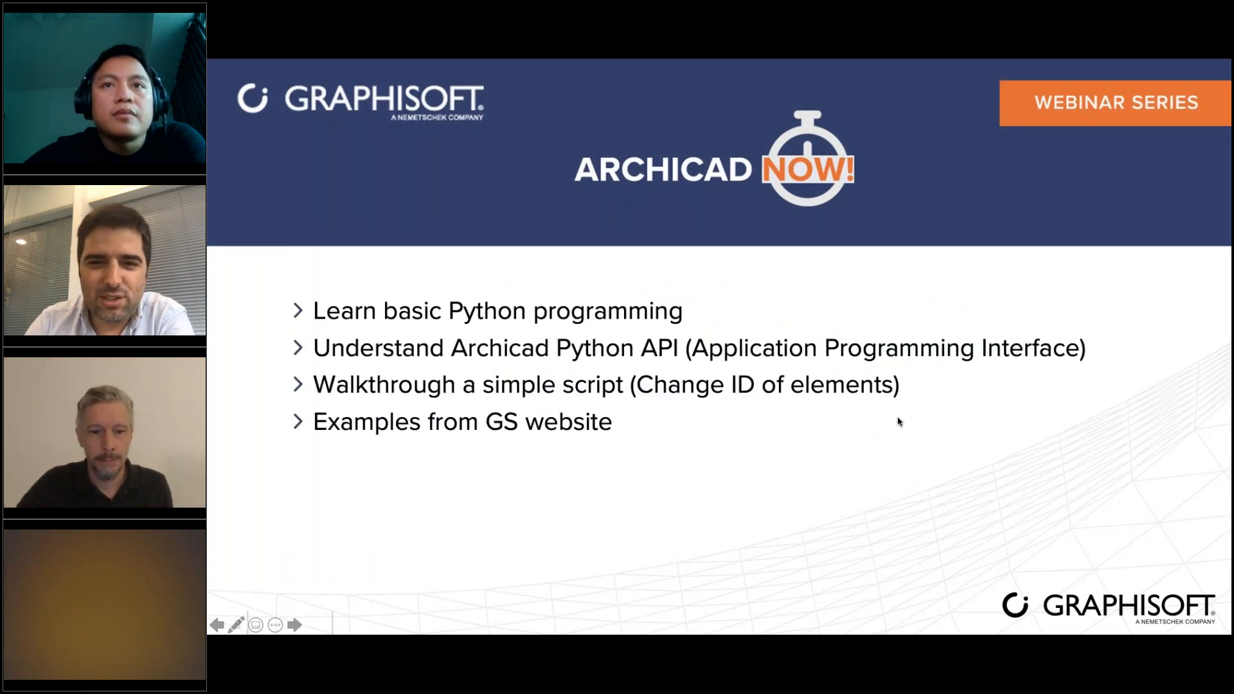